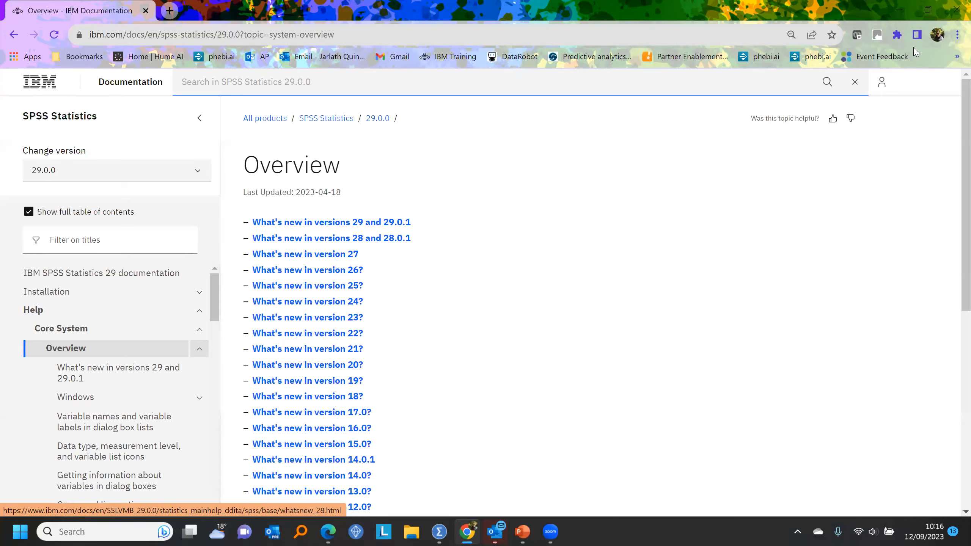
# Close the documentation browser window and return to the empty SPSS Statistics Data Editor
pyautogui.click(955, 10)
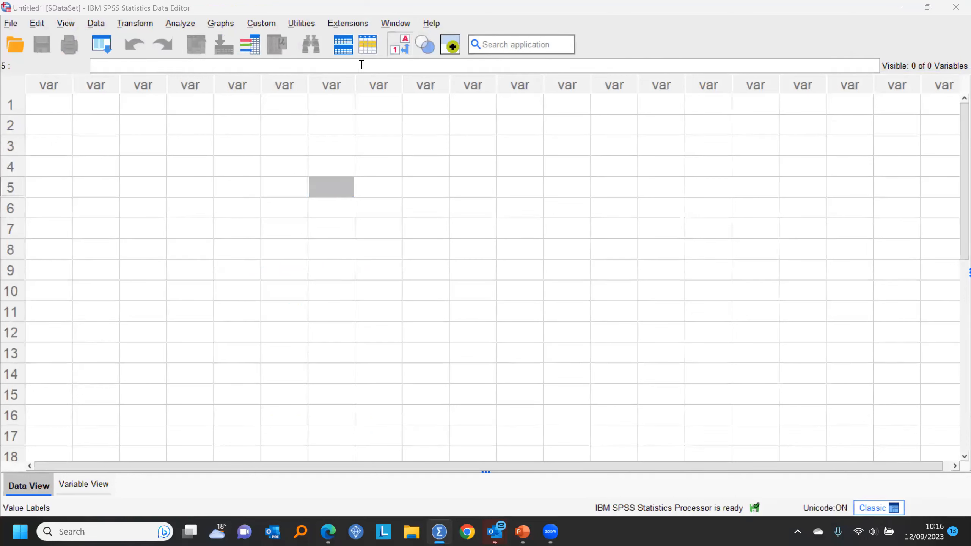
pyautogui.moveTo(66, 110); pyautogui.dragTo(534, 263)
pyautogui.click(171, 210)
pyautogui.click(151, 127)
pyautogui.click(91, 109)
pyautogui.click(52, 110)
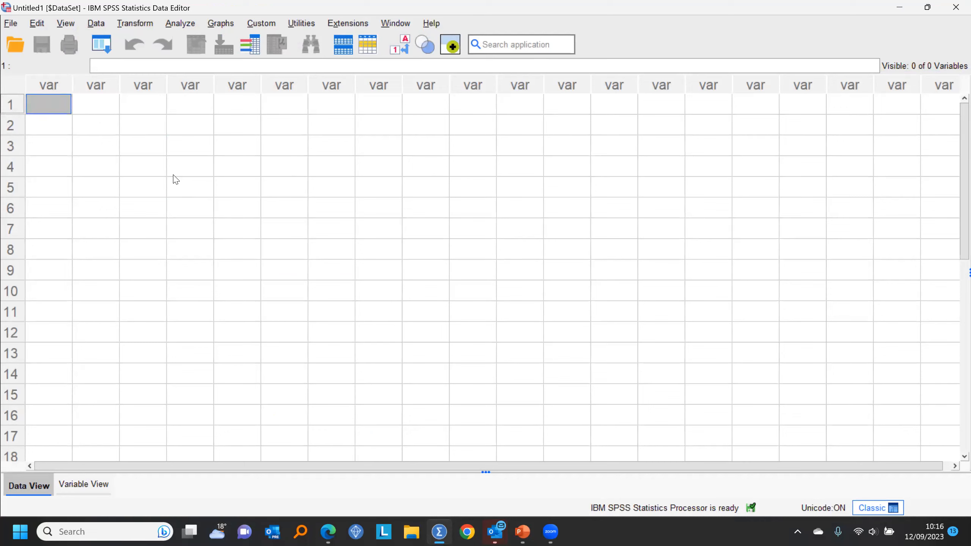
pyautogui.click(53, 132)
pyautogui.click(50, 109)
pyautogui.click(65, 162)
pyautogui.click(63, 203)
pyautogui.moveTo(54, 106); pyautogui.dragTo(413, 262)
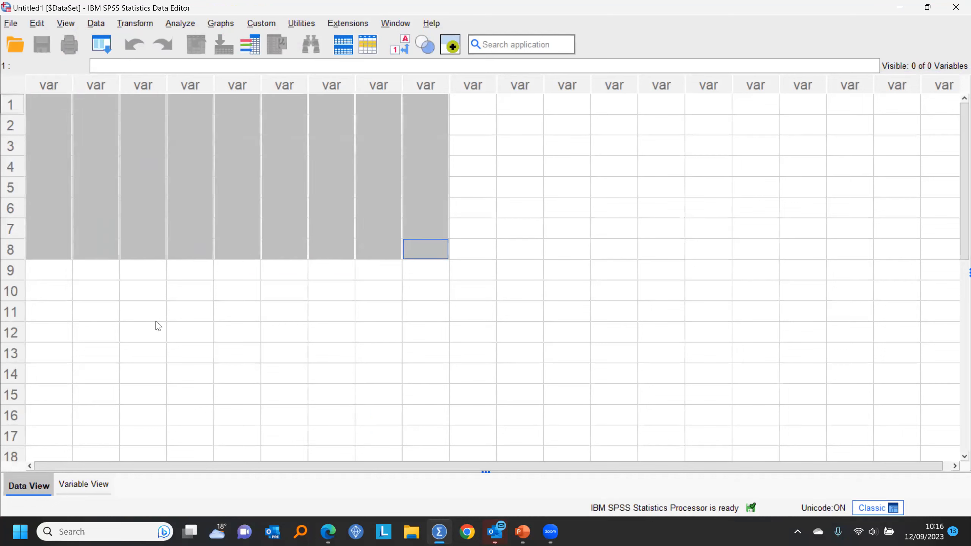
pyautogui.click(402, 26)
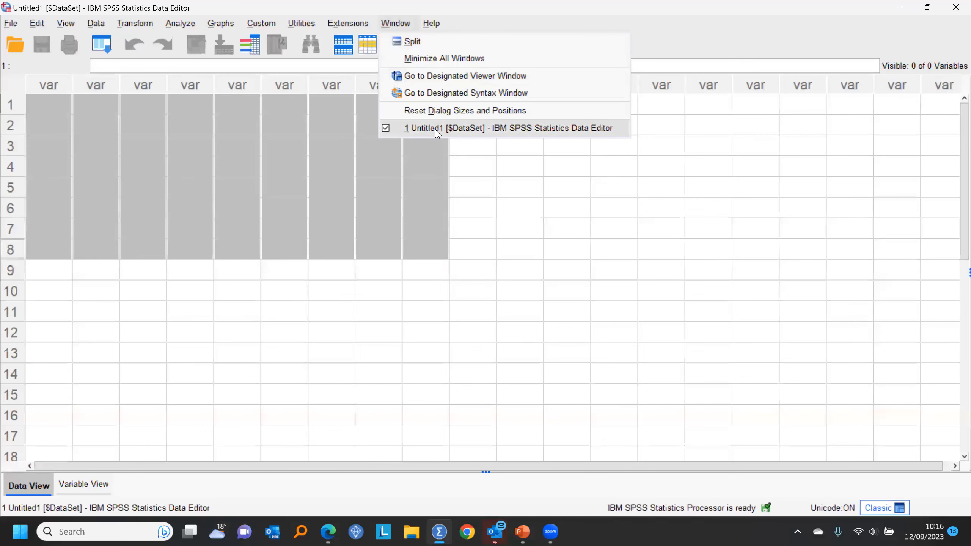
pyautogui.click(520, 166)
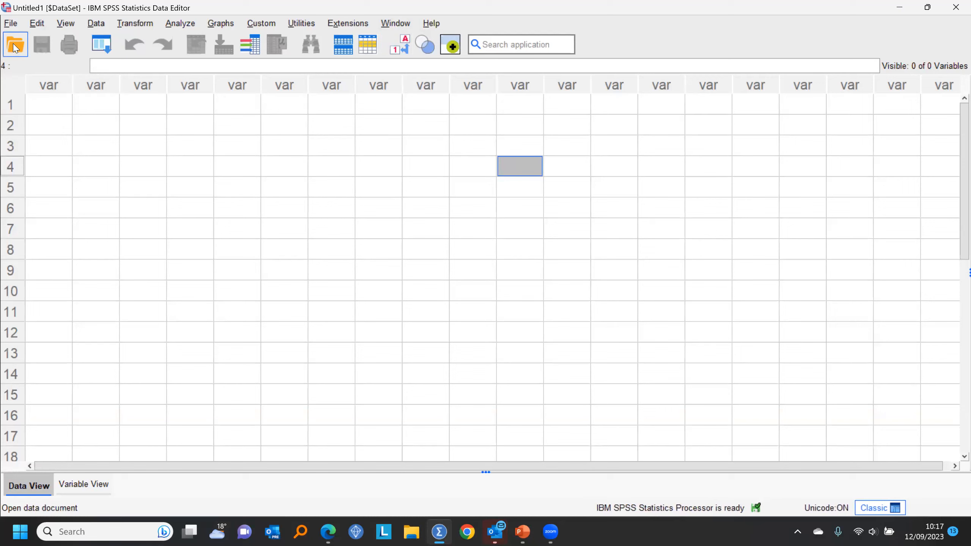
pyautogui.click(11, 24)
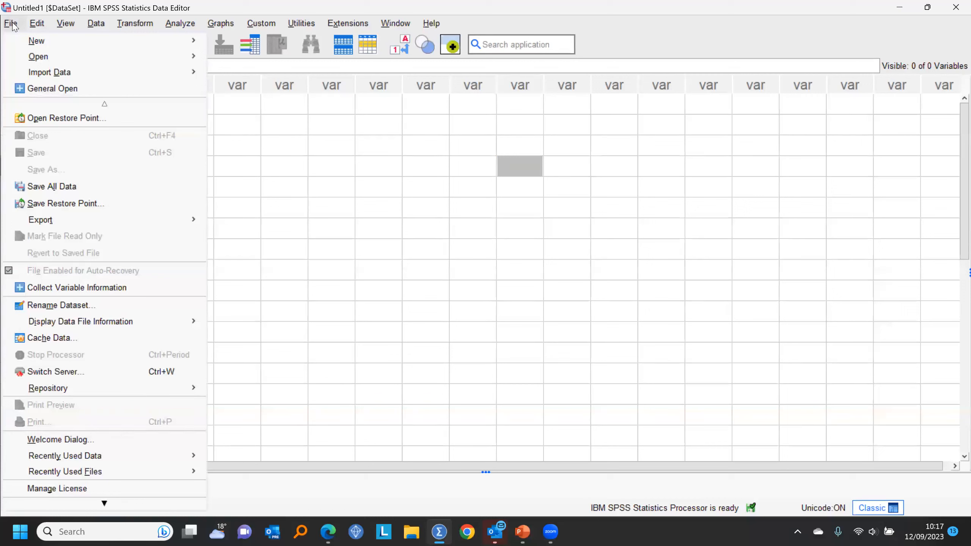
pyautogui.moveTo(35, 57)
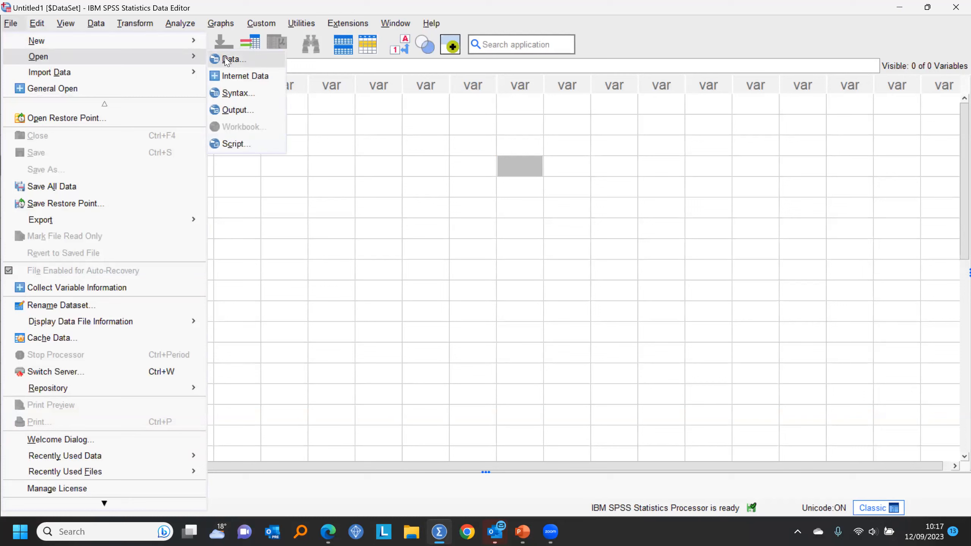
pyautogui.click(237, 61)
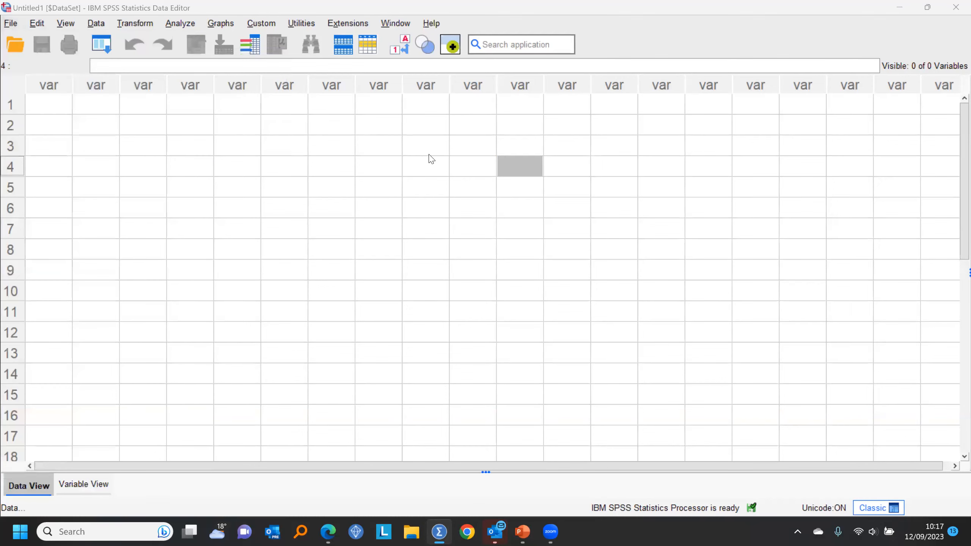
pyautogui.moveTo(491, 107); pyautogui.dragTo(327, 69)
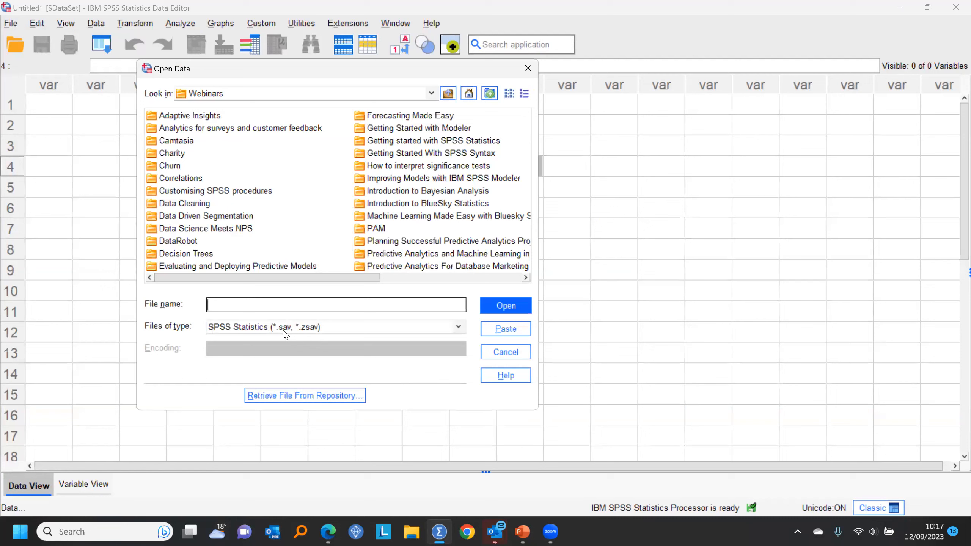
pyautogui.click(506, 352)
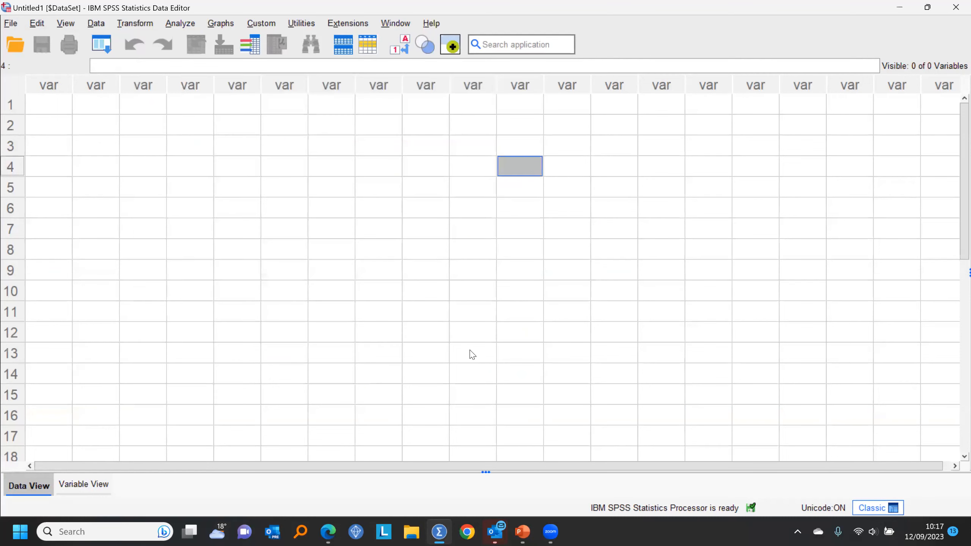
# Start a new database query to import data through the Database Wizard
pyautogui.click(12, 24)
pyautogui.moveTo(44, 75)
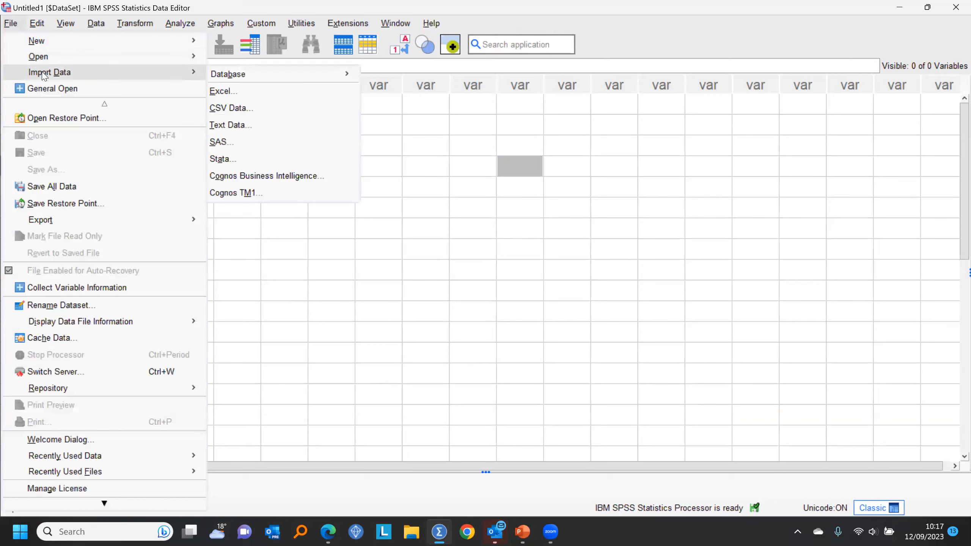
pyautogui.moveTo(266, 75)
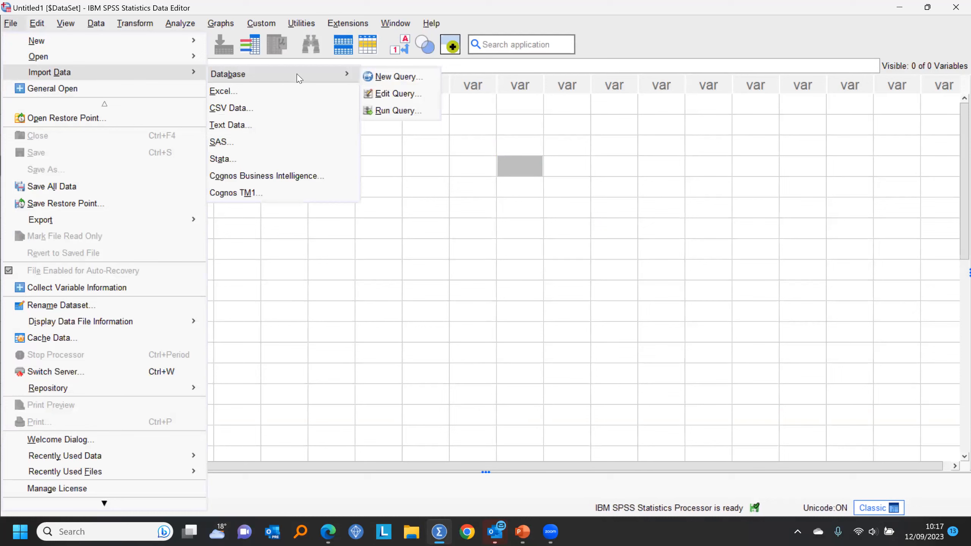
pyautogui.click(398, 75)
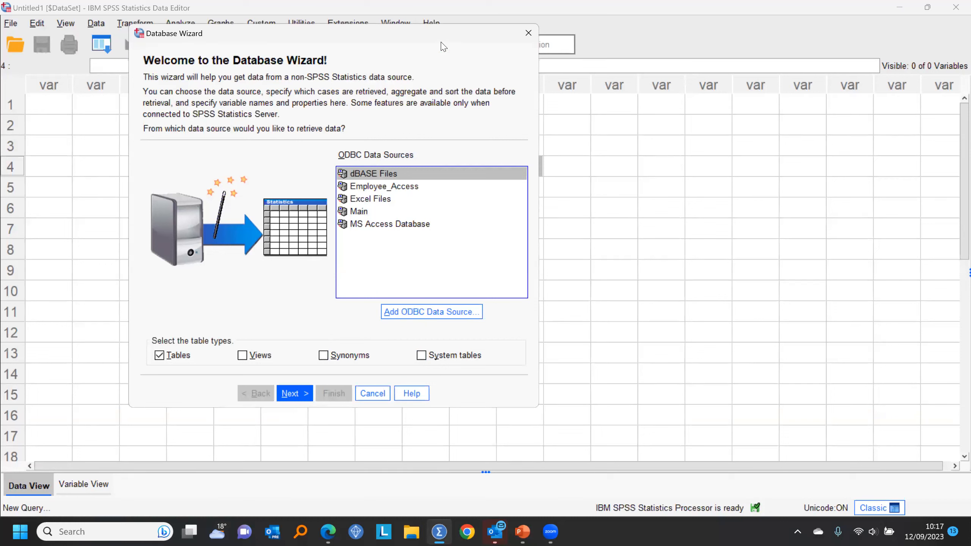
pyautogui.hotkey('alt', 'Tab')
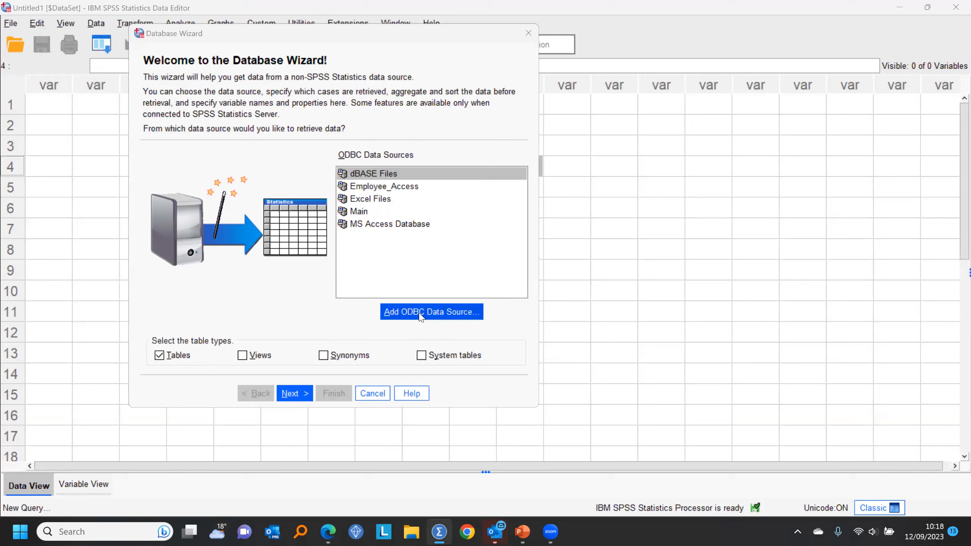
# Review the file and system data sources in the ODBC Data Source Administrator, then close it without changes
pyautogui.click(450, 315)
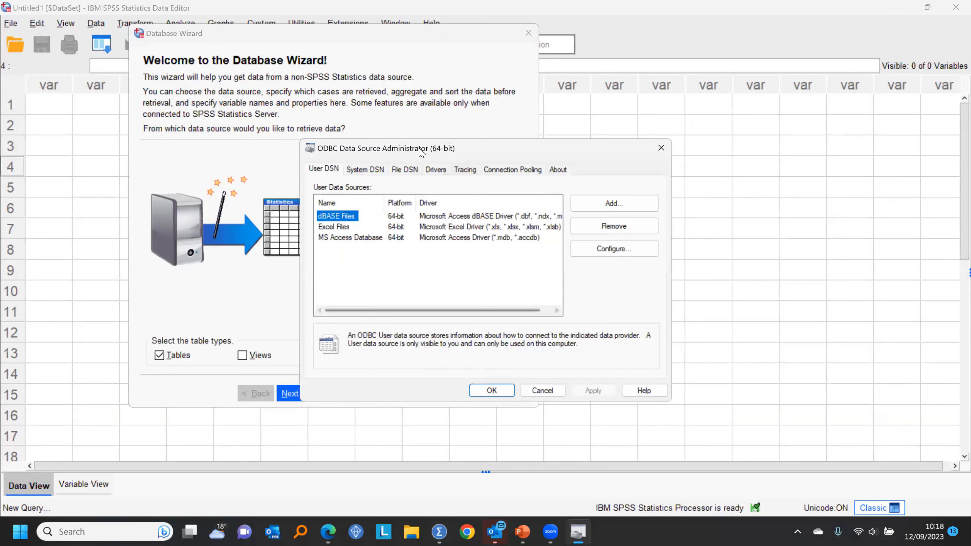
pyautogui.click(401, 171)
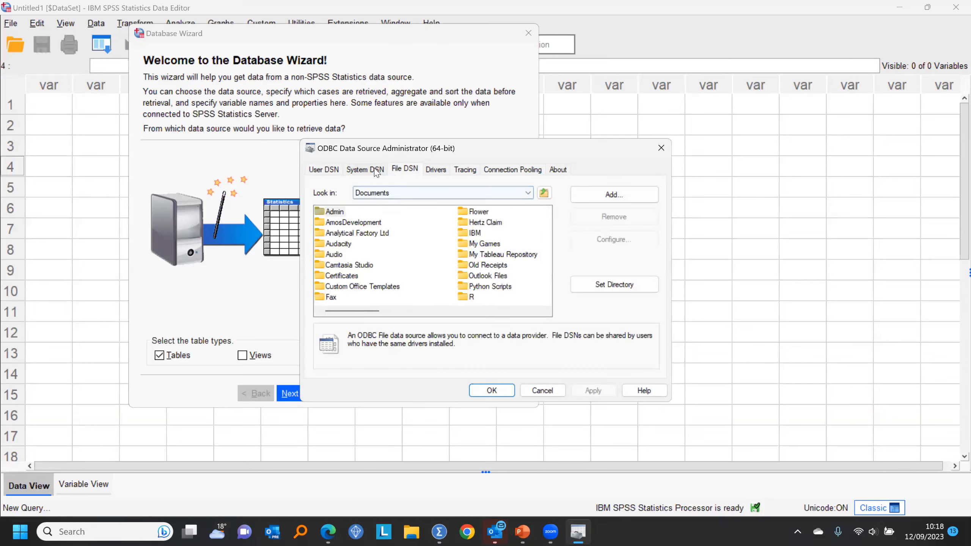
pyautogui.click(376, 171)
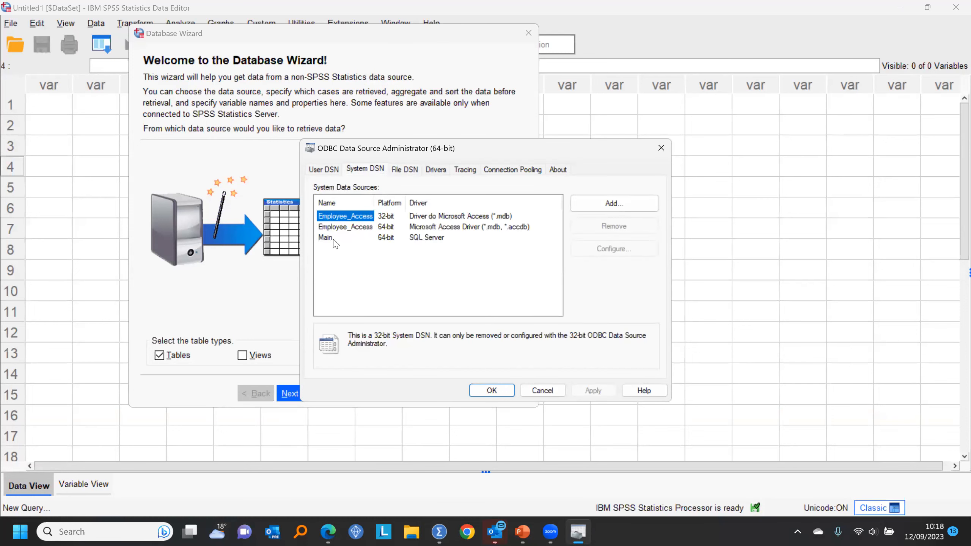
pyautogui.click(405, 240)
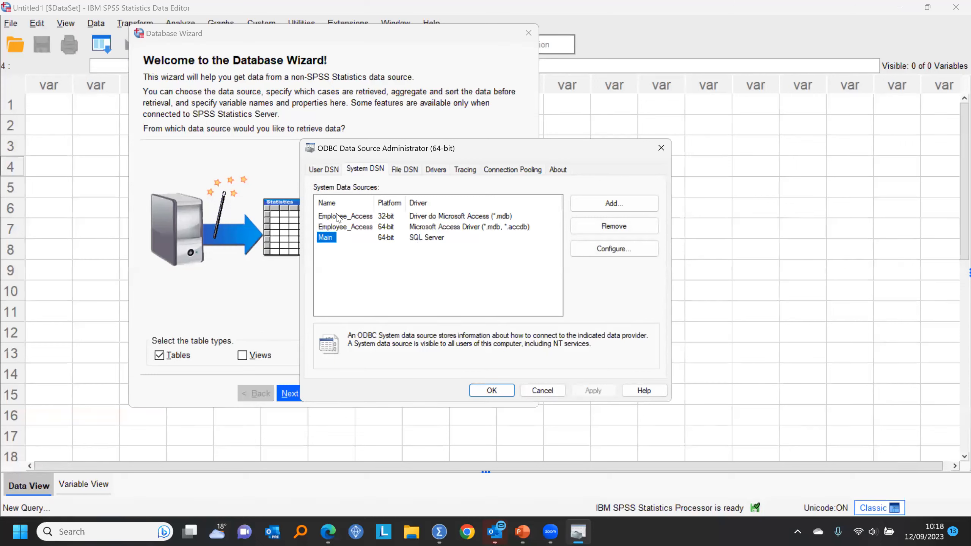
pyautogui.click(543, 391)
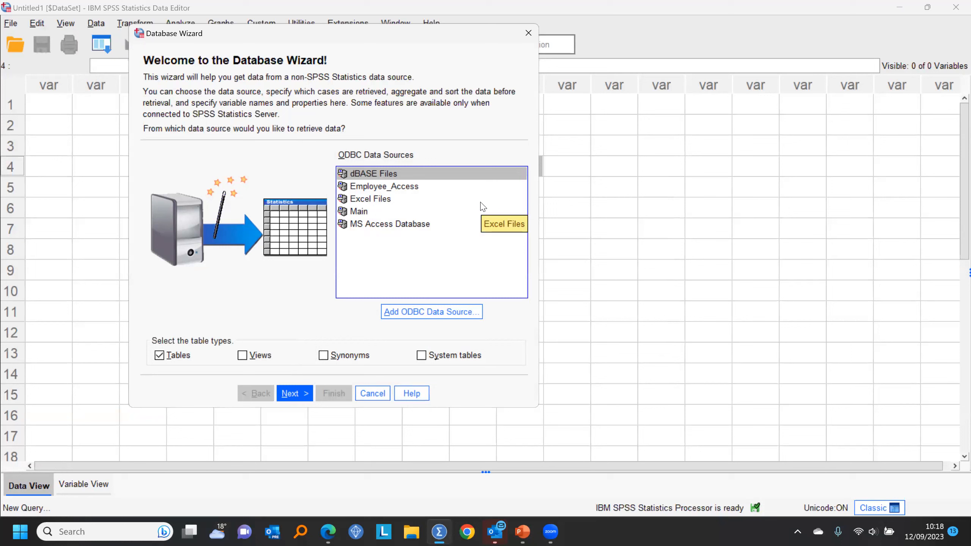
# Connect to the MS Access Database source using employee data.mdb from the Getting started with SPSS Statistics folder
pyautogui.click(366, 227)
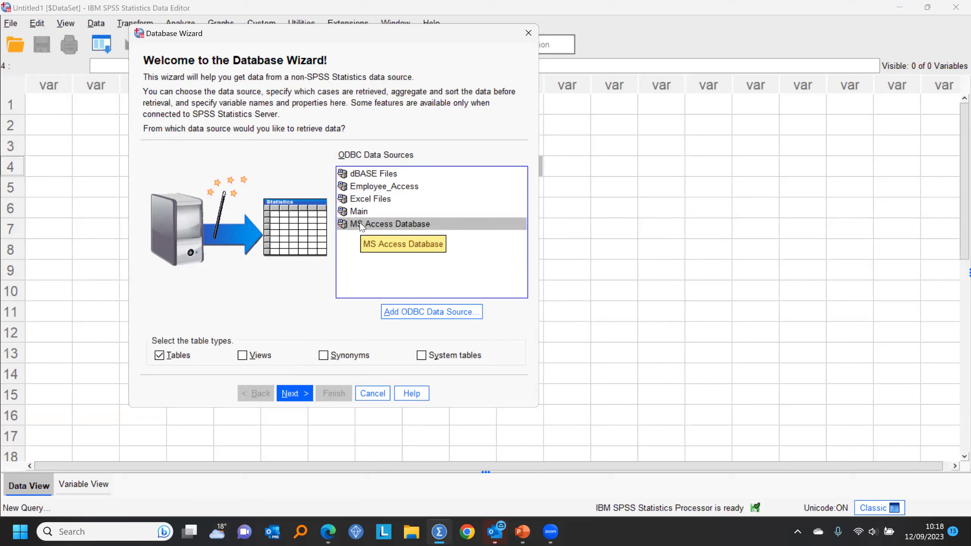
pyautogui.click(300, 397)
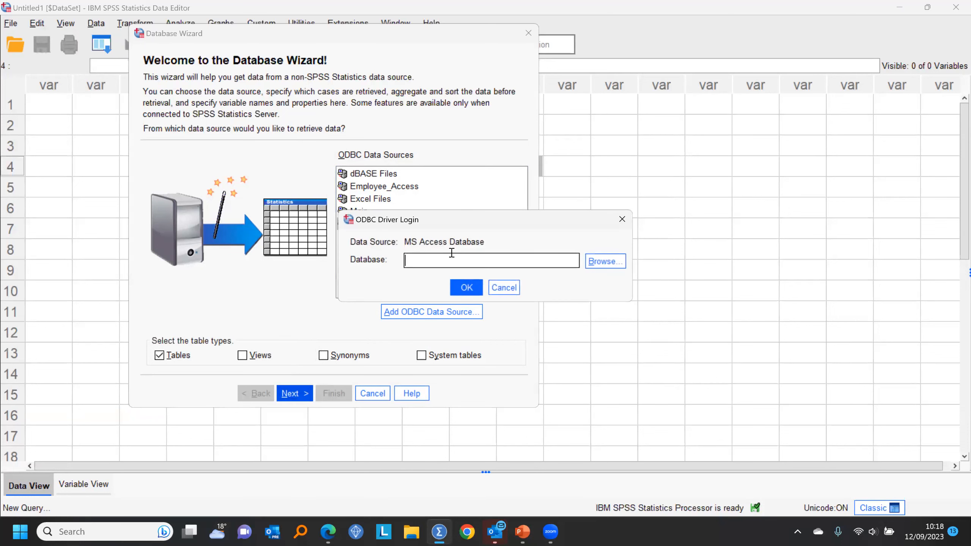
pyautogui.click(600, 264)
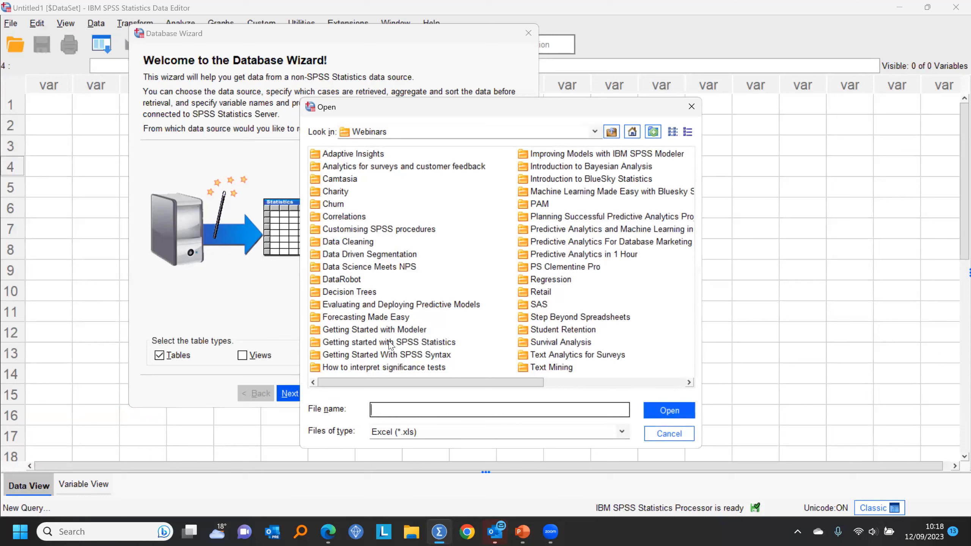
pyautogui.click(350, 344)
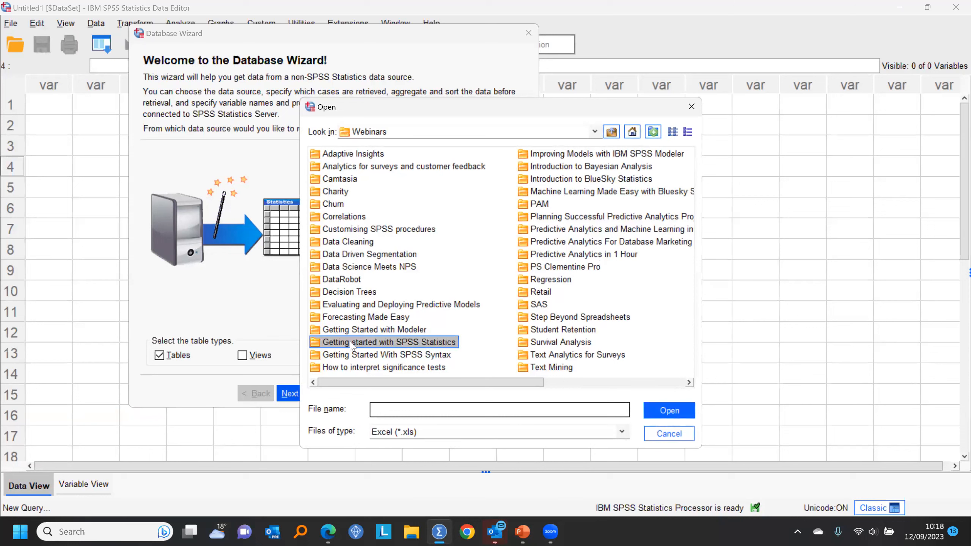
pyautogui.doubleClick(351, 345)
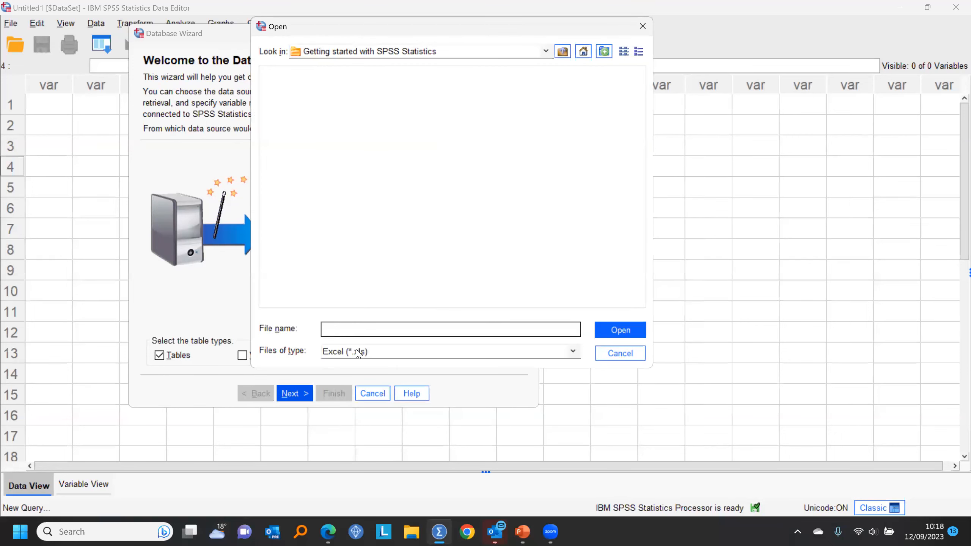
pyautogui.click(573, 351)
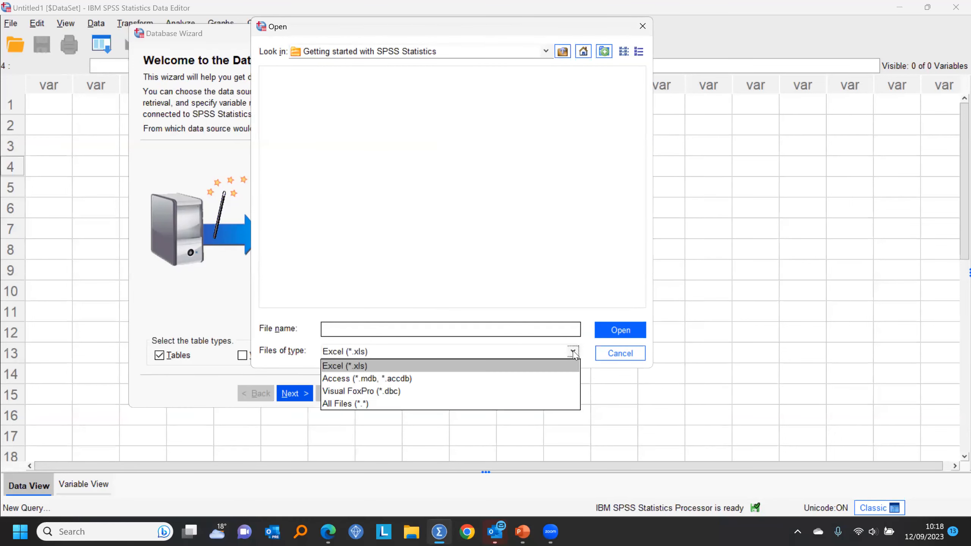
pyautogui.click(408, 378)
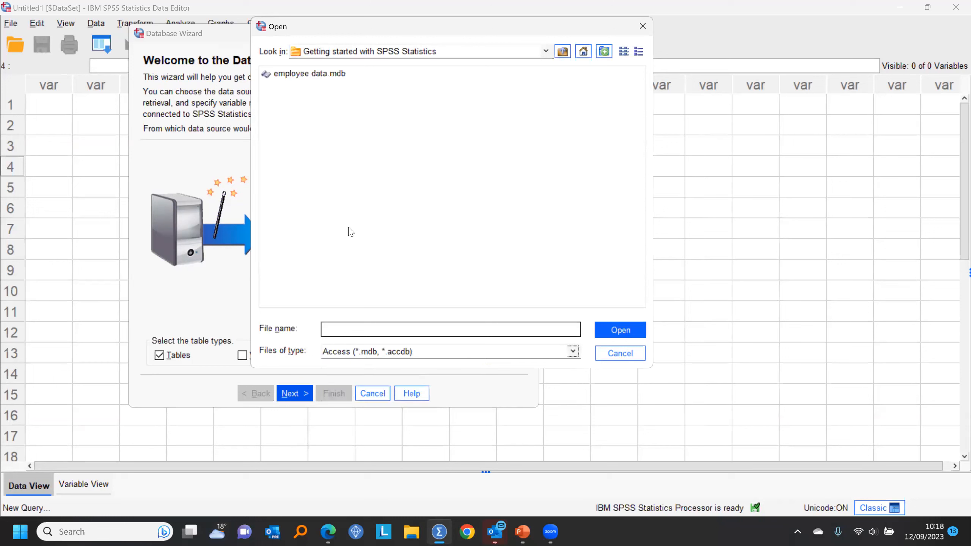
pyautogui.click(302, 75)
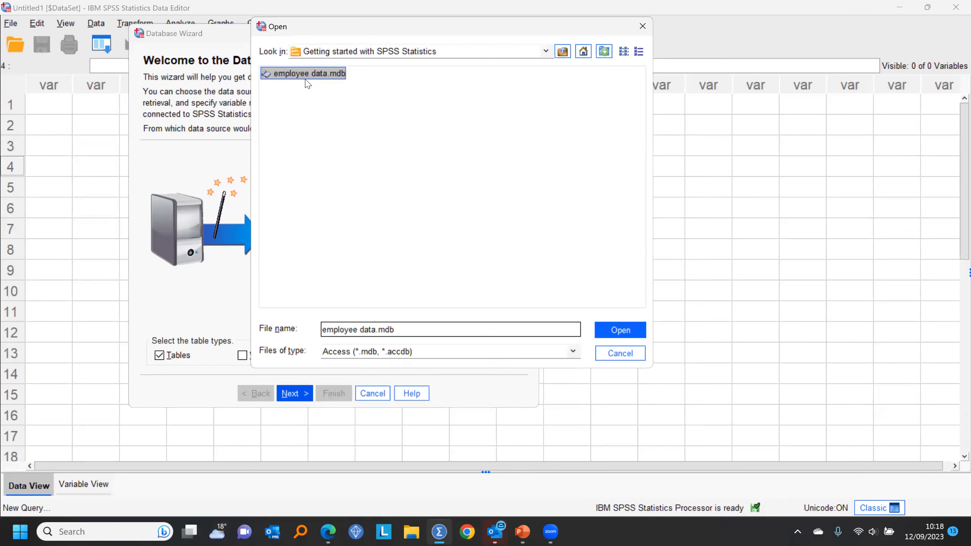
pyautogui.click(616, 328)
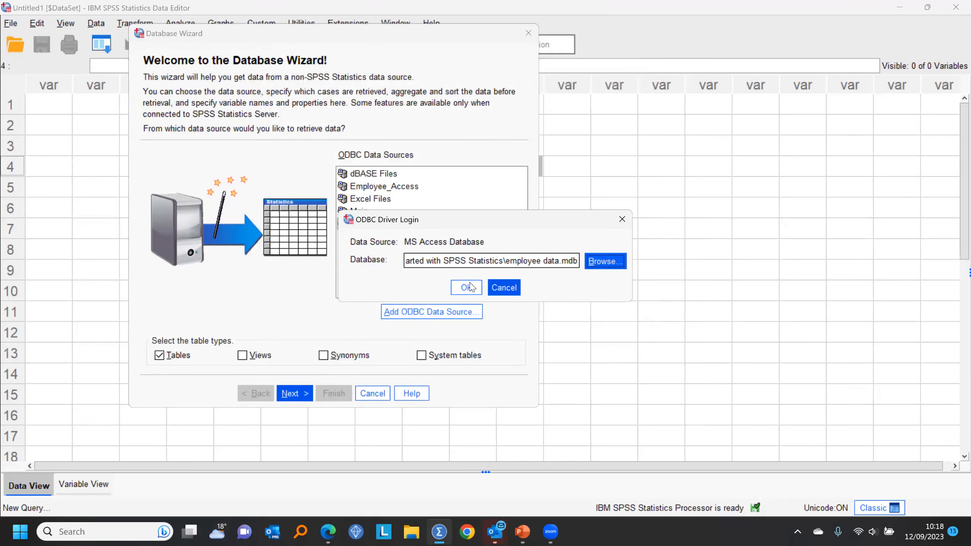
pyautogui.click(463, 287)
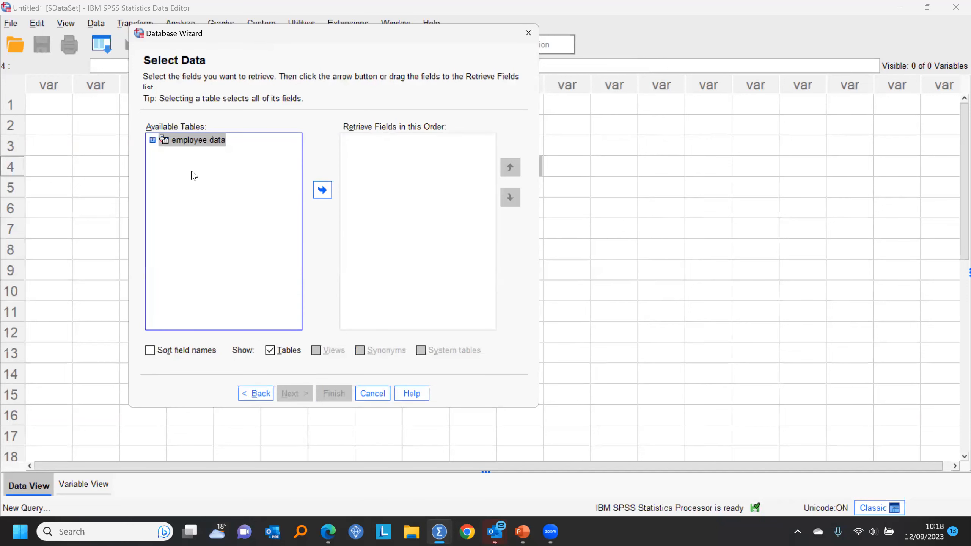
# Add all fields of the employee data table to the fields to retrieve and continue to the case criteria
pyautogui.click(152, 140)
pyautogui.click(152, 140)
pyautogui.moveTo(193, 140); pyautogui.dragTo(395, 146)
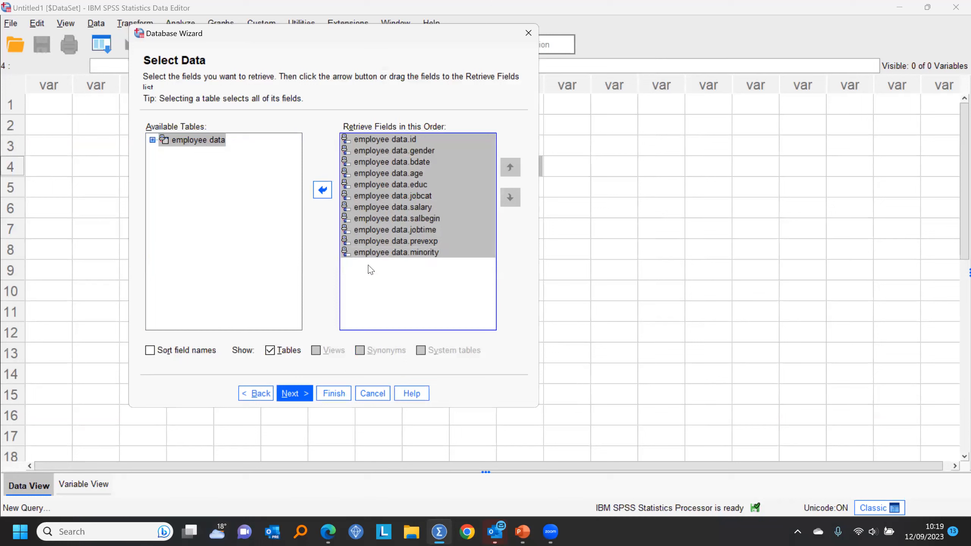
pyautogui.click(296, 394)
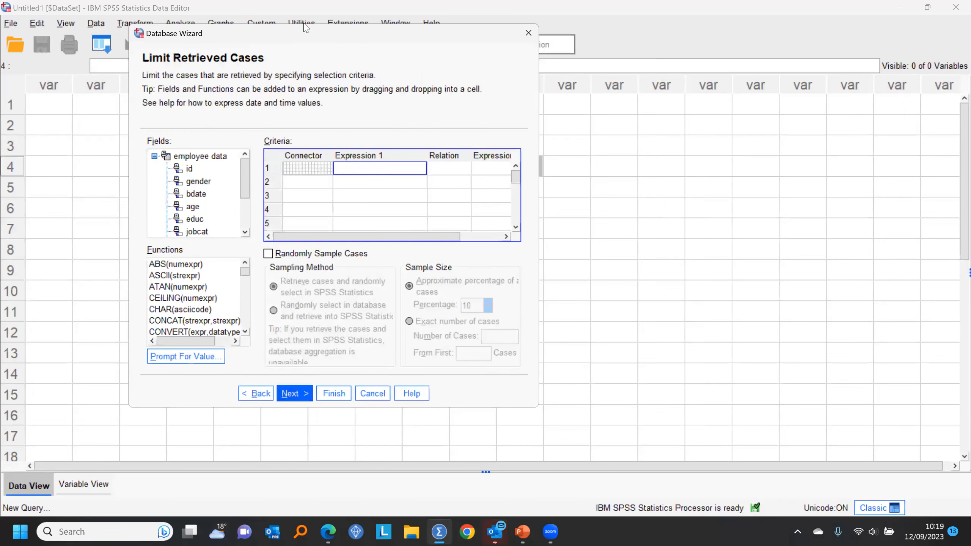
# Leave the case criteria and variable definitions at their defaults and finish the query to retrieve the selected data
pyautogui.moveTo(308, 36); pyautogui.dragTo(271, 18)
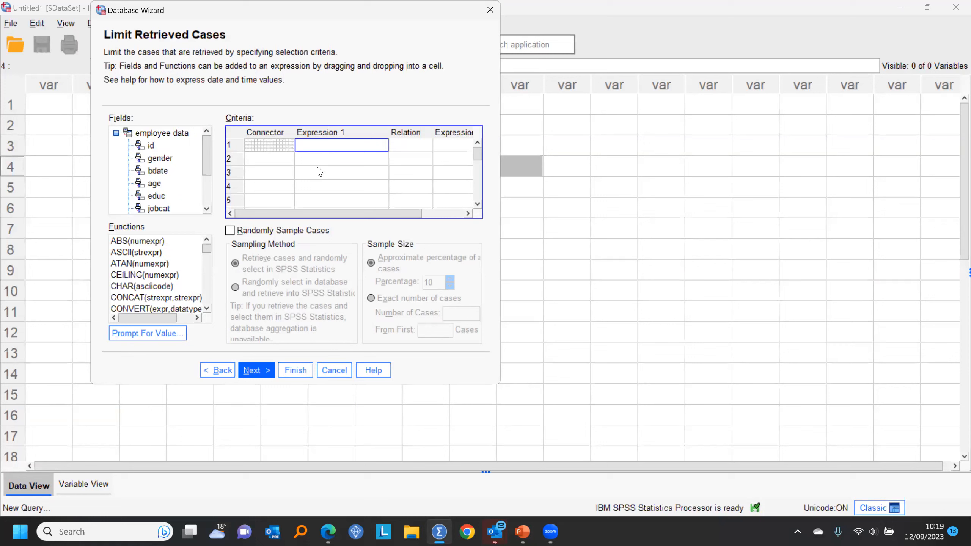
pyautogui.click(267, 372)
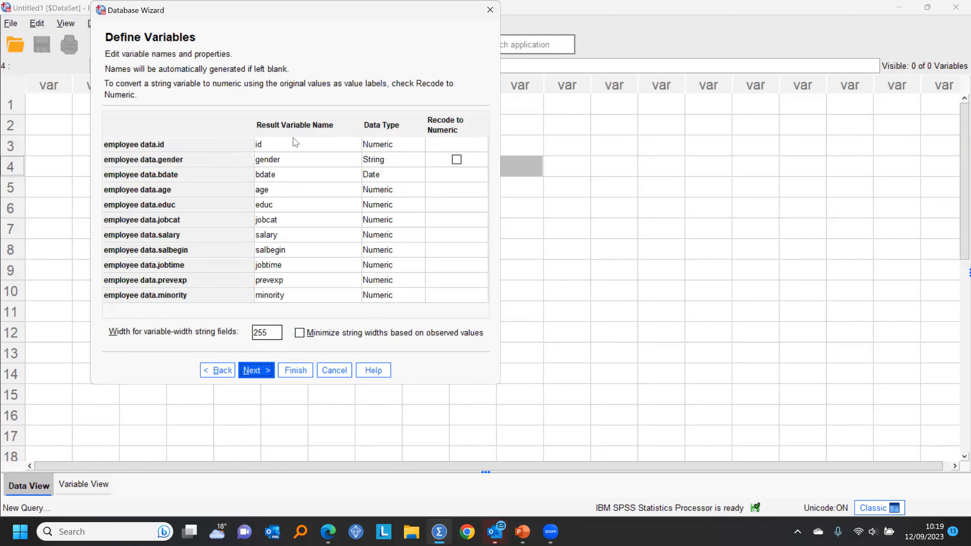
pyautogui.click(260, 371)
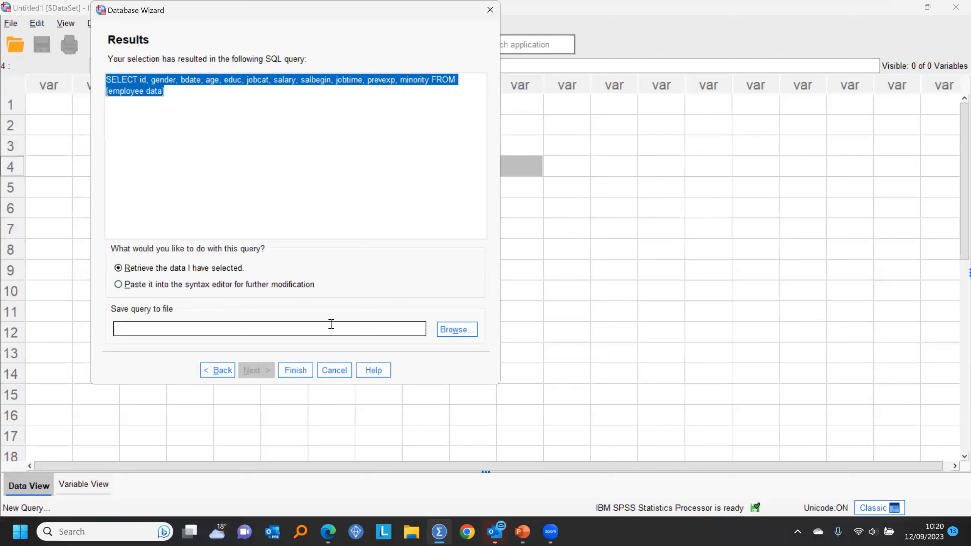
pyautogui.click(296, 371)
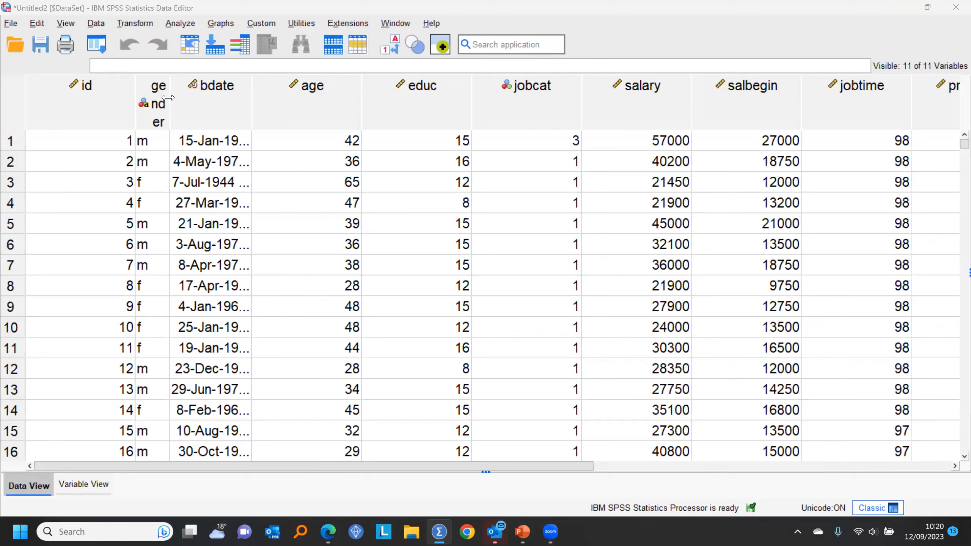
# Widen the gender column until its name fits on one line, and inspect sample values in gender, age, educ and jobcat
pyautogui.moveTo(168, 98); pyautogui.dragTo(212, 94)
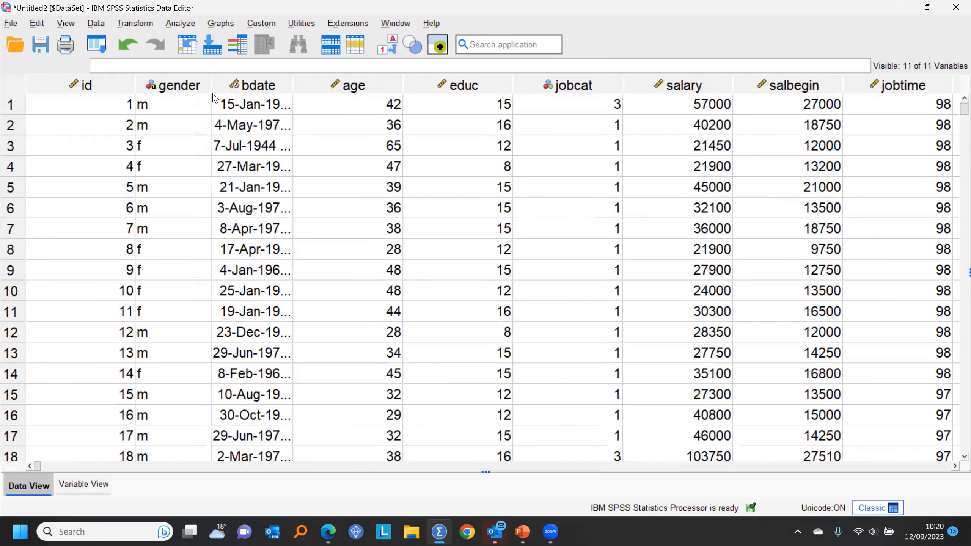
pyautogui.click(165, 107)
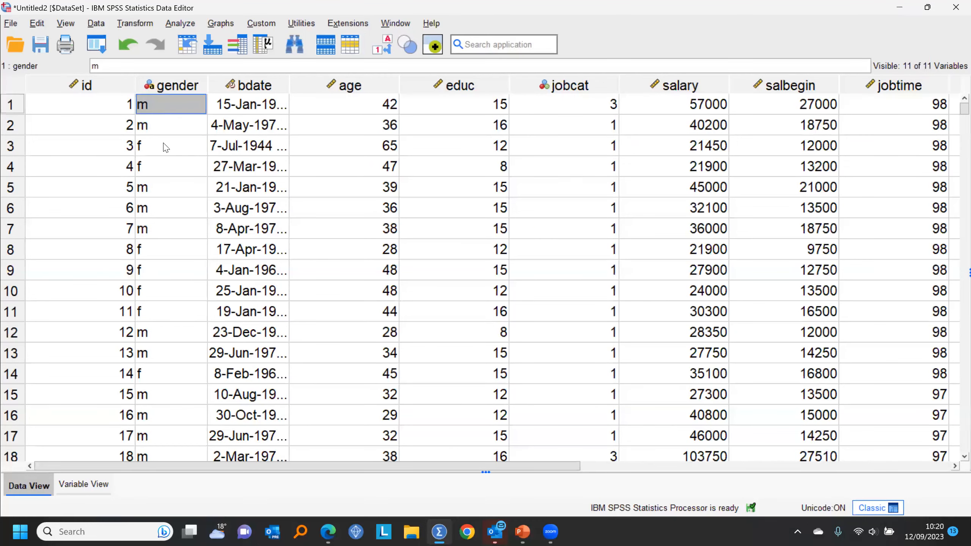
pyautogui.click(166, 149)
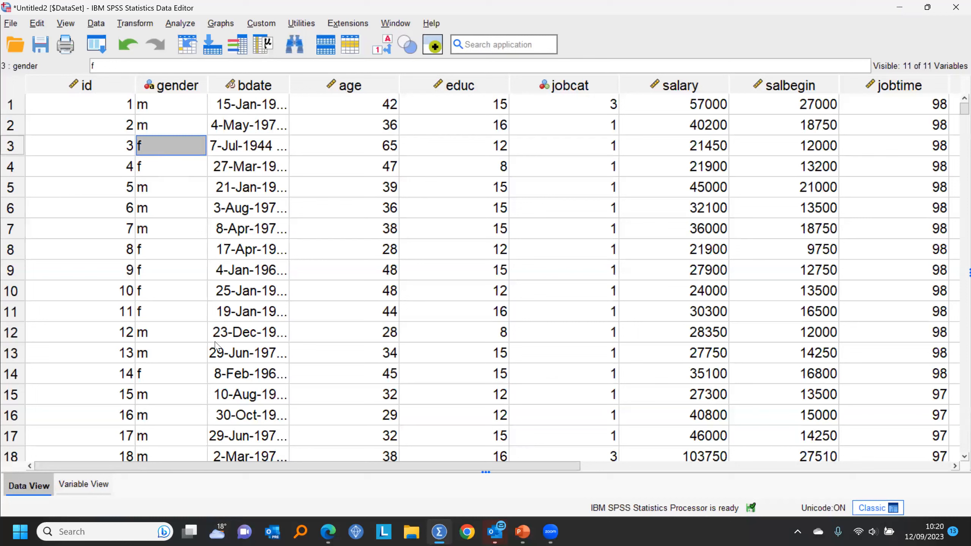
pyautogui.click(384, 107)
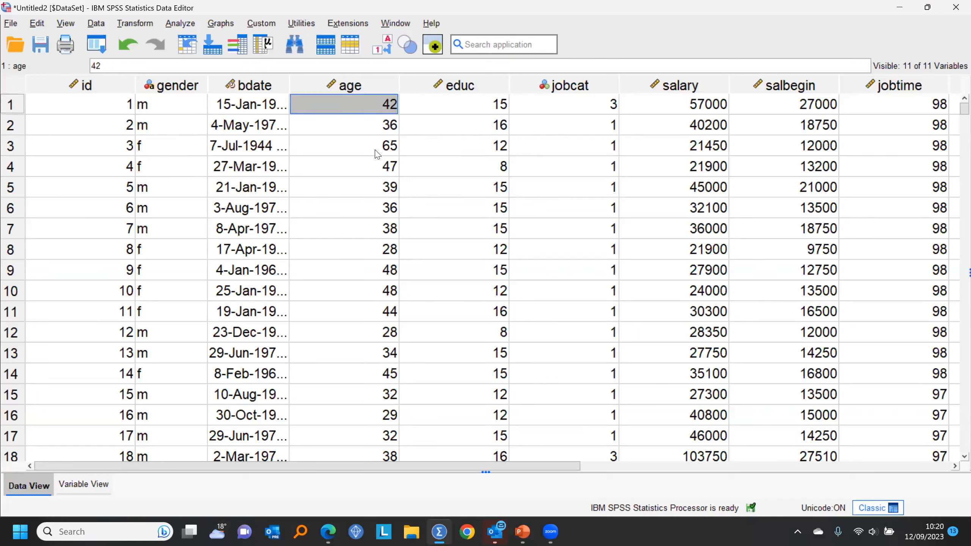
pyautogui.click(380, 150)
pyautogui.click(385, 191)
pyautogui.click(487, 108)
pyautogui.click(488, 128)
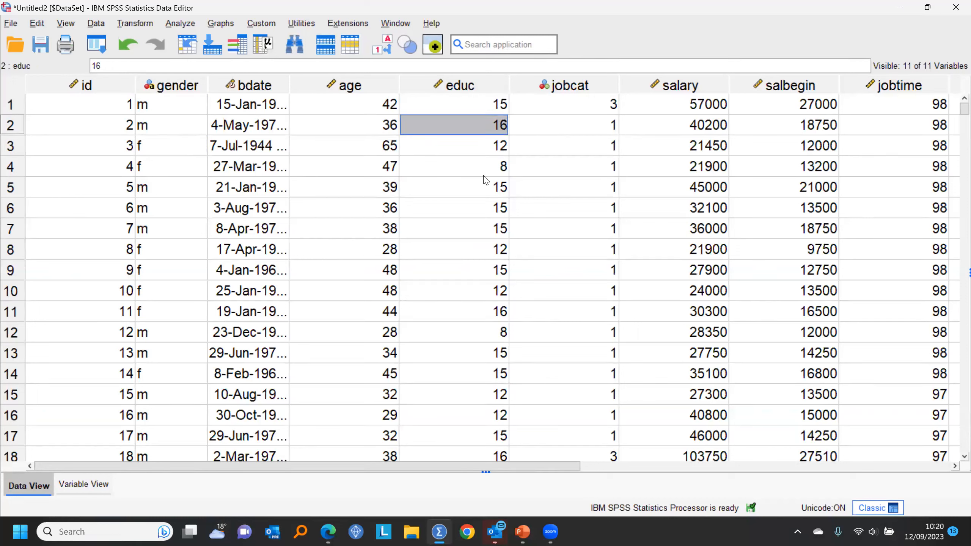
pyautogui.click(487, 187)
pyautogui.click(575, 110)
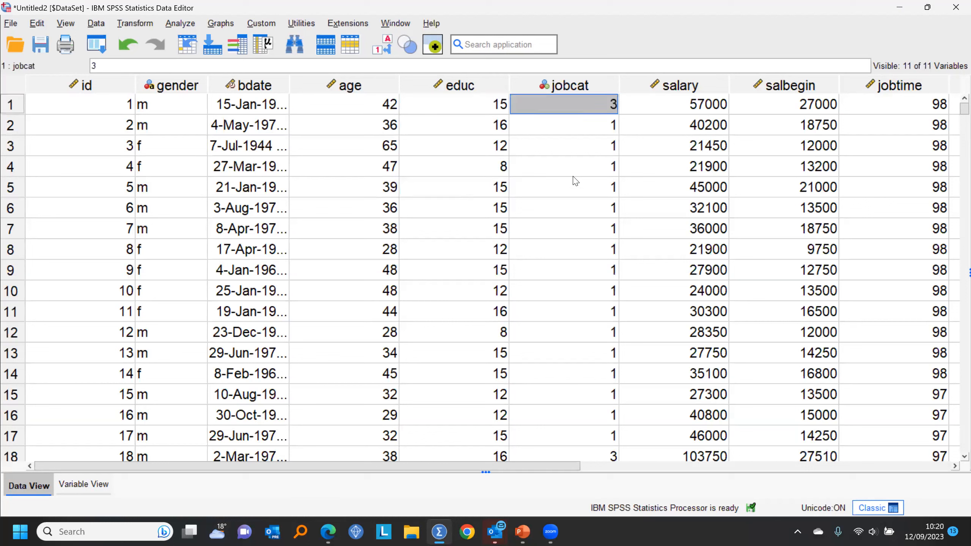
pyautogui.click(575, 182)
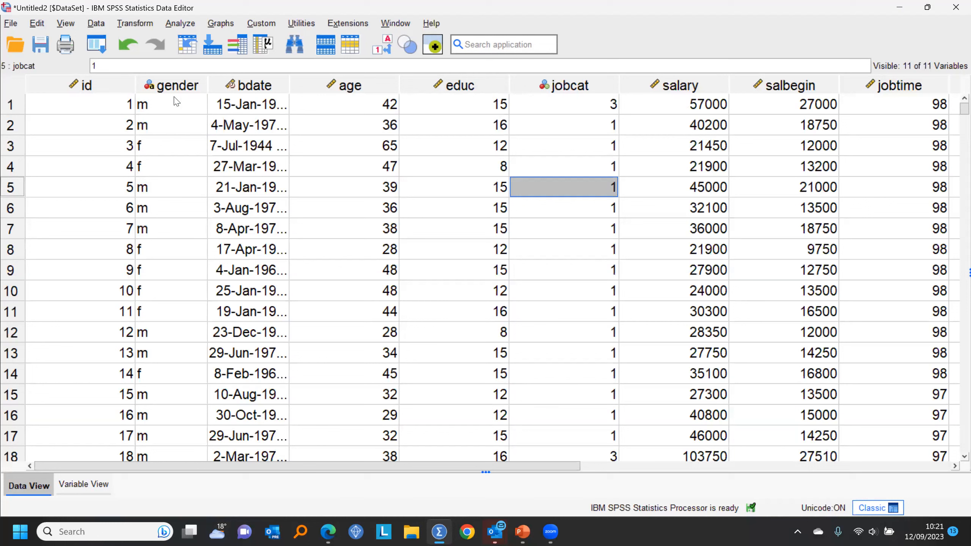
# Run descriptive statistics on the gender variable from its data cell, review the output, and return to the dataset
pyautogui.rightClick(145, 100)
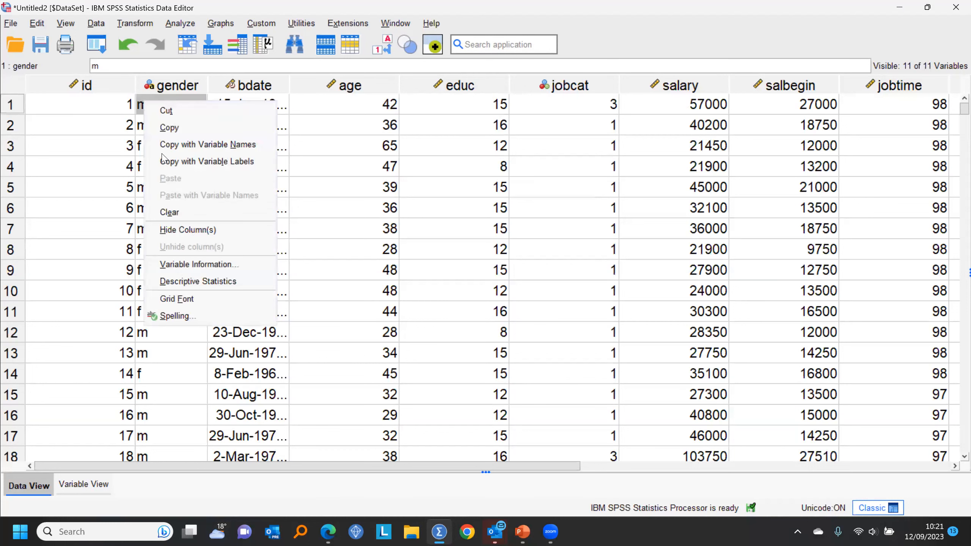
pyautogui.click(200, 282)
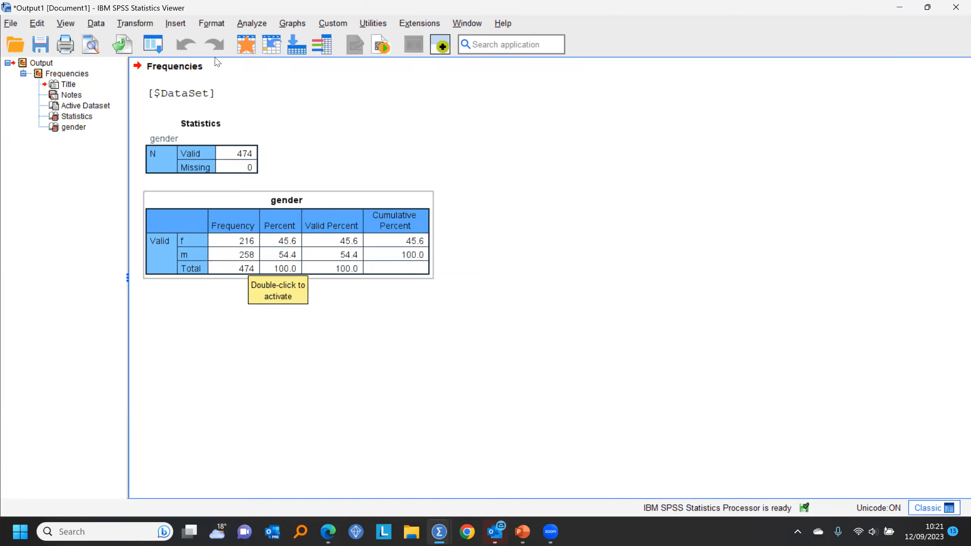
pyautogui.click(247, 45)
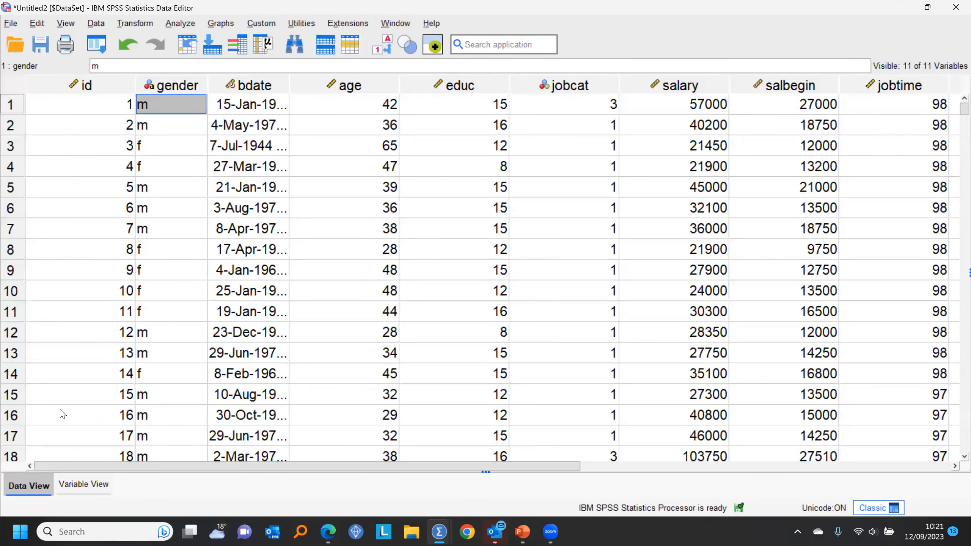
# Give the gender variable the label "Sex of employee" in Variable View
pyautogui.click(77, 485)
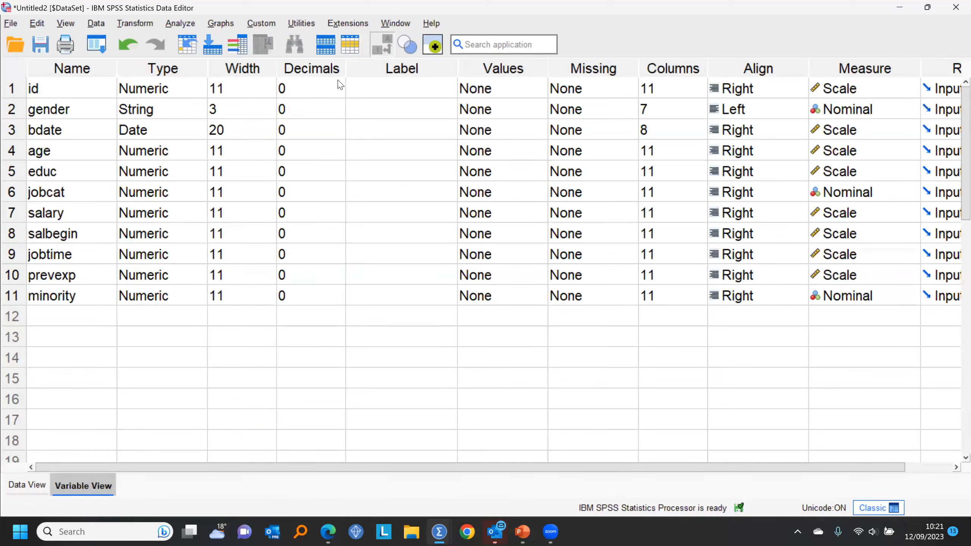
pyautogui.click(366, 111)
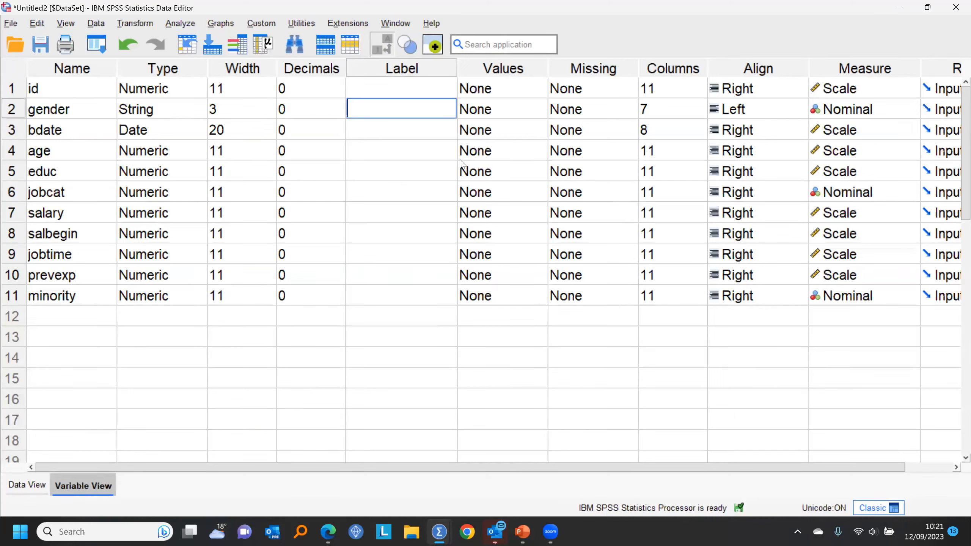
pyautogui.write('Sex of employee')
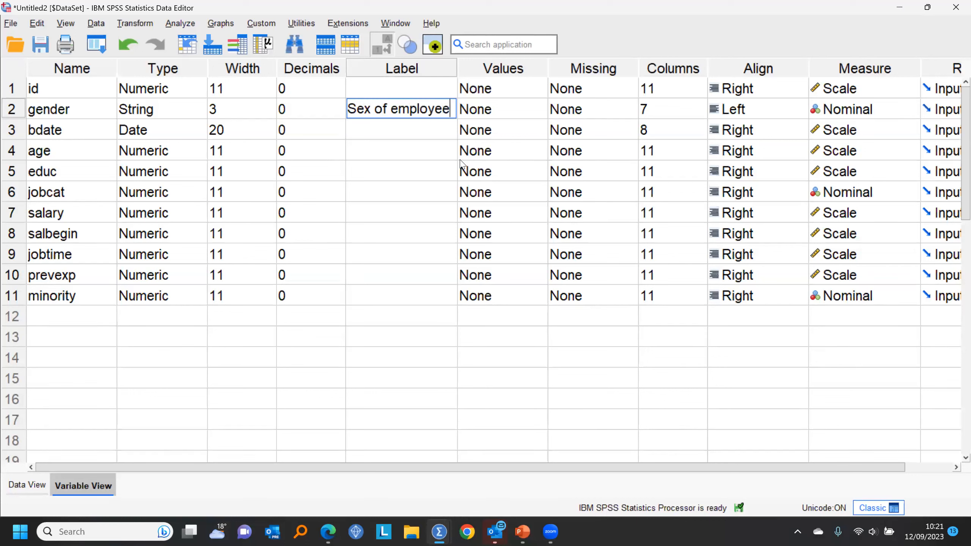
# Open the value labels of the gender variable and add the value f with the label Female
pyautogui.doubleClick(543, 111)
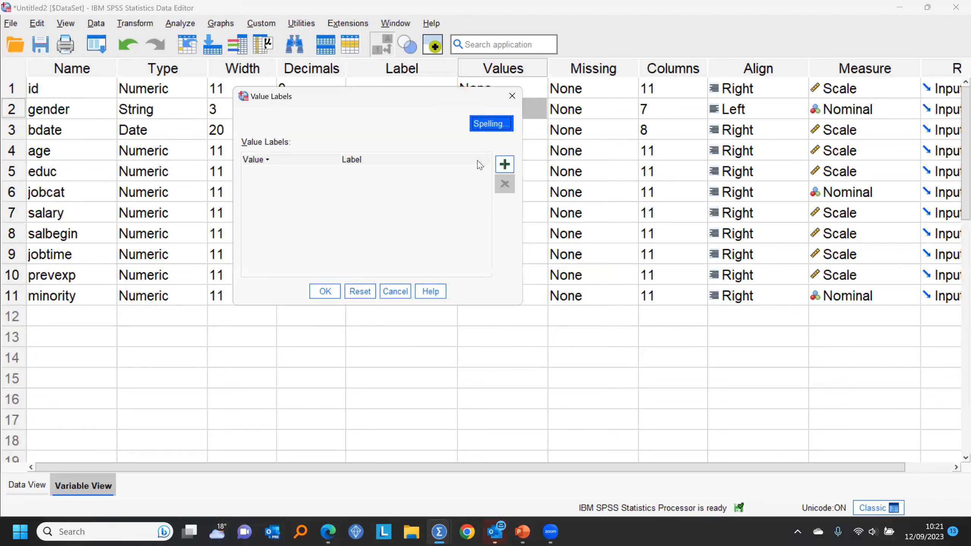
pyautogui.click(505, 164)
pyautogui.click(266, 174)
pyautogui.write('f')
pyautogui.click(363, 172)
pyautogui.click(362, 172)
pyautogui.write('Female')
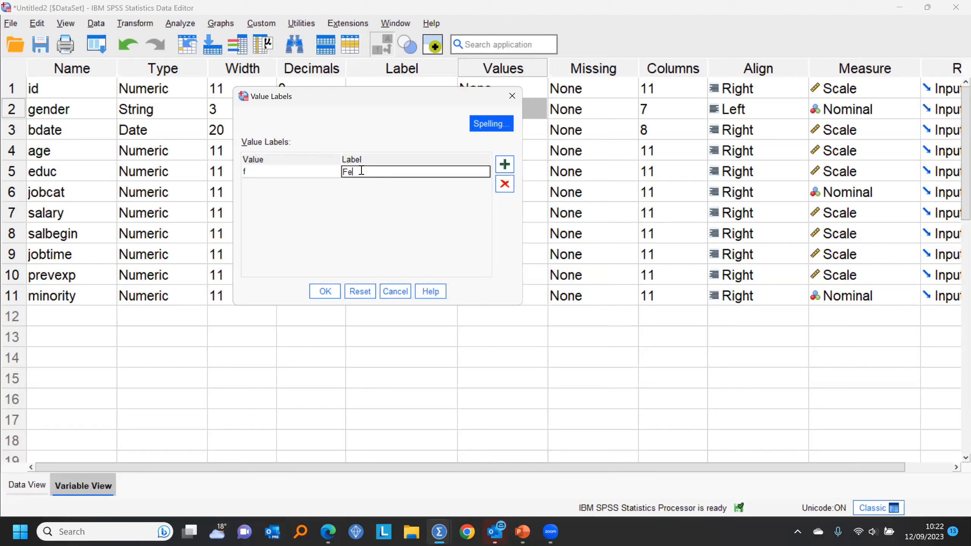
# Add the value m with the label Male to the gender value labels and confirm them
pyautogui.click(505, 165)
pyautogui.click(259, 184)
pyautogui.write('m')
pyautogui.click(383, 184)
pyautogui.write('Male')
pyautogui.click(333, 287)
# Rerun descriptive statistics on the labelled gender variable from Data View and return to the dataset after viewing the output
pyautogui.click(22, 484)
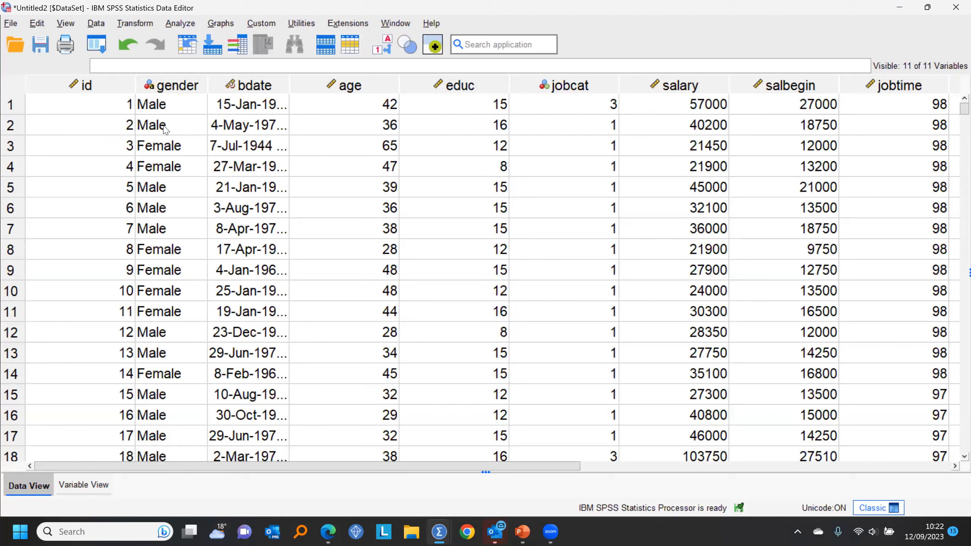
pyautogui.rightClick(164, 128)
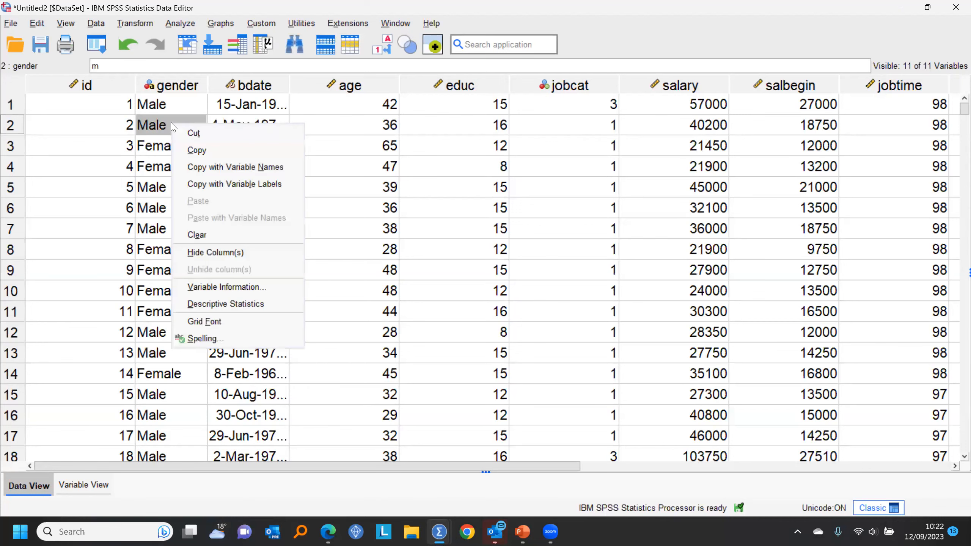
pyautogui.click(210, 308)
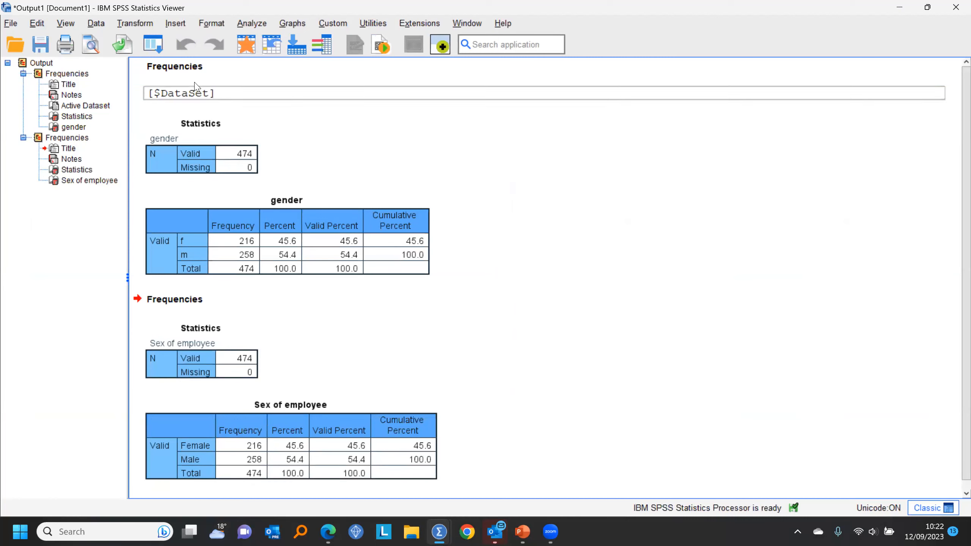
pyautogui.click(252, 46)
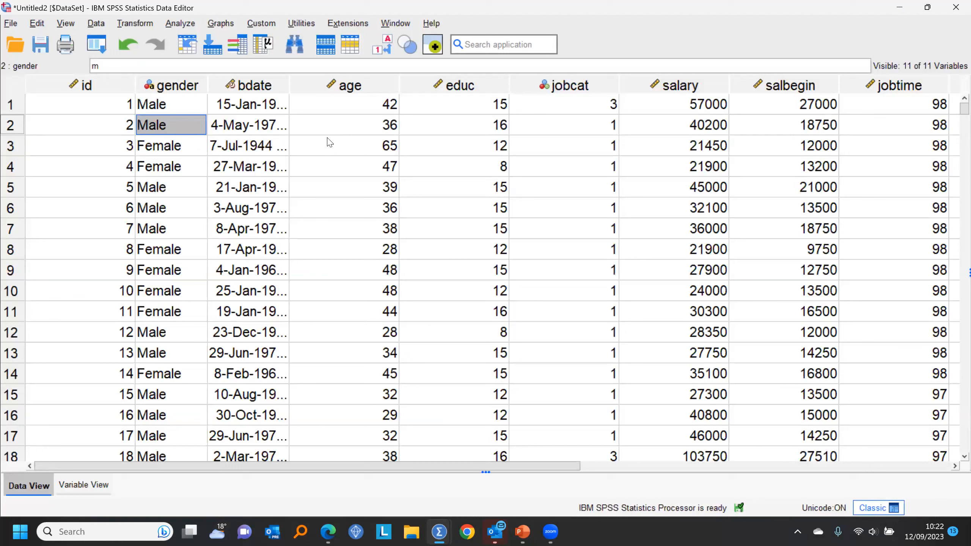
# Run descriptive statistics on the salary variable, compare its output with the two gender tables, and return to the dataset
pyautogui.rightClick(676, 111)
pyautogui.click(713, 284)
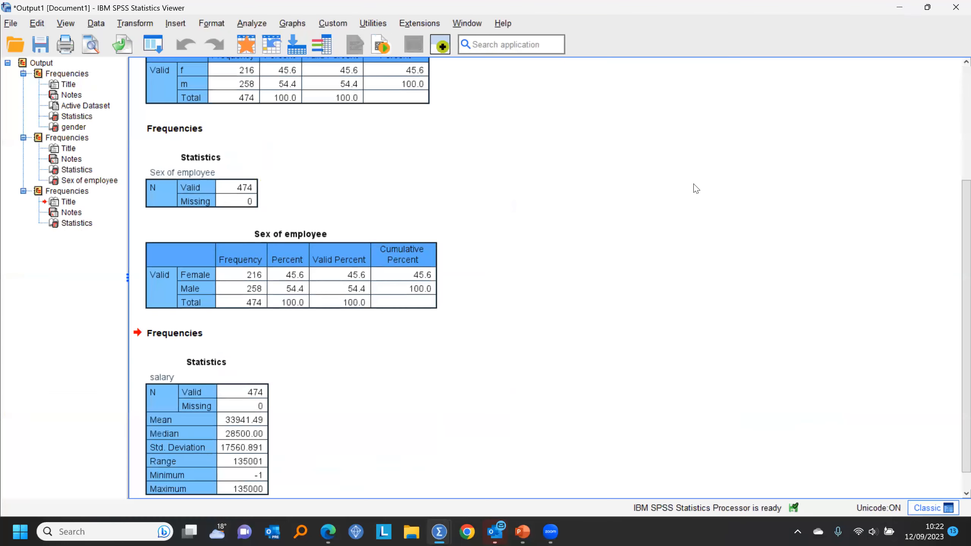
pyautogui.click(257, 86)
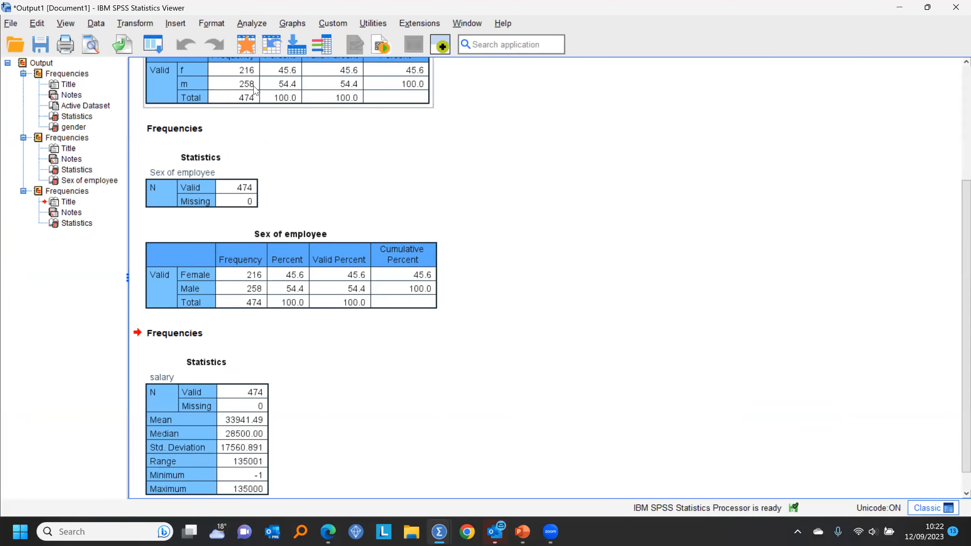
pyautogui.click(206, 286)
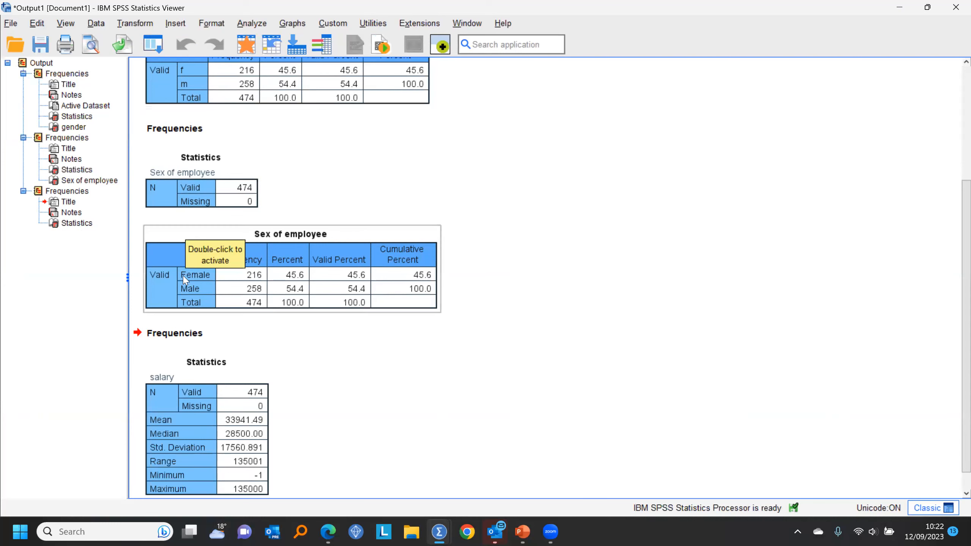
pyautogui.click(231, 415)
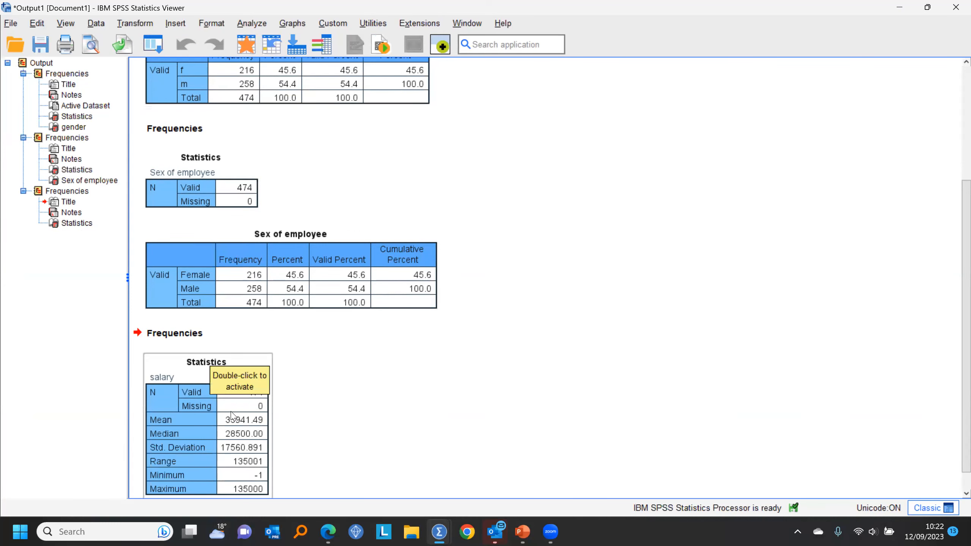
pyautogui.click(247, 43)
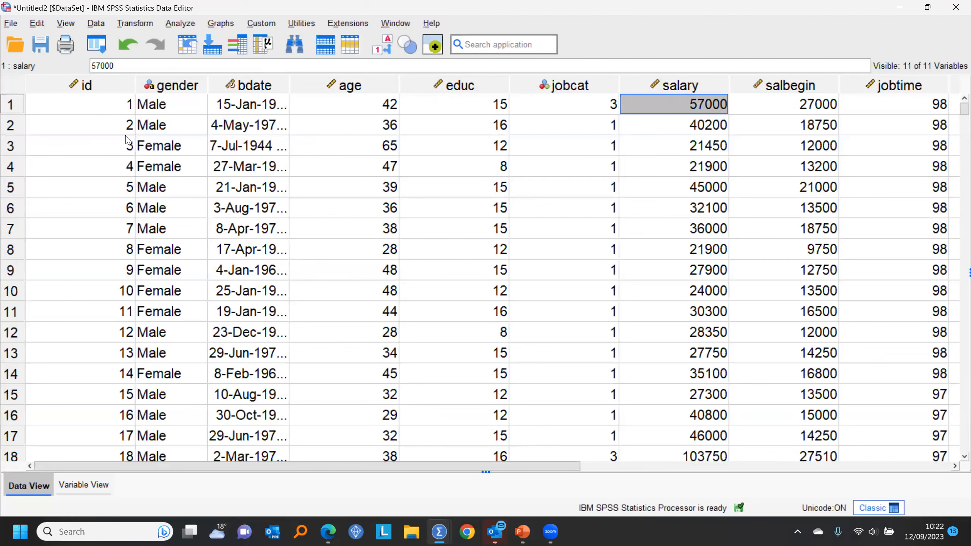
# Switch to the Output1 viewer and back to the dataset, and look across its columns as far as minority
pyautogui.click(396, 23)
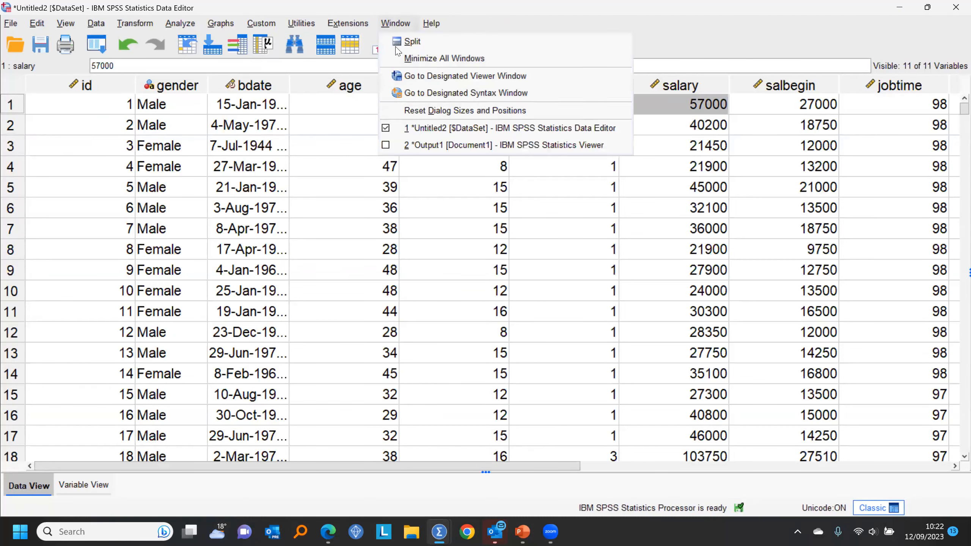
pyautogui.click(419, 146)
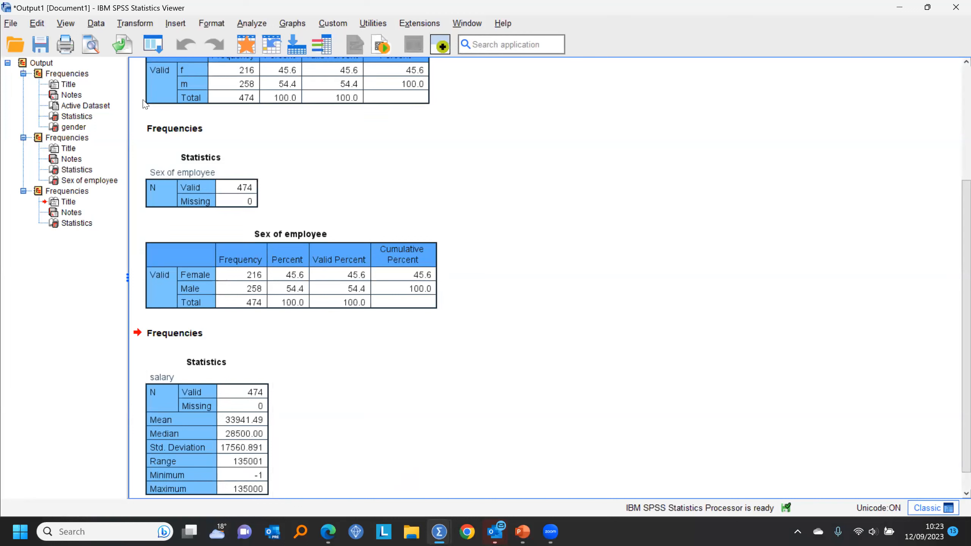
pyautogui.click(245, 48)
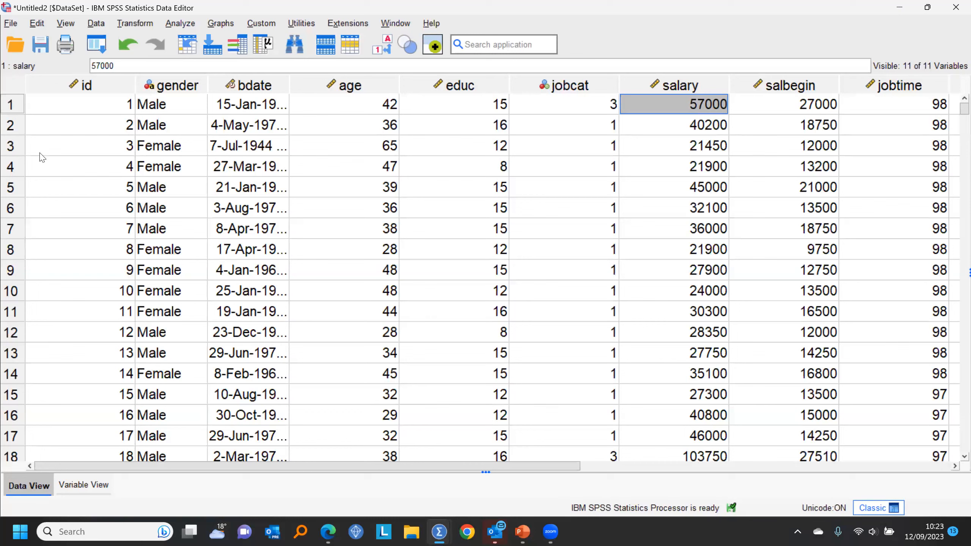
pyautogui.moveTo(362, 471); pyautogui.dragTo(636, 382)
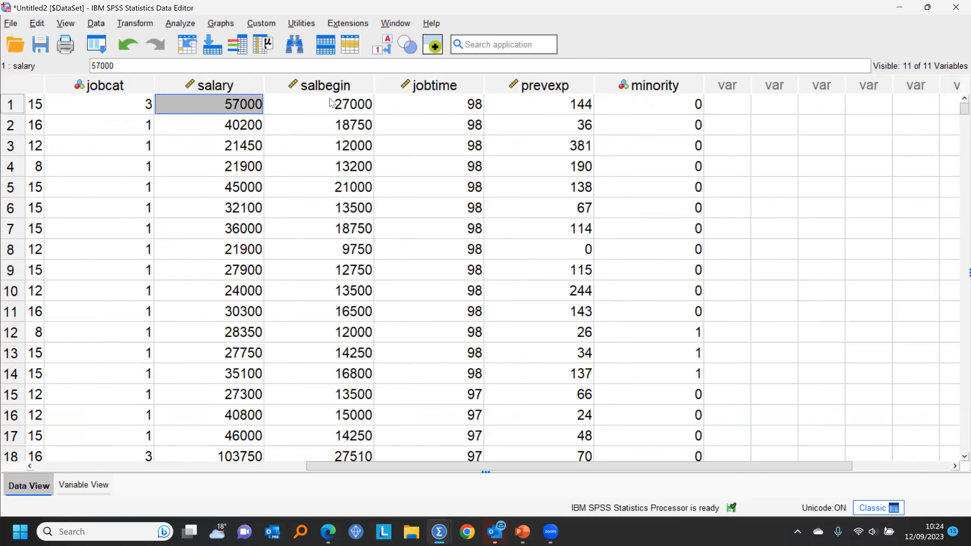
pyautogui.moveTo(367, 465); pyautogui.dragTo(208, 466)
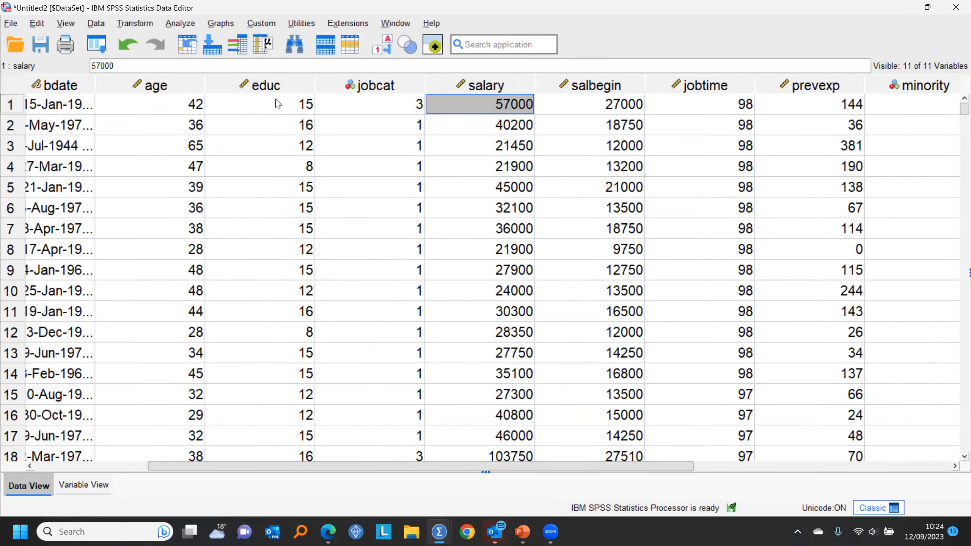
pyautogui.moveTo(179, 464); pyautogui.dragTo(66, 452)
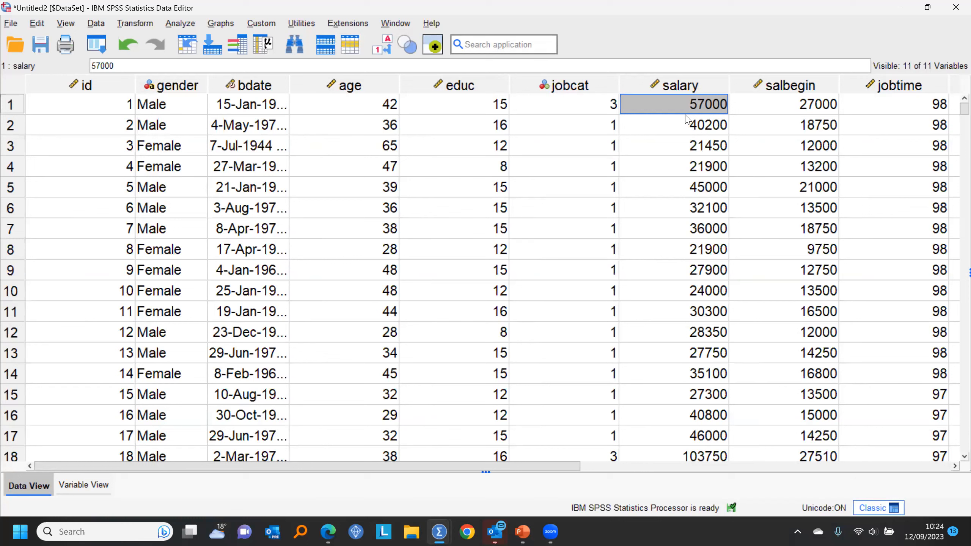
# Sort the cases by salary in ascending order and highlight the first salary values
pyautogui.click(686, 91)
pyautogui.rightClick(686, 91)
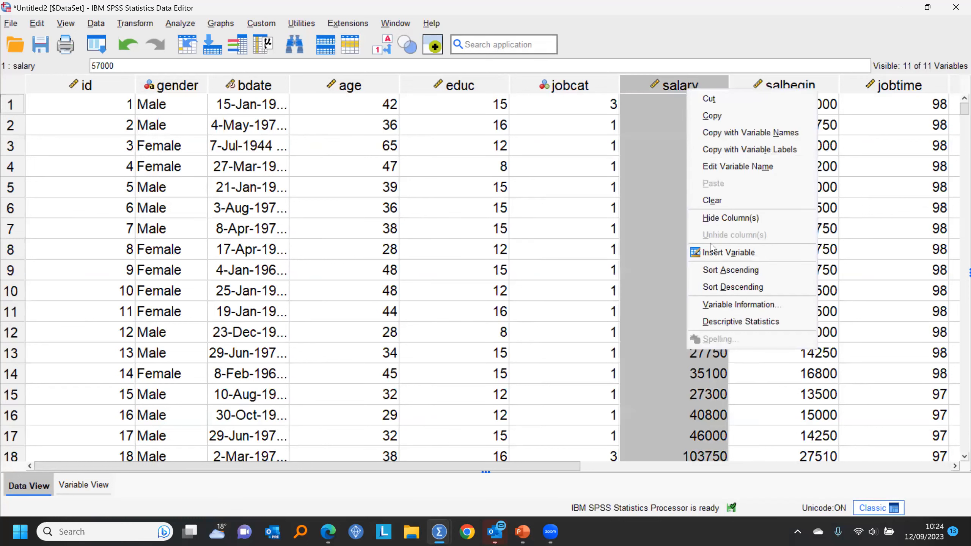
pyautogui.click(711, 271)
pyautogui.moveTo(700, 104); pyautogui.dragTo(702, 223)
# Sort the cases by salary in descending order, then restore the case order by sorting id ascending
pyautogui.rightClick(684, 91)
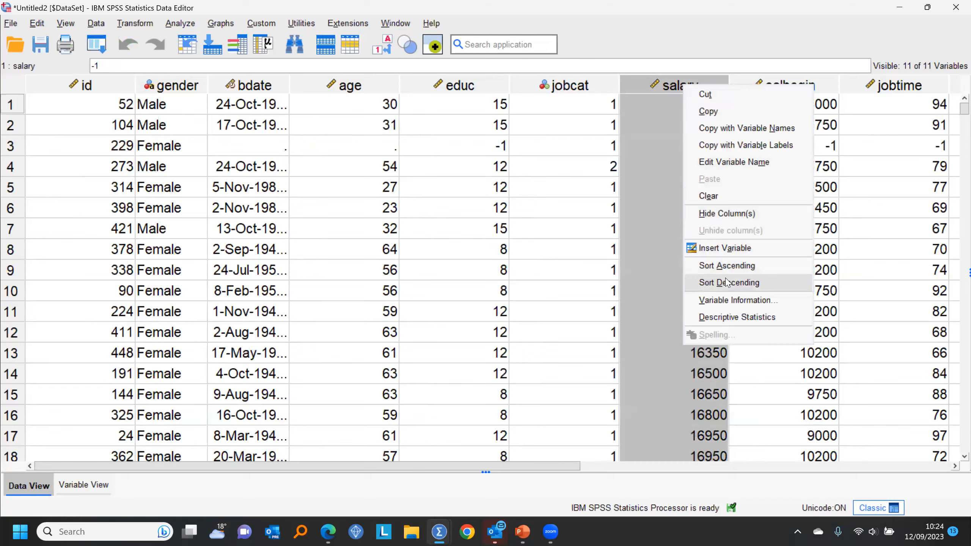
pyautogui.click(725, 282)
pyautogui.rightClick(84, 86)
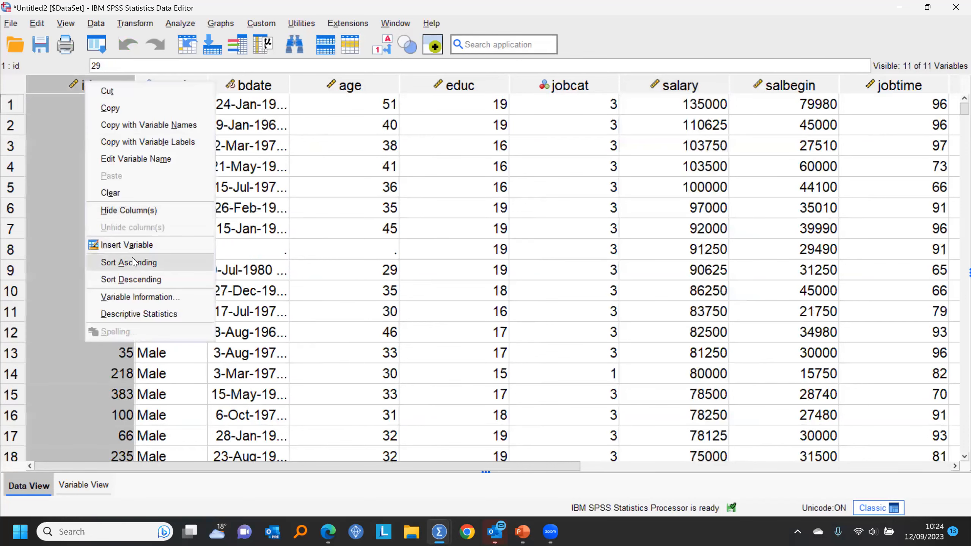
pyautogui.click(133, 263)
# Define -1 as a discrete missing value for the salary variable and return to the data
pyautogui.click(665, 87)
pyautogui.hotkey('ctrl', 't')
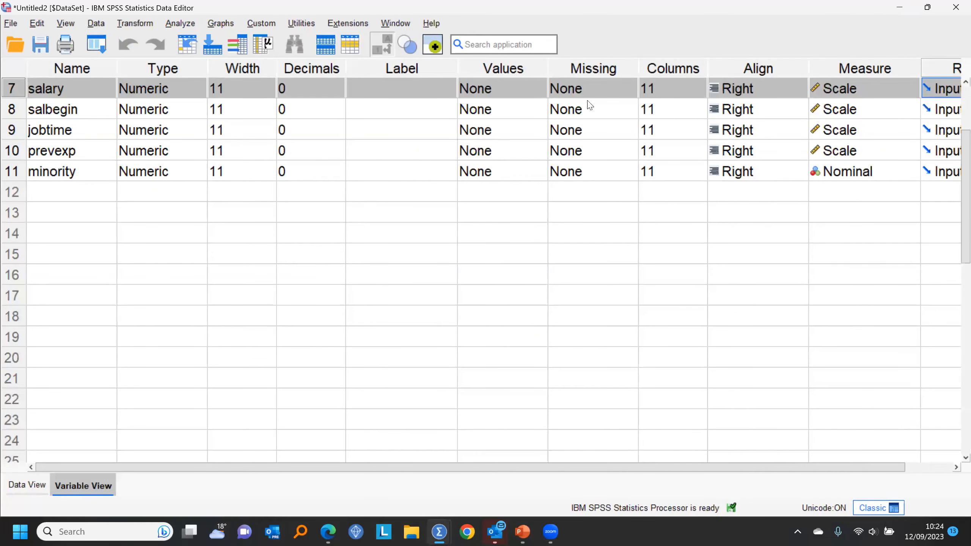
pyautogui.click(633, 92)
pyautogui.click(420, 229)
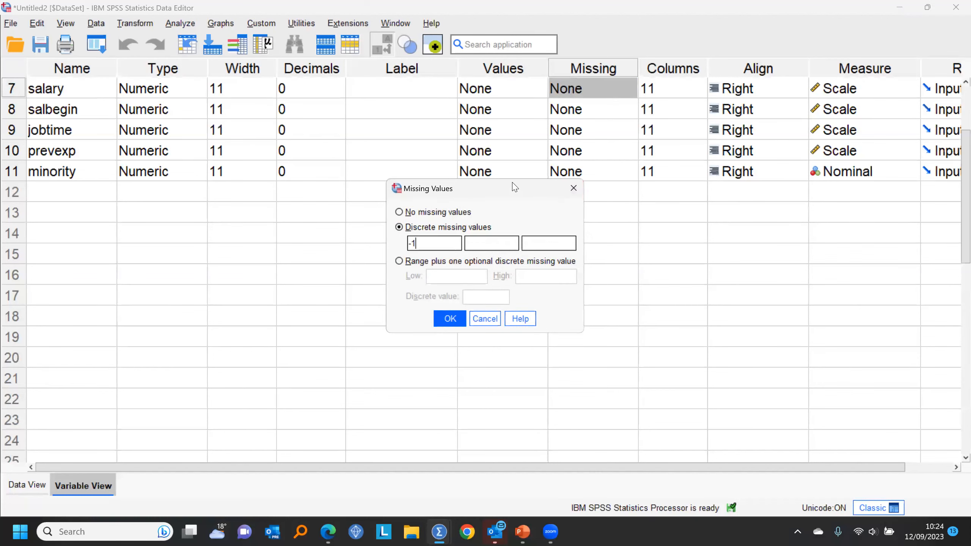
pyautogui.moveTo(514, 188); pyautogui.dragTo(504, 132)
pyautogui.click(440, 264)
pyautogui.click(38, 484)
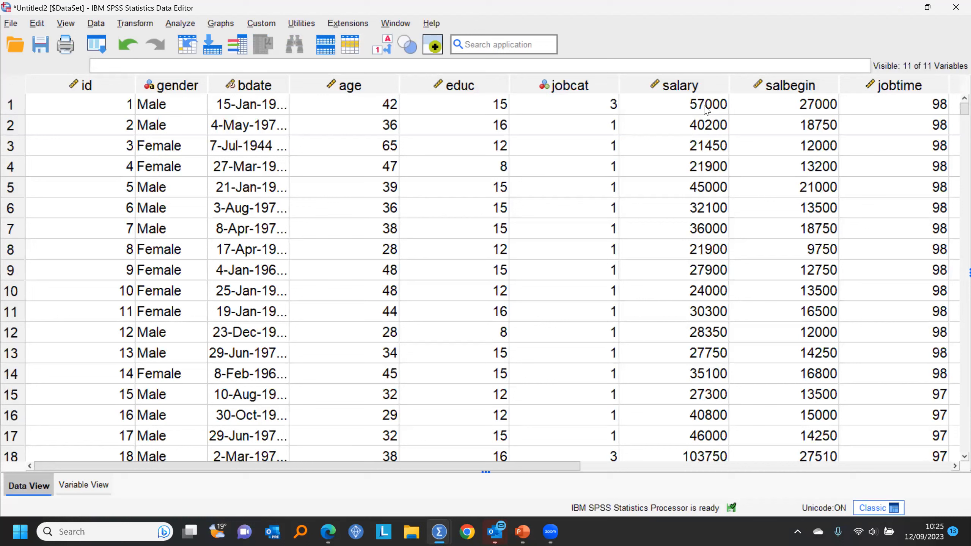
# Rerun descriptive statistics on salary, compare the output with the earlier salary table, and return to the dataset
pyautogui.rightClick(705, 109)
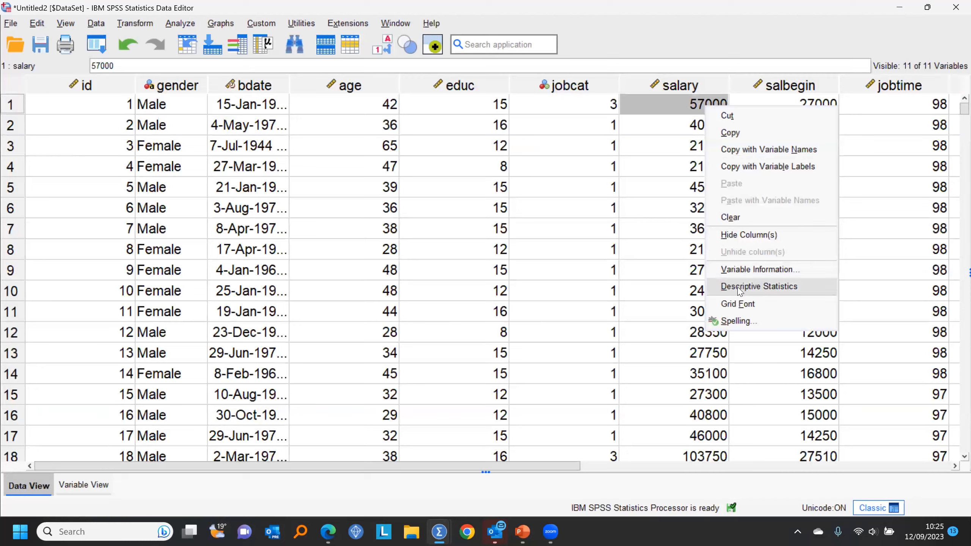
pyautogui.click(759, 286)
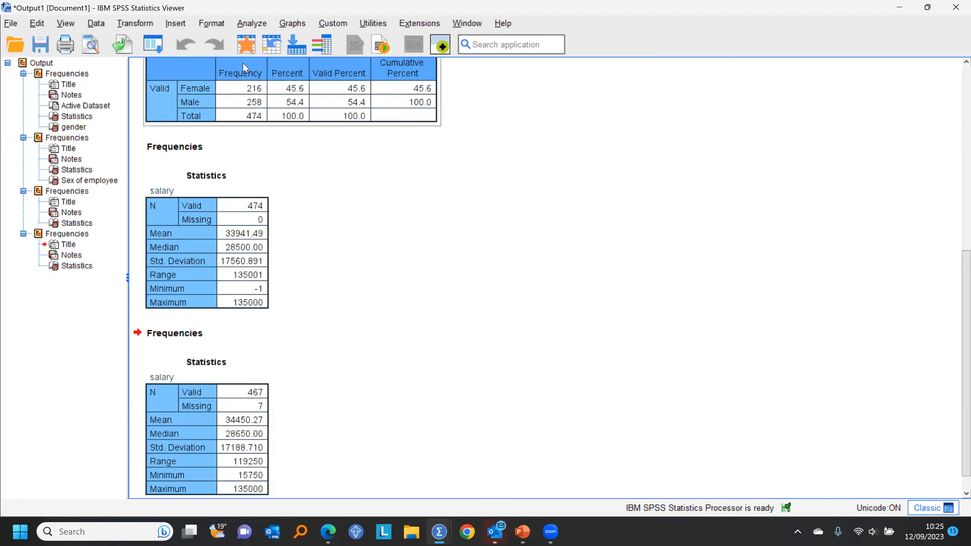
pyautogui.click(248, 45)
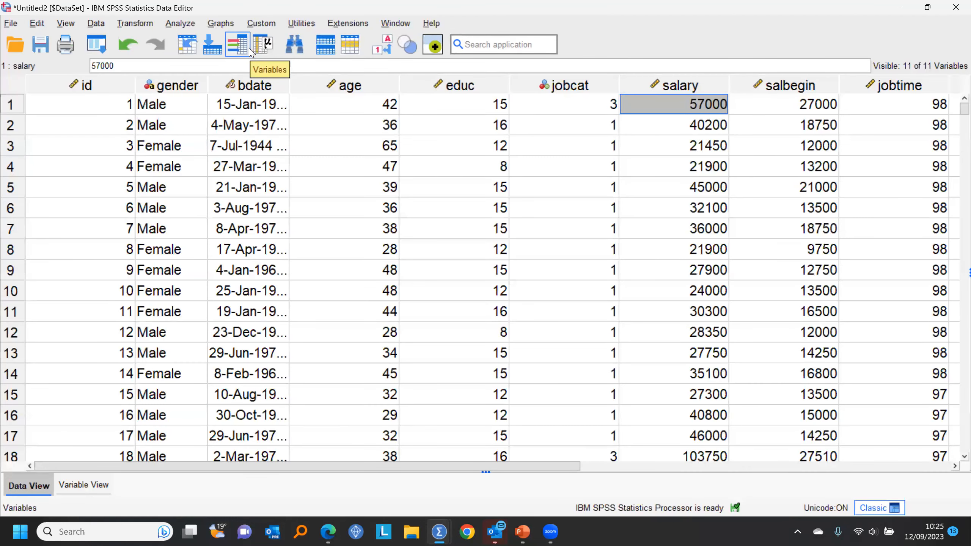
# Check the jobcat variable's definition, then look across the data columns as far as minority and back
pyautogui.click(555, 88)
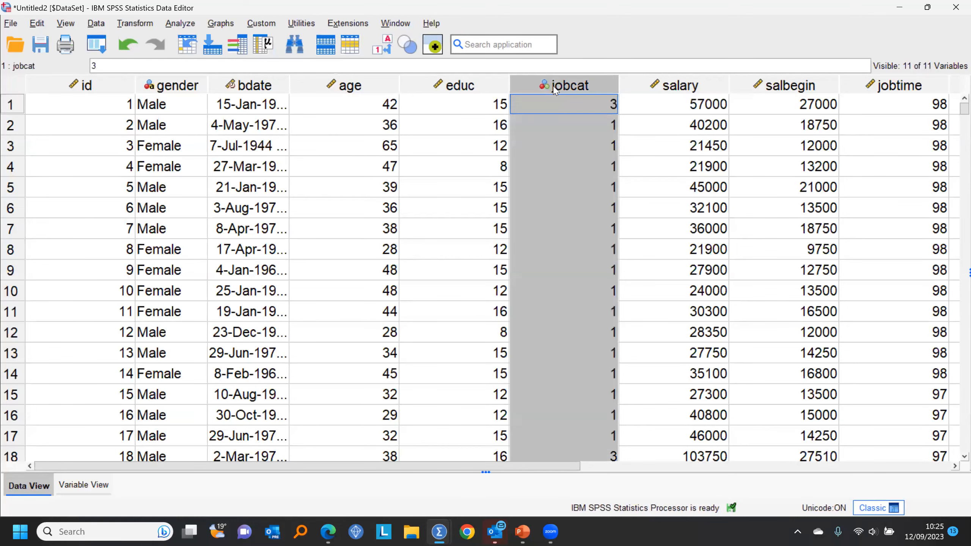
pyautogui.doubleClick(555, 89)
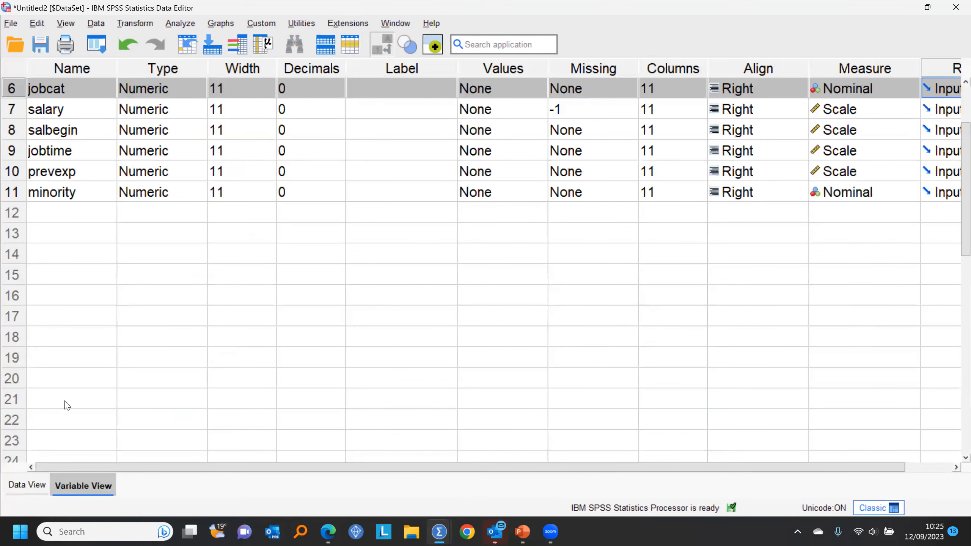
pyautogui.click(26, 485)
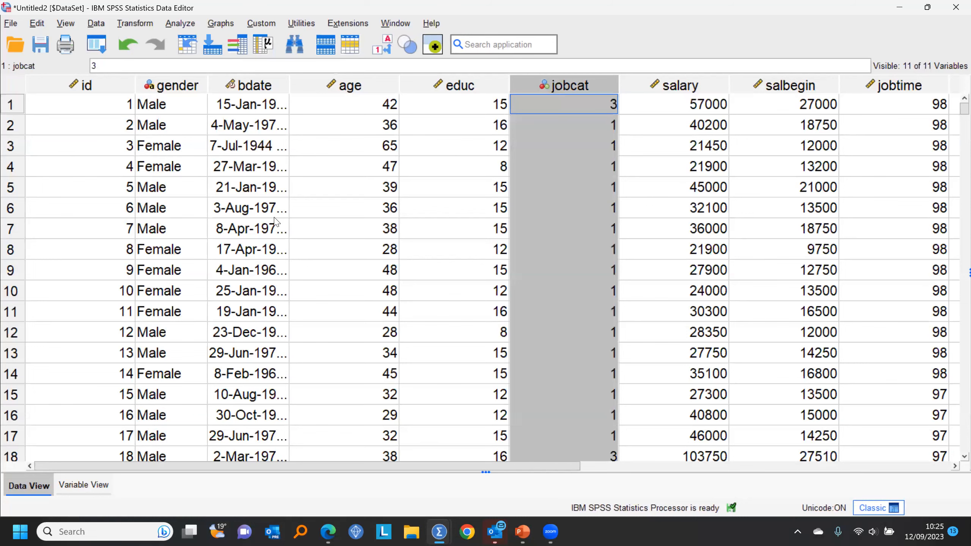
pyautogui.moveTo(516, 467); pyautogui.dragTo(735, 466)
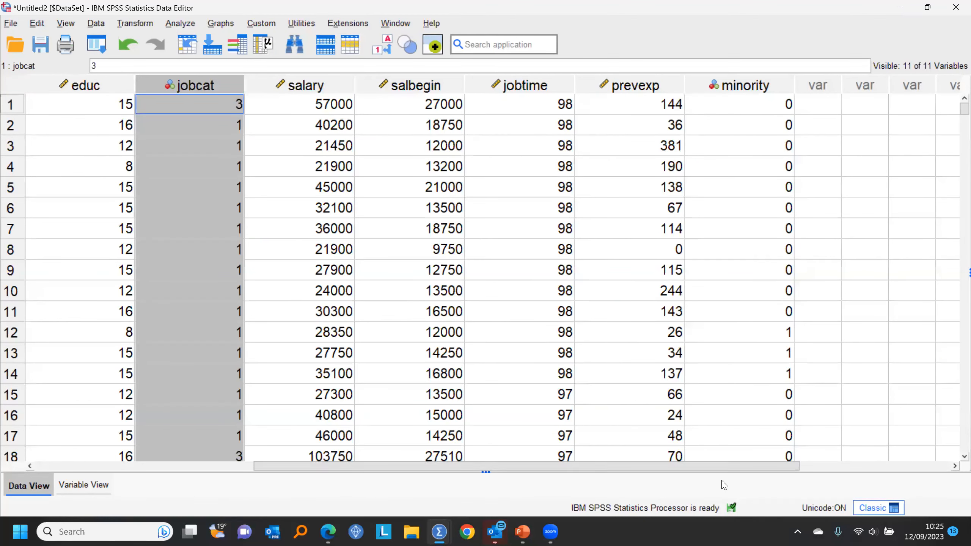
pyautogui.moveTo(392, 467); pyautogui.dragTo(176, 453)
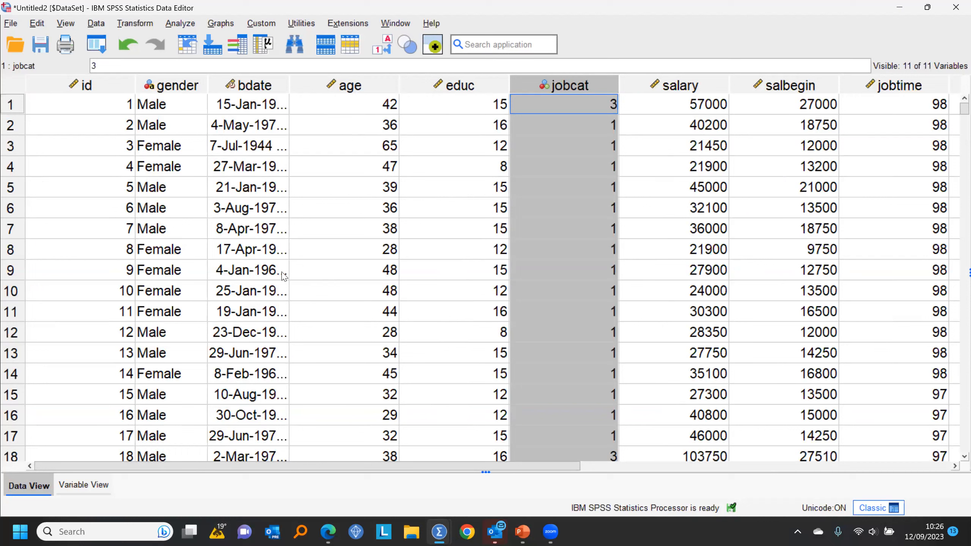
# Open Employee just the variables.sav from the Getting started with SPSS Statistics folder and review its variable definitions
pyautogui.click(16, 44)
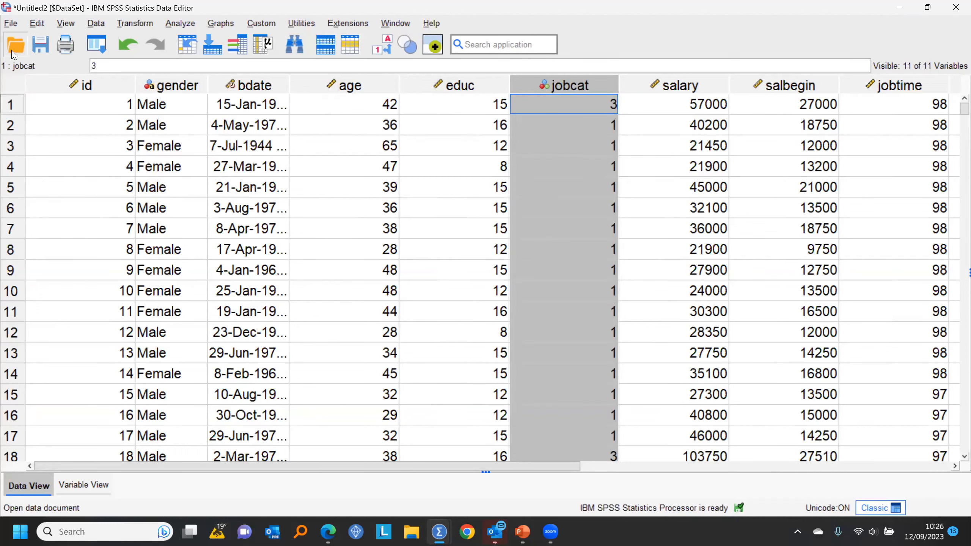
pyautogui.click(620, 310)
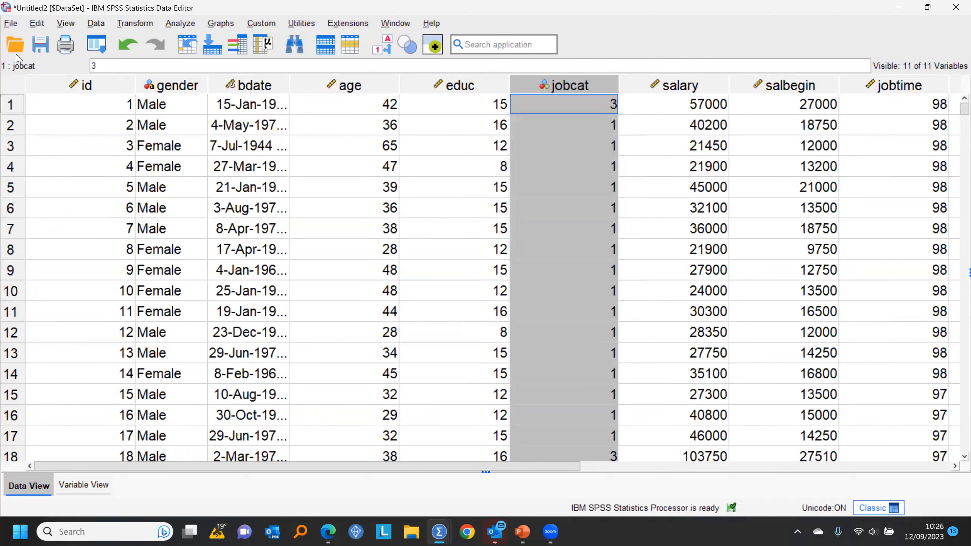
pyautogui.click(14, 26)
pyautogui.moveTo(38, 56)
pyautogui.click(254, 62)
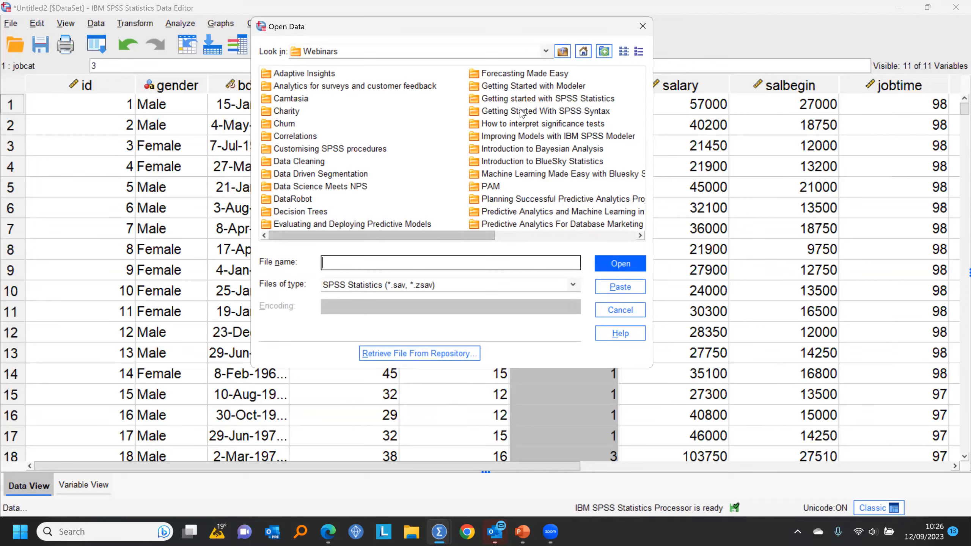
pyautogui.doubleClick(511, 100)
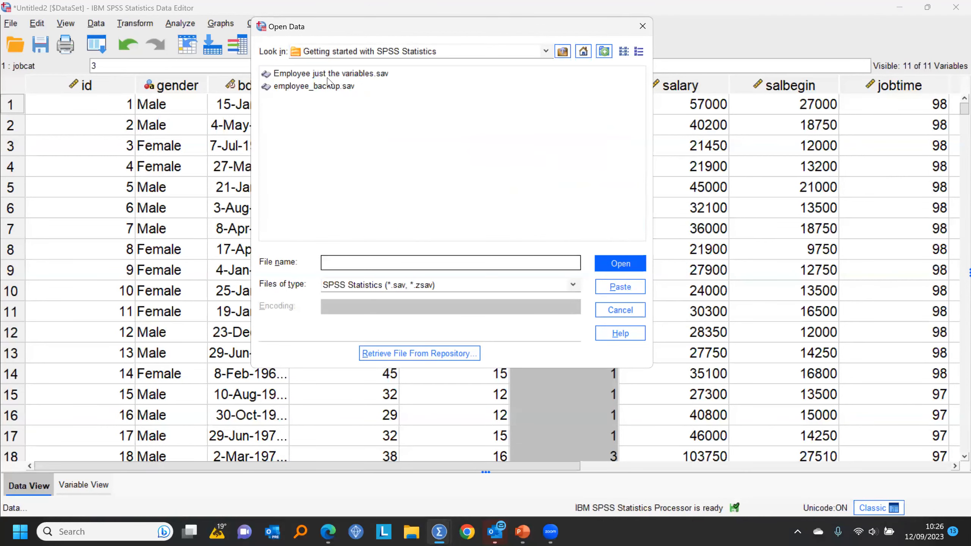
pyautogui.click(310, 74)
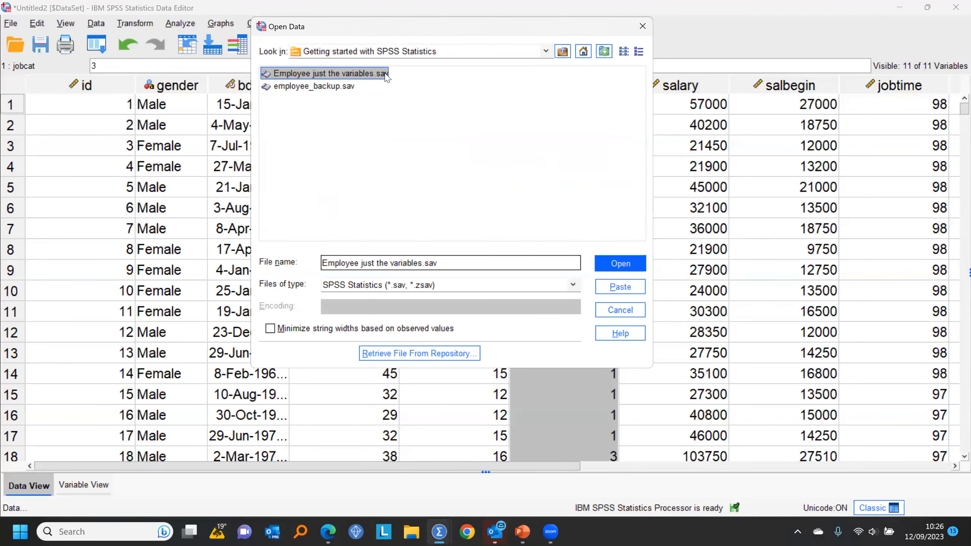
pyautogui.click(597, 263)
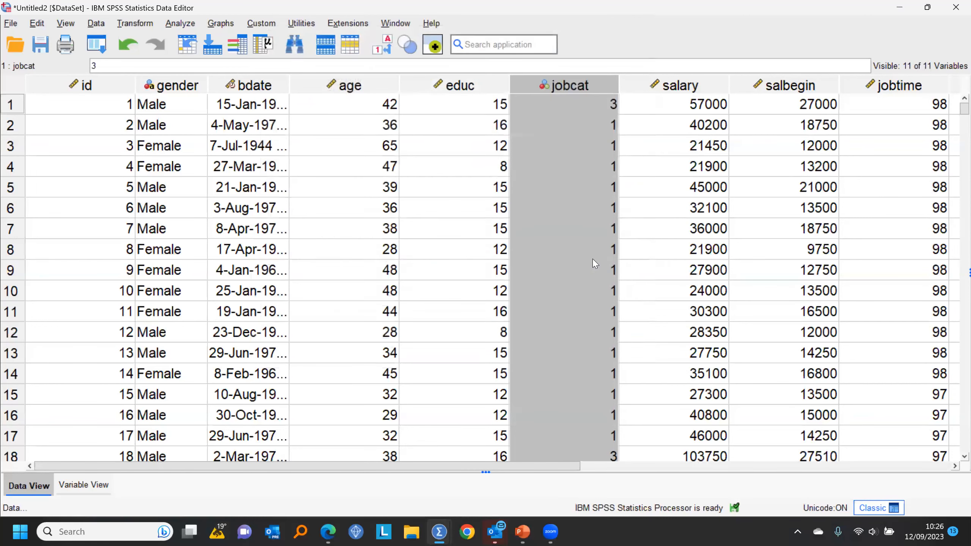
pyautogui.click(488, 312)
pyautogui.click(486, 295)
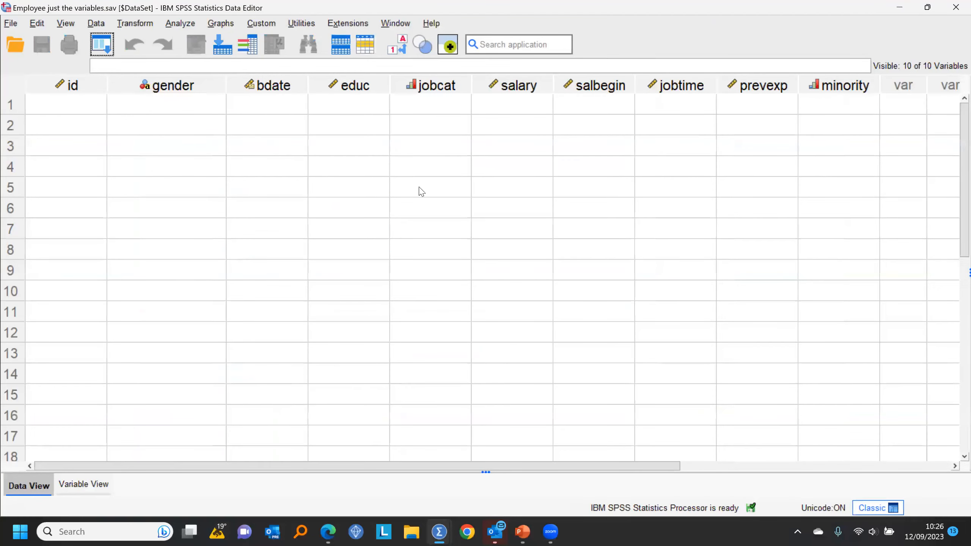
pyautogui.click(79, 485)
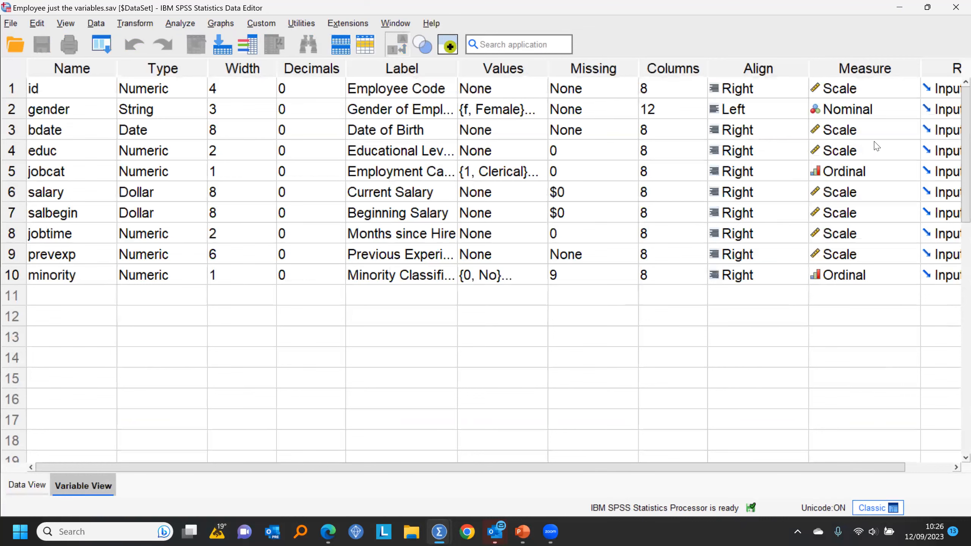
pyautogui.click(29, 485)
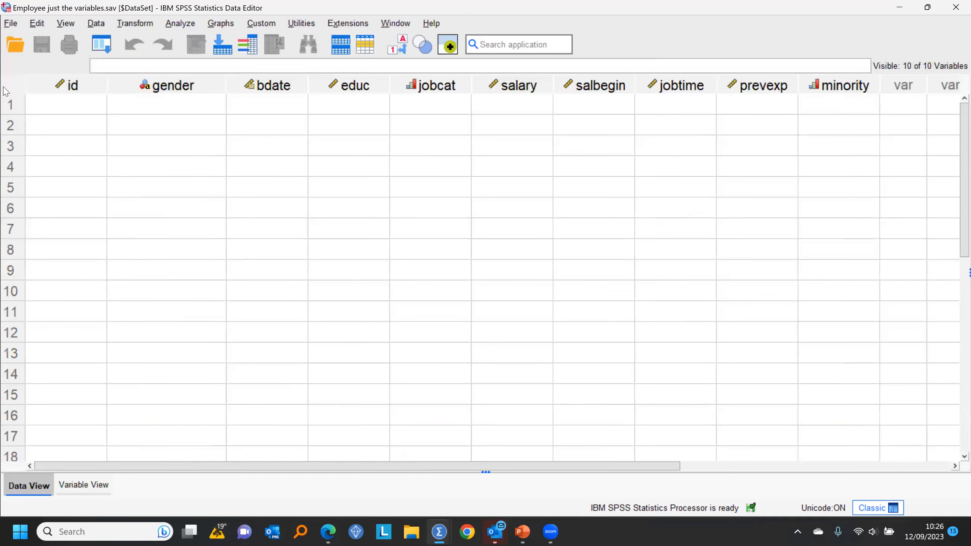
# Start an Excel data import and choose Employee Workbook.xlsx as the source file
pyautogui.click(10, 24)
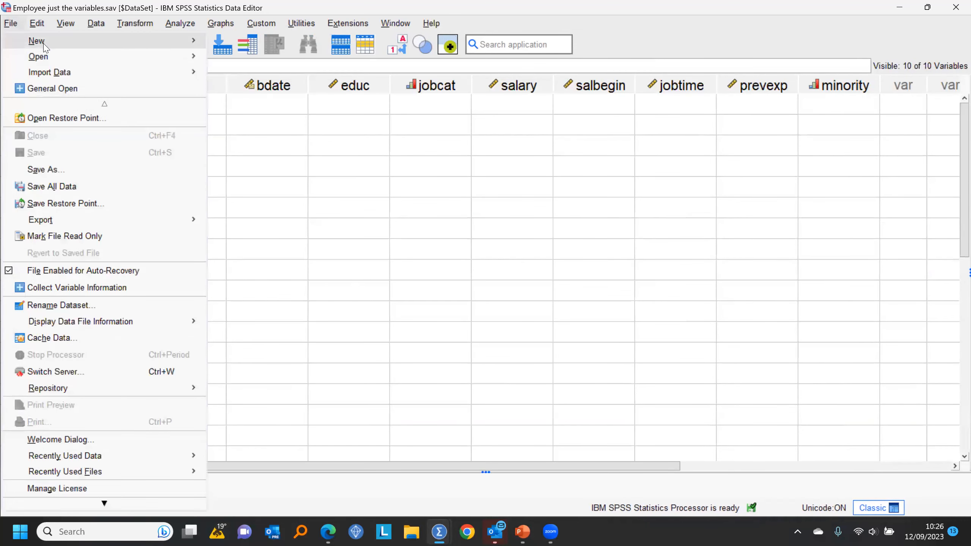
pyautogui.moveTo(115, 57)
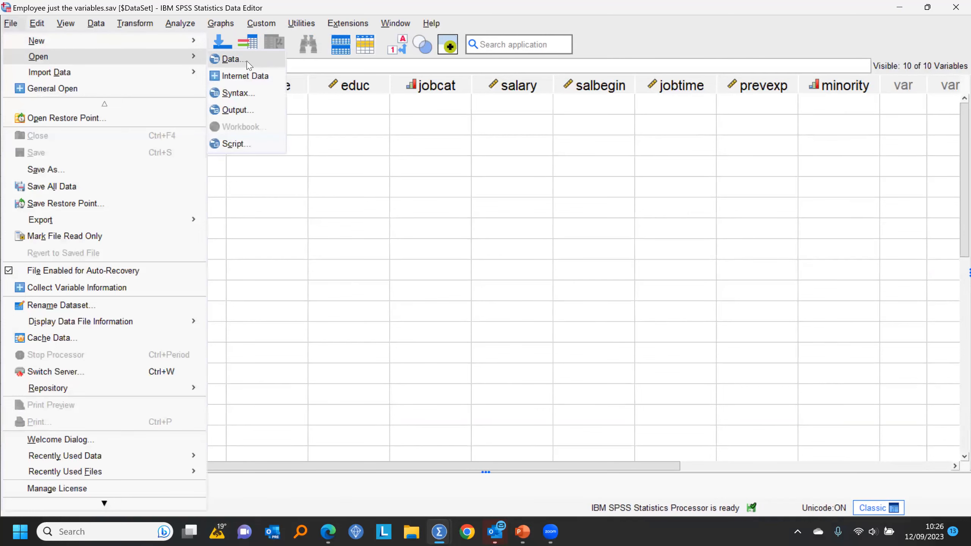
pyautogui.moveTo(164, 76)
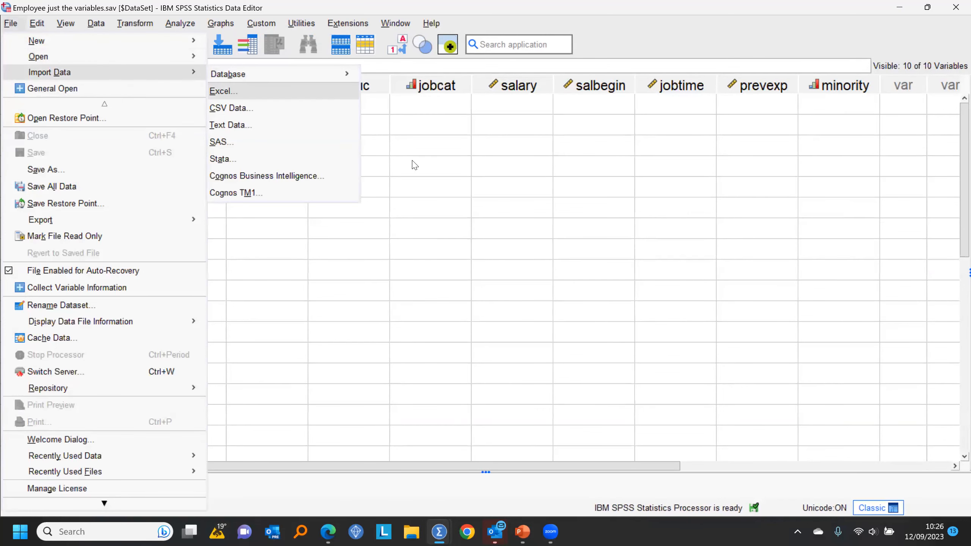
pyautogui.click(330, 74)
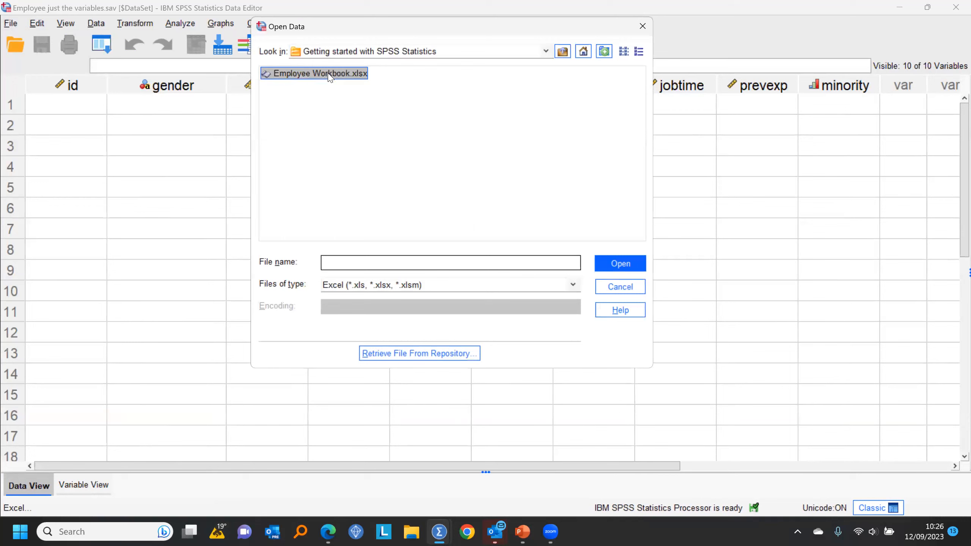
pyautogui.moveTo(390, 31); pyautogui.dragTo(330, 15)
pyautogui.click(553, 247)
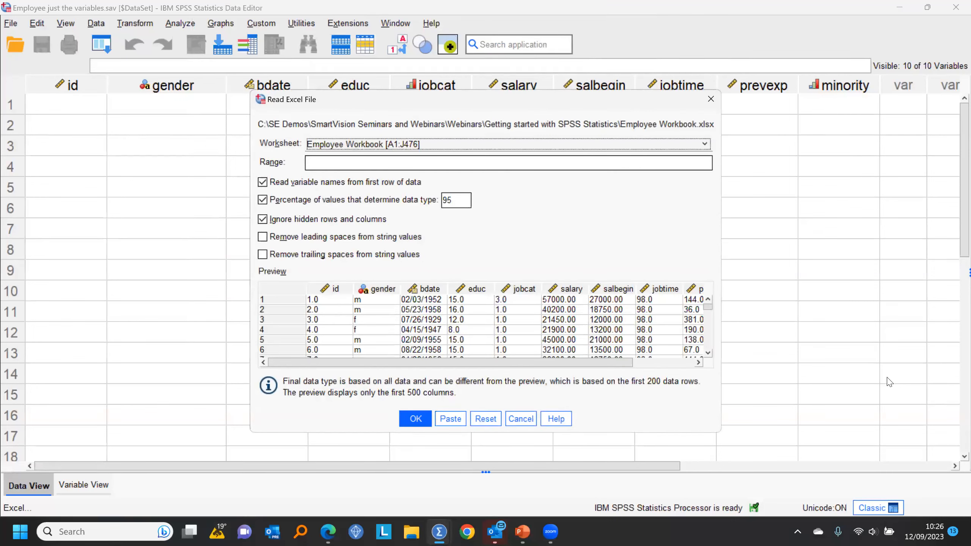
pyautogui.click(848, 372)
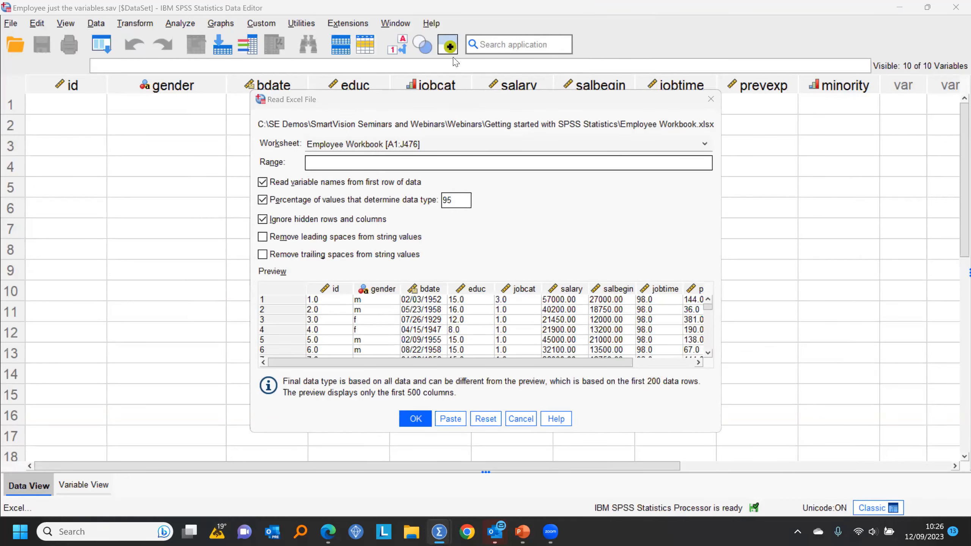
# Import the Employee Workbook worksheet with leading and trailing spaces removed from string values, keeping variable names from the first row
pyautogui.moveTo(359, 100); pyautogui.dragTo(352, 46)
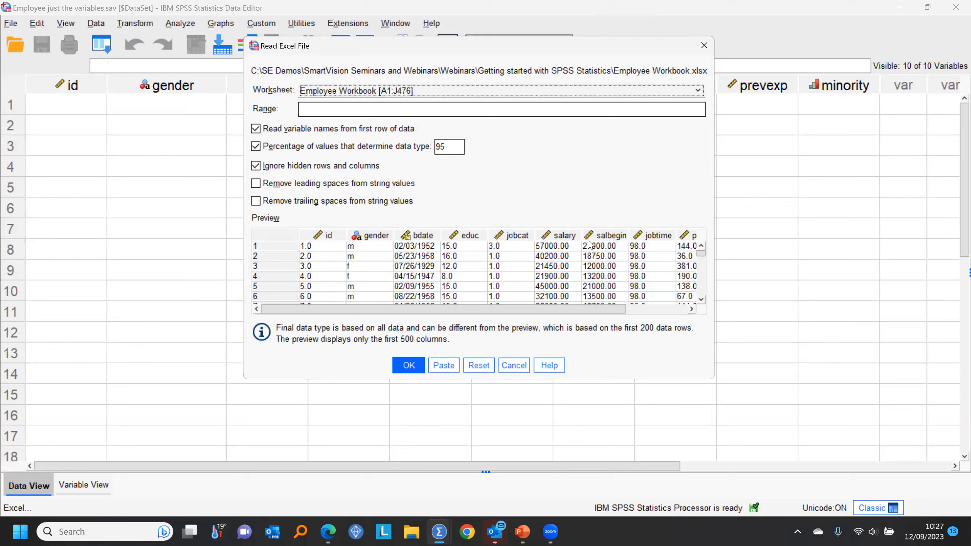
pyautogui.moveTo(581, 306); pyautogui.dragTo(470, 308)
pyautogui.click(286, 184)
pyautogui.click(319, 201)
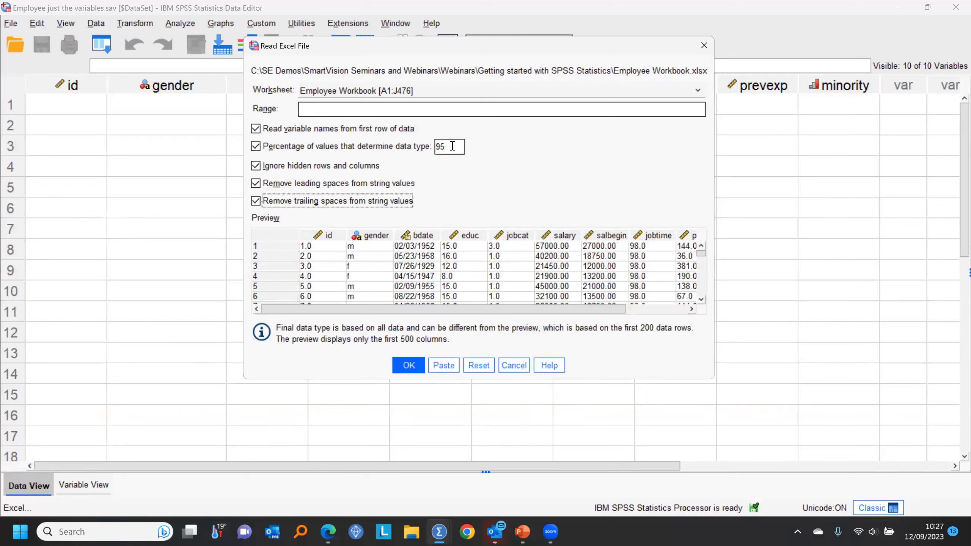
pyautogui.click(259, 147)
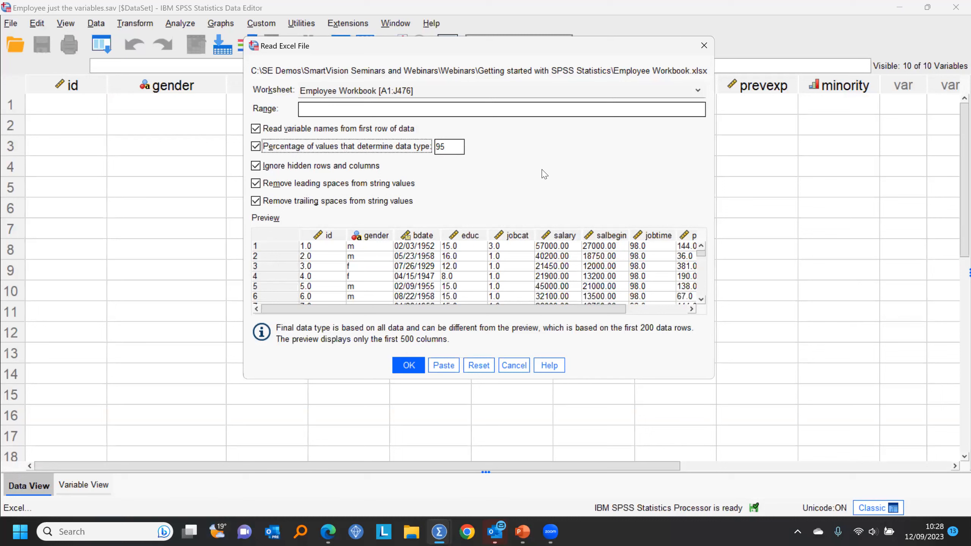
pyautogui.click(409, 369)
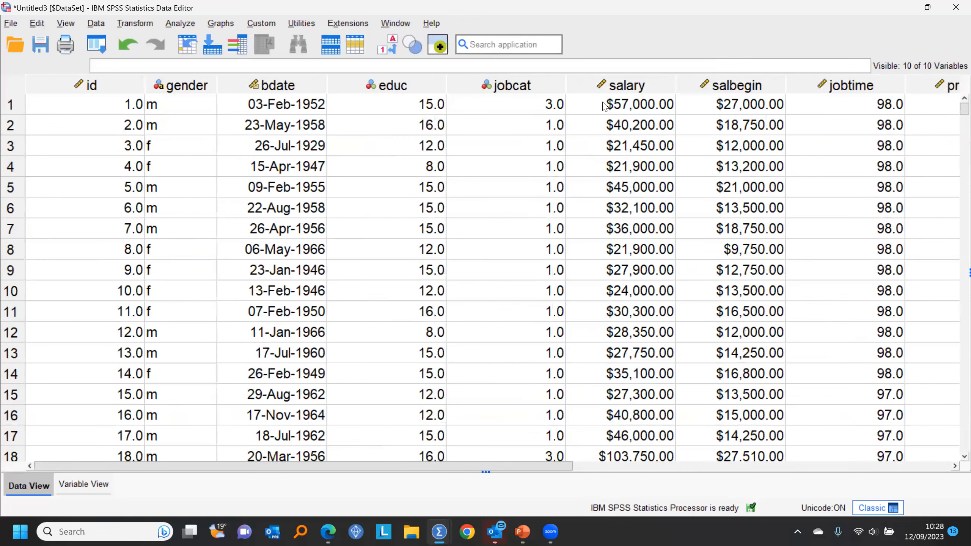
# Run descriptive statistics on the salary variable of the data imported from Excel
pyautogui.rightClick(603, 106)
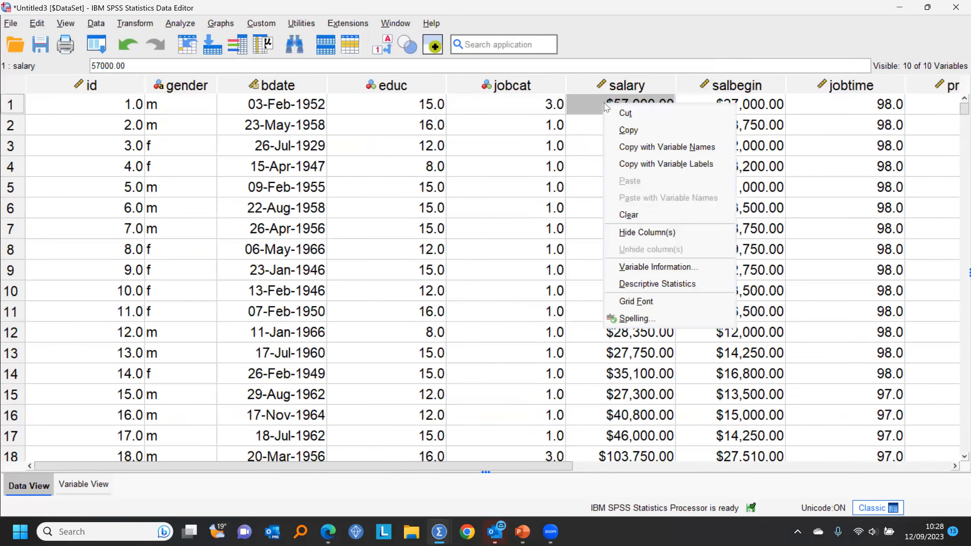
pyautogui.click(644, 285)
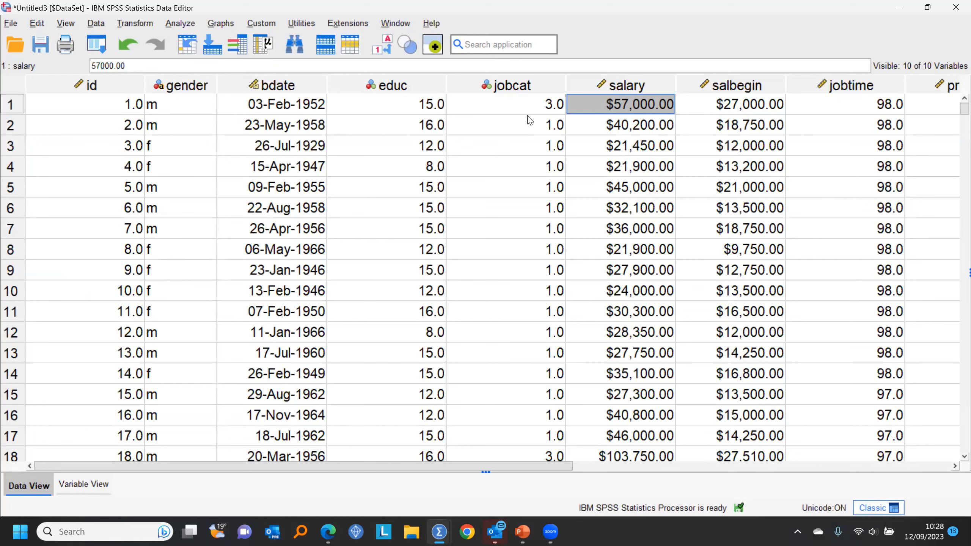
pyautogui.click(97, 24)
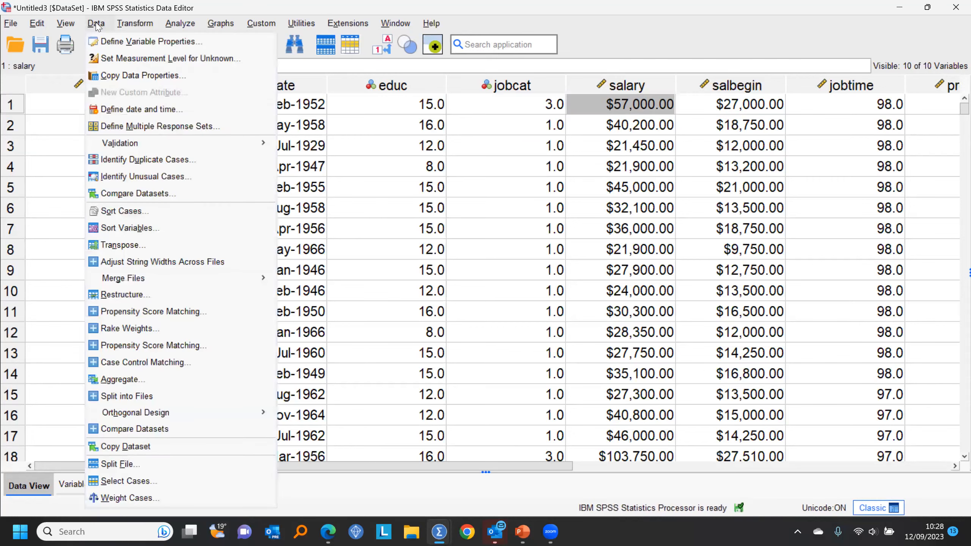
pyautogui.click(131, 80)
pyautogui.click(522, 416)
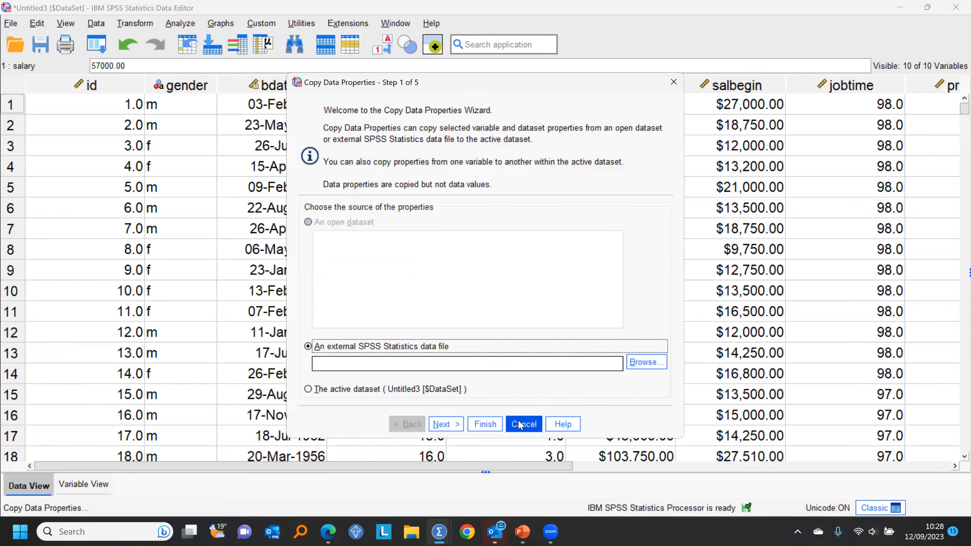
# Start copying data properties into the active dataset, using the external file Employee just the variables.sav as the source
pyautogui.click(96, 482)
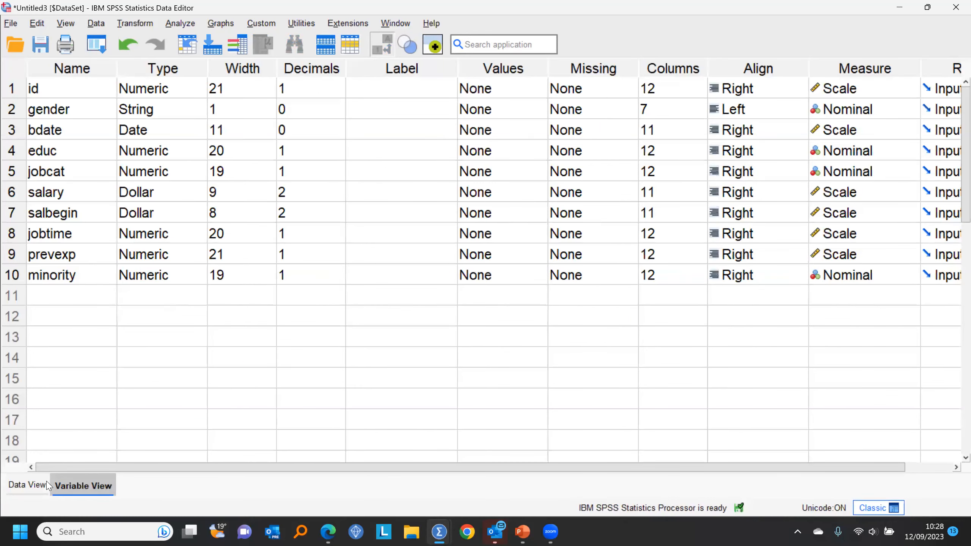
pyautogui.click(27, 485)
pyautogui.click(100, 25)
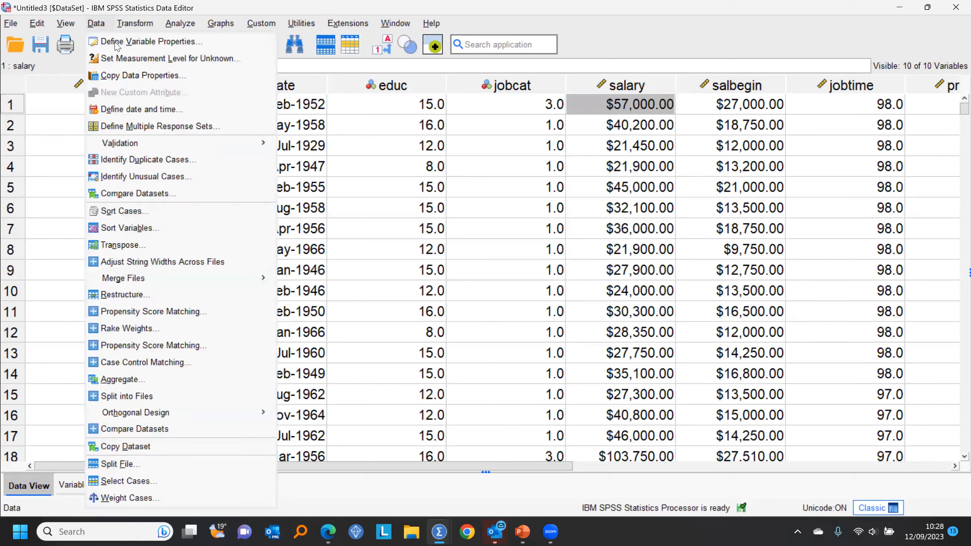
pyautogui.click(126, 78)
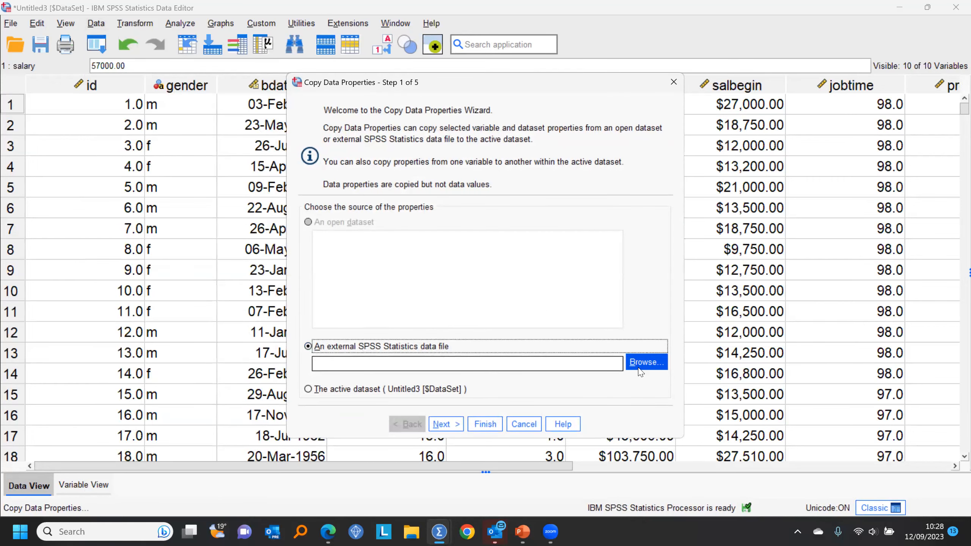
pyautogui.click(264, 57)
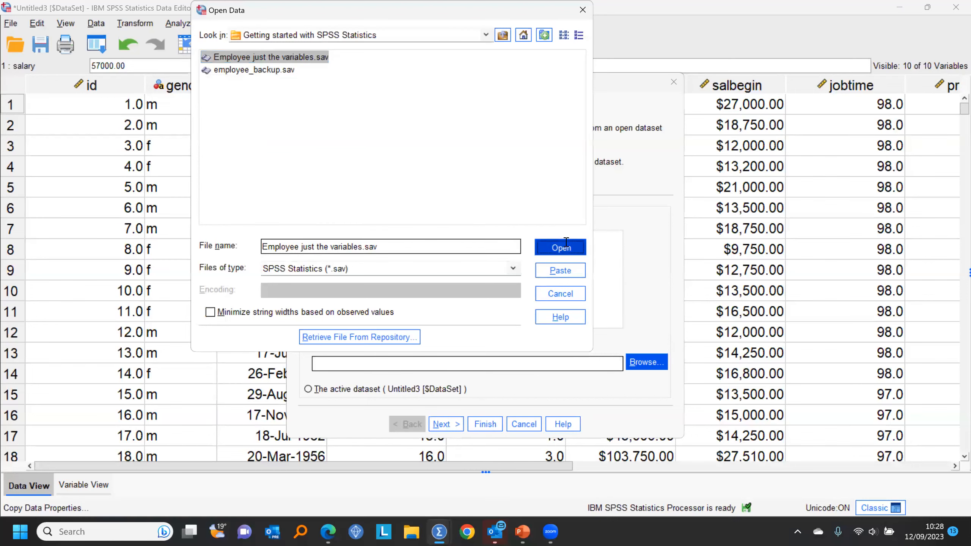
pyautogui.click(560, 246)
pyautogui.click(445, 424)
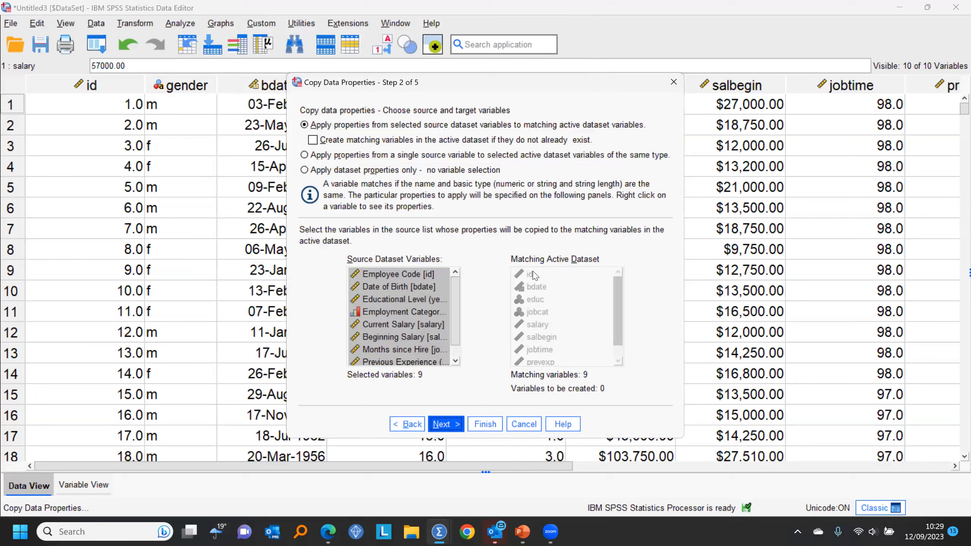
# Copy all variable properties to the matching variables, replacing value labels and custom attributes, and toggle the value label display off and on
pyautogui.click(459, 423)
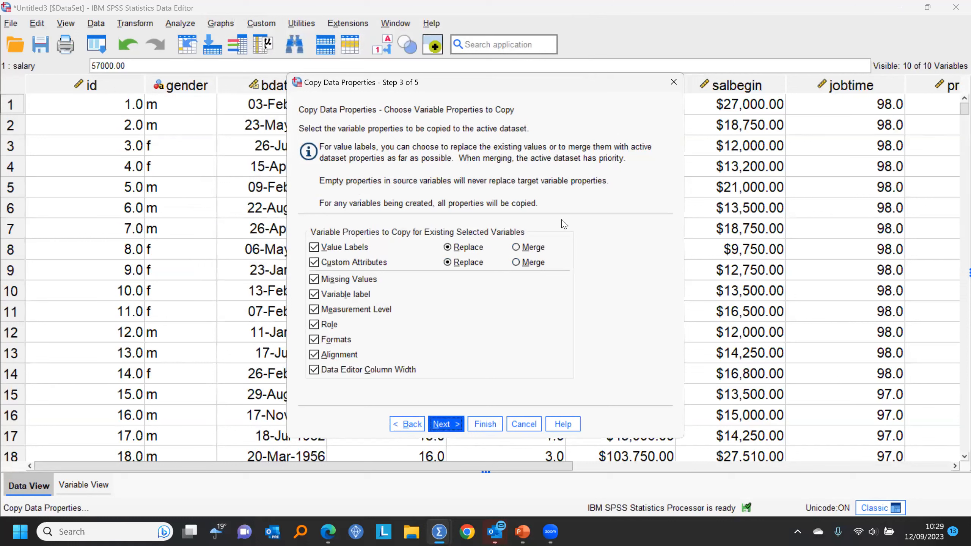
pyautogui.click(449, 423)
pyautogui.click(479, 424)
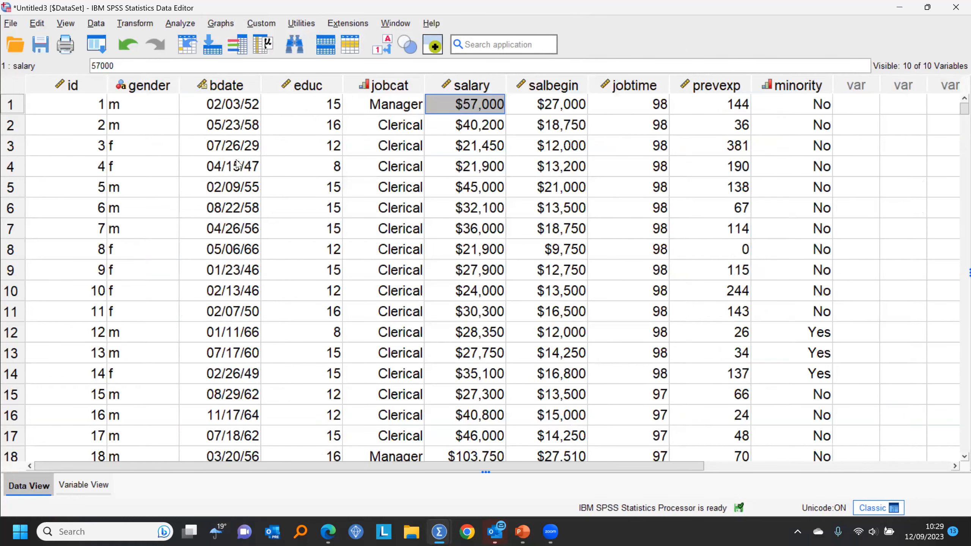
pyautogui.click(390, 46)
pyautogui.click(388, 46)
# Open the gender variable's definition and set its label to "Sex of employee"
pyautogui.moveTo(137, 98)
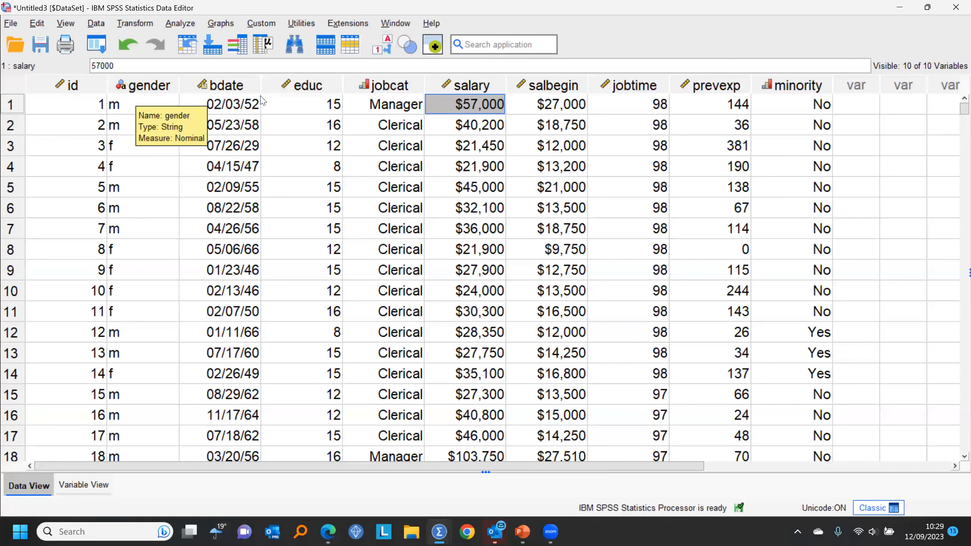
pyautogui.click(140, 88)
pyautogui.doubleClick(154, 91)
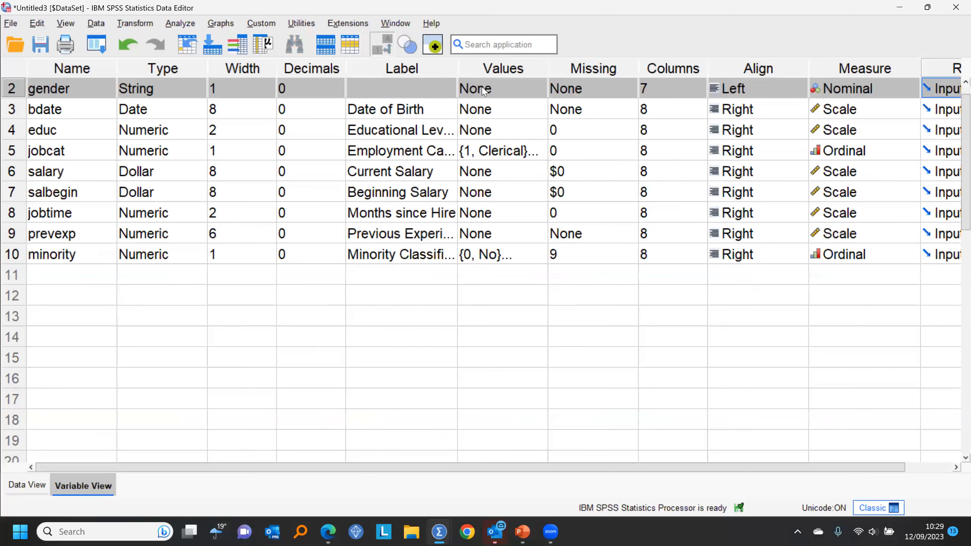
pyautogui.click(426, 93)
pyautogui.write('Sex ')
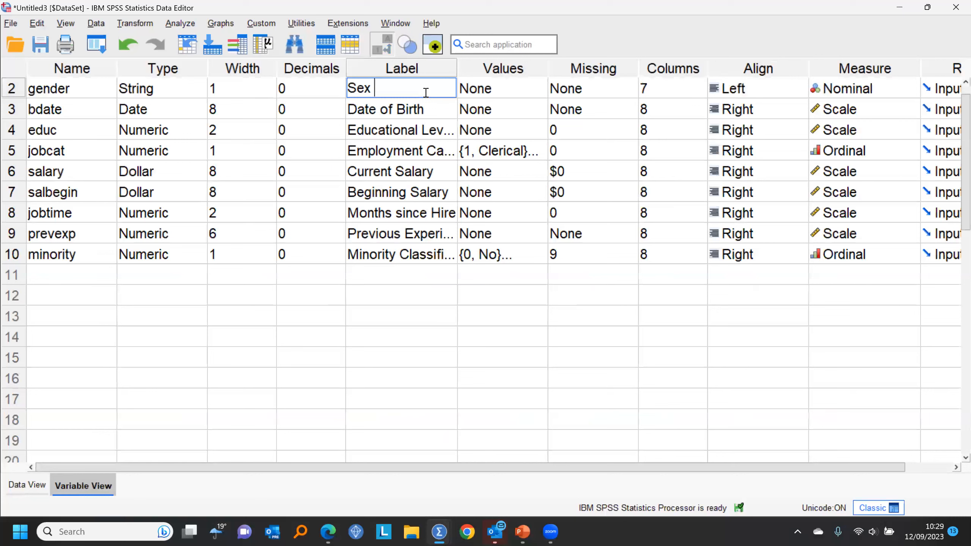
pyautogui.write('of employee')
# Define value labels for gender as m = Male and f = Female, and return to the data
pyautogui.click(502, 92)
pyautogui.click(537, 89)
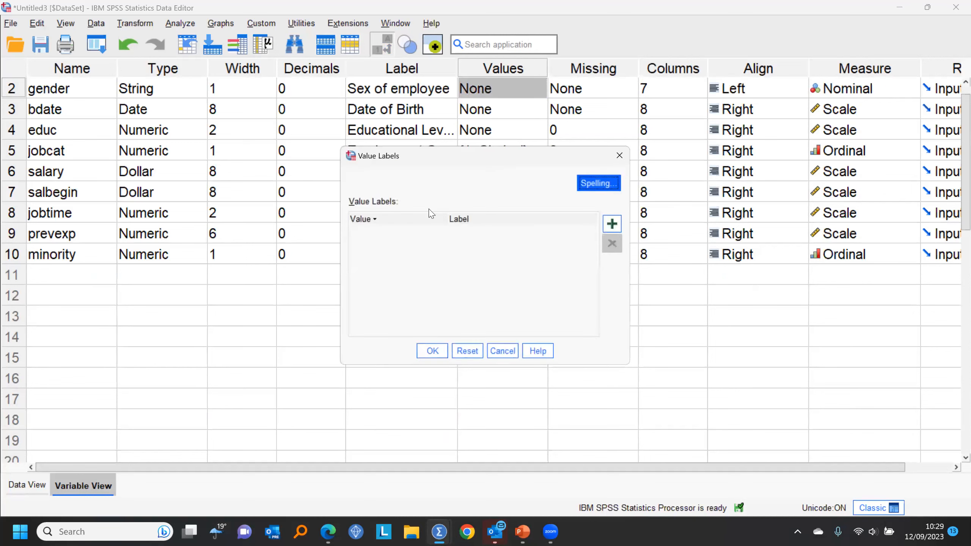
pyautogui.click(612, 223)
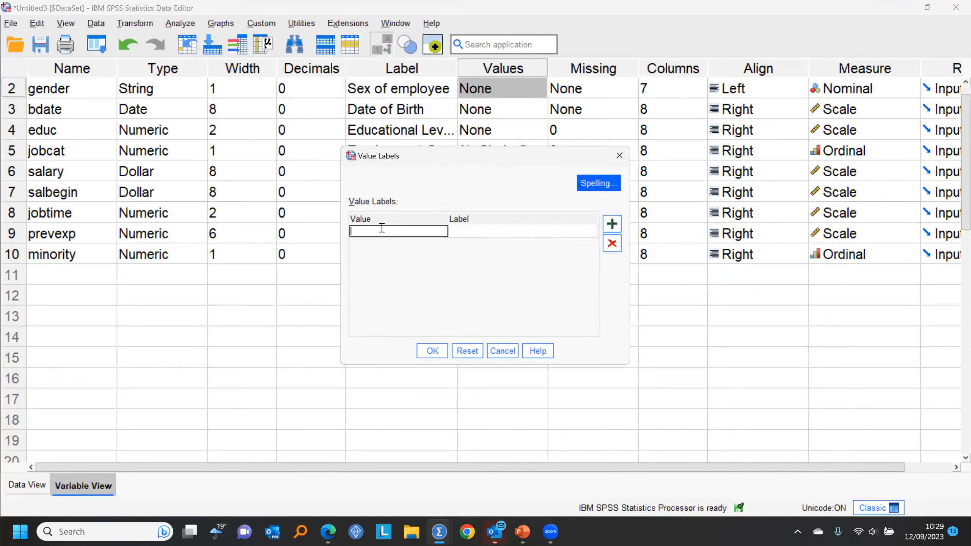
pyautogui.write('m')
pyautogui.click(475, 234)
pyautogui.write('MAle')
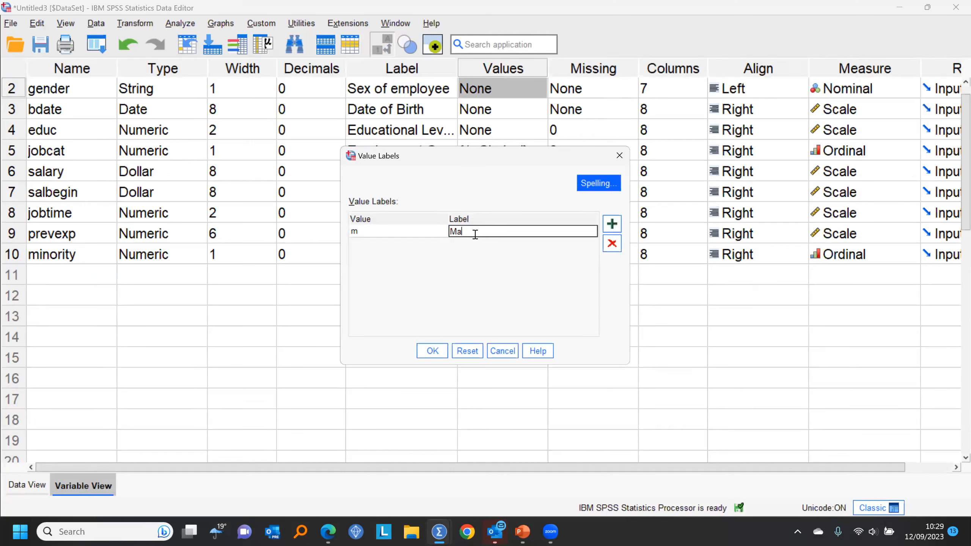
pyautogui.click(611, 223)
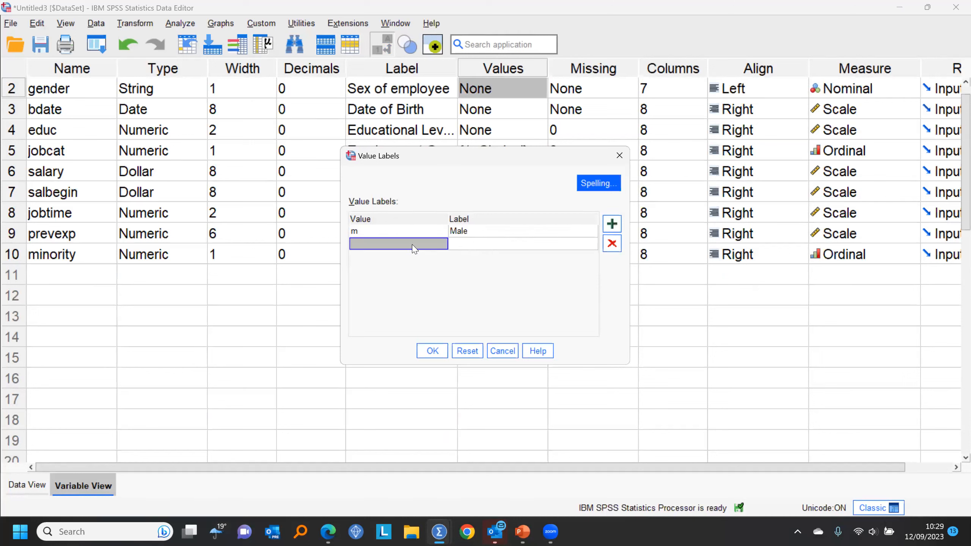
pyautogui.click(377, 244)
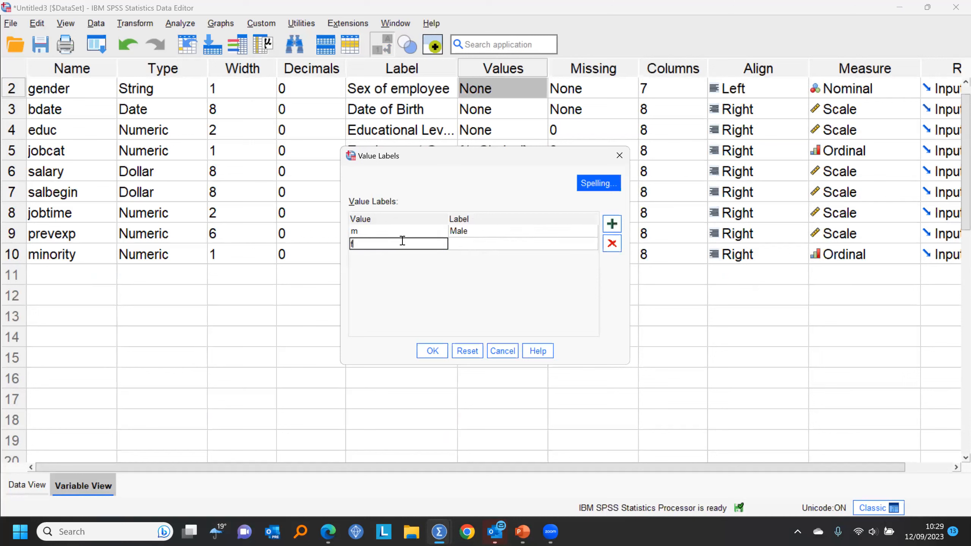
pyautogui.click(460, 243)
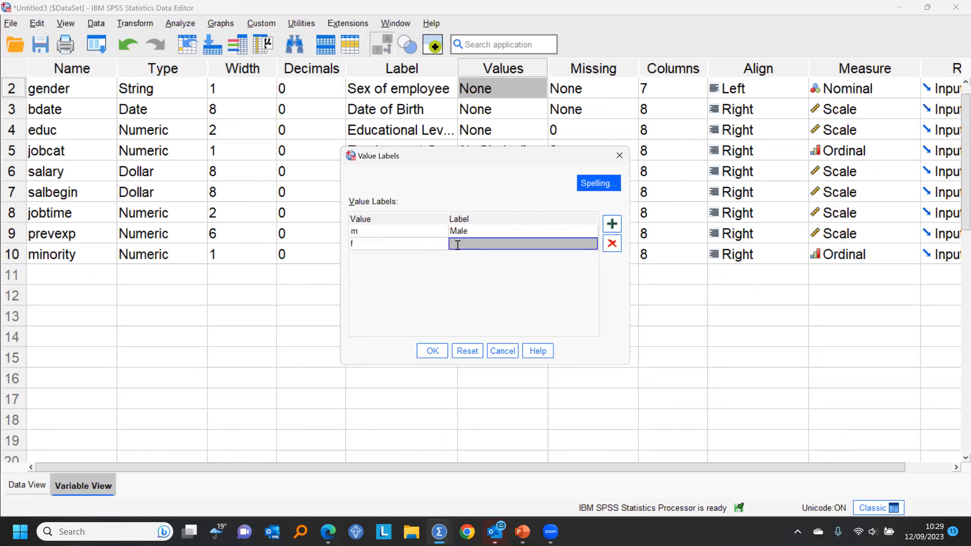
pyautogui.write('Femal')
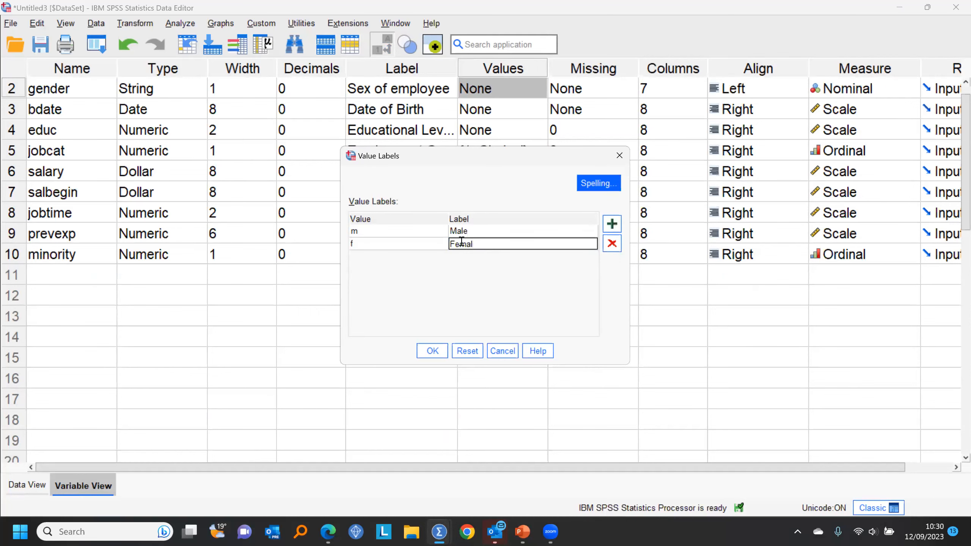
pyautogui.click(432, 351)
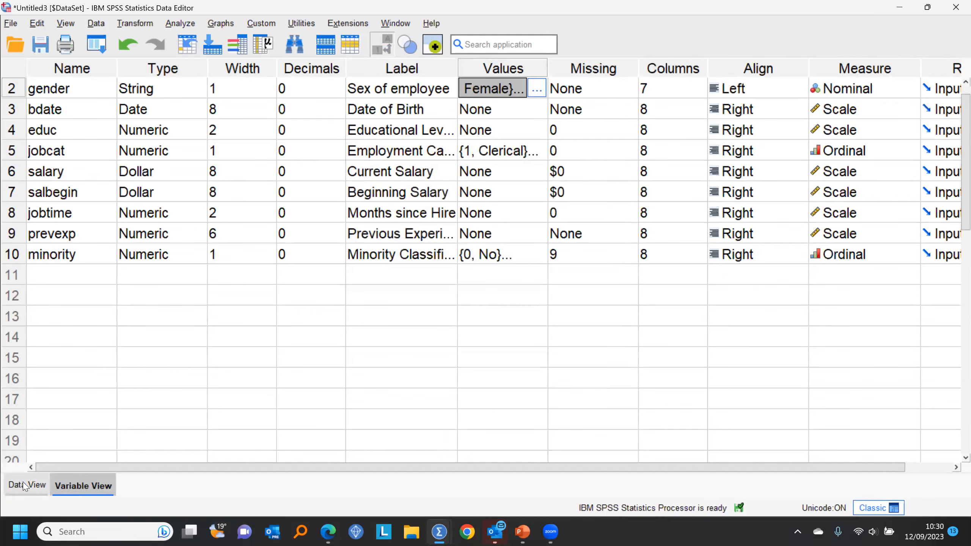
pyautogui.click(27, 485)
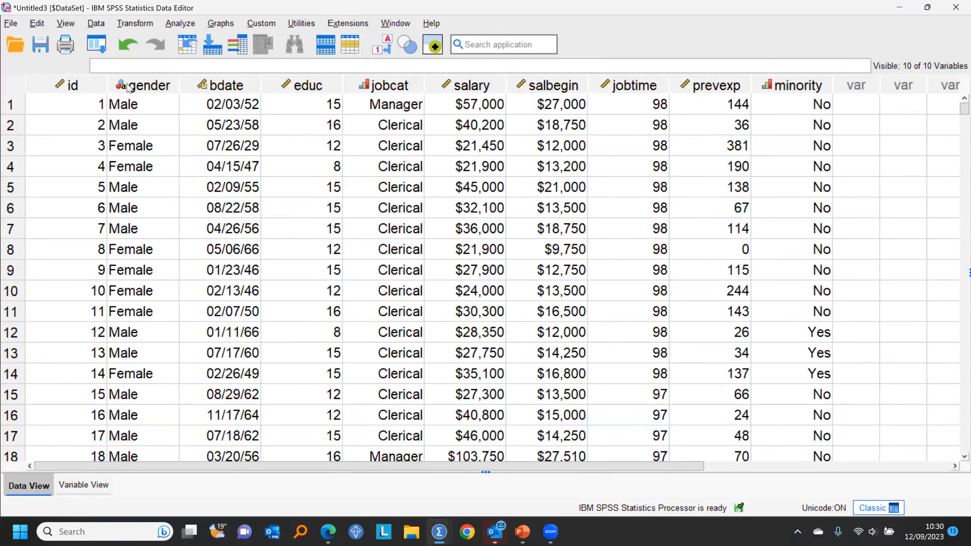
pyautogui.moveTo(129, 87)
pyautogui.click(134, 24)
pyautogui.moveTo(111, 27)
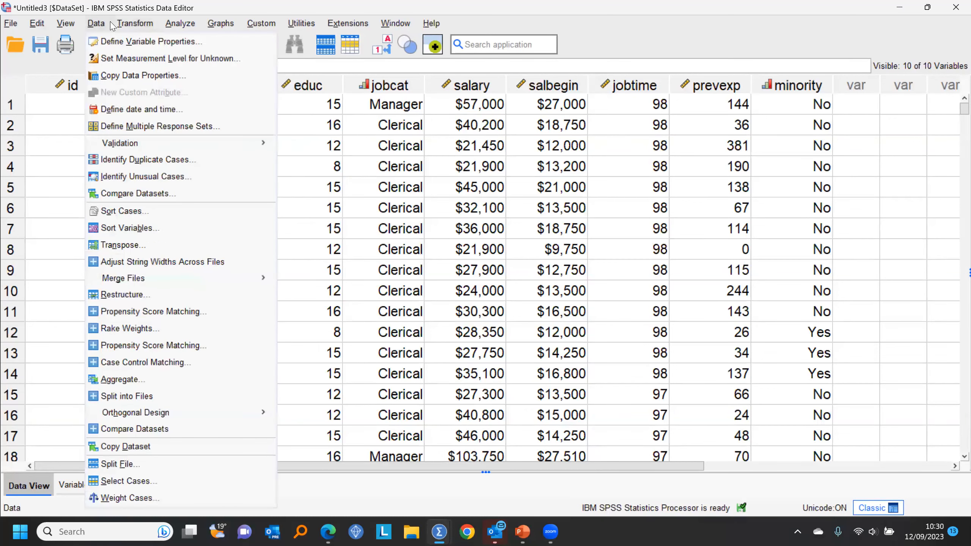
pyautogui.press('Right')
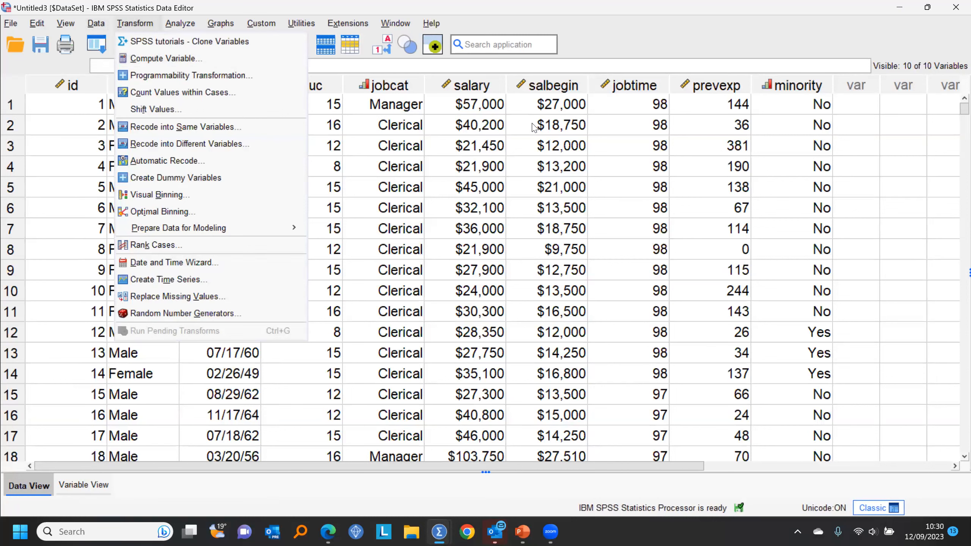
pyautogui.click(101, 481)
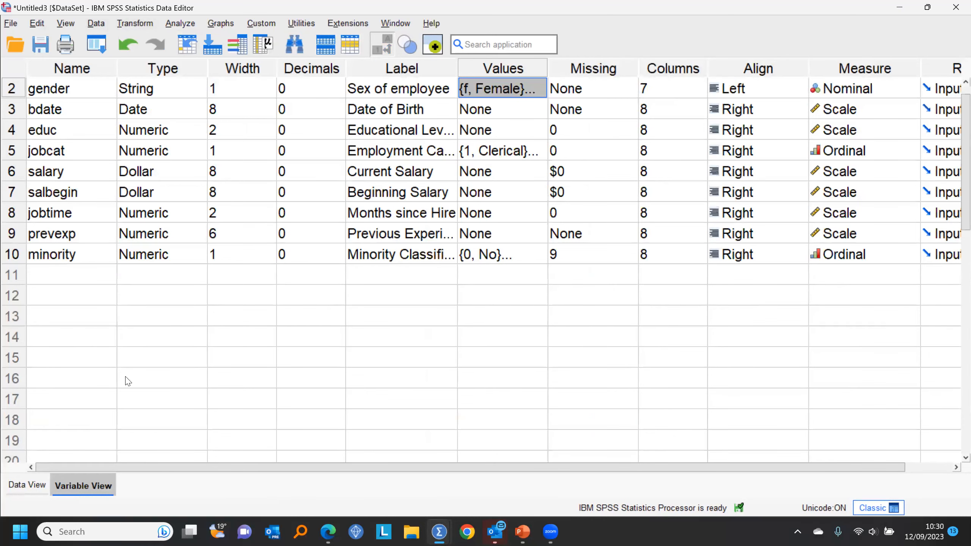
pyautogui.click(27, 485)
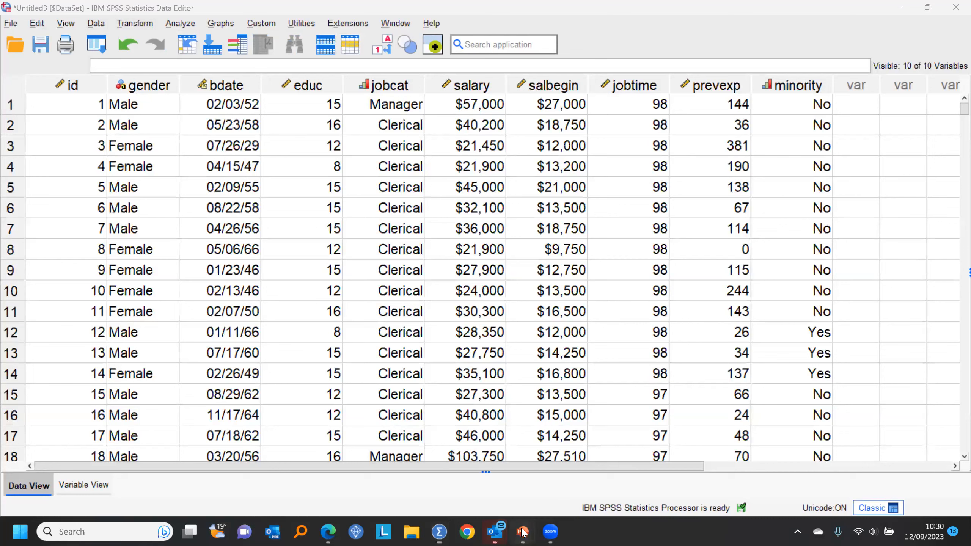
pyautogui.moveTo(523, 531)
pyautogui.click(590, 470)
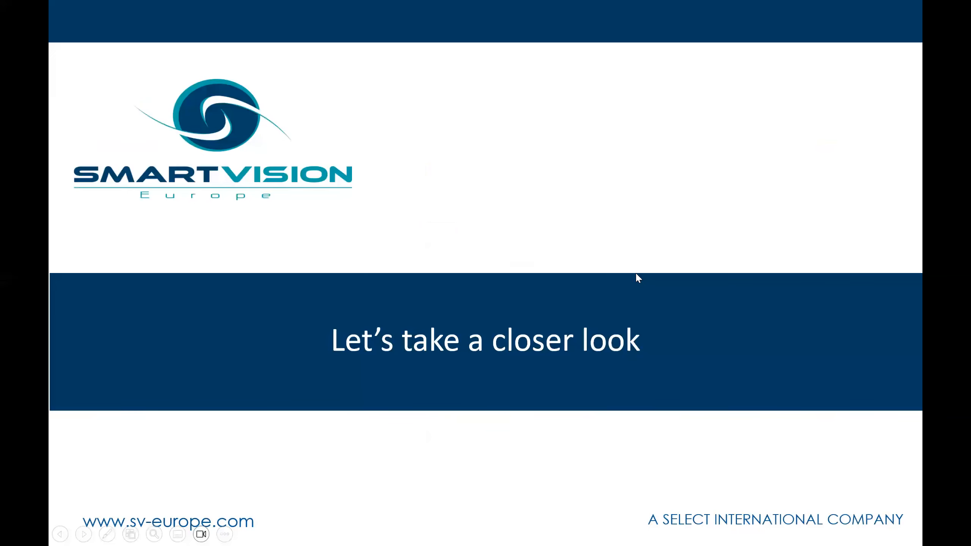
pyautogui.click(637, 275)
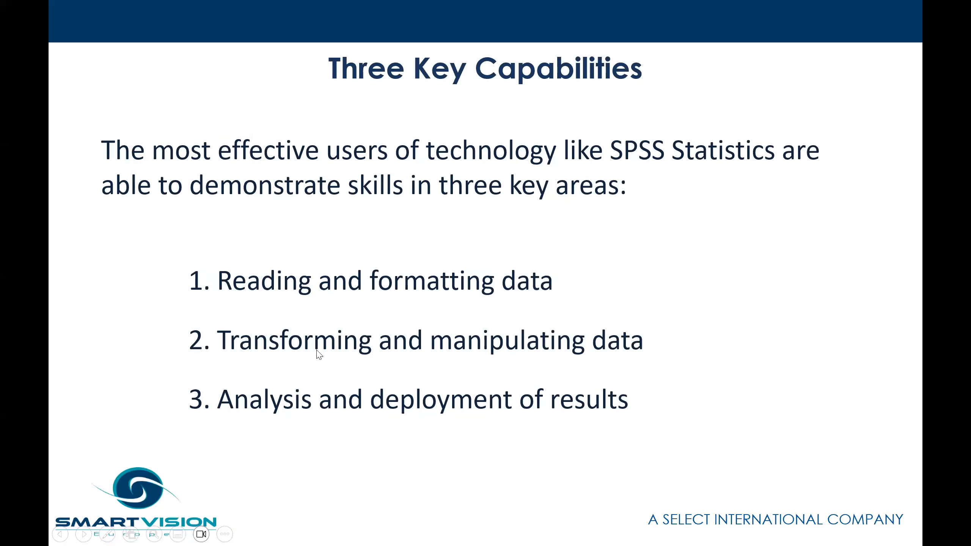
pyautogui.click(578, 305)
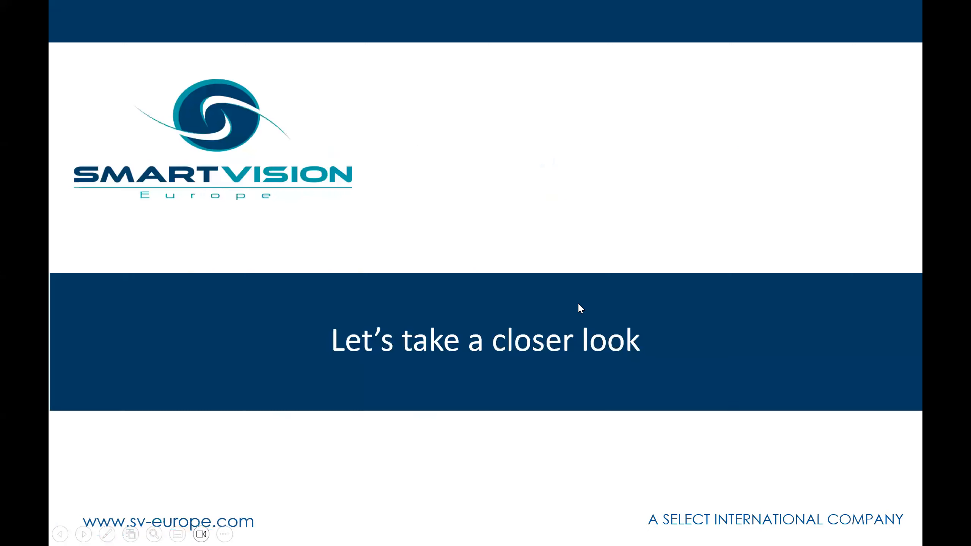
pyautogui.hotkey('alt', 'Tab')
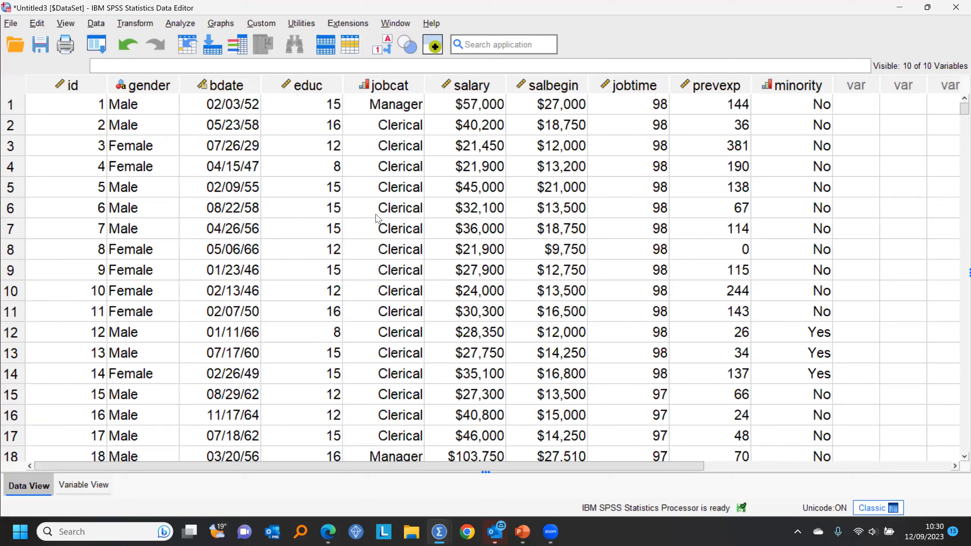
# Run descriptive statistics on the jobcat variable, review the Employment Category output, and return to the dataset
pyautogui.rightClick(390, 129)
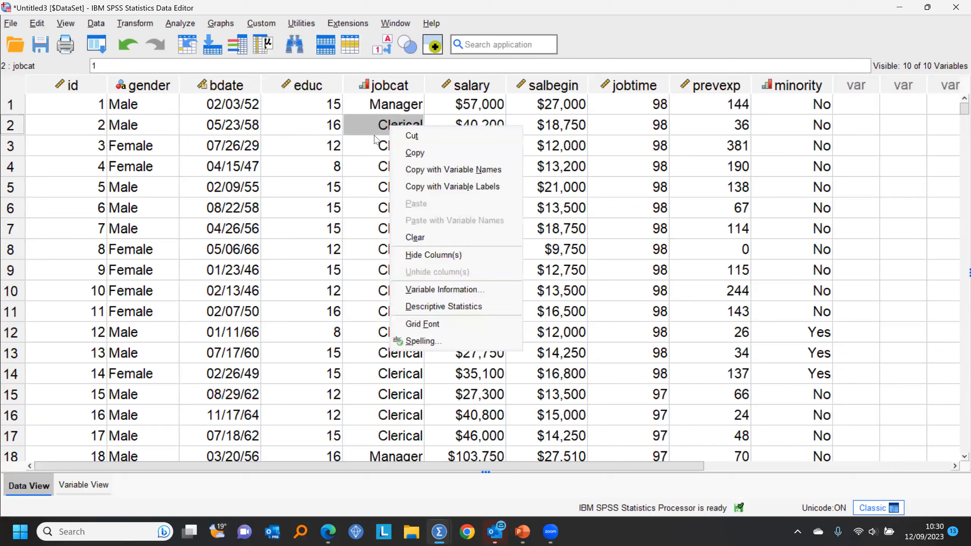
pyautogui.click(443, 307)
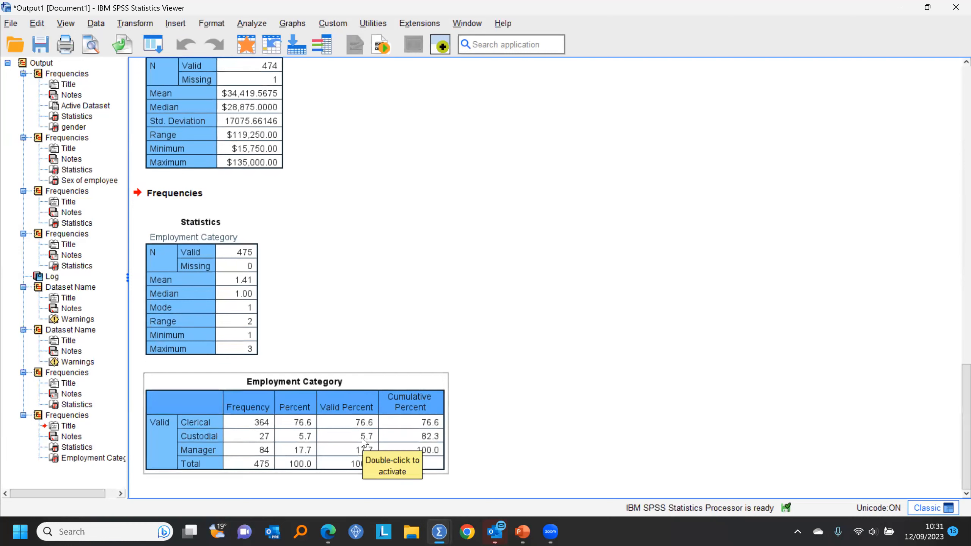
pyautogui.click(572, 343)
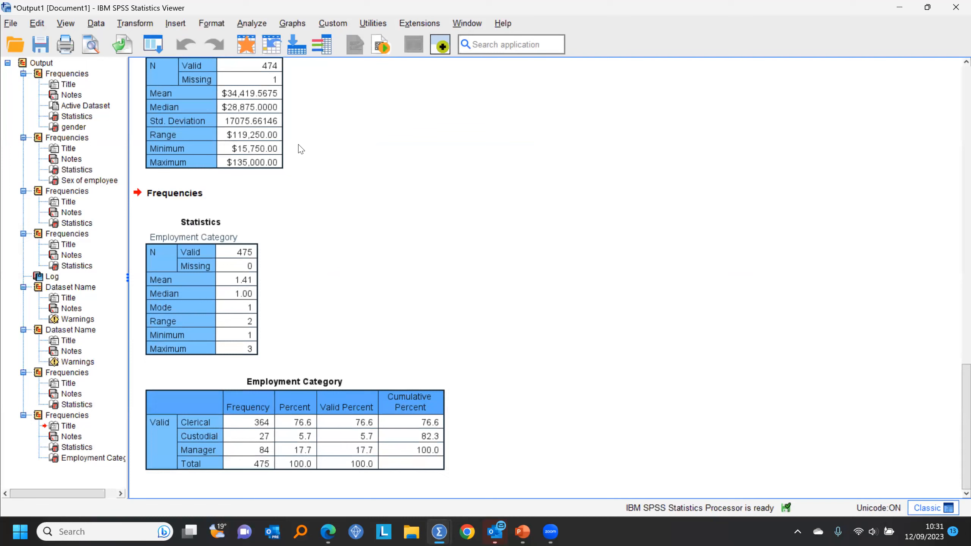
pyautogui.click(246, 48)
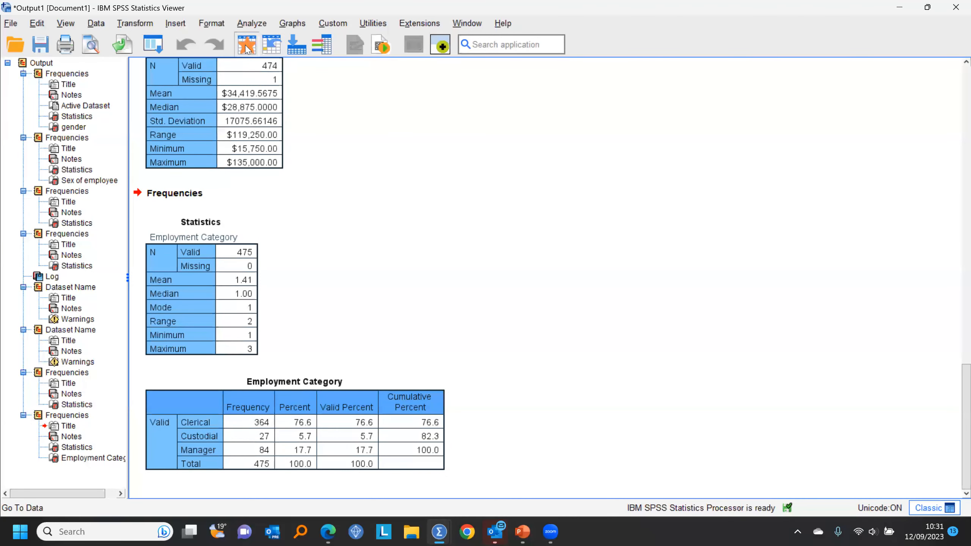
pyautogui.click(829, 370)
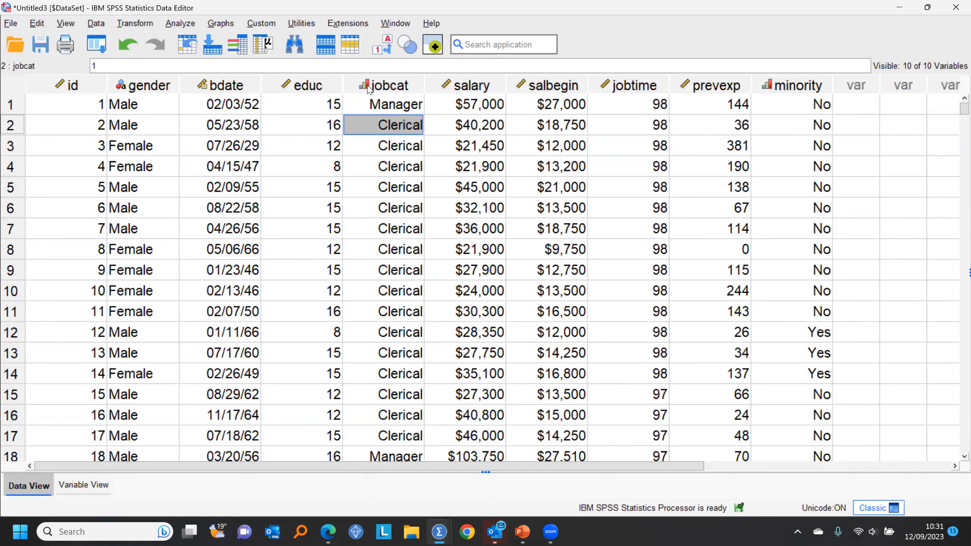
# Run descriptive statistics on the educ variable and select the first salary value in the data
pyautogui.moveTo(370, 89)
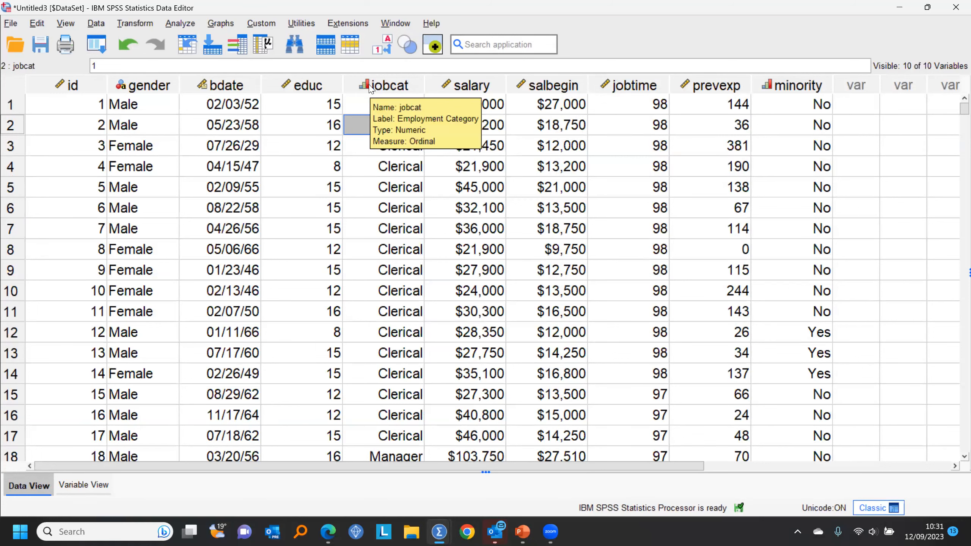
pyautogui.click(318, 106)
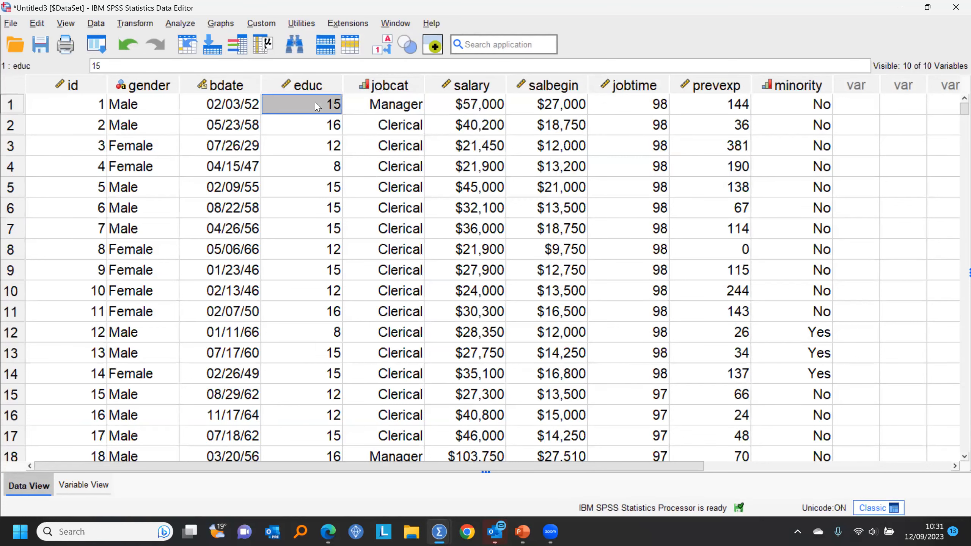
pyautogui.rightClick(318, 107)
pyautogui.click(370, 283)
pyautogui.click(481, 110)
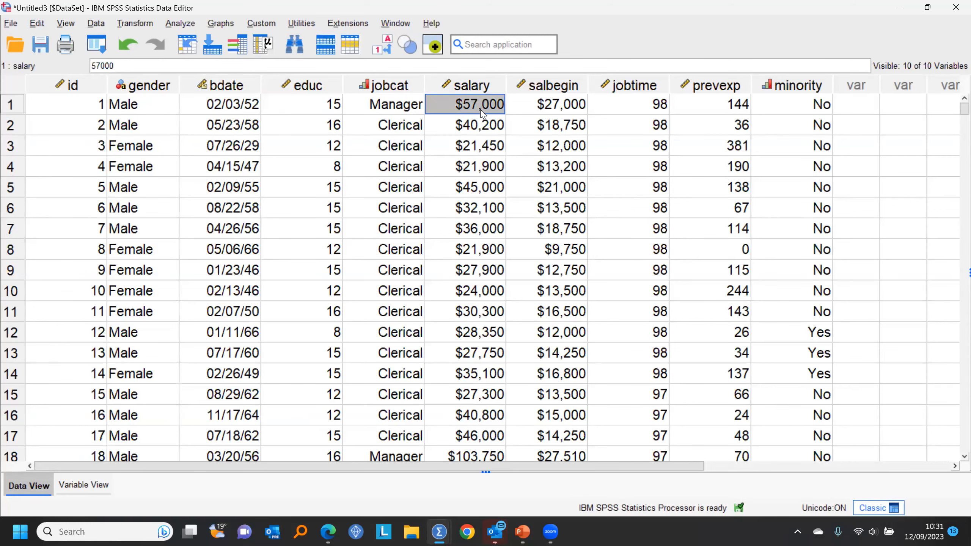
# Run descriptive statistics on the salary variable, review the Current Salary output, and return to the dataset
pyautogui.rightClick(478, 113)
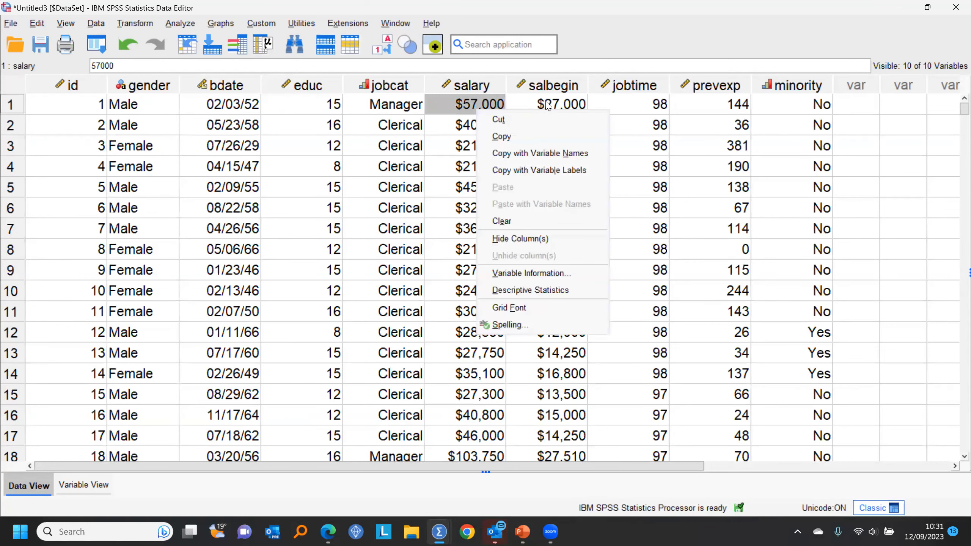
pyautogui.click(544, 291)
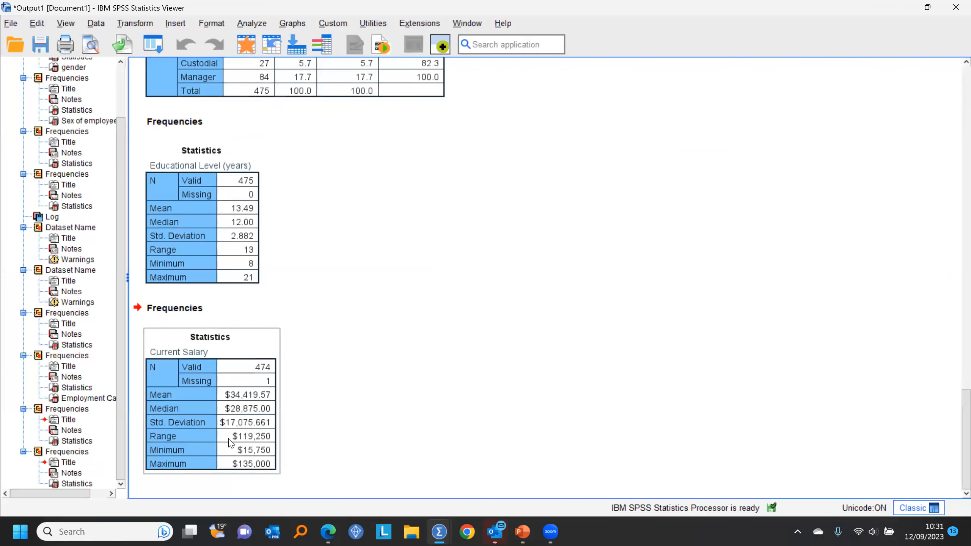
pyautogui.click(250, 51)
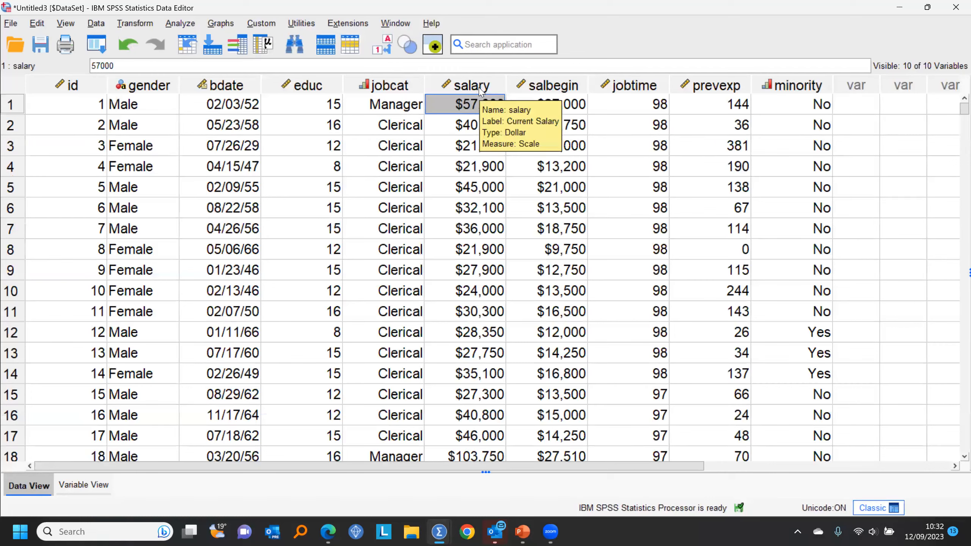
# Run a Frequencies analysis on Current Salary with frequency tables displayed, and look through the table to its end
pyautogui.click(188, 25)
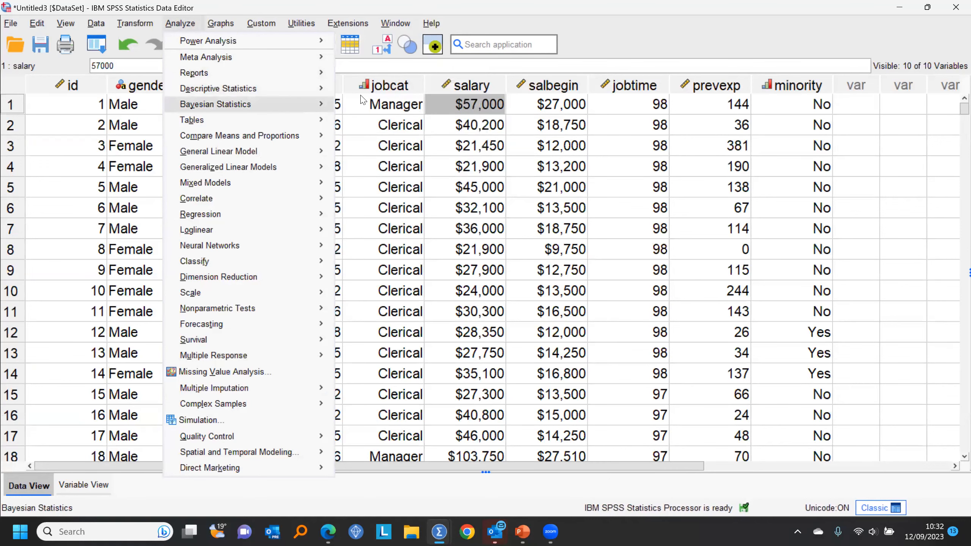
pyautogui.click(373, 89)
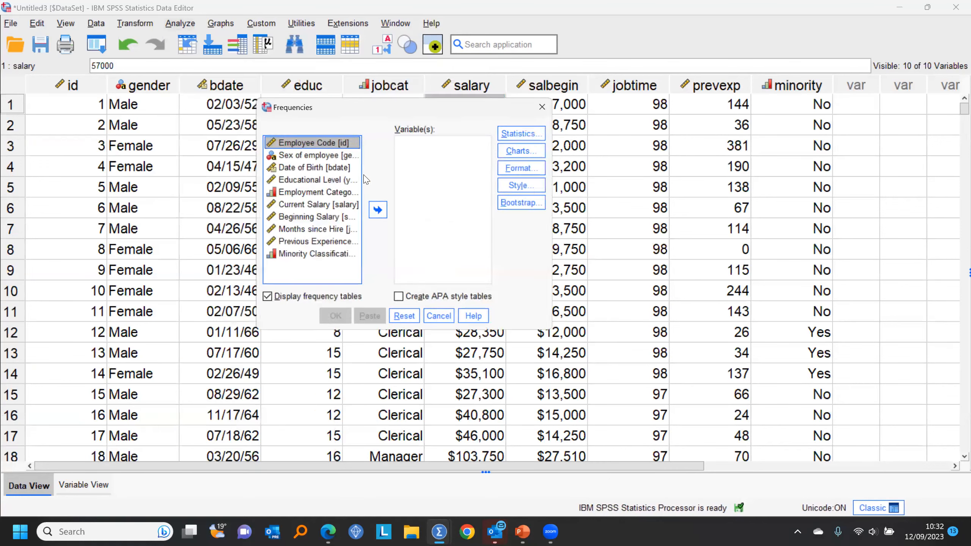
pyautogui.click(319, 205)
pyautogui.click(384, 211)
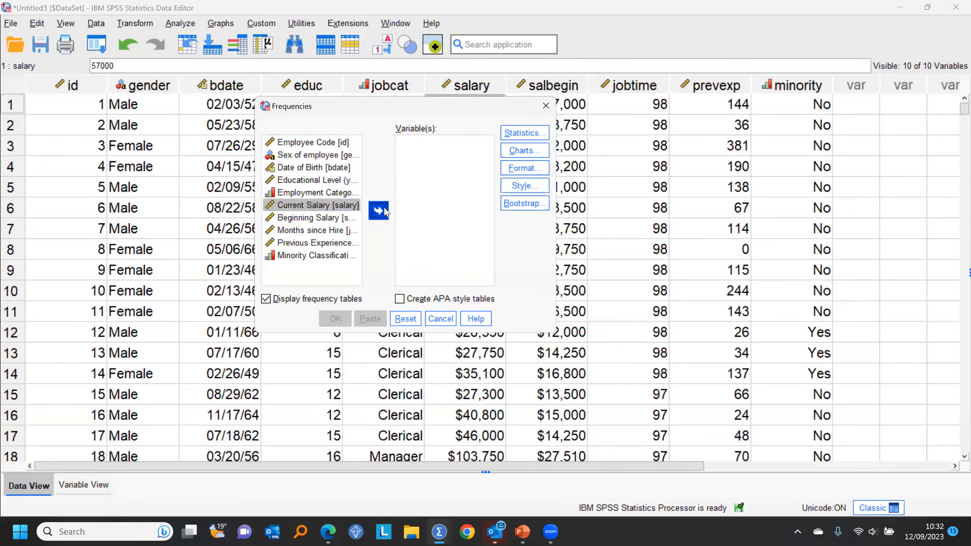
pyautogui.click(336, 319)
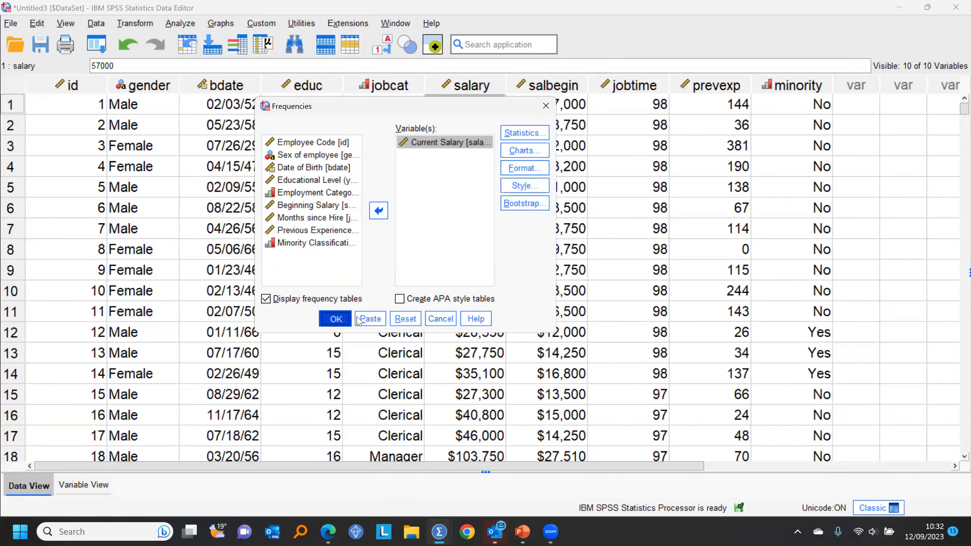
pyautogui.scroll(-5, 604, 251)
pyautogui.scroll(-15, 604, 252)
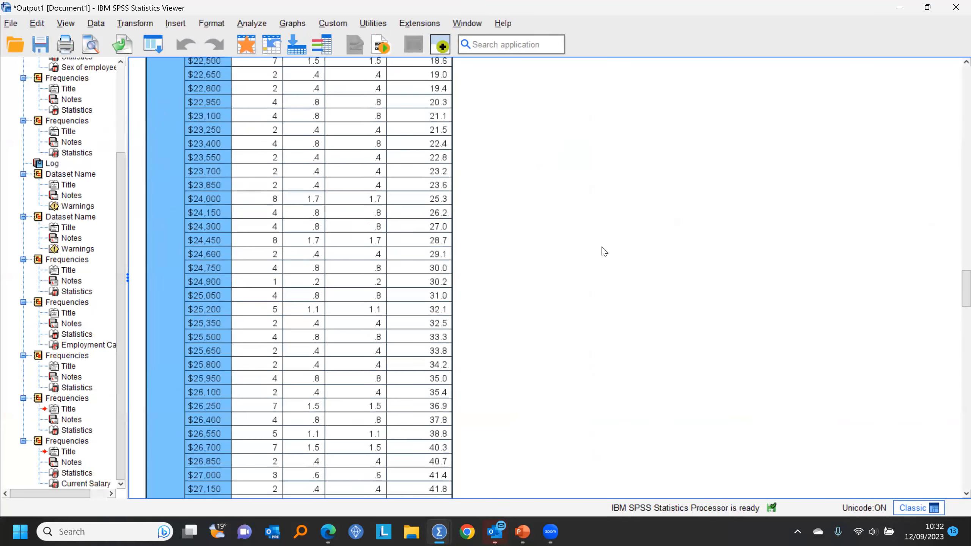
pyautogui.click(199, 283)
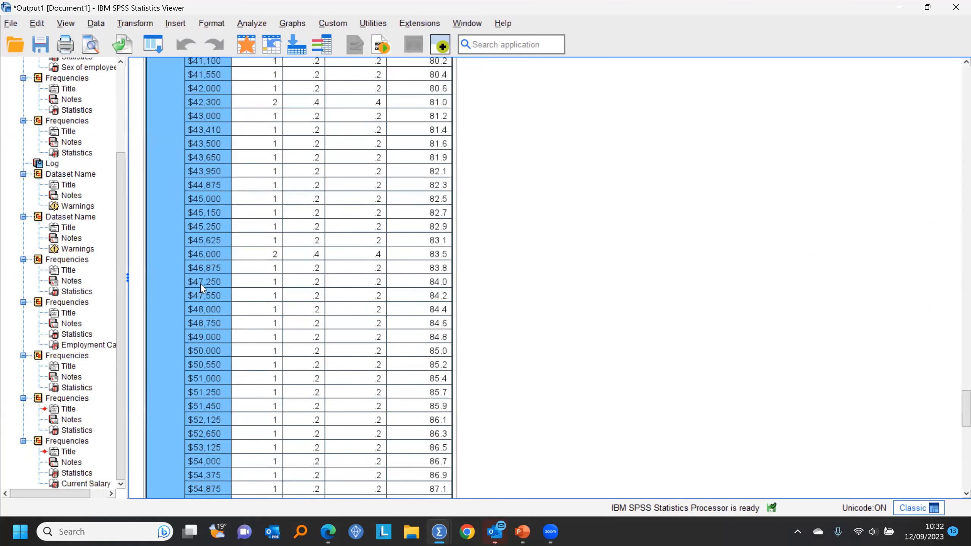
pyautogui.click(628, 269)
pyautogui.scroll(-10, 629, 269)
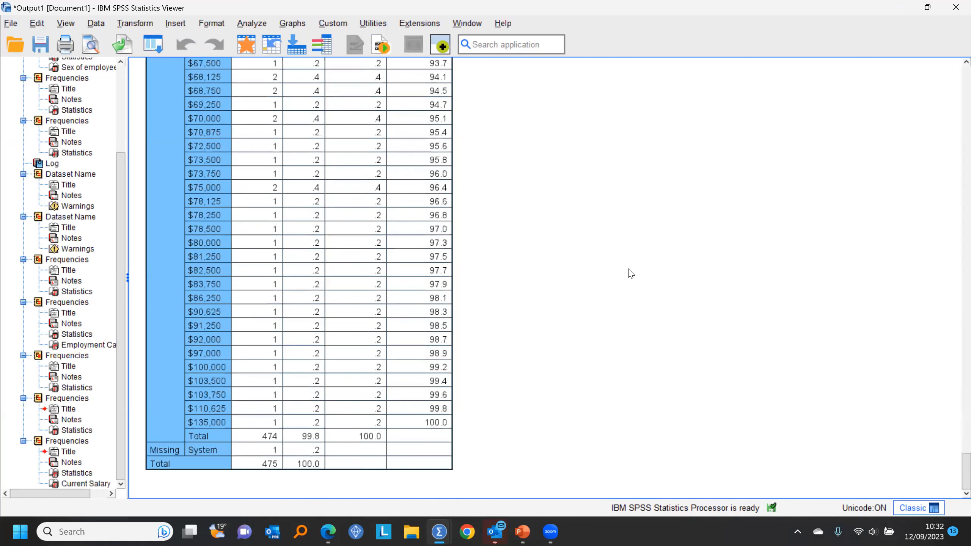
# Delete the latest Current Salary frequencies output, clear all remaining output from the viewer, and return to the dataset
pyautogui.click(38, 442)
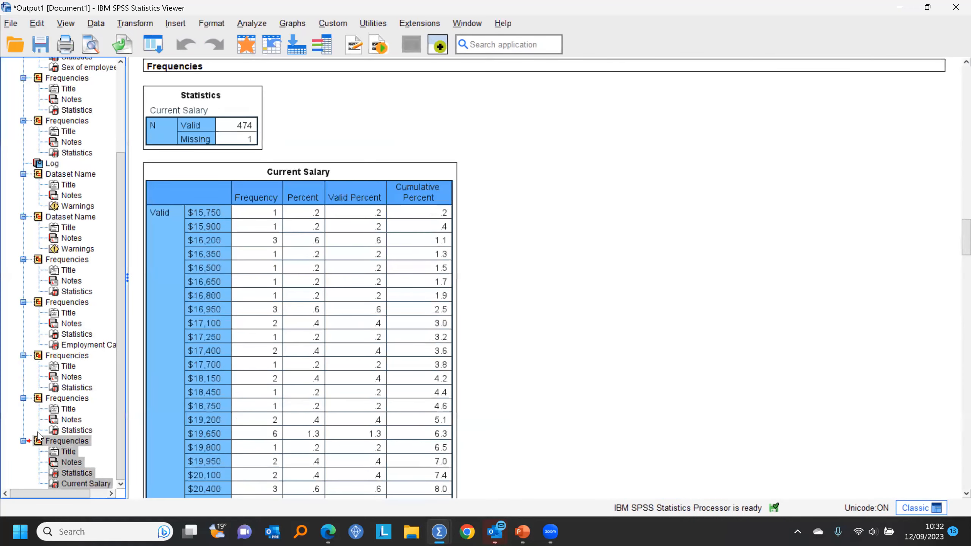
pyautogui.press('Delete')
pyautogui.click(39, 452)
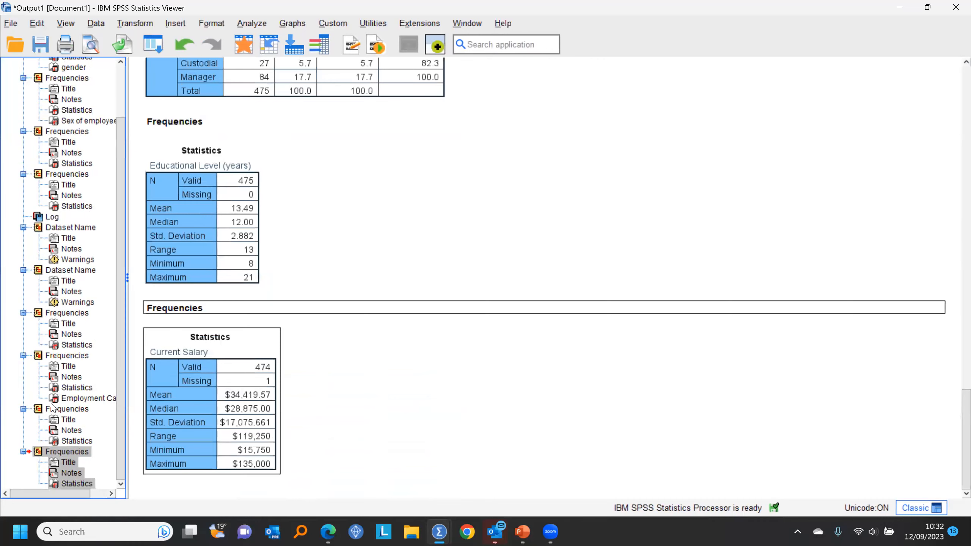
pyautogui.scroll(15, 52, 407)
pyautogui.click(22, 63)
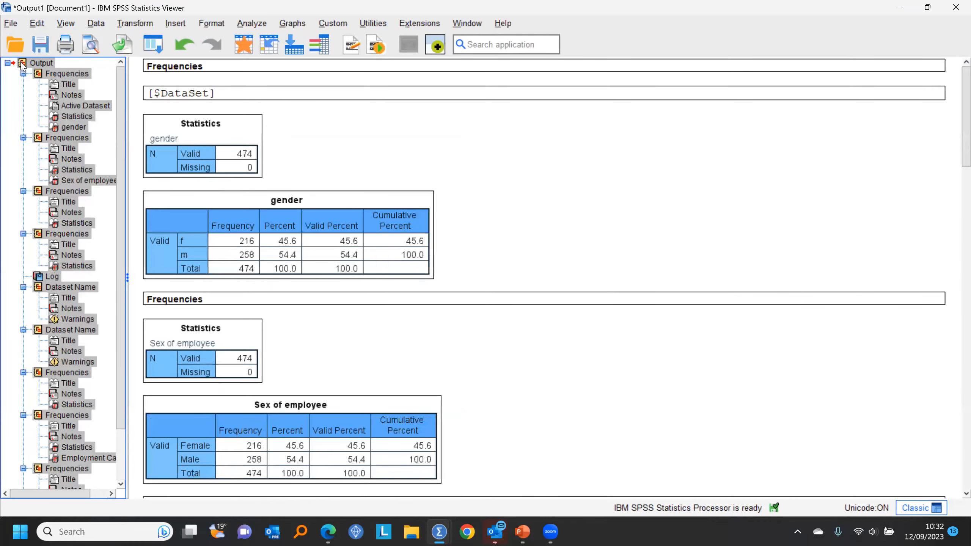
pyautogui.press('Delete')
pyautogui.click(244, 44)
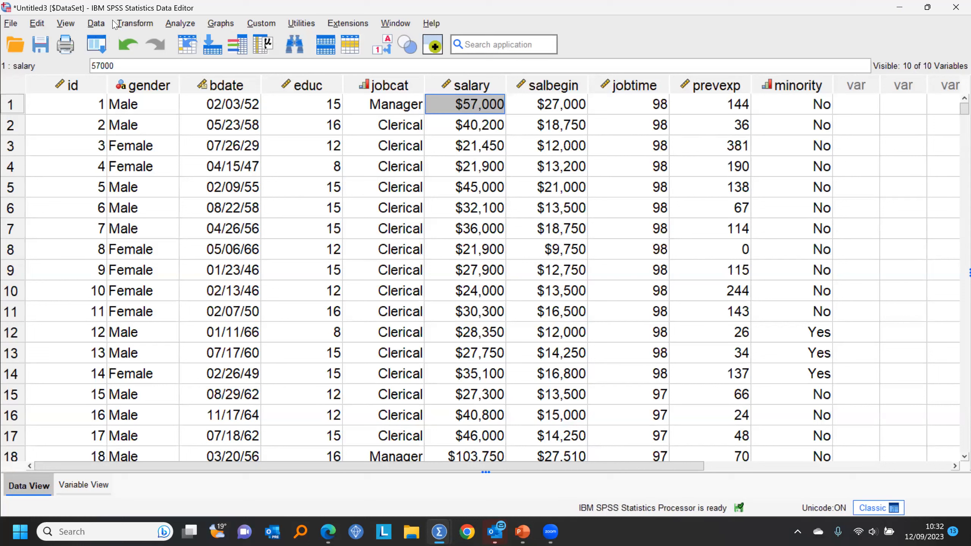
# Start Visual Binning with Current Salary as the variable to bin and scan its data
pyautogui.click(135, 24)
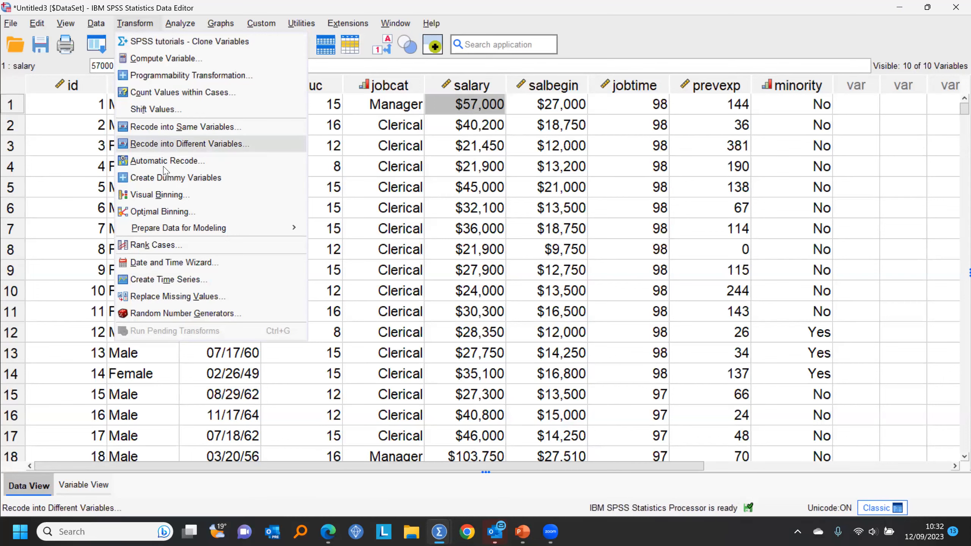
pyautogui.click(176, 200)
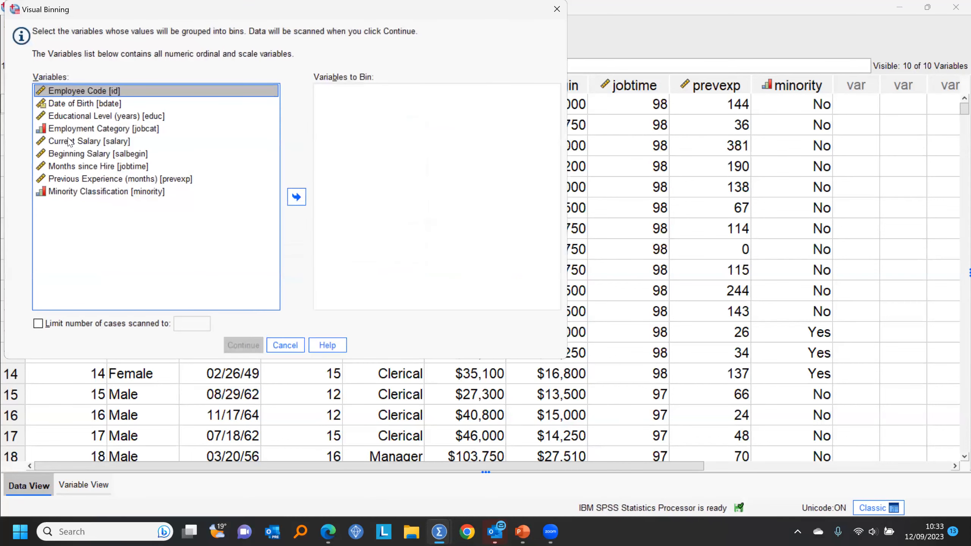
pyautogui.click(74, 142)
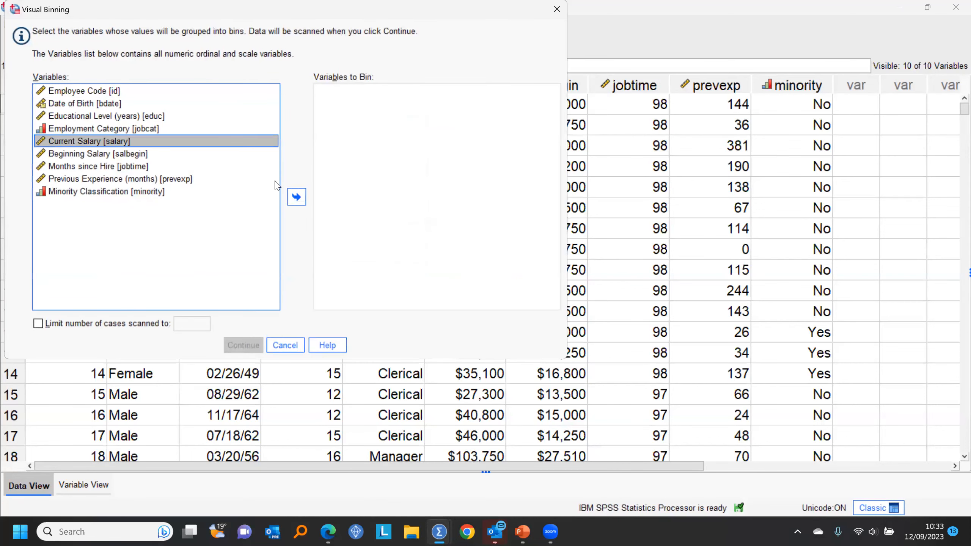
pyautogui.click(296, 197)
pyautogui.click(251, 347)
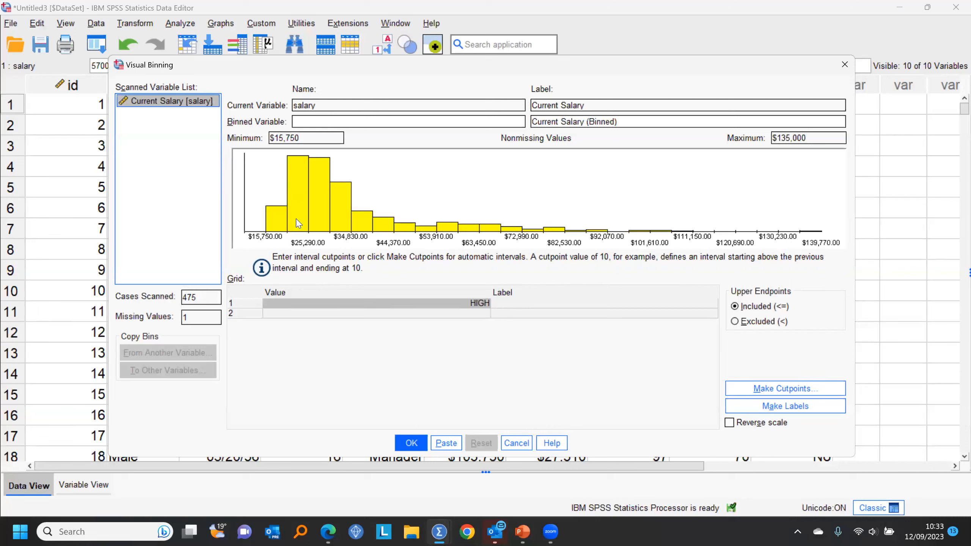
# Name the binned variable salband and change its label to "Current Salary (Grouped)"
pyautogui.click(323, 121)
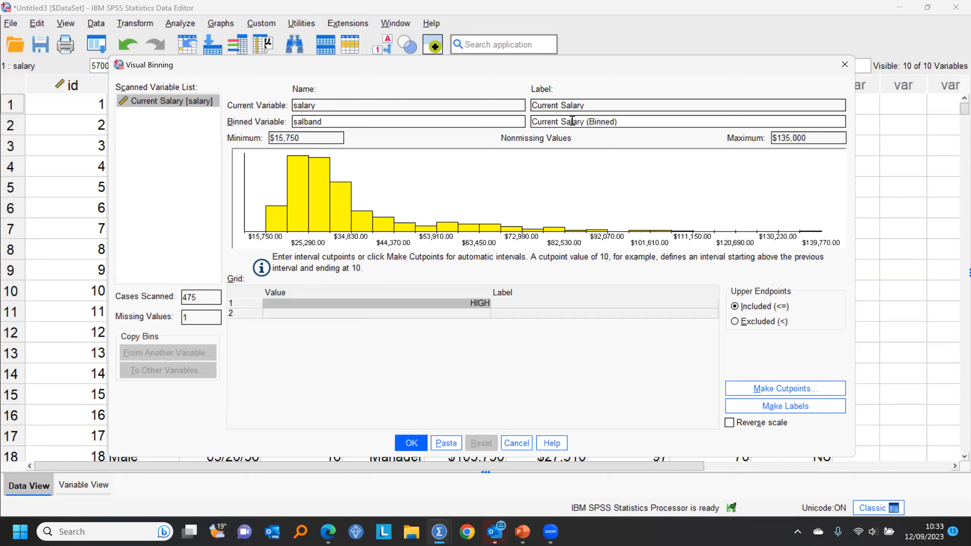
pyautogui.doubleClick(596, 121)
pyautogui.write('Grouped')
pyautogui.moveTo(617, 68); pyautogui.dragTo(630, 25)
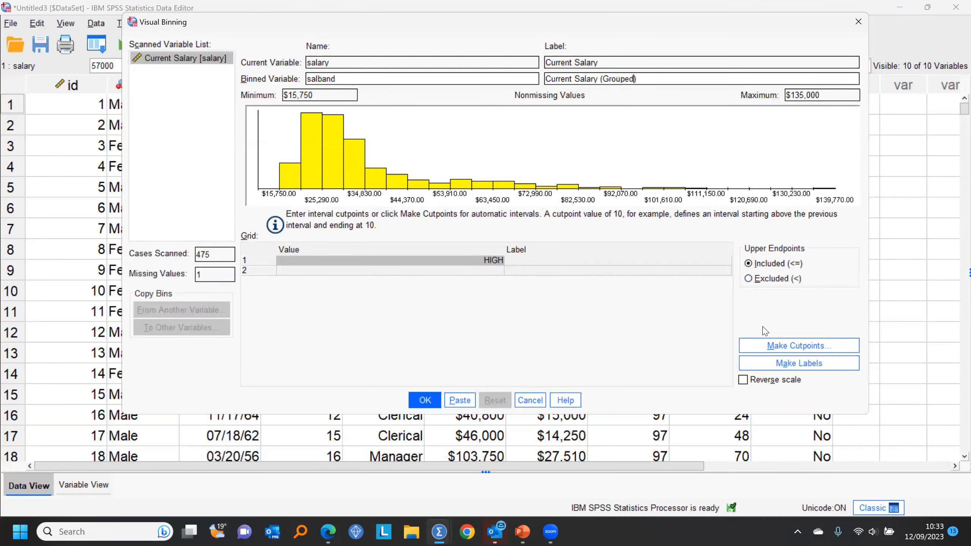
# Make cutpoints at equal percentiles based on scanned cases, using 3 cutpoints at 25% width
pyautogui.click(776, 346)
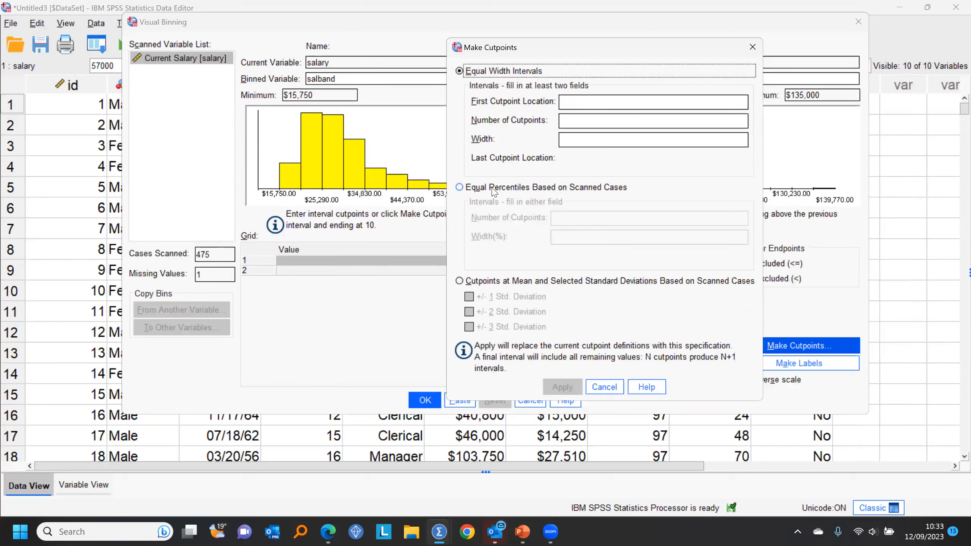
pyautogui.click(491, 188)
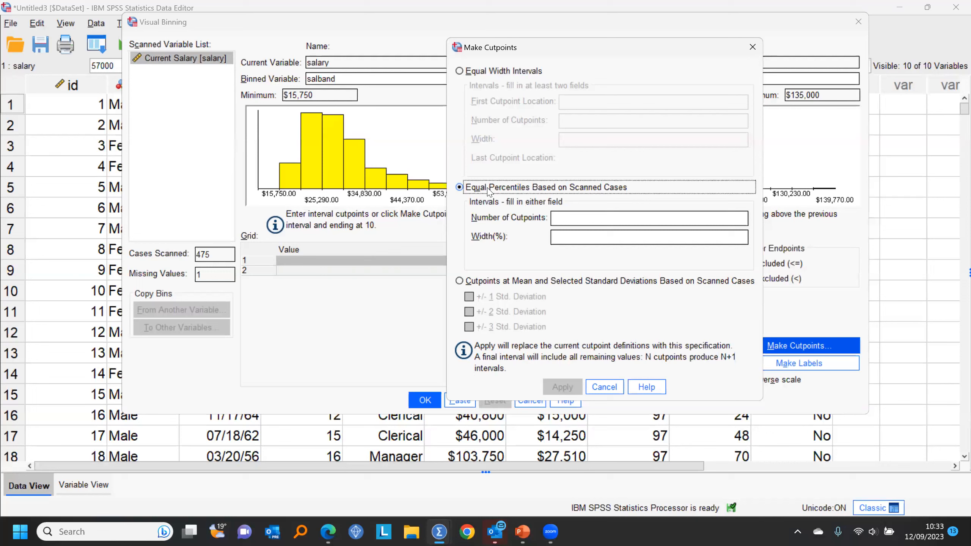
pyautogui.click(563, 216)
pyautogui.write('3')
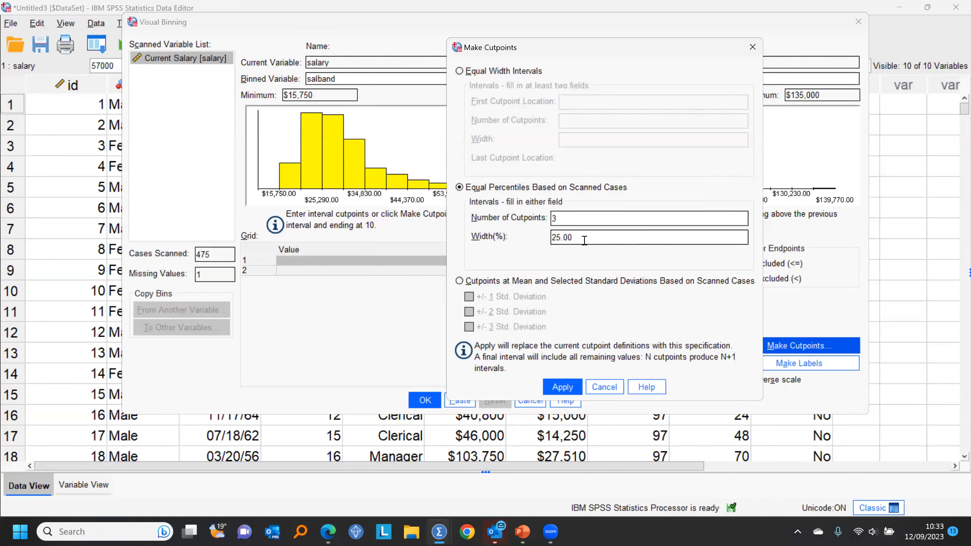
pyautogui.click(560, 387)
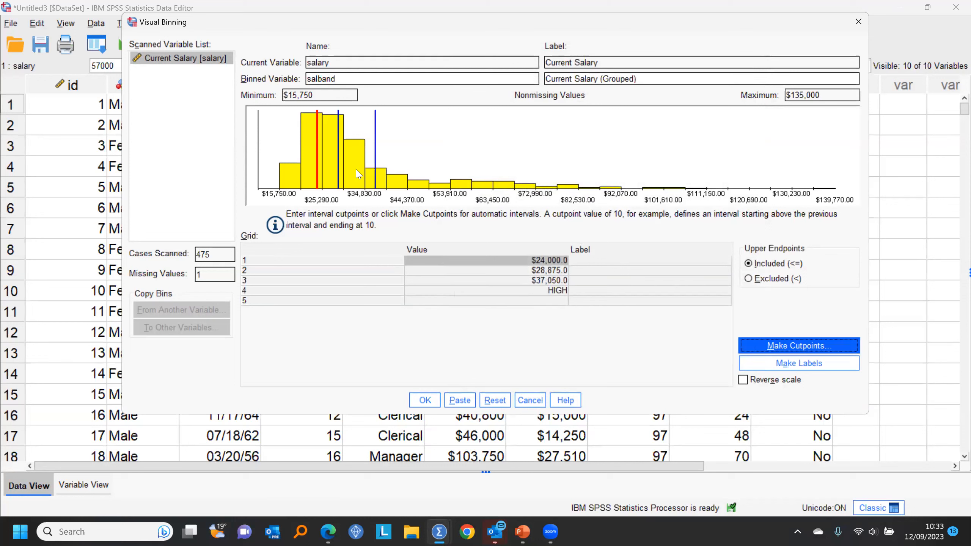
# Set the third salary cutpoint to $37,000
pyautogui.click(557, 281)
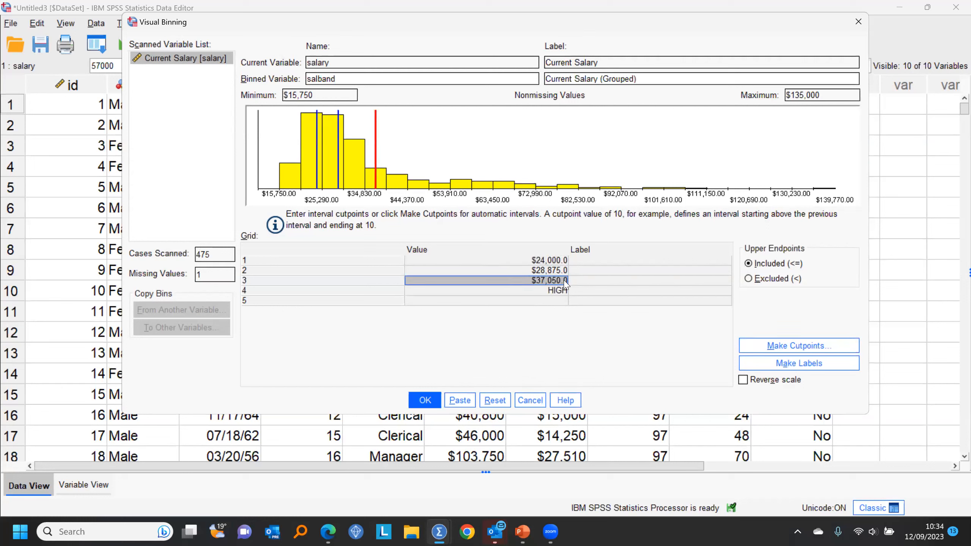
pyautogui.click(561, 280)
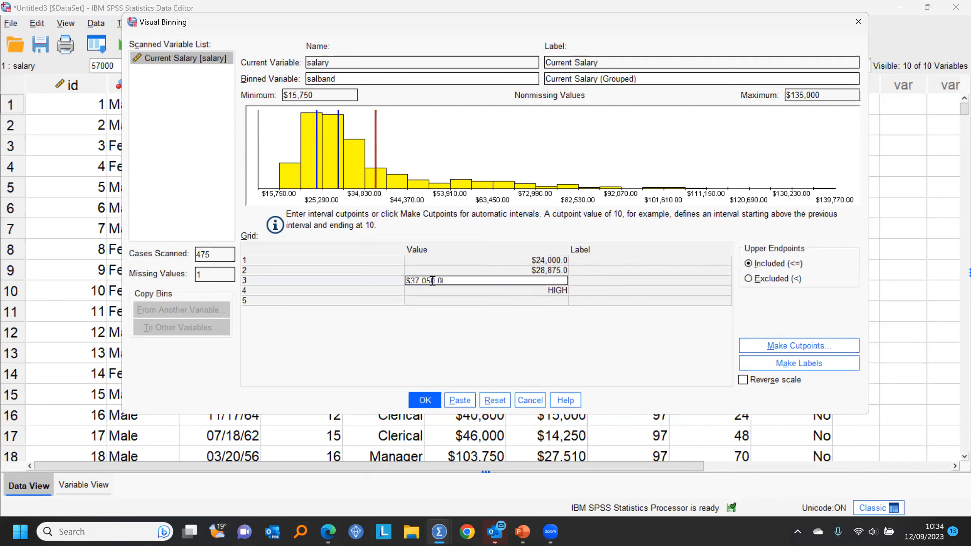
pyautogui.press('BackSpace')
pyautogui.write('0')
pyautogui.press('Return')
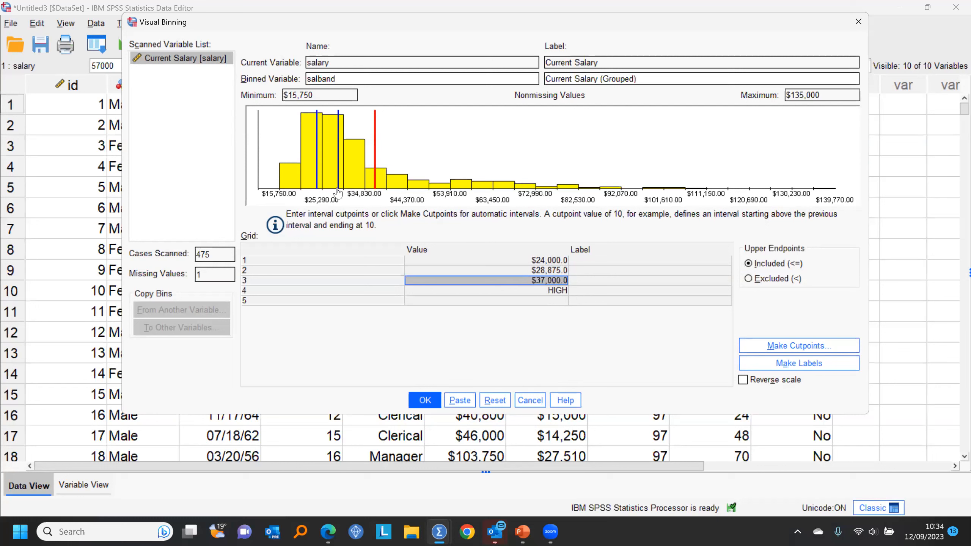
# Adjust the second salary cutpoint on the histogram, and set its value to 29000 in the grid
pyautogui.moveTo(338, 193); pyautogui.dragTo(338, 190)
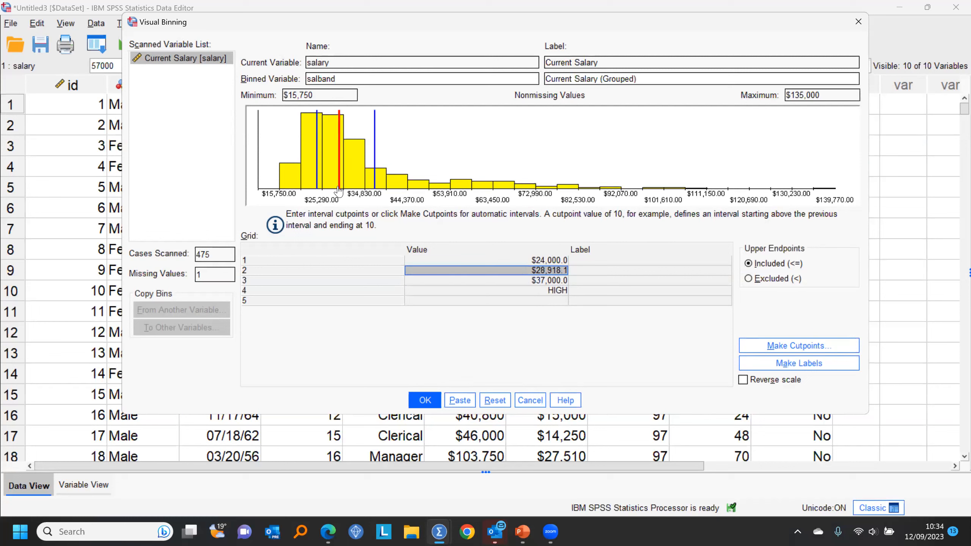
pyautogui.click(546, 270)
pyautogui.moveTo(411, 267); pyautogui.dragTo(443, 268)
pyautogui.write('29000')
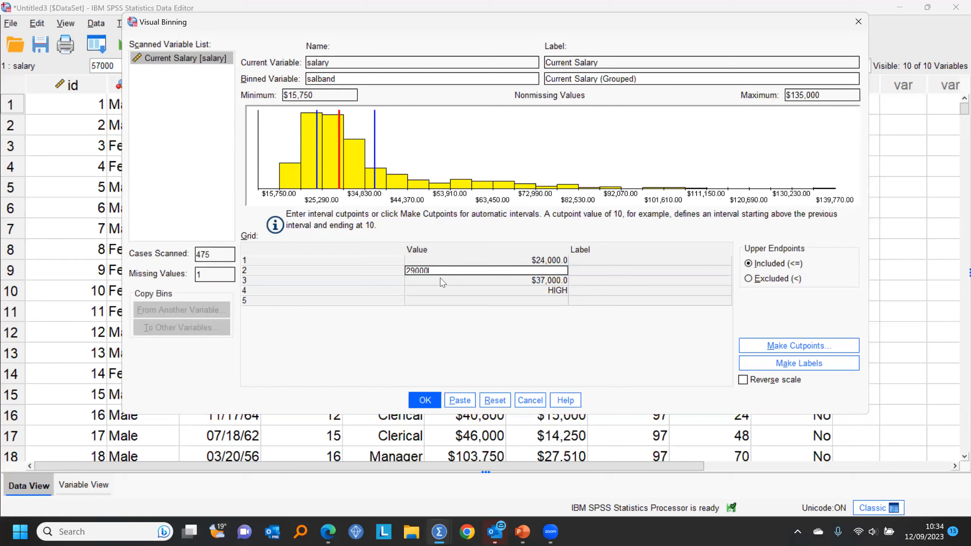
pyautogui.click(443, 281)
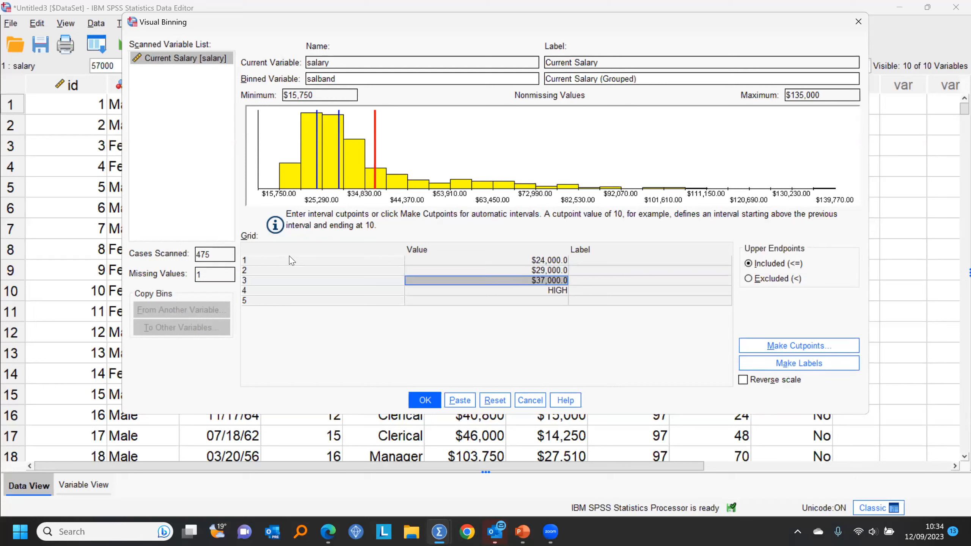
# Generate labels for the salary bins automatically and change the first bin's label to "up to $24,000"
pyautogui.click(770, 364)
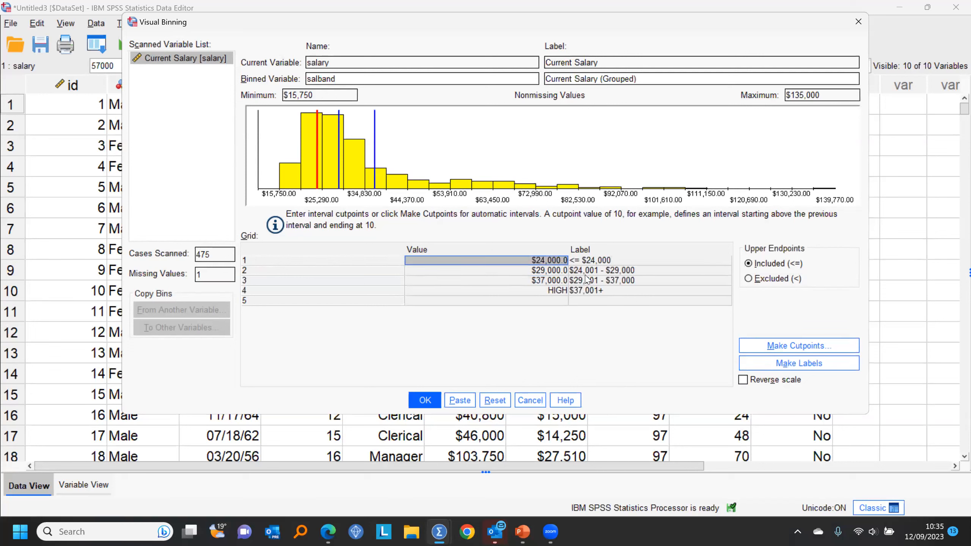
pyautogui.click(581, 260)
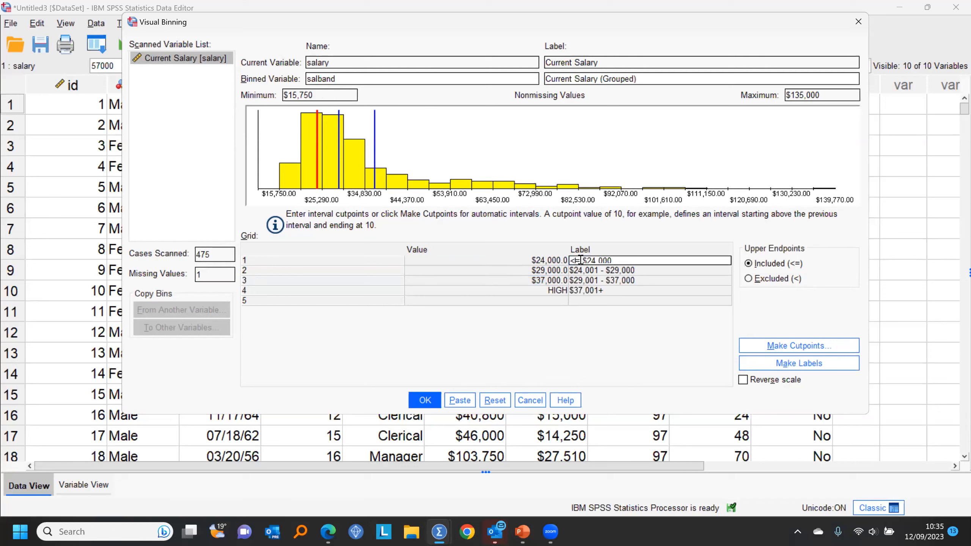
pyautogui.moveTo(579, 261); pyautogui.dragTo(563, 261)
pyautogui.write('up to')
pyautogui.click(623, 305)
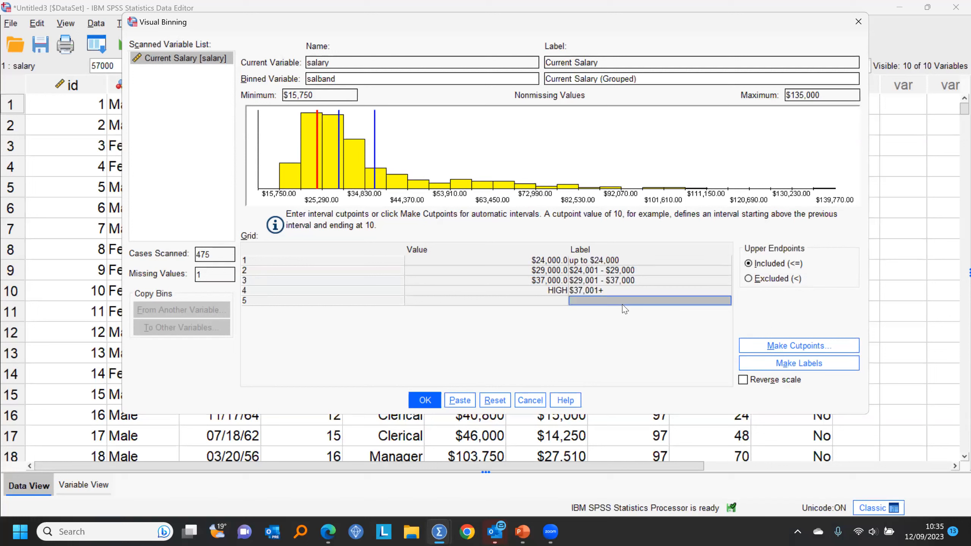
# Change the label of the highest salary bin to "Over $37,000"
pyautogui.doubleClick(608, 290)
pyautogui.write('0')
pyautogui.press('Left')
pyautogui.press('Left')
pyautogui.press('Left')
pyautogui.press('Left')
pyautogui.press('Left')
pyautogui.press('Left')
pyautogui.press('Left')
pyautogui.write('Over')
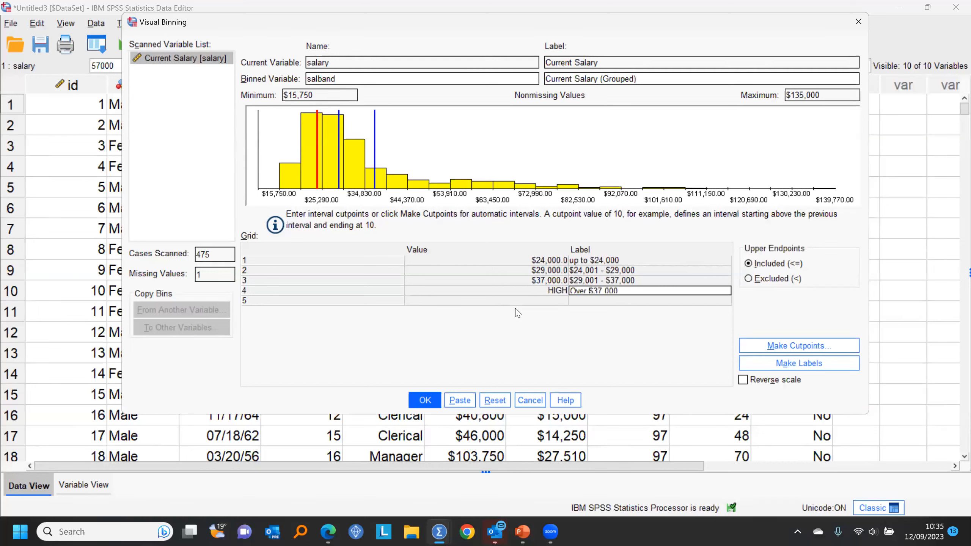
pyautogui.click(504, 302)
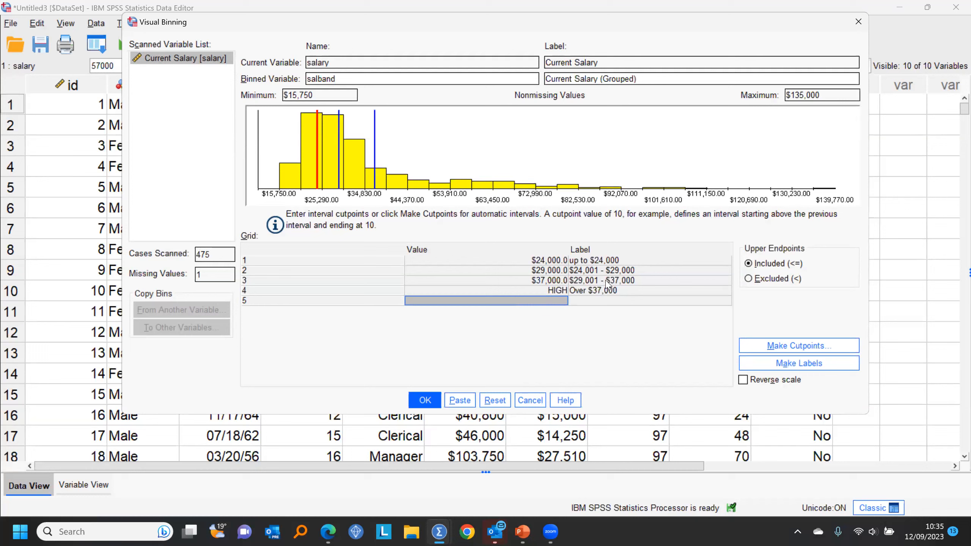
# Create the salband variable from the defined bins and move its column directly after salary in the Data Editor
pyautogui.click(425, 400)
pyautogui.click(478, 238)
pyautogui.click(250, 47)
pyautogui.moveTo(872, 89); pyautogui.dragTo(528, 92)
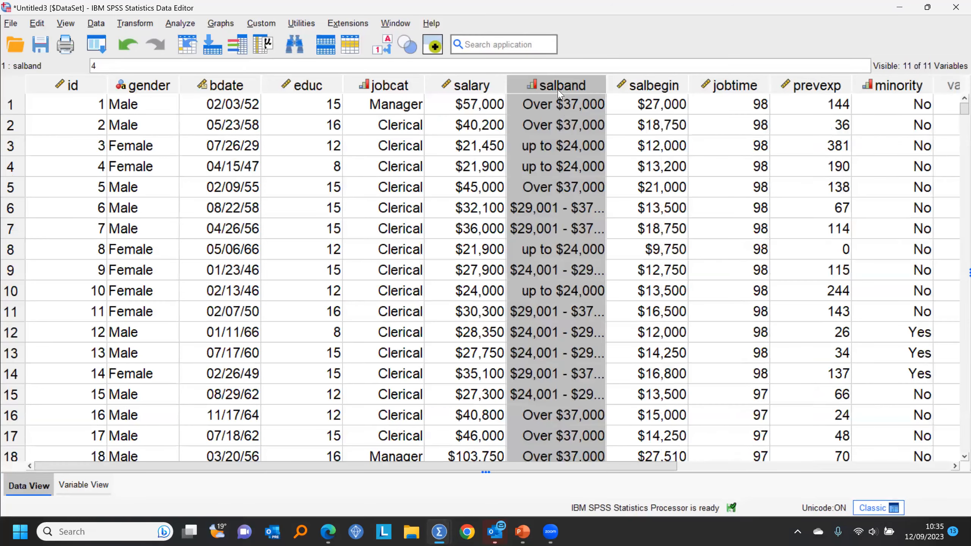
# Run quick descriptive statistics on the salband column and review its frequency table
pyautogui.rightClick(562, 109)
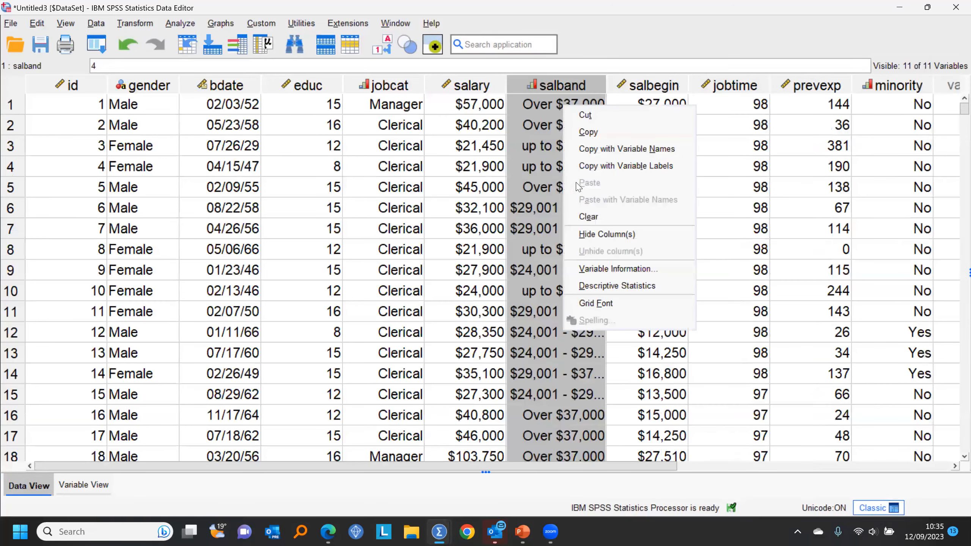
pyautogui.click(597, 286)
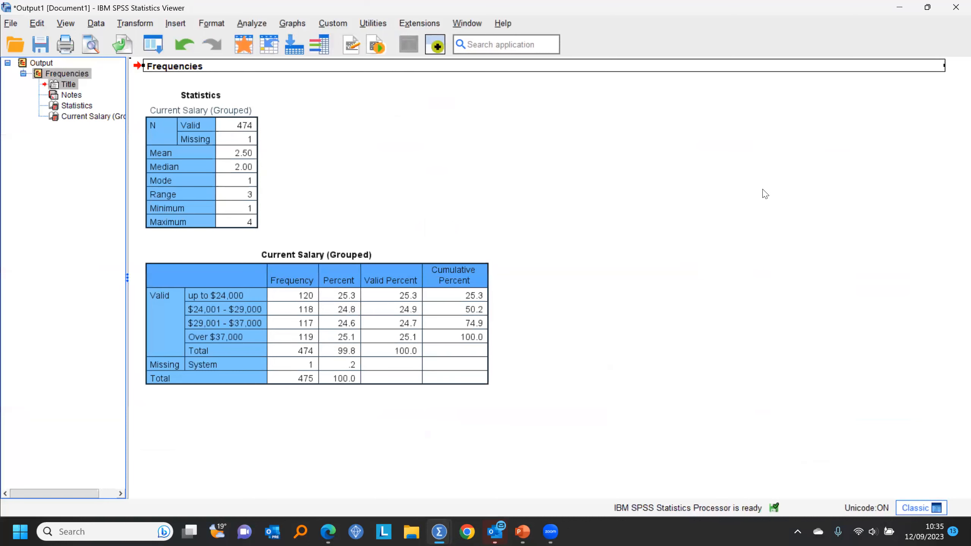
pyautogui.click(405, 311)
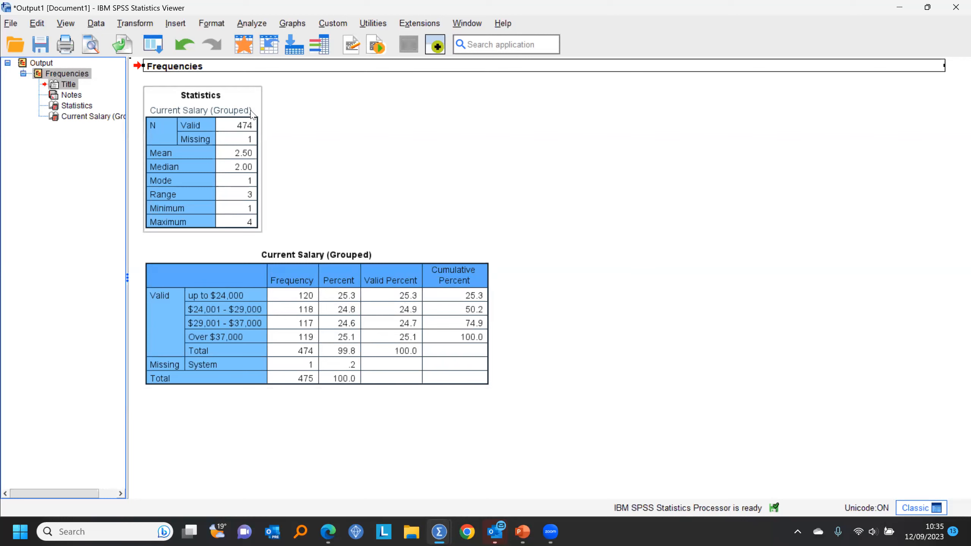
# Return to the data and run quick descriptive statistics on the salary column for comparison
pyautogui.click(248, 52)
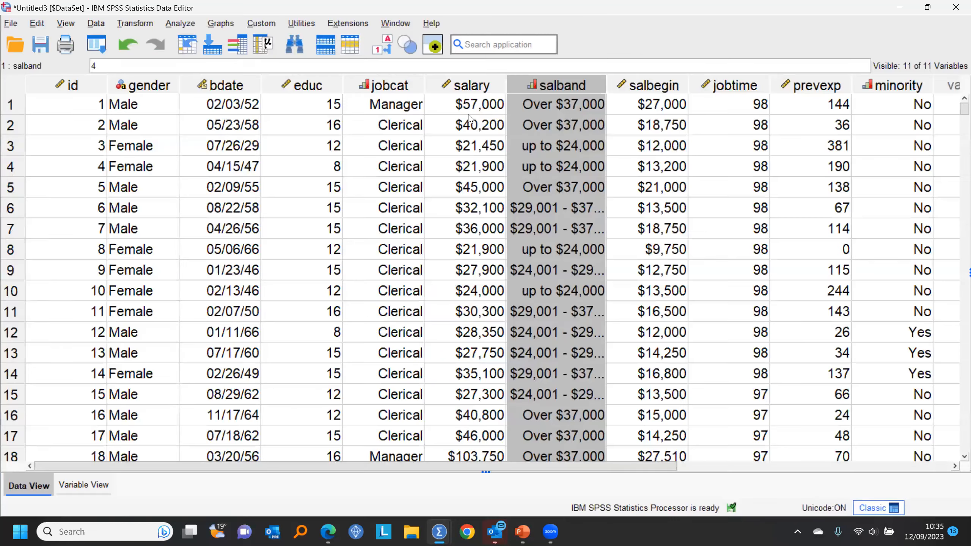
pyautogui.click(467, 85)
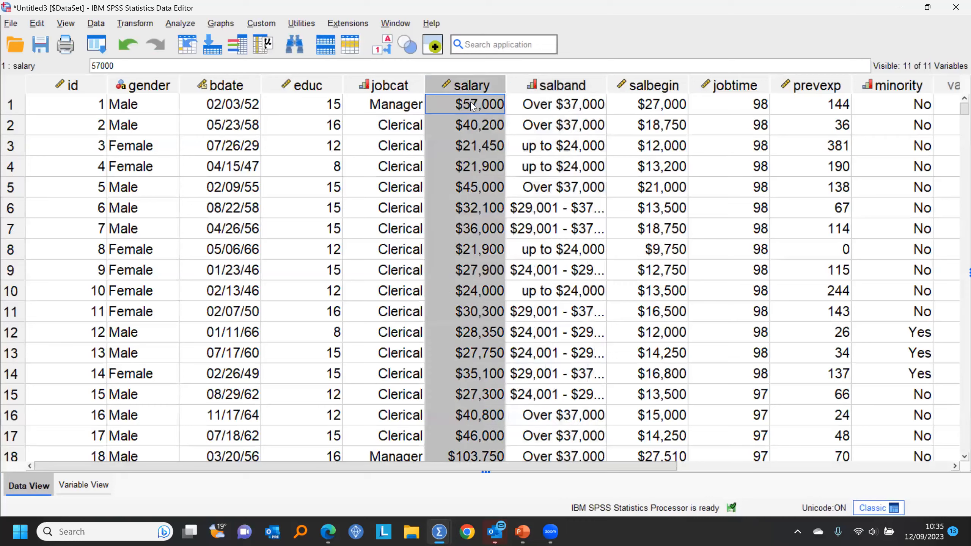
pyautogui.rightClick(473, 114)
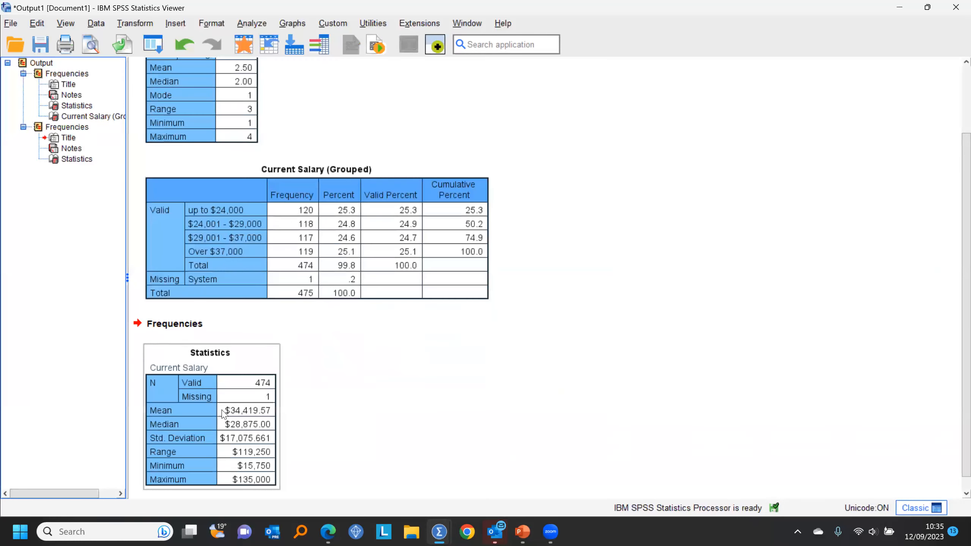
# Set up a Crosstabs analysis from the data with Current Salary (Grouped) as rows and Employment Category as columns
pyautogui.click(249, 49)
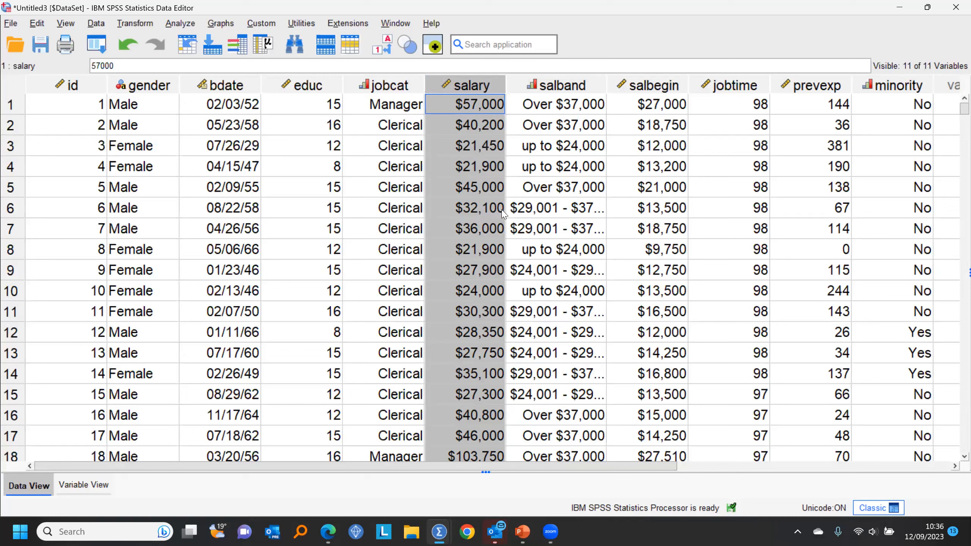
pyautogui.click(181, 28)
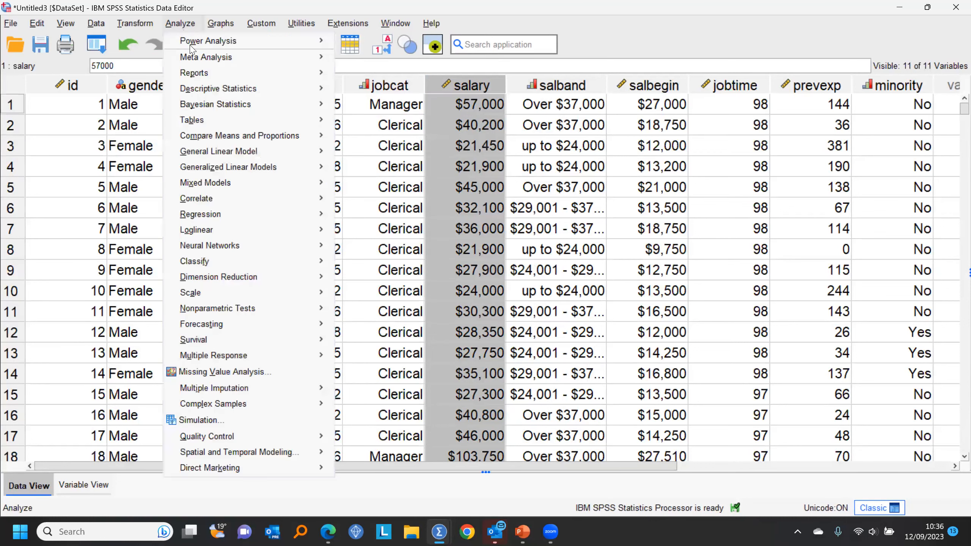
pyautogui.moveTo(235, 95)
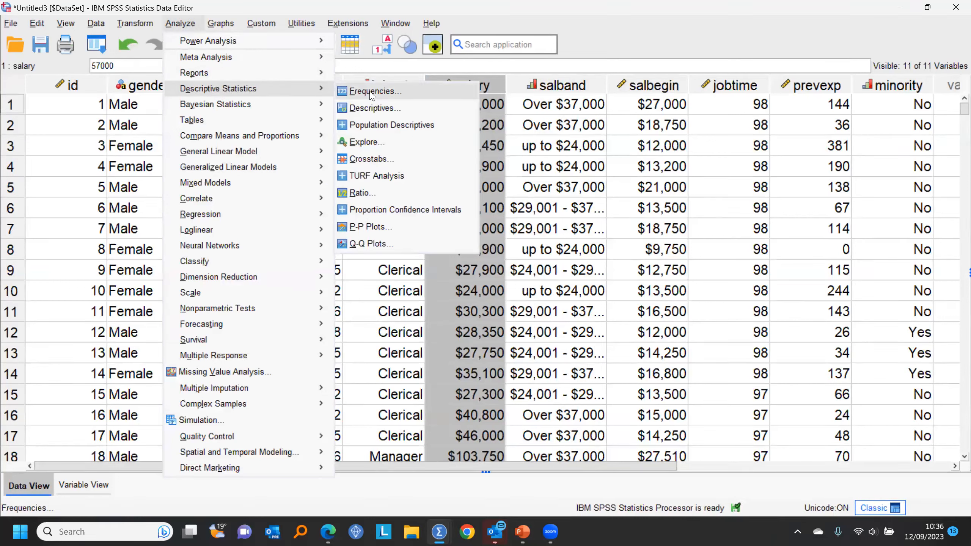
pyautogui.click(371, 161)
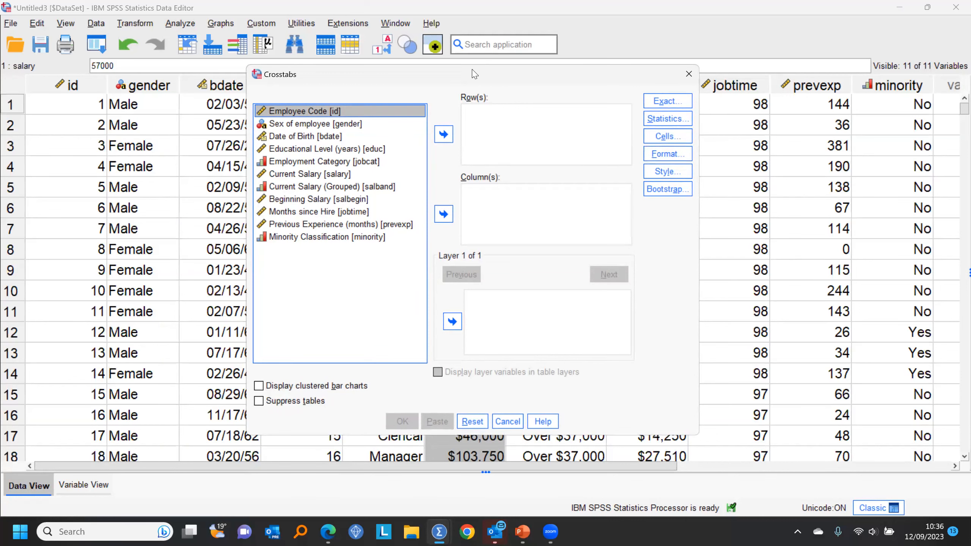
pyautogui.moveTo(475, 74); pyautogui.dragTo(294, 27)
pyautogui.moveTo(130, 116); pyautogui.dragTo(321, 163)
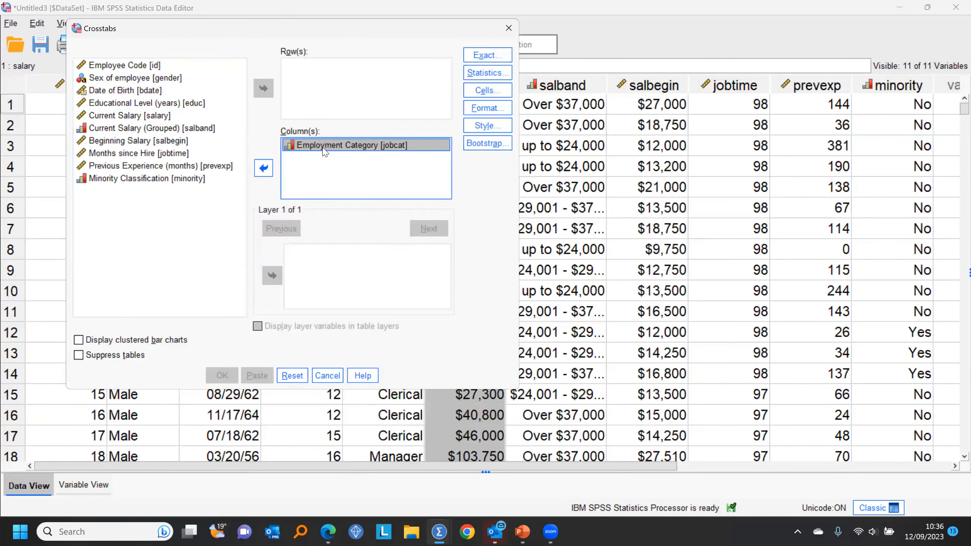
pyautogui.moveTo(113, 131); pyautogui.dragTo(303, 67)
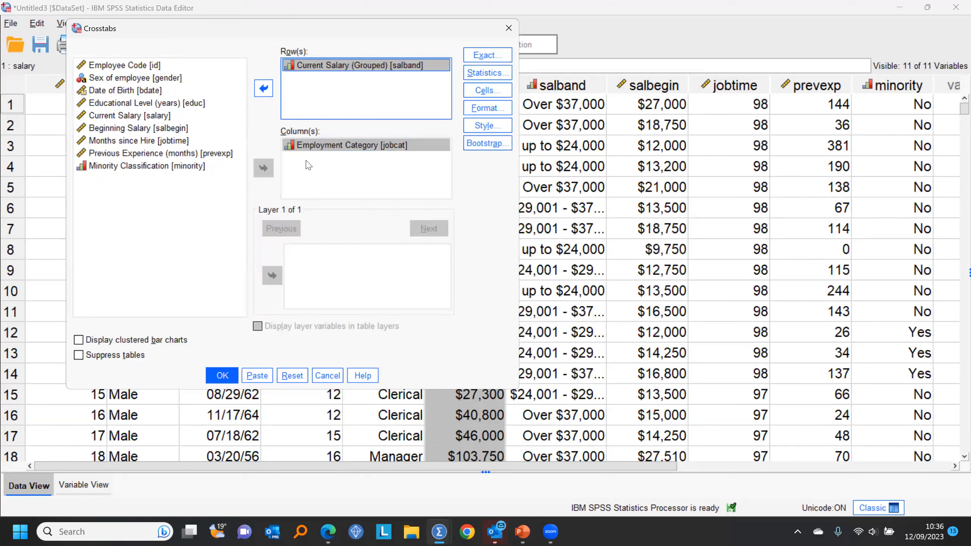
# Include clustered bar charts in the crosstab, run it, and review the resulting table and chart
pyautogui.click(84, 339)
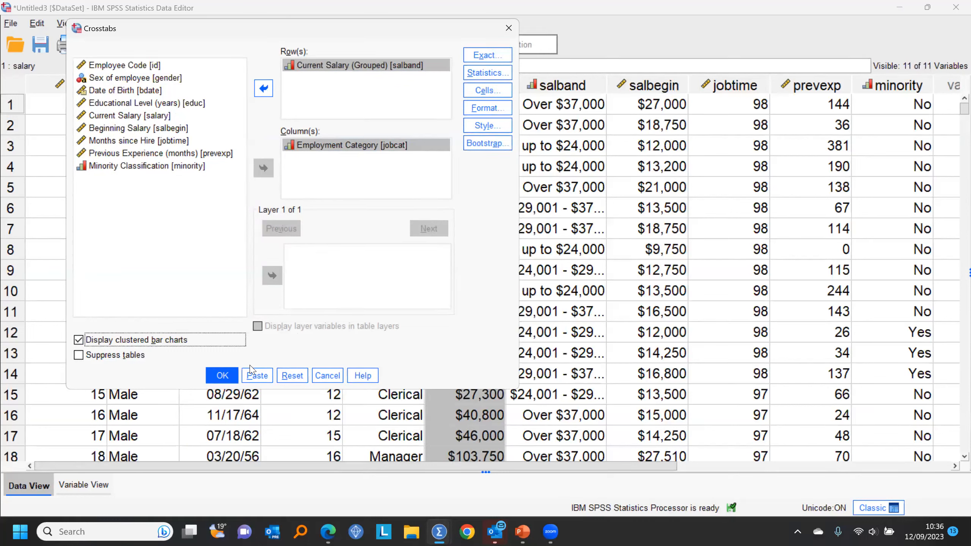
pyautogui.click(234, 375)
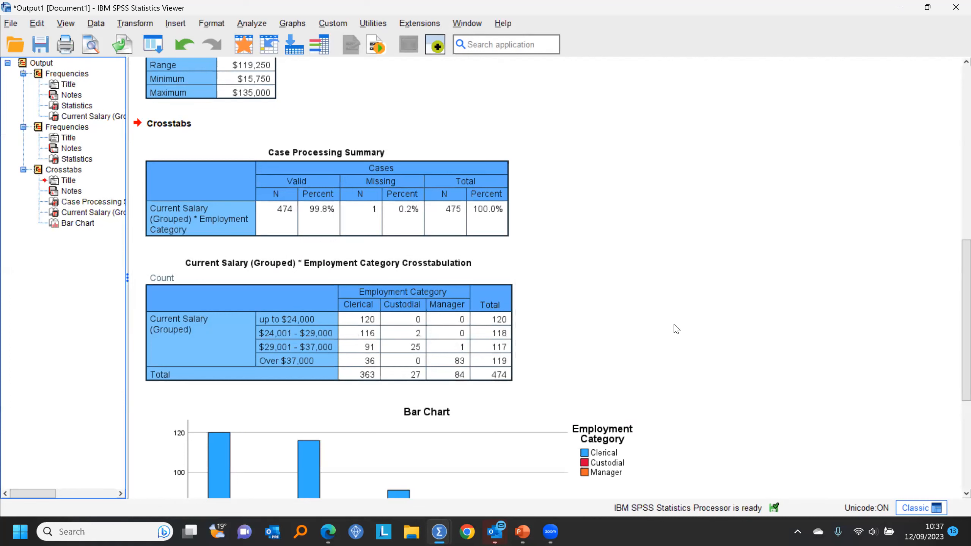
pyautogui.scroll(-1, 675, 329)
pyautogui.scroll(6, 675, 328)
pyautogui.scroll(-5, 675, 330)
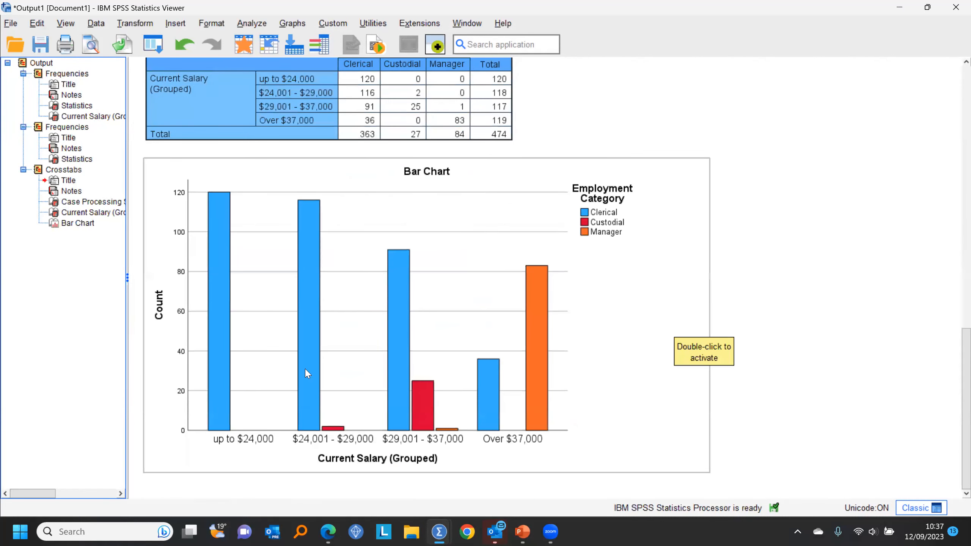
# Recall the Crosstabs setup and choose column percentages alongside observed counts in the cell display
pyautogui.click(279, 119)
pyautogui.click(153, 44)
pyautogui.click(164, 67)
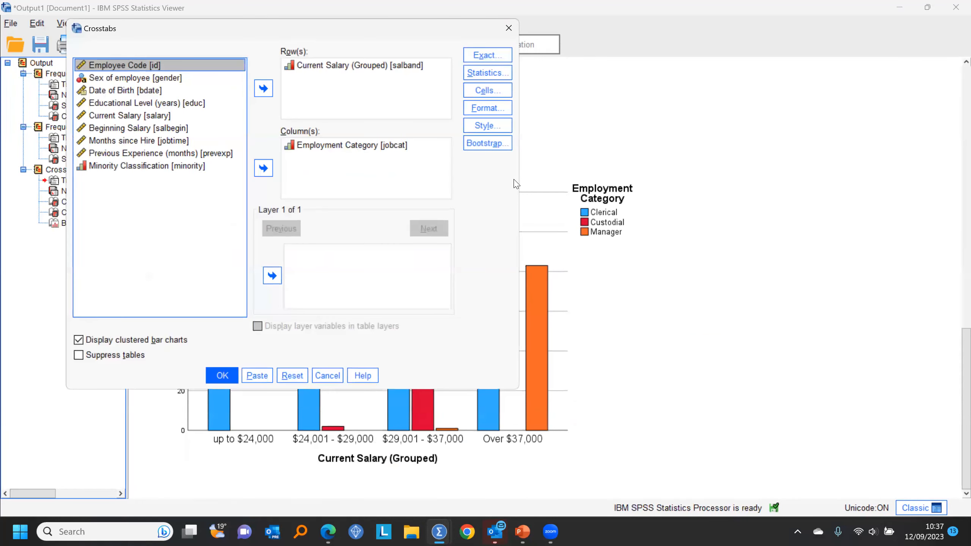
pyautogui.click(487, 90)
pyautogui.click(308, 254)
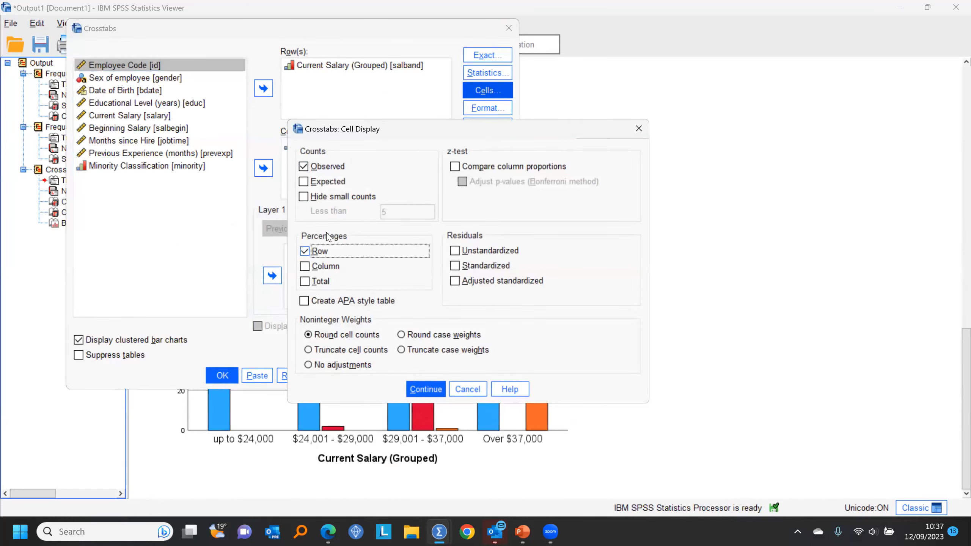
pyautogui.click(305, 252)
pyautogui.click(305, 266)
pyautogui.moveTo(449, 121); pyautogui.dragTo(555, 63)
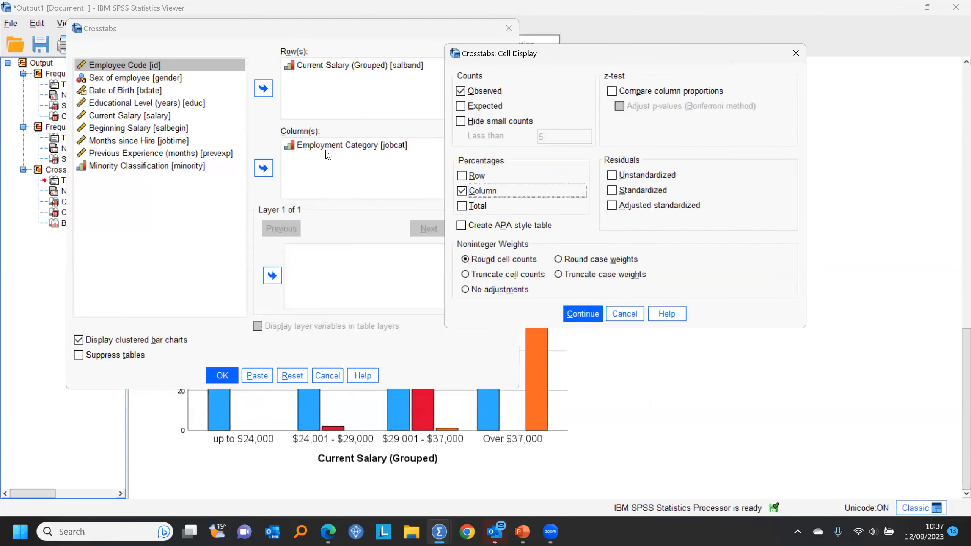
# Run the crosstab with column percentages and examine the salary bands within each employment category
pyautogui.click(574, 314)
pyautogui.click(222, 375)
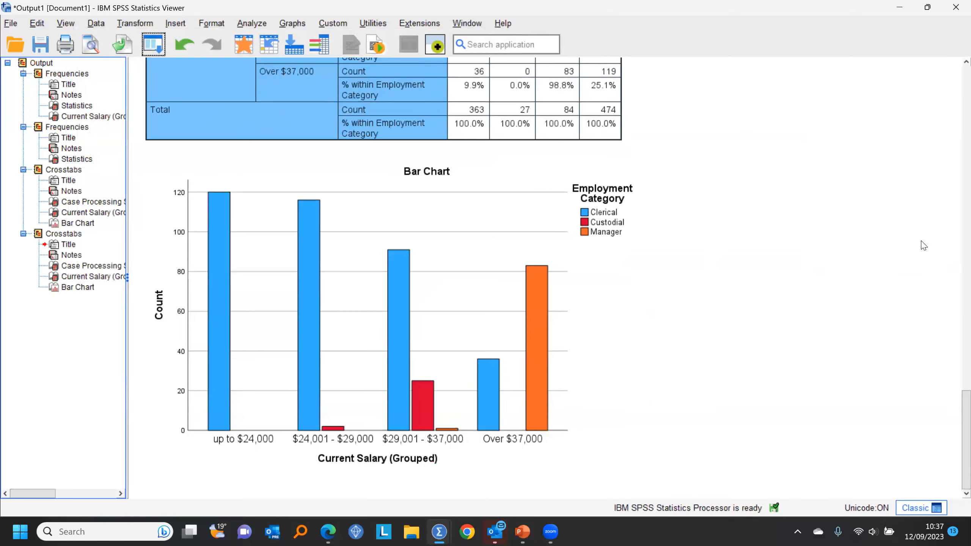
pyautogui.scroll(5, 924, 245)
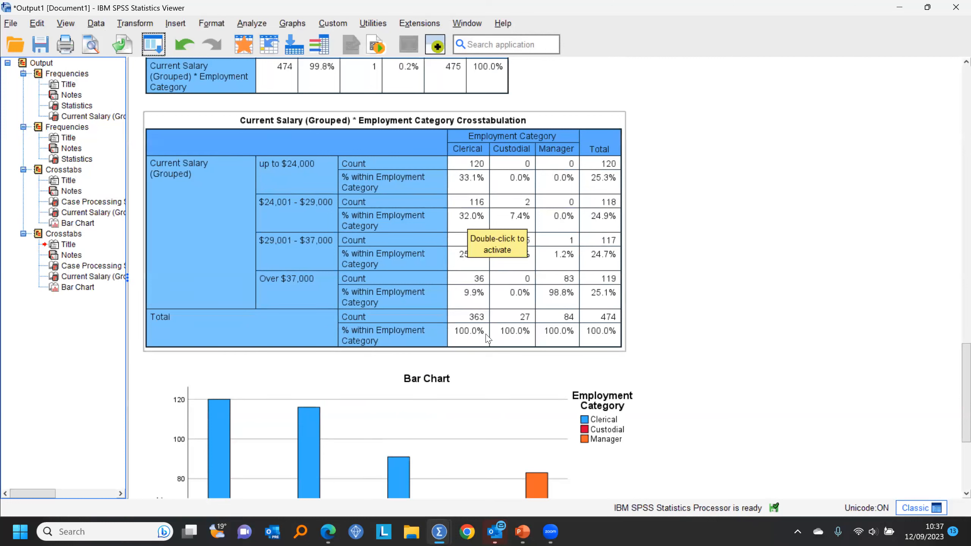
pyautogui.click(920, 256)
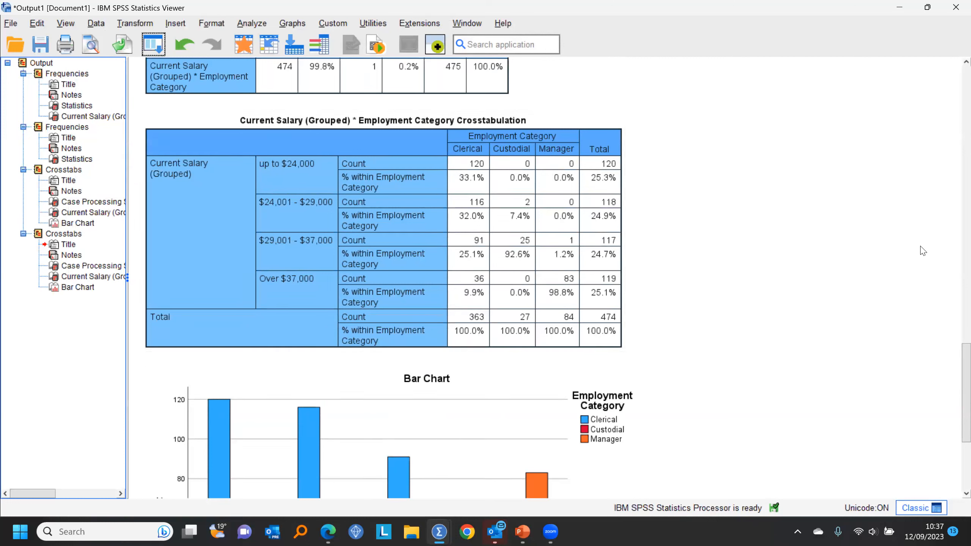
pyautogui.click(475, 293)
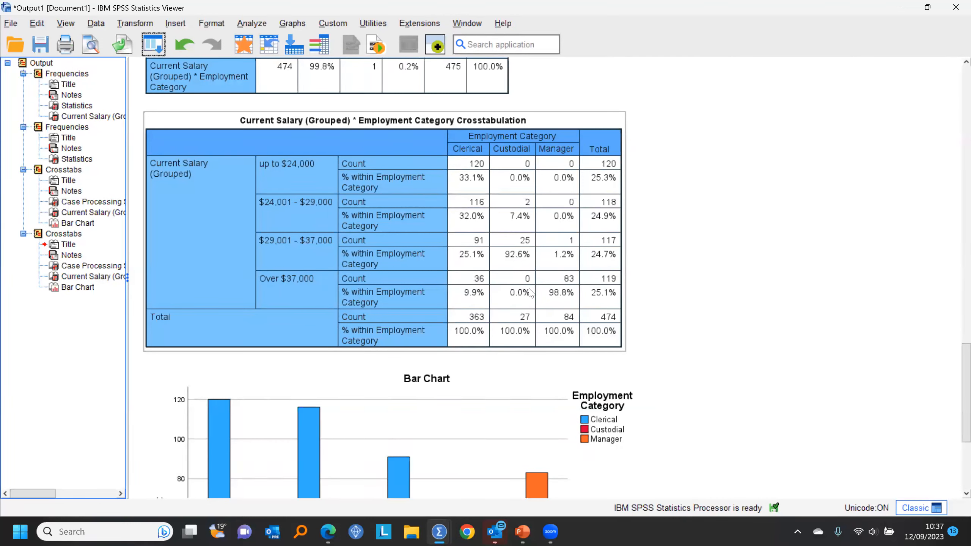
pyautogui.click(686, 306)
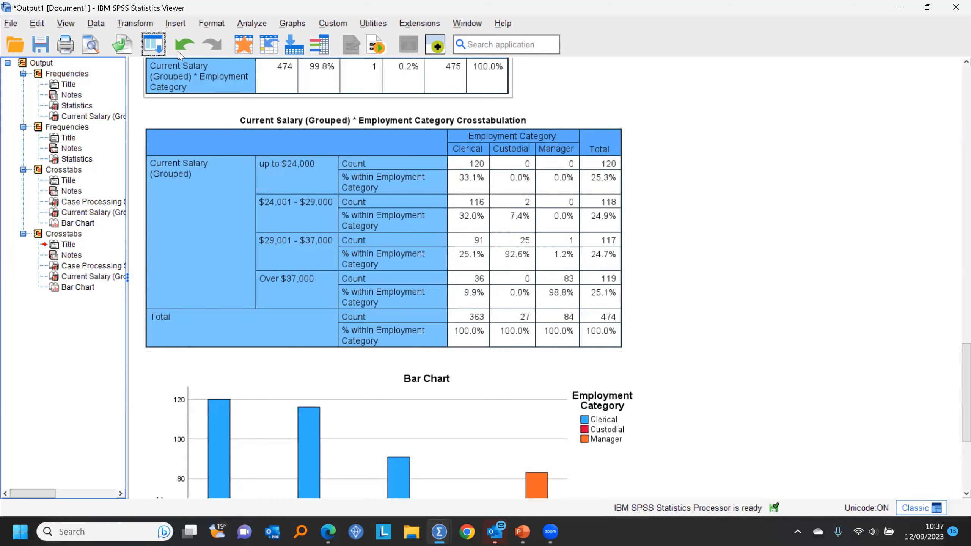
# Rerun the crosstab with Sex of employee replacing Employment Category as the column variable, and review the output
pyautogui.click(153, 45)
pyautogui.click(165, 67)
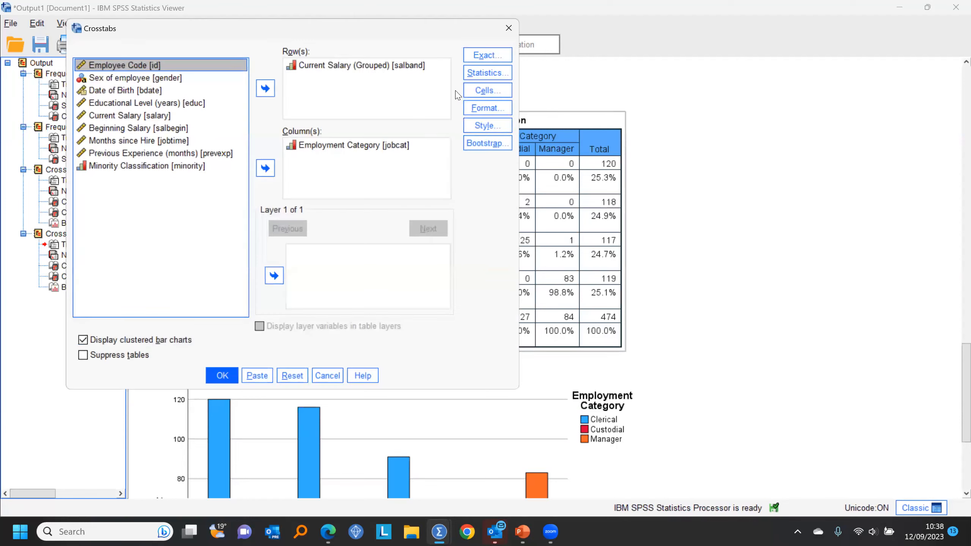
pyautogui.click(326, 148)
pyautogui.click(265, 168)
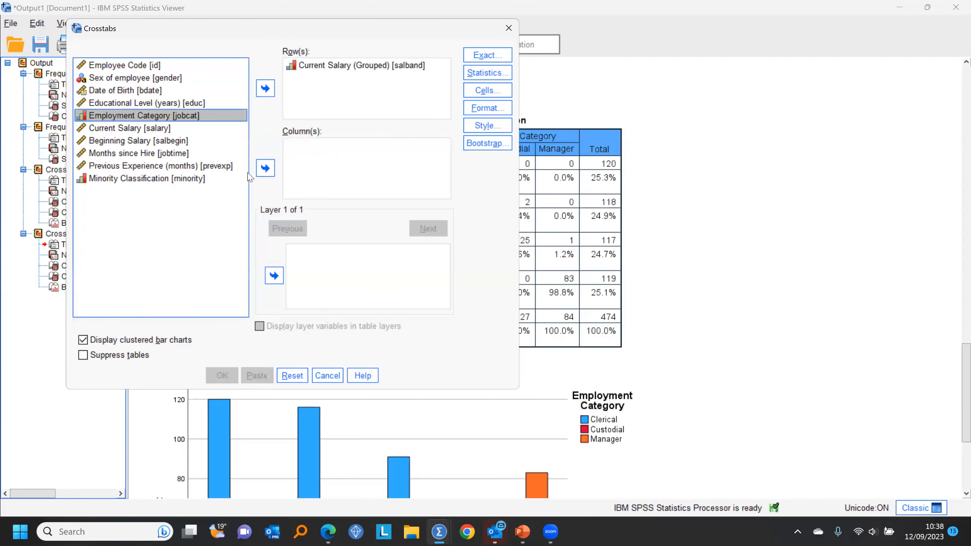
pyautogui.moveTo(107, 79); pyautogui.dragTo(290, 158)
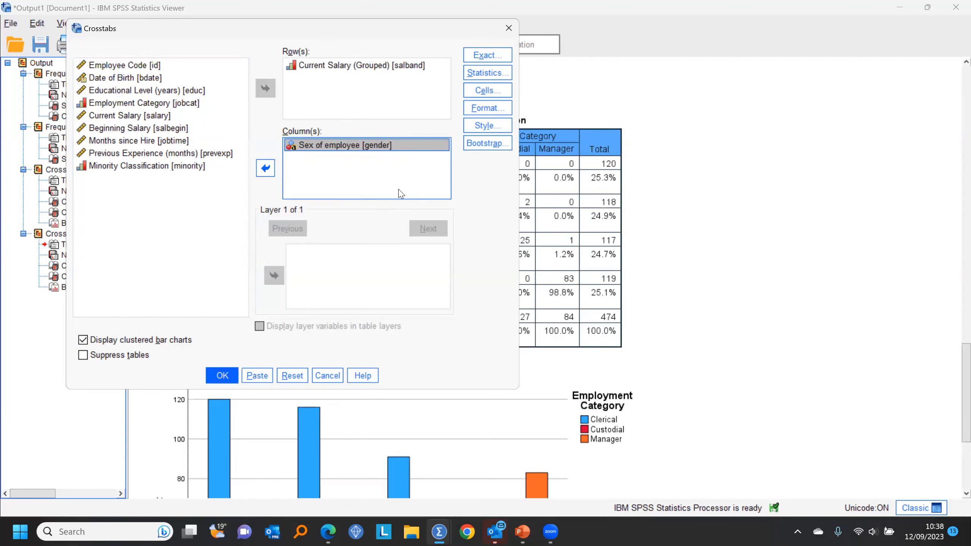
pyautogui.click(217, 379)
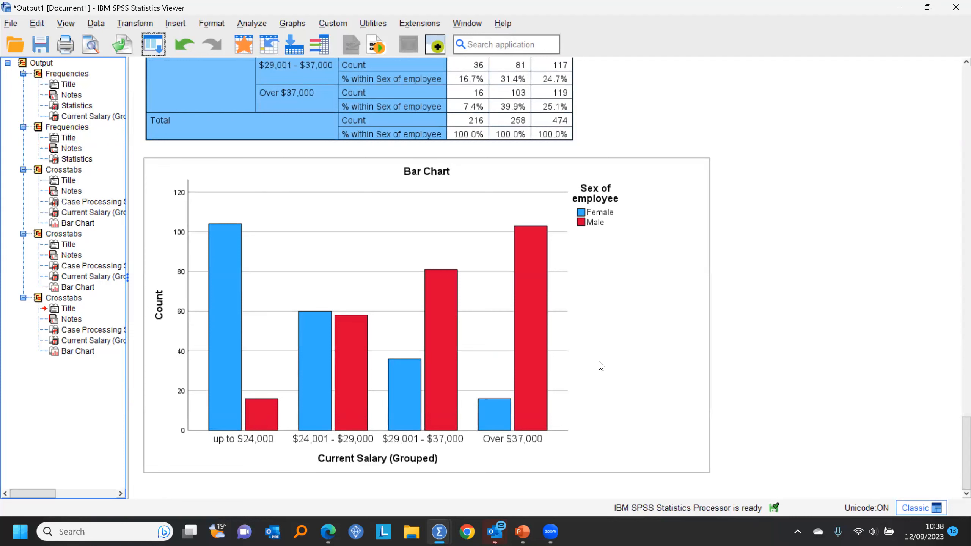
pyautogui.scroll(5, 872, 304)
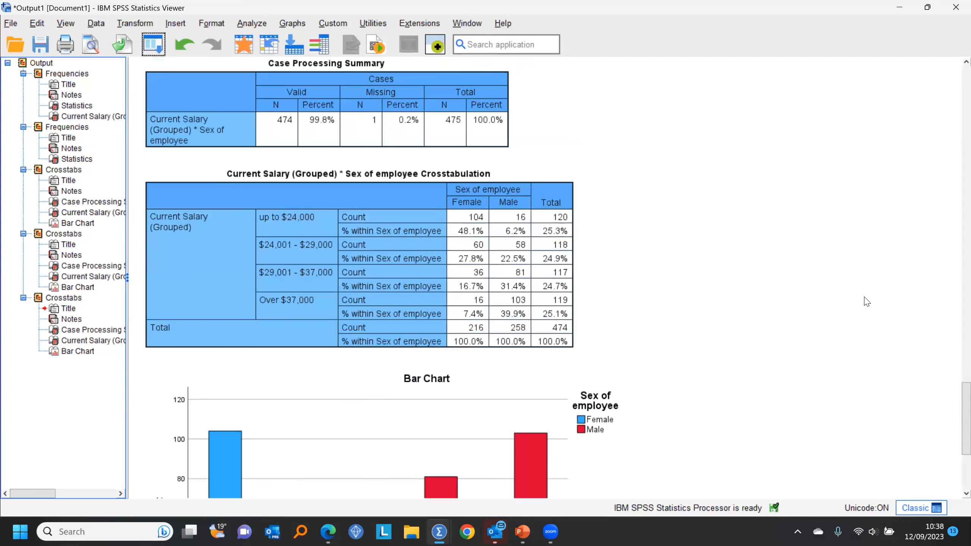
# Rerun the crosstab with Minority Classification replacing Sex of employee as the column variable, and review the output
pyautogui.click(153, 44)
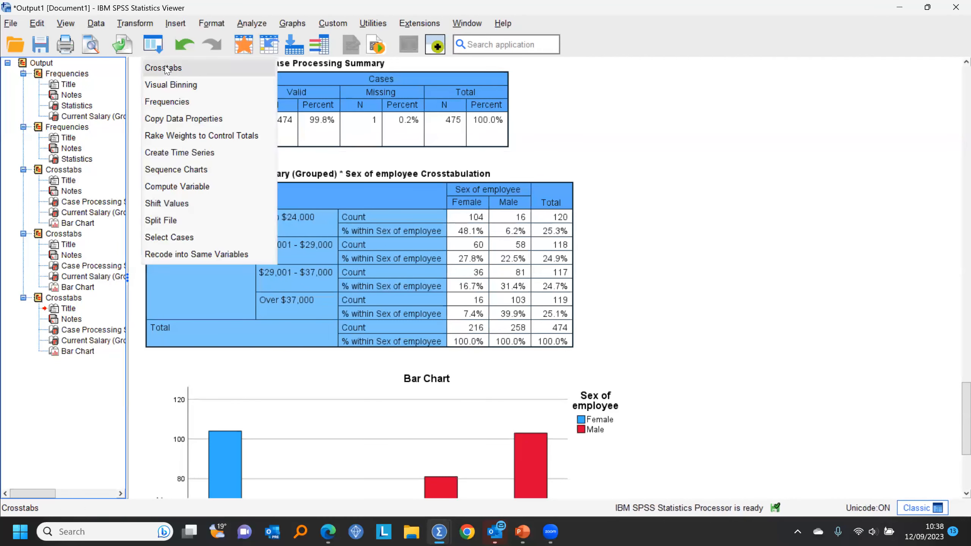
pyautogui.click(162, 68)
pyautogui.click(307, 147)
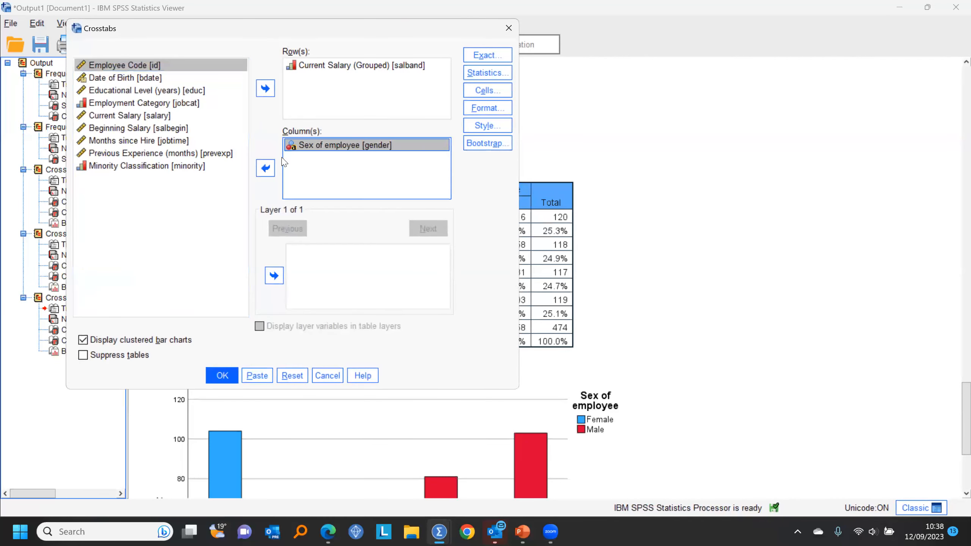
pyautogui.click(265, 168)
pyautogui.moveTo(144, 182); pyautogui.dragTo(324, 169)
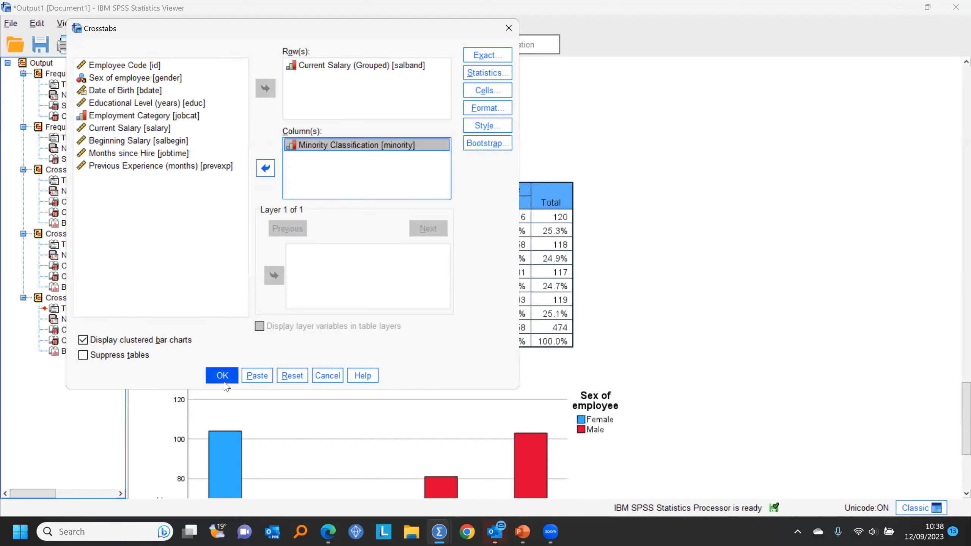
pyautogui.press('Return')
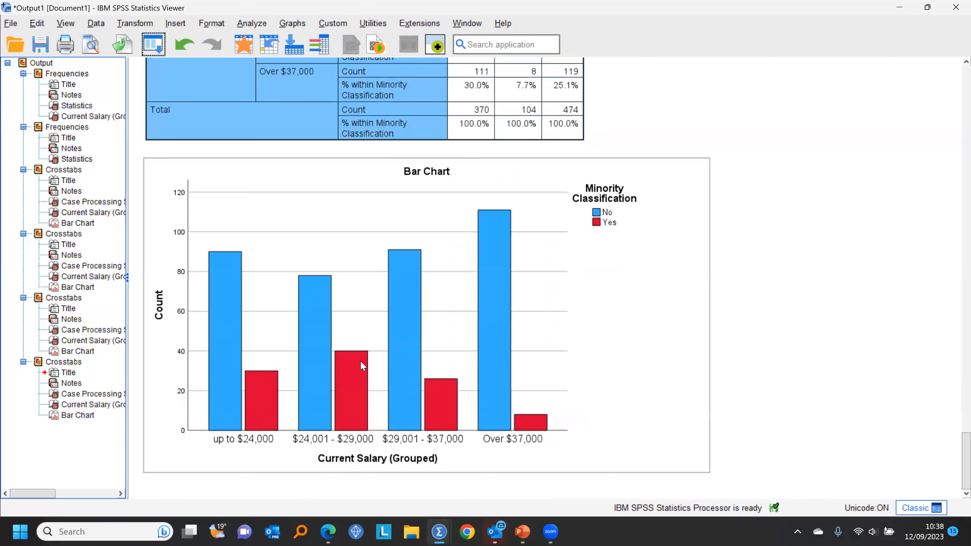
pyautogui.scroll(1, 955, 440)
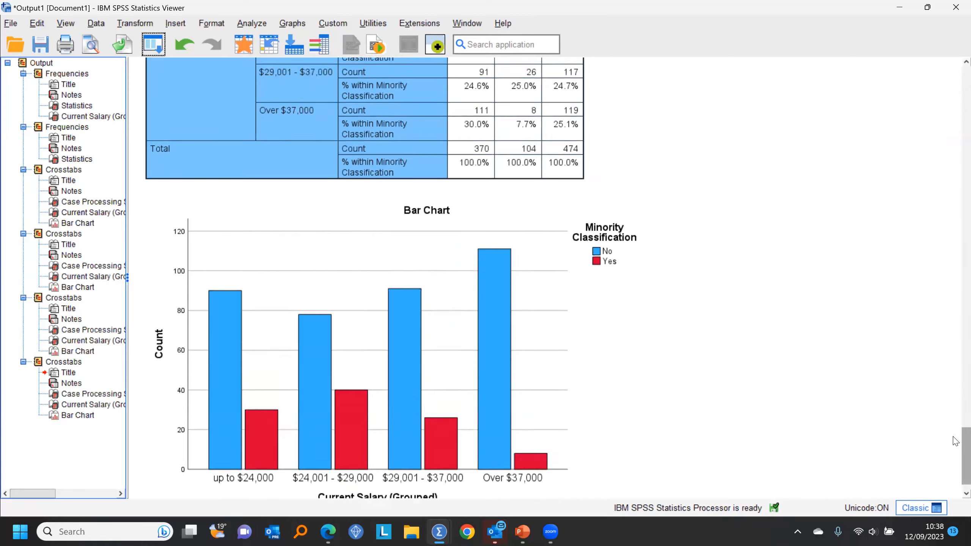
pyautogui.scroll(5, 955, 440)
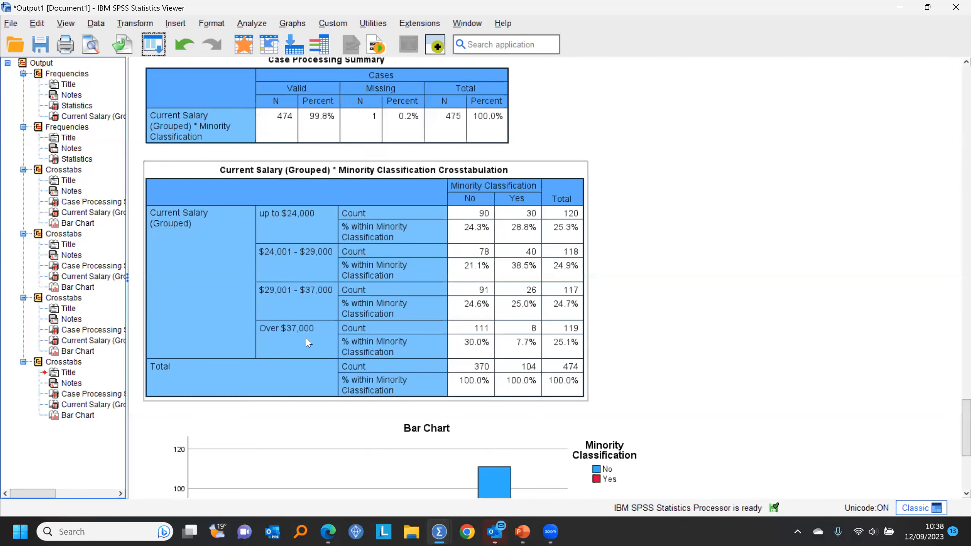
# Rerun the salary band crosstab with Minority Classification moved to the layer and Sex of employee as the column variable
pyautogui.scroll(-5, 815, 328)
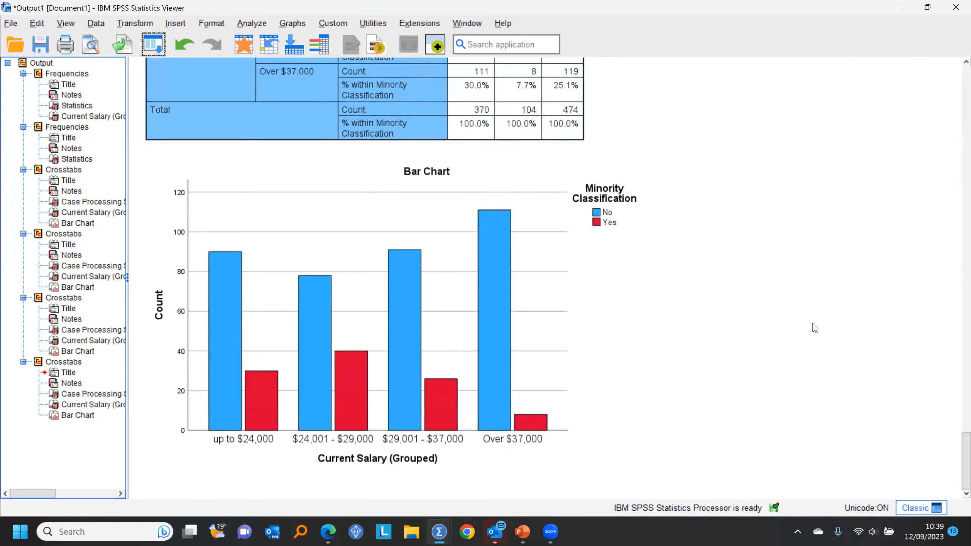
pyautogui.scroll(4, 815, 328)
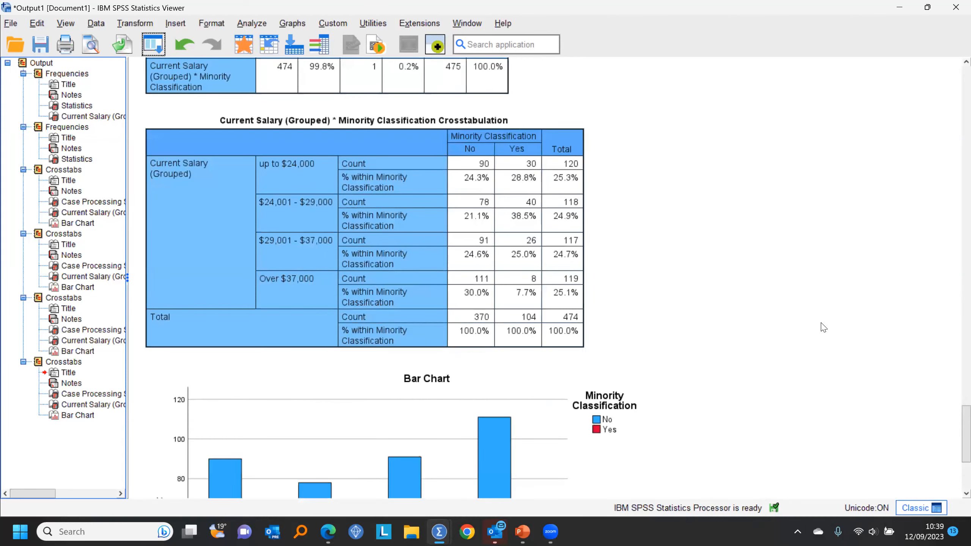
pyautogui.click(159, 45)
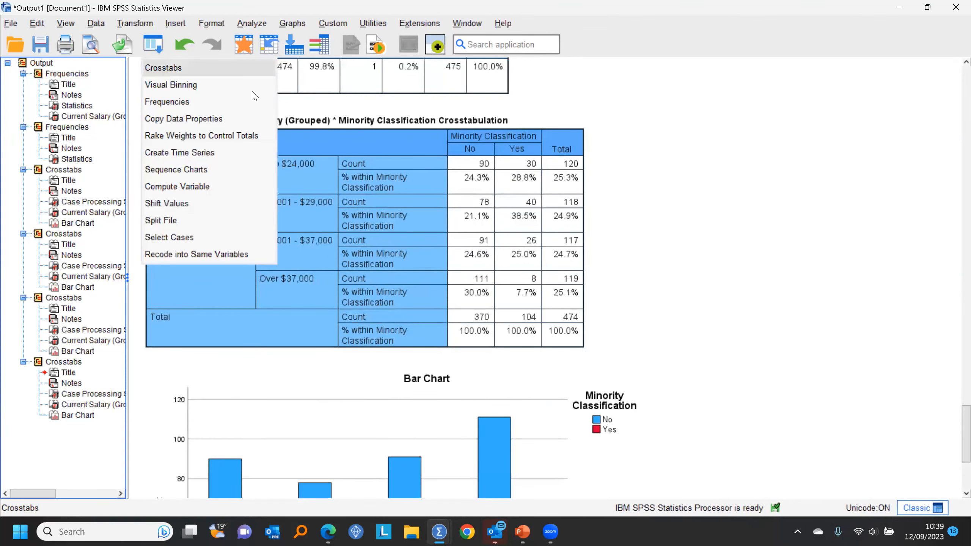
pyautogui.click(164, 69)
pyautogui.moveTo(315, 149); pyautogui.dragTo(326, 272)
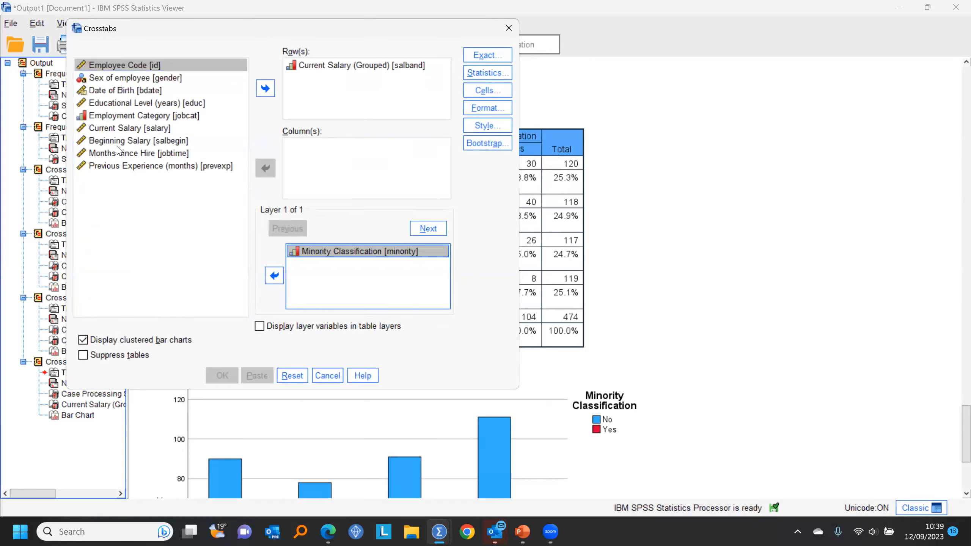
pyautogui.moveTo(125, 79); pyautogui.dragTo(314, 159)
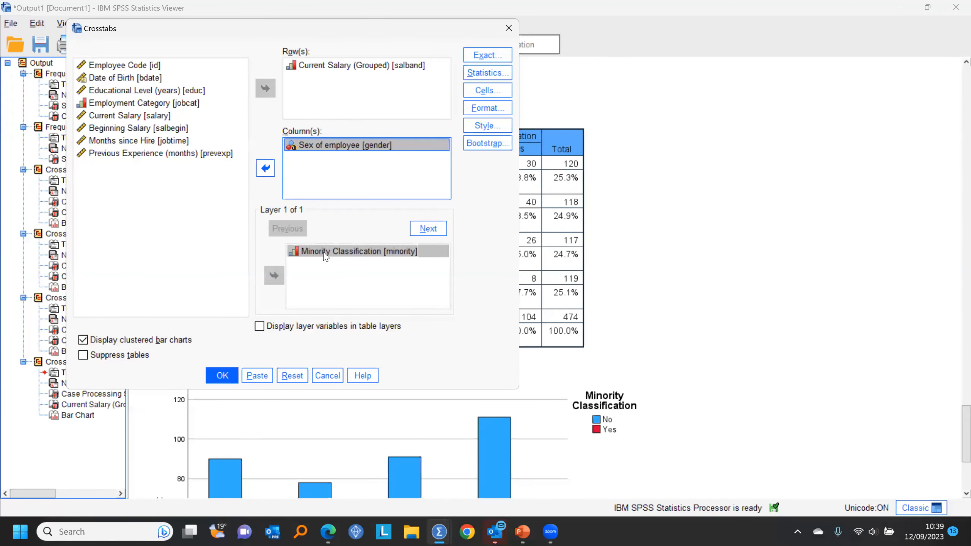
pyautogui.click(222, 375)
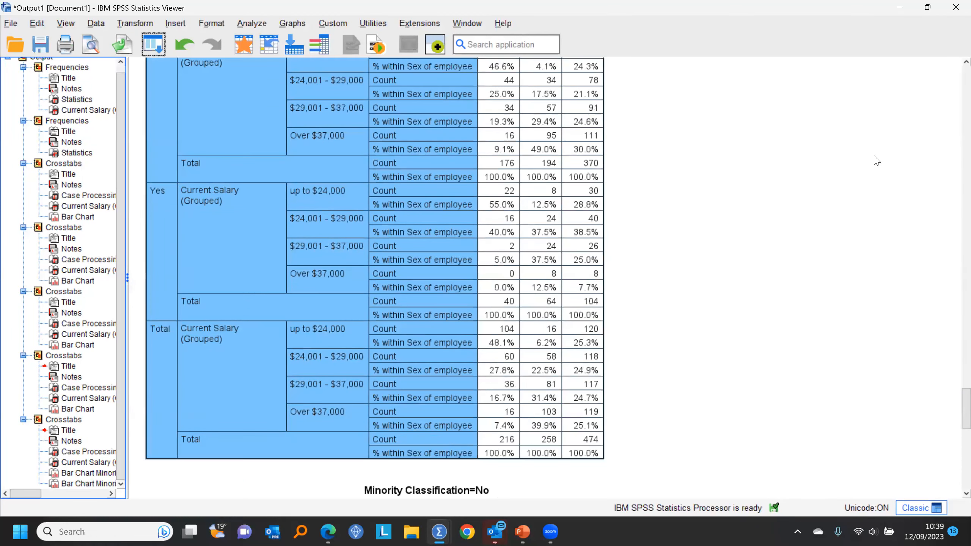
# Open the three-way crosstabulation for editing, pivot Minority Classification from the rows into the layer, and hide the table properties pane
pyautogui.click(478, 168)
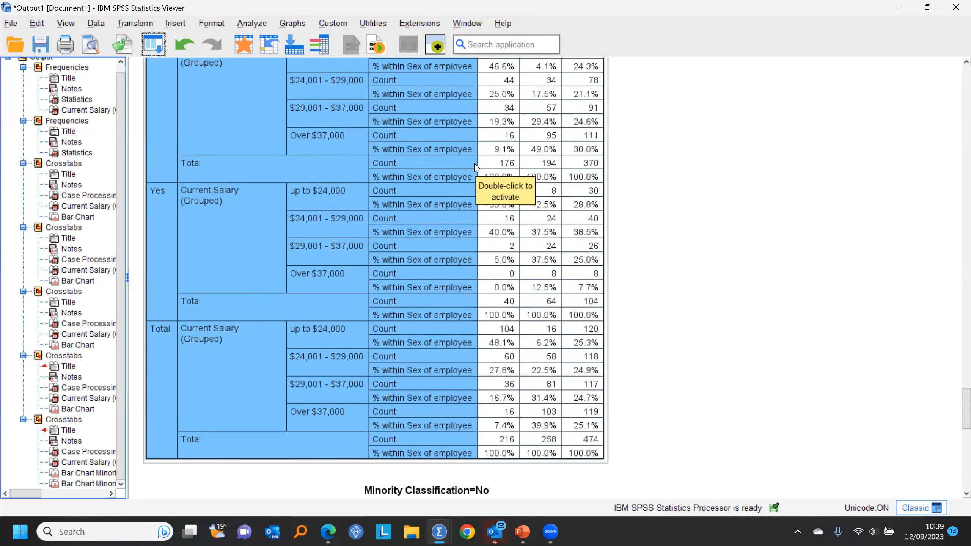
pyautogui.click(421, 215)
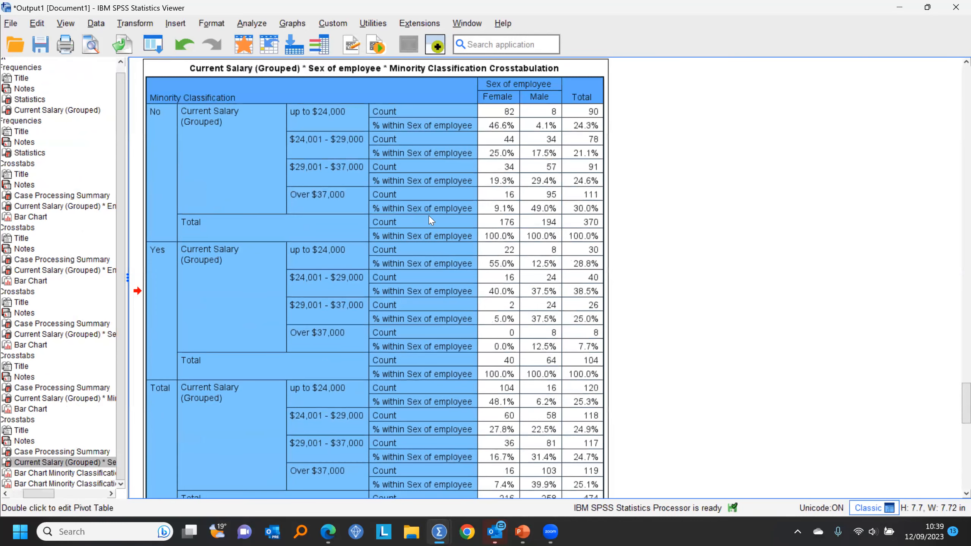
pyautogui.doubleClick(430, 219)
pyautogui.click(236, 45)
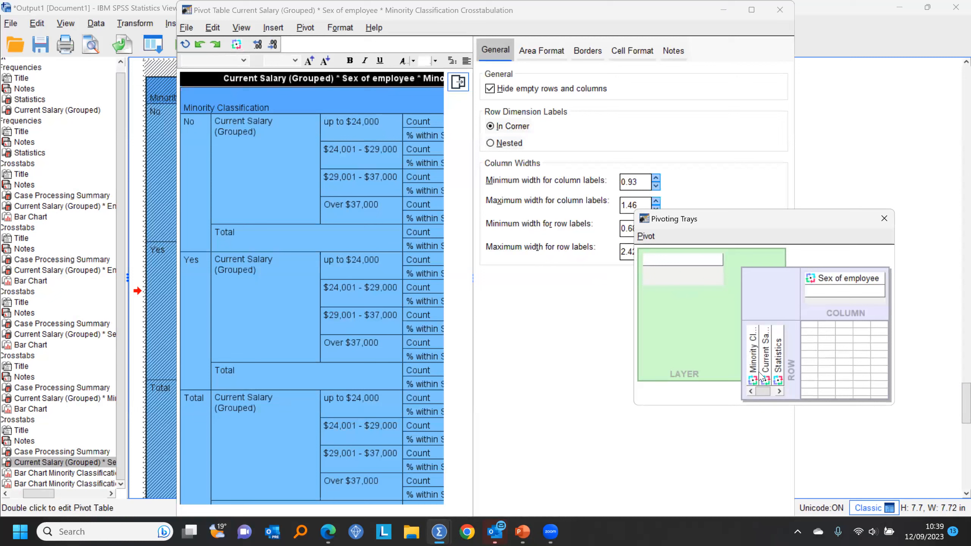
pyautogui.moveTo(754, 380); pyautogui.dragTo(689, 267)
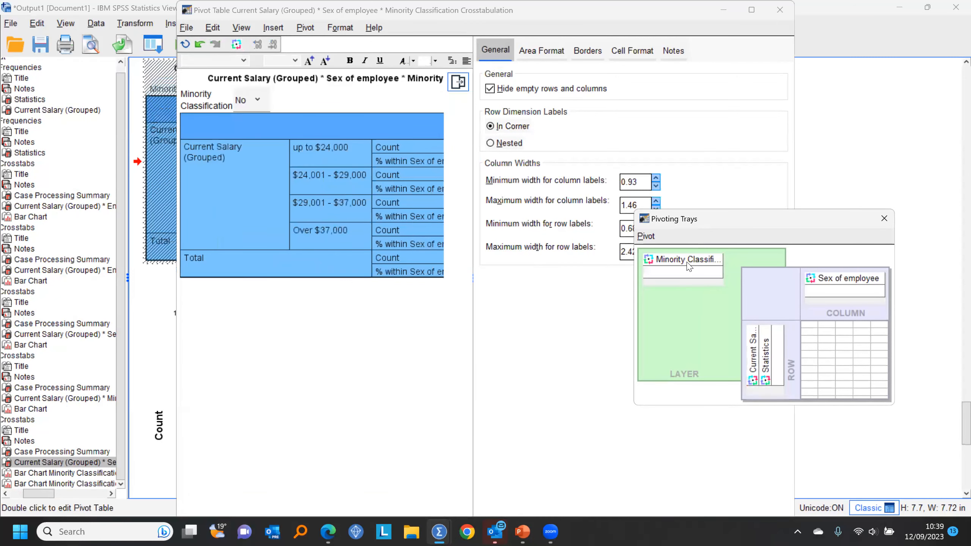
pyautogui.click(884, 219)
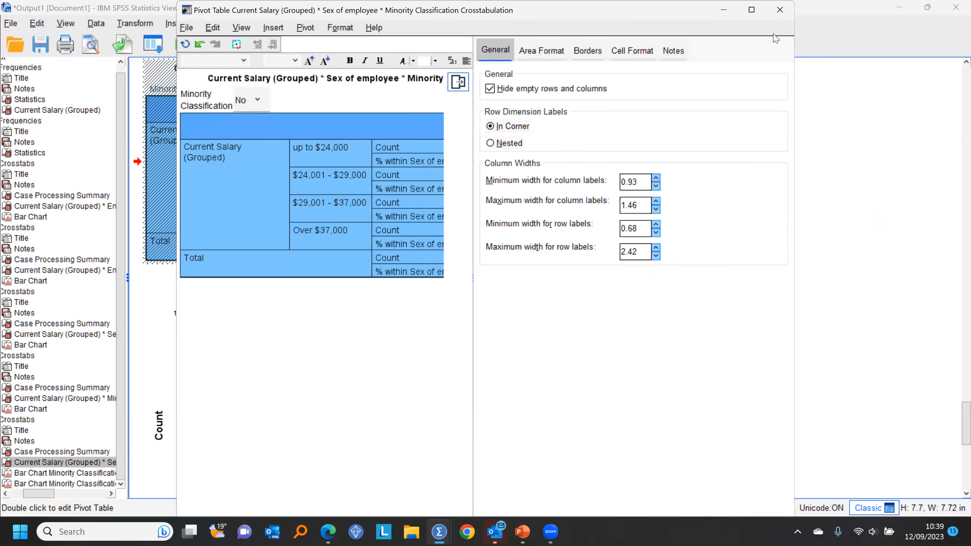
pyautogui.click(466, 85)
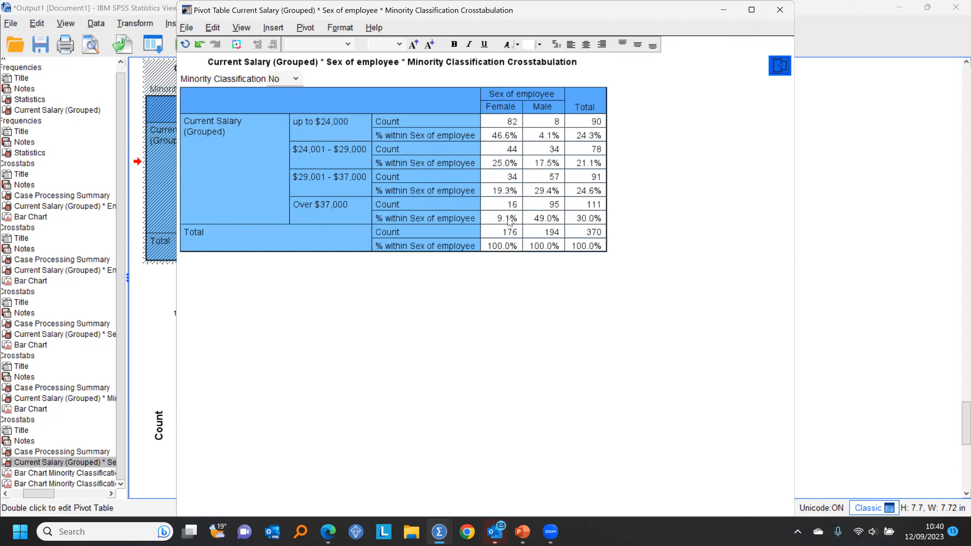
# Switch the salary by sex crosstabulation to the Minority Classification layer Yes and close the pivot table editor
pyautogui.click(546, 221)
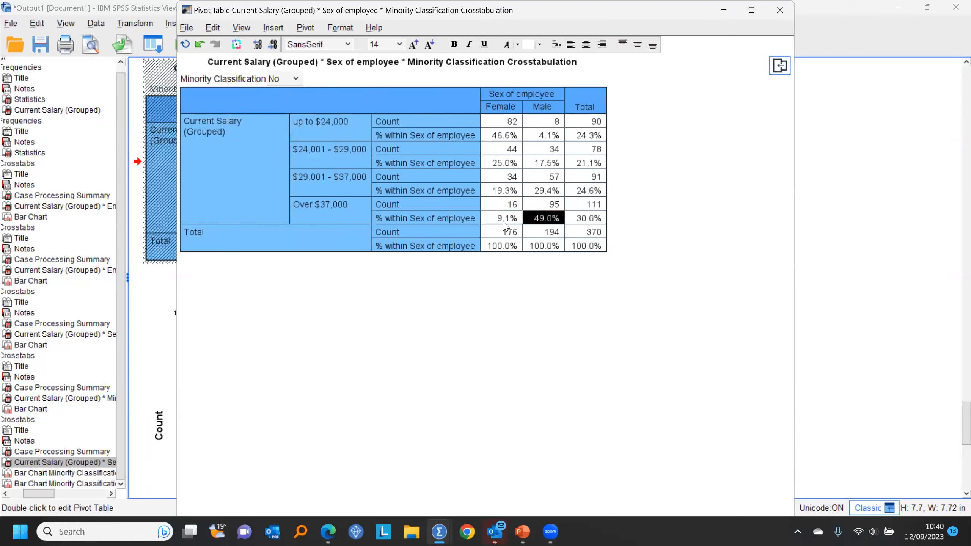
pyautogui.click(300, 79)
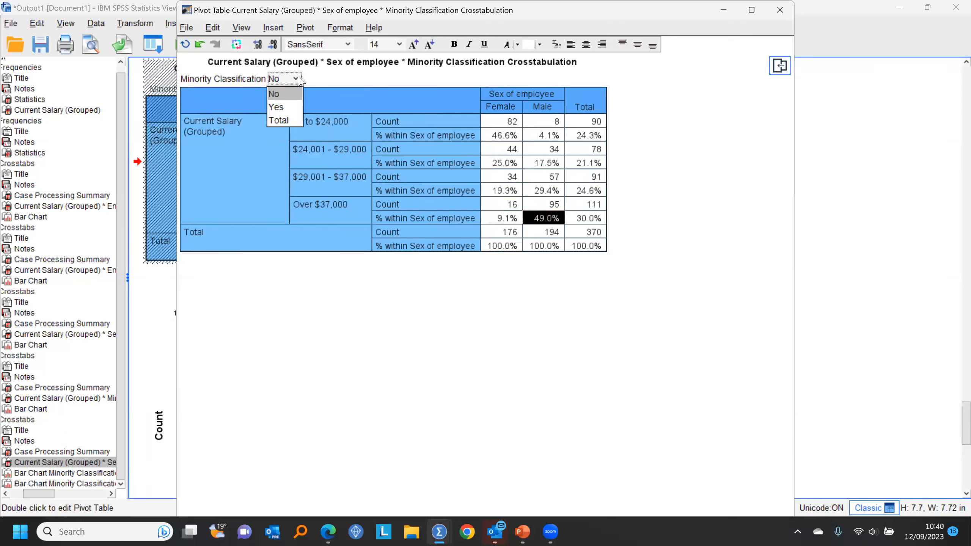
pyautogui.click(289, 110)
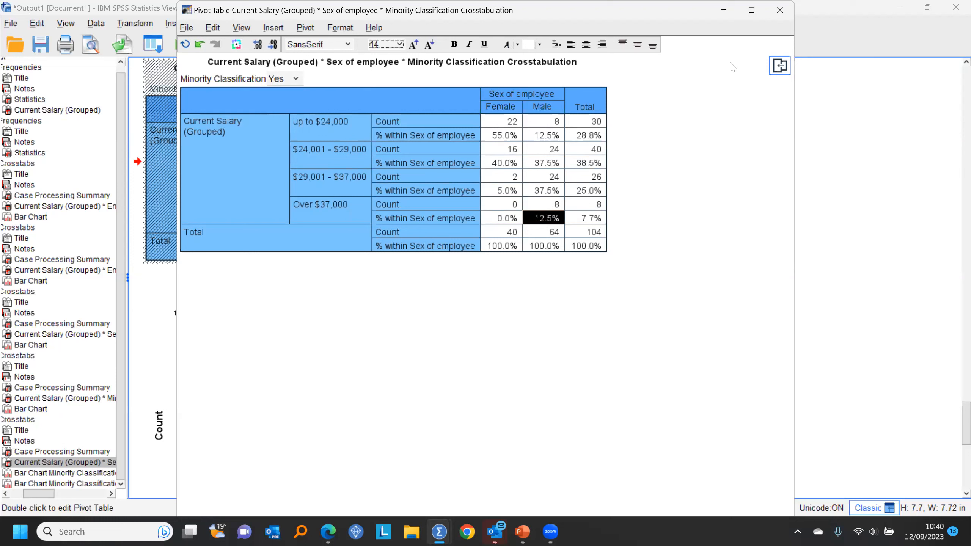
pyautogui.click(779, 9)
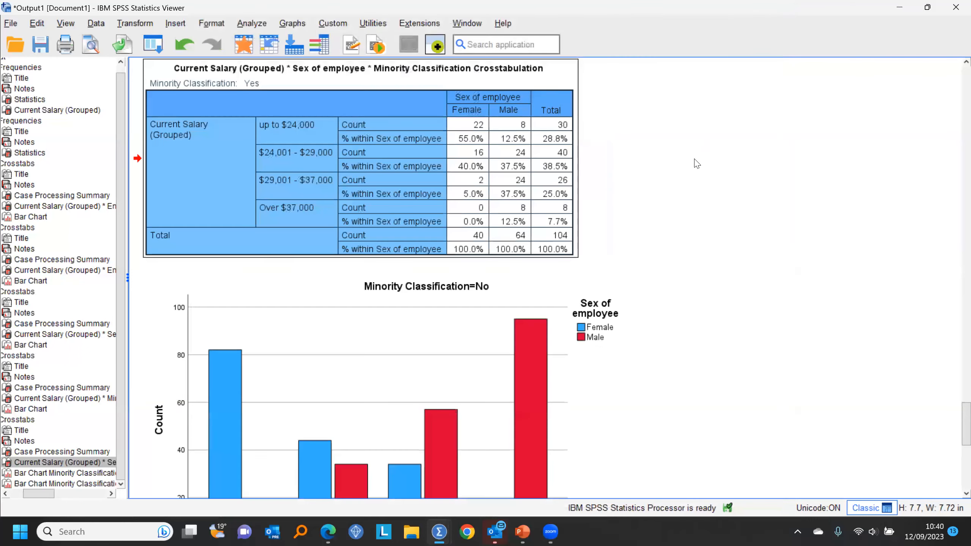
# Return to the dataset and run descriptive statistics on the jobcat variable directly from its column
pyautogui.click(245, 48)
pyautogui.click(375, 127)
pyautogui.rightClick(376, 127)
pyautogui.click(407, 306)
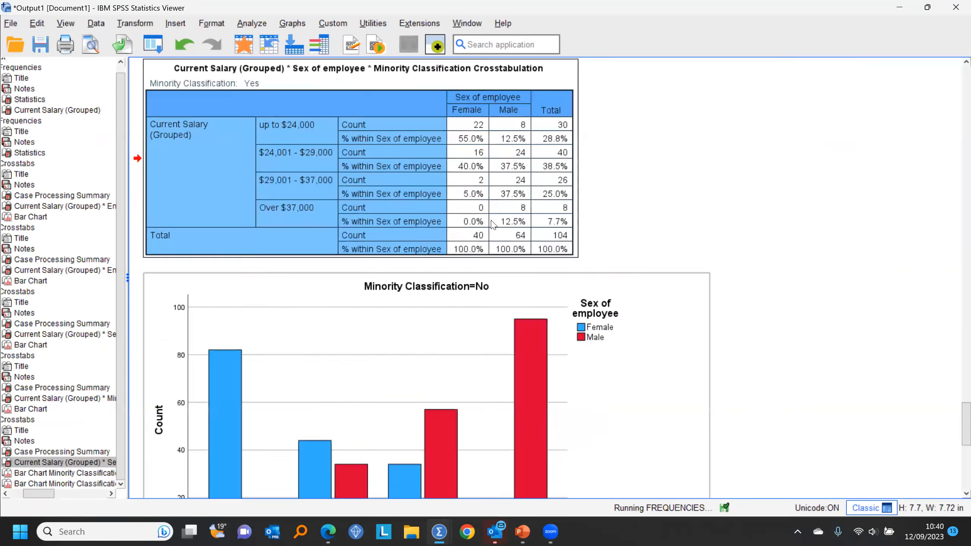
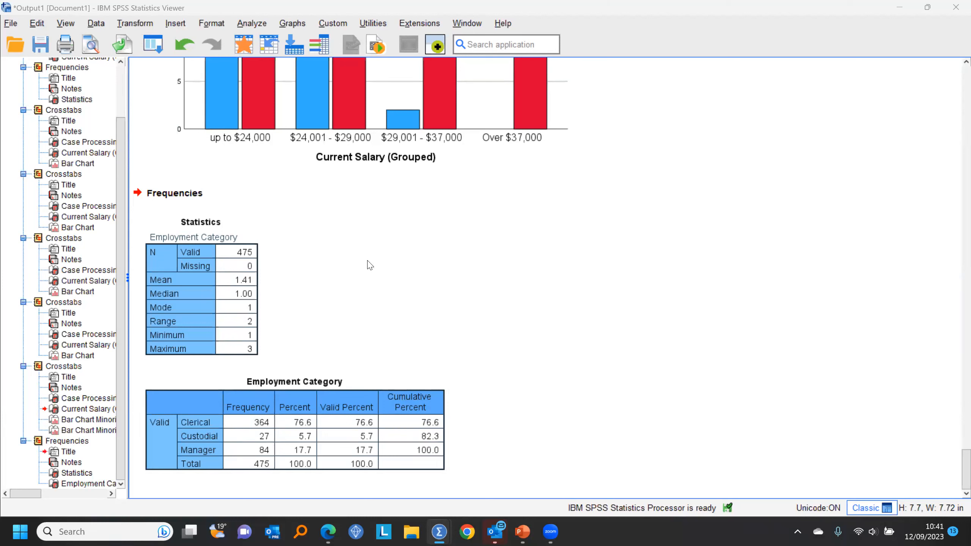
# Return to the dataset and set Select Cases to keep cases only if a condition is satisfied, opening the condition editor
pyautogui.click(244, 53)
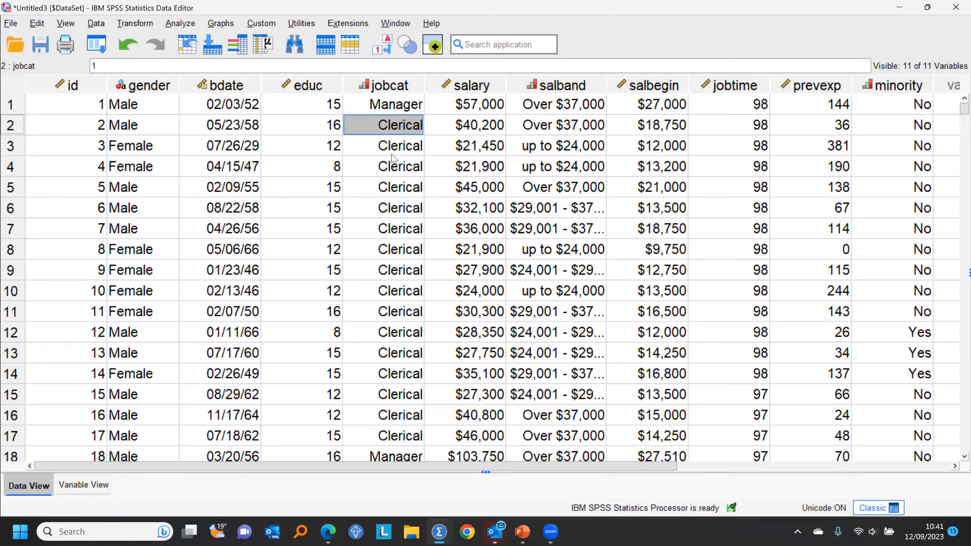
pyautogui.click(95, 25)
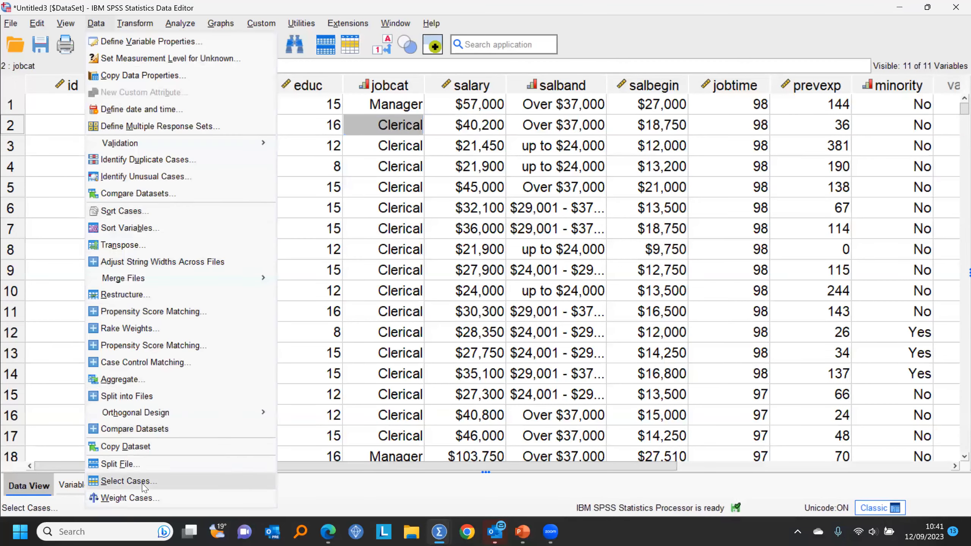
pyautogui.click(164, 475)
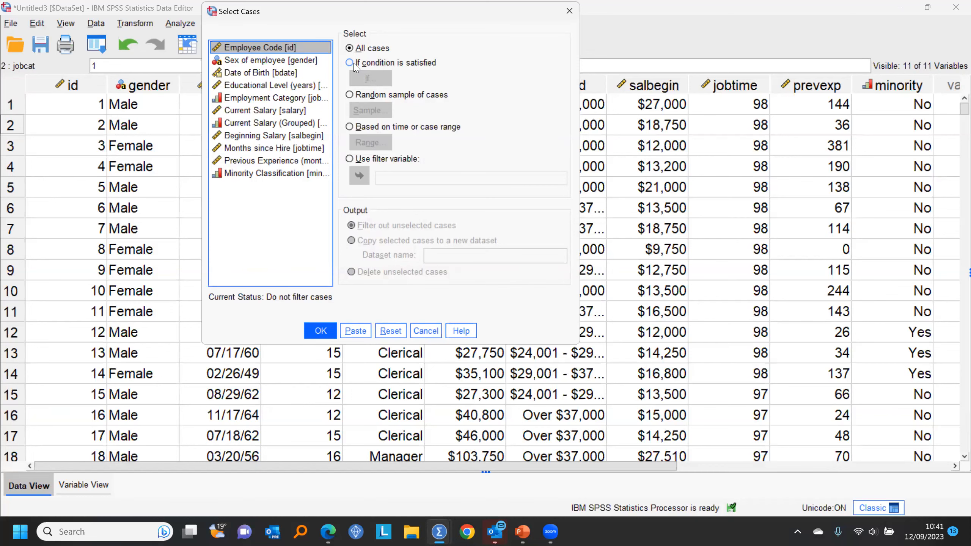
pyautogui.click(355, 64)
pyautogui.click(370, 78)
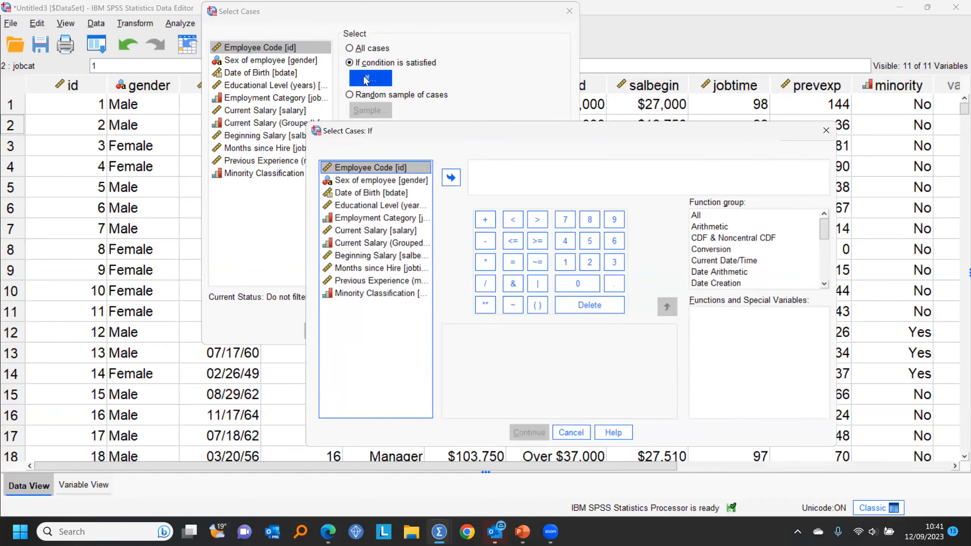
# Begin the selection condition with Employment Category and the not-equal operator, giving jobcat ~=
pyautogui.moveTo(395, 136); pyautogui.dragTo(335, 67)
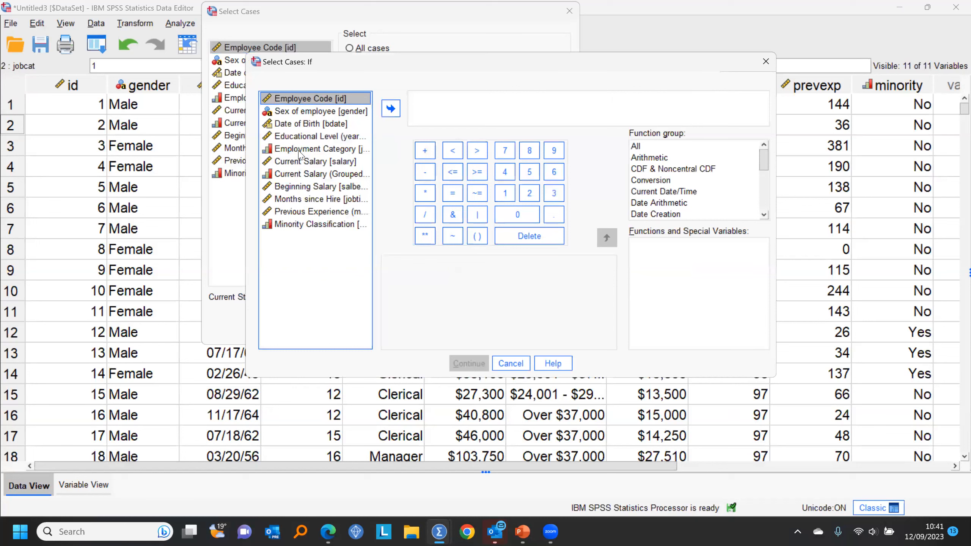
pyautogui.click(305, 149)
pyautogui.moveTo(305, 153); pyautogui.dragTo(417, 106)
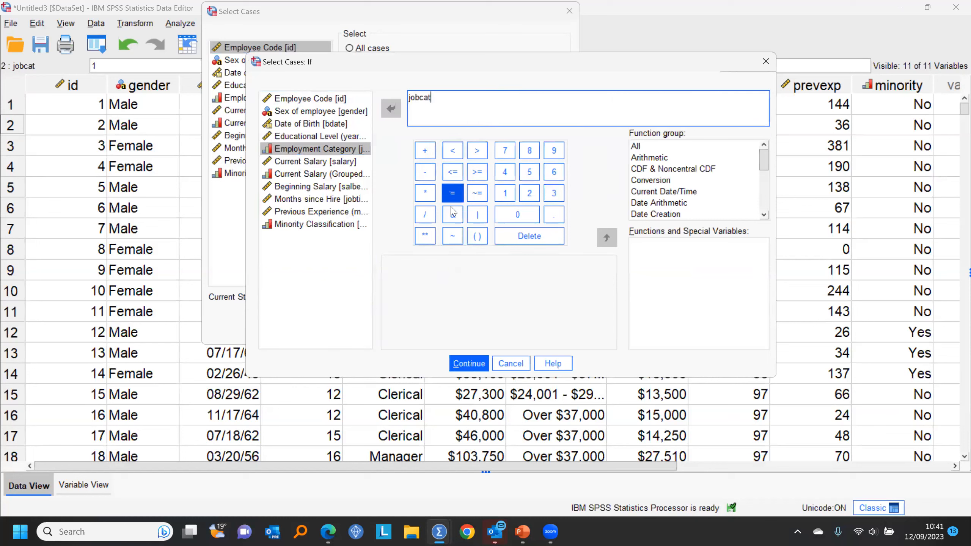
pyautogui.click(476, 193)
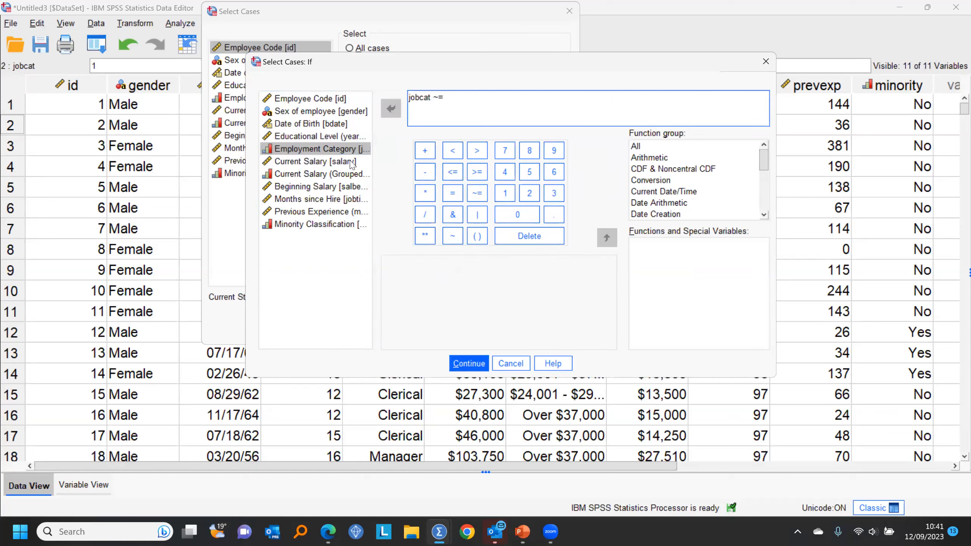
# Look up the value labels of Employment Category in its variable information
pyautogui.rightClick(325, 148)
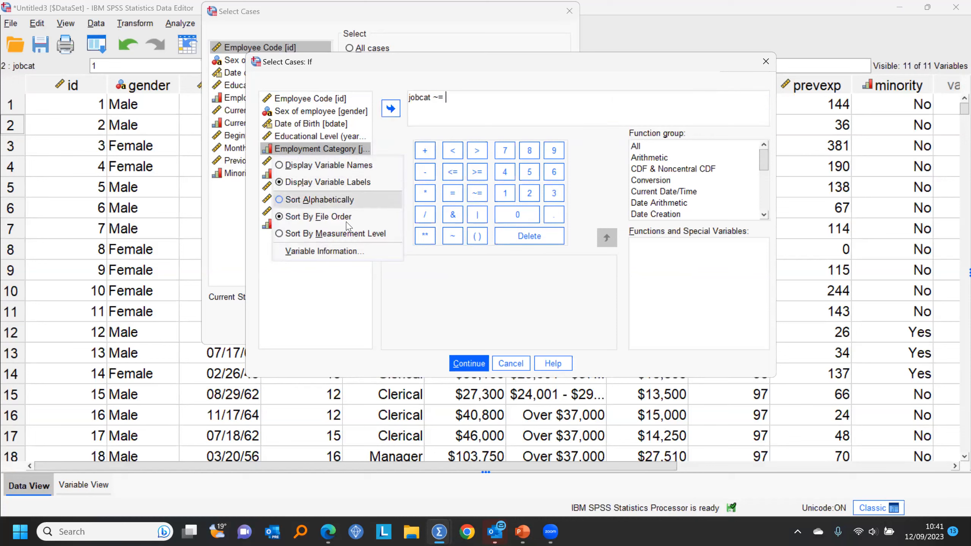
pyautogui.click(342, 252)
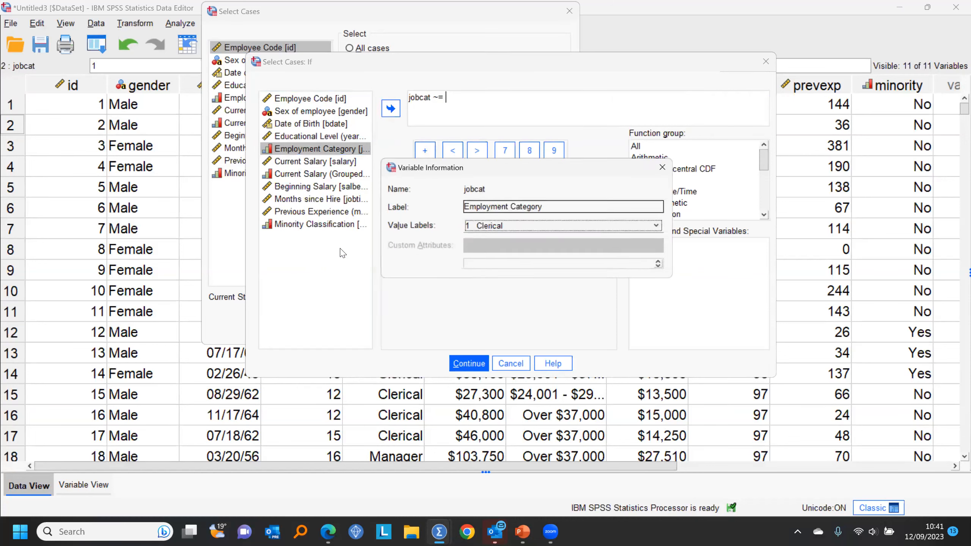
pyautogui.click(549, 228)
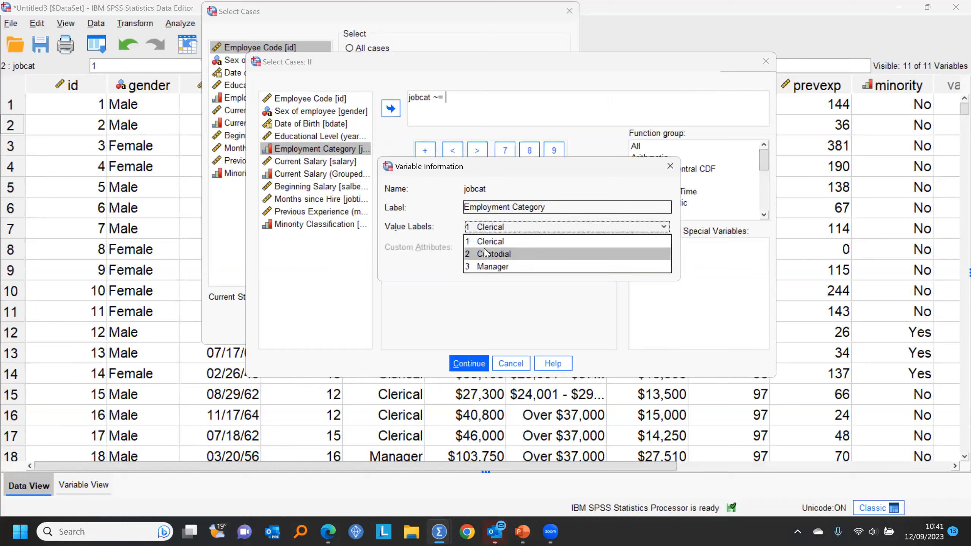
pyautogui.click(670, 166)
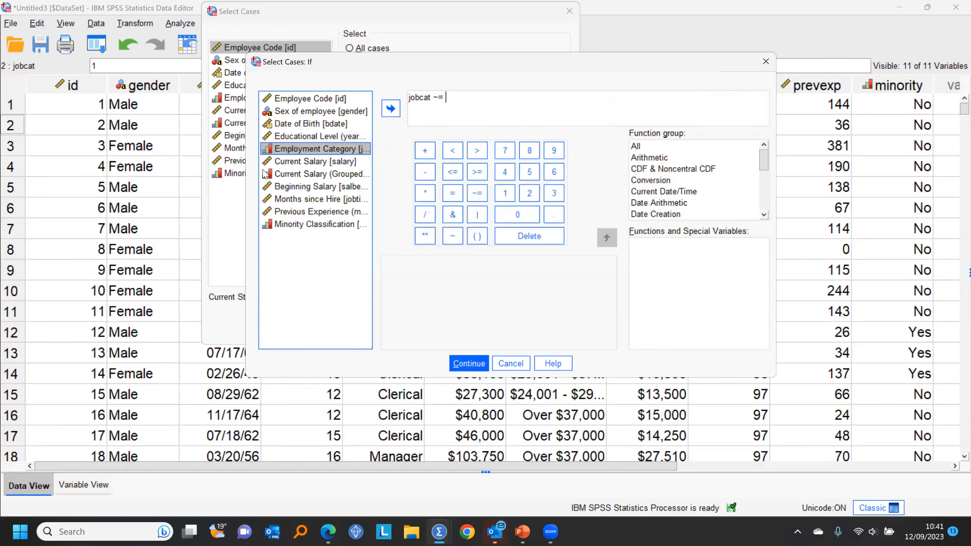
# Widen the condition editor to show full variable labels and look up the value labels of Current Salary (Grouped)
pyautogui.moveTo(242, 180); pyautogui.dragTo(90, 168)
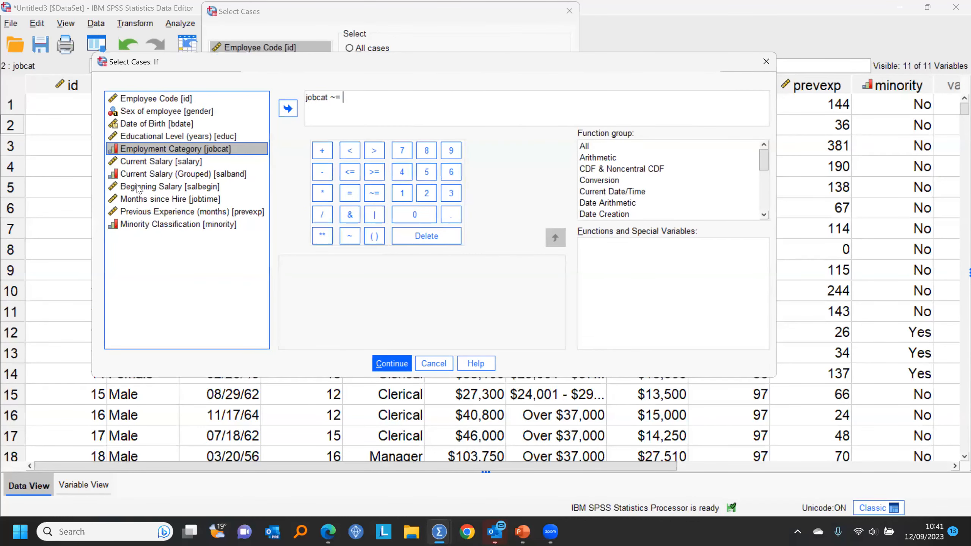
pyautogui.click(137, 175)
pyautogui.rightClick(137, 175)
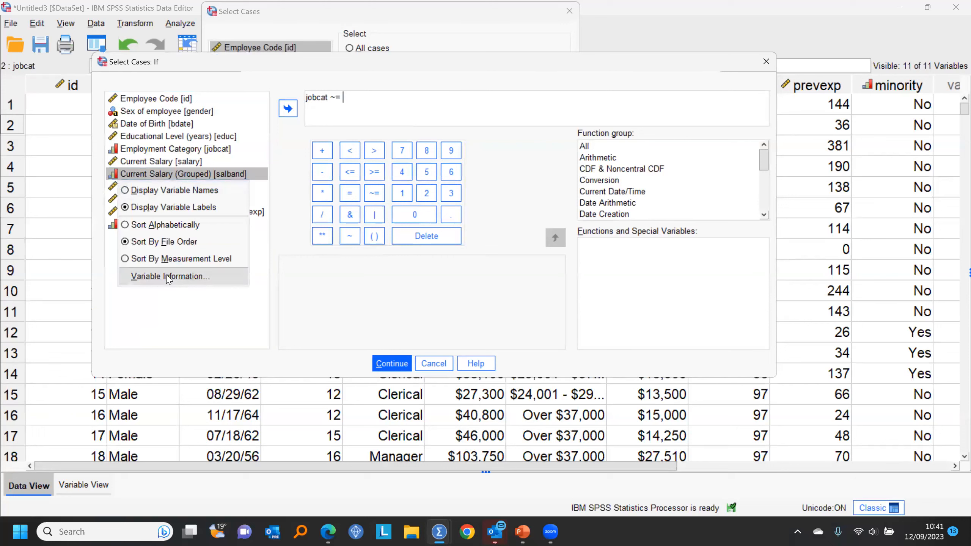
pyautogui.click(222, 279)
pyautogui.click(557, 229)
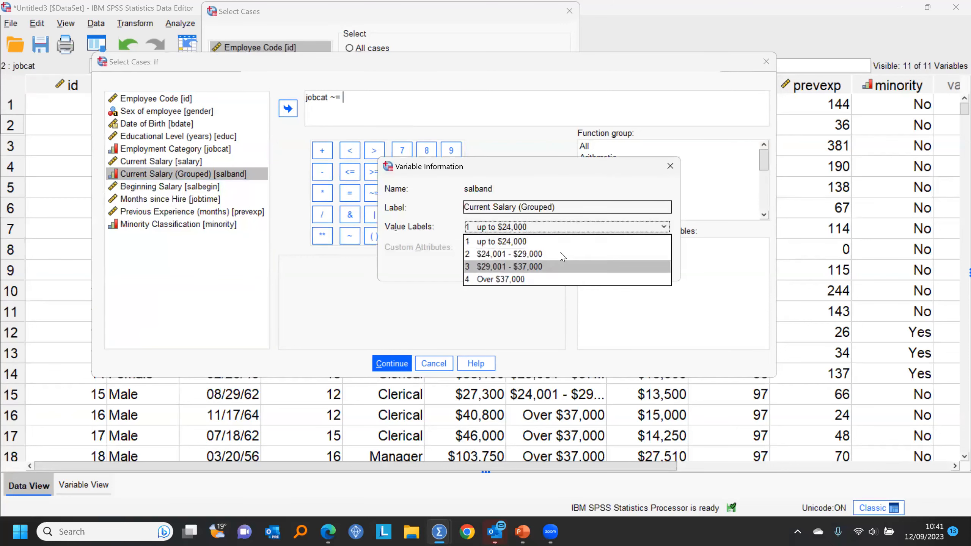
pyautogui.click(670, 166)
# Complete the selection condition as jobcat ~= 2 and apply the case filter
pyautogui.click(398, 101)
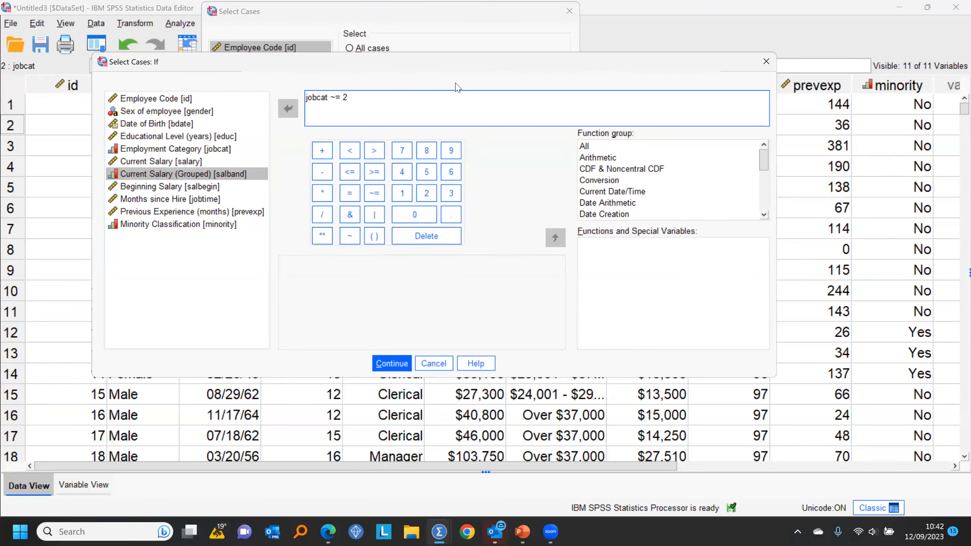
pyautogui.moveTo(458, 58); pyautogui.dragTo(446, 14)
pyautogui.click(378, 318)
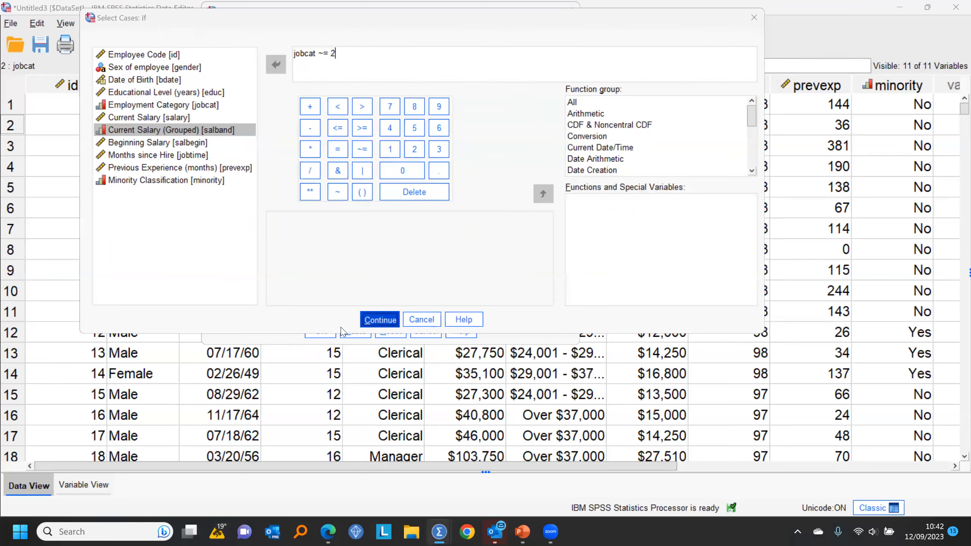
pyautogui.click(321, 329)
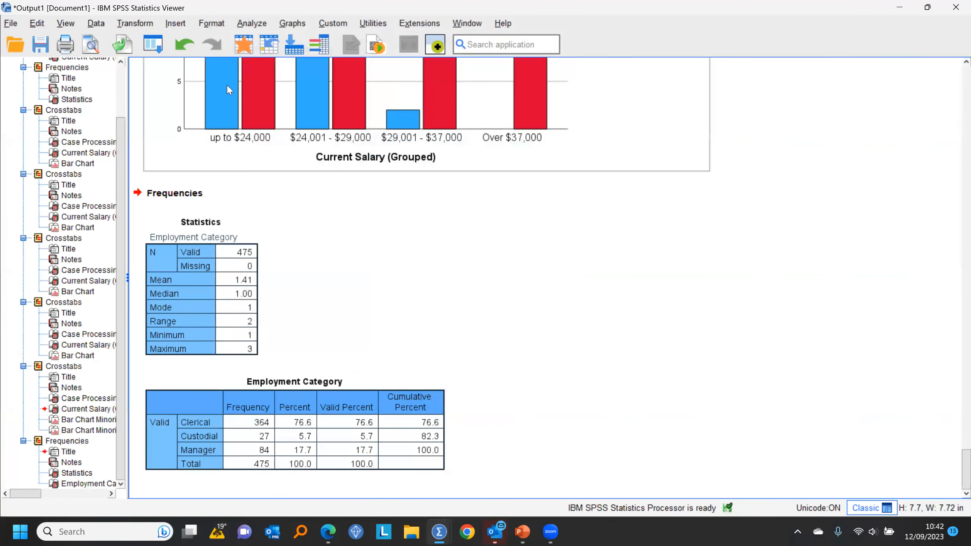
# Return to the filtered dataset and rerun descriptive statistics on the jobcat variable
pyautogui.click(244, 44)
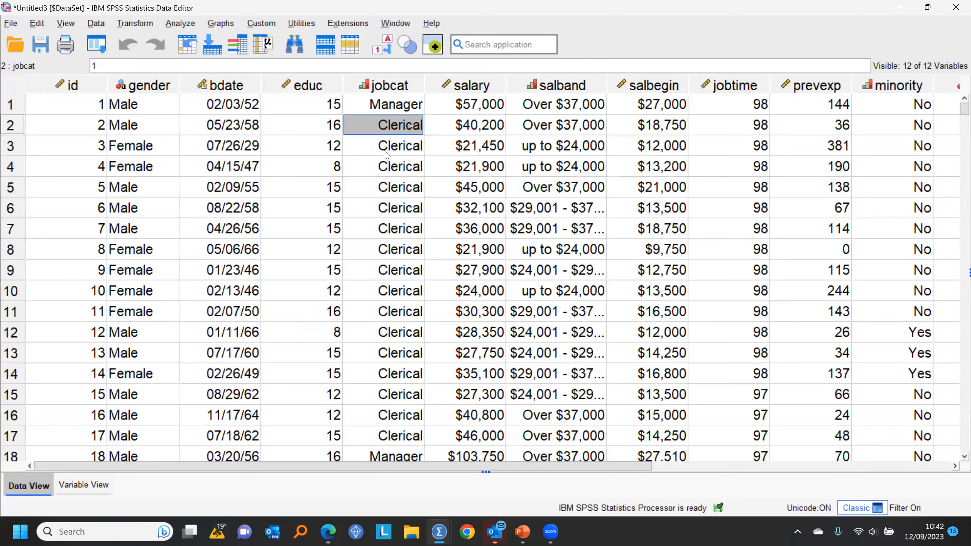
pyautogui.rightClick(391, 132)
pyautogui.click(373, 131)
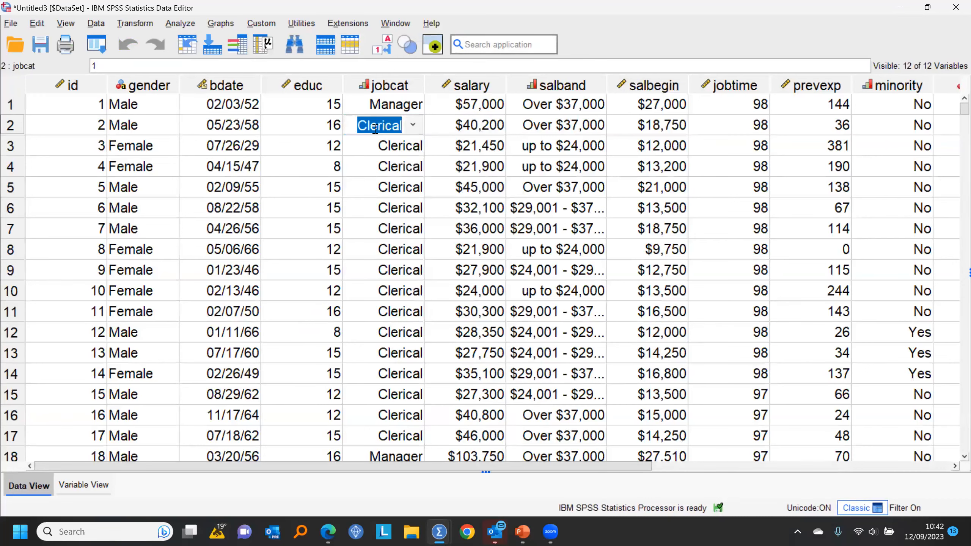
pyautogui.rightClick(377, 162)
pyautogui.click(430, 341)
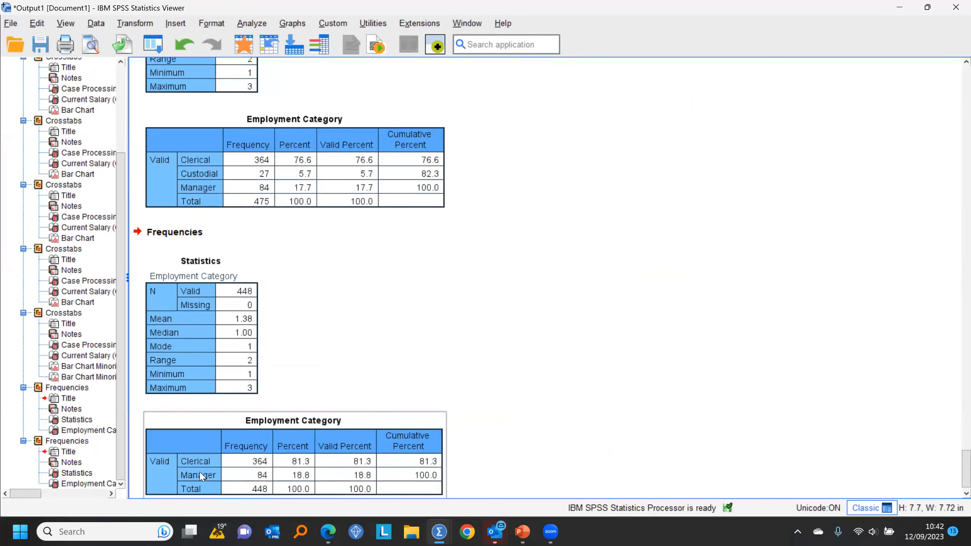
# Copy the cases selected by jobcat ~= 2 to a new dataset named No_Custodial and bring that dataset to the front
pyautogui.click(245, 46)
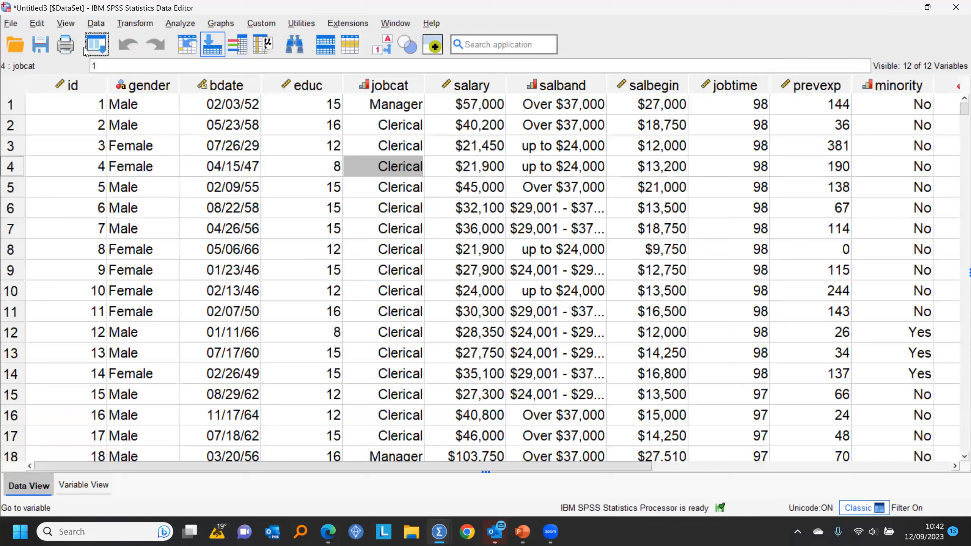
pyautogui.click(95, 24)
pyautogui.click(413, 263)
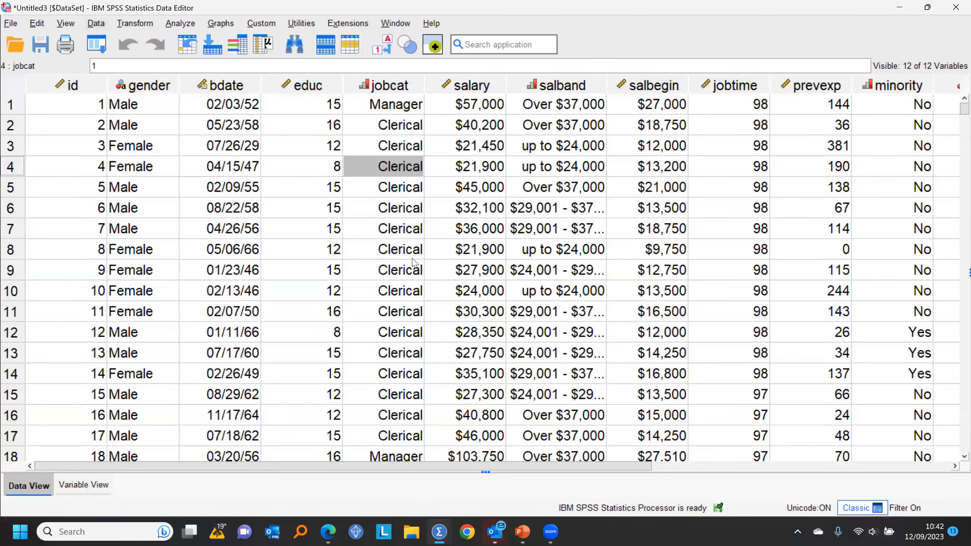
pyautogui.click(361, 240)
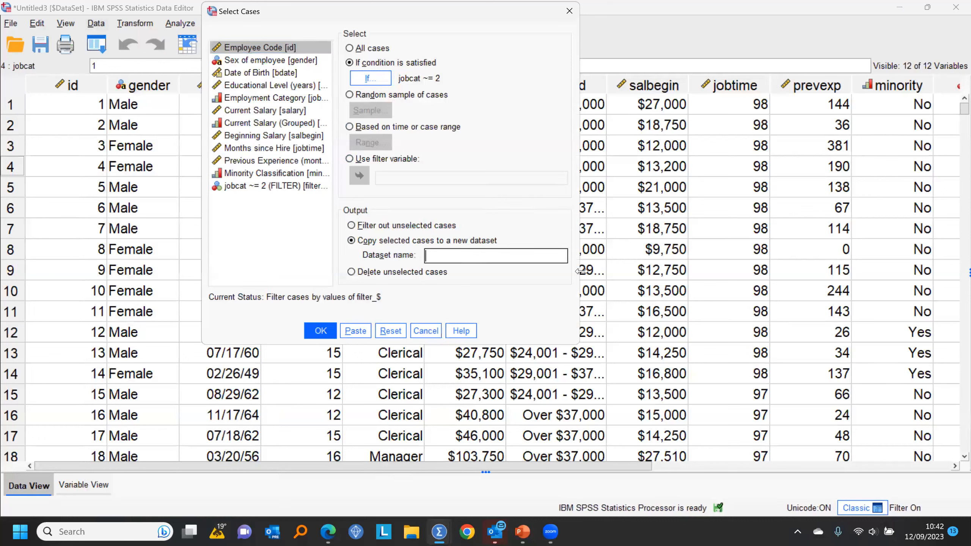
pyautogui.write('No_Cus')
pyautogui.write('me')
pyautogui.press('BackSpace')
pyautogui.press('BackSpace')
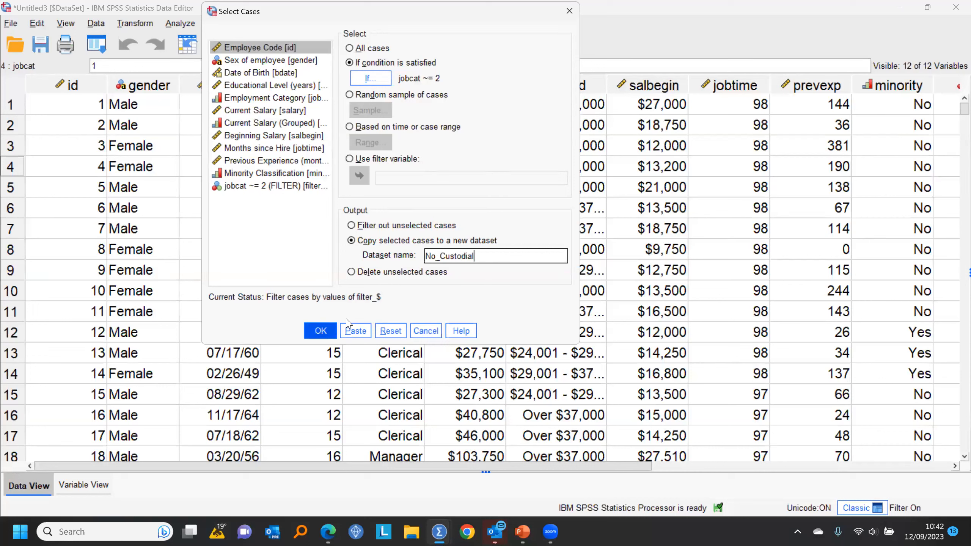
pyautogui.press('Return')
pyautogui.click(395, 23)
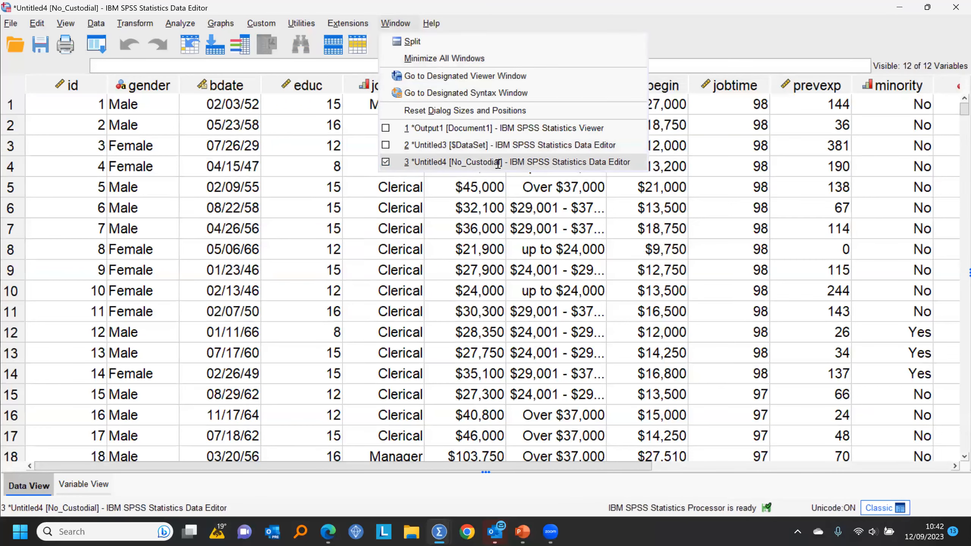
pyautogui.click(470, 162)
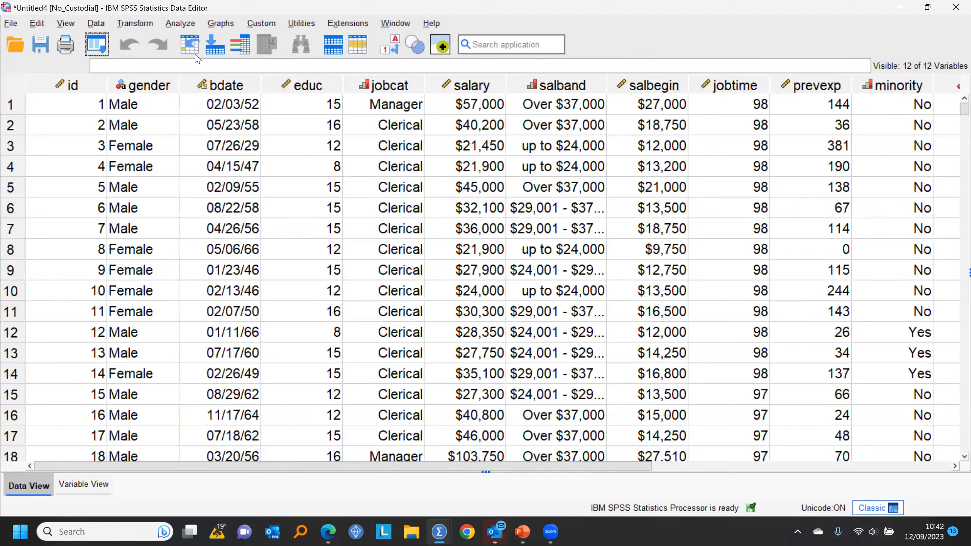
# Set up a Means comparison with Beginning Salary as the dependent variable and Employment Category as the first-layer independent variable
pyautogui.click(181, 24)
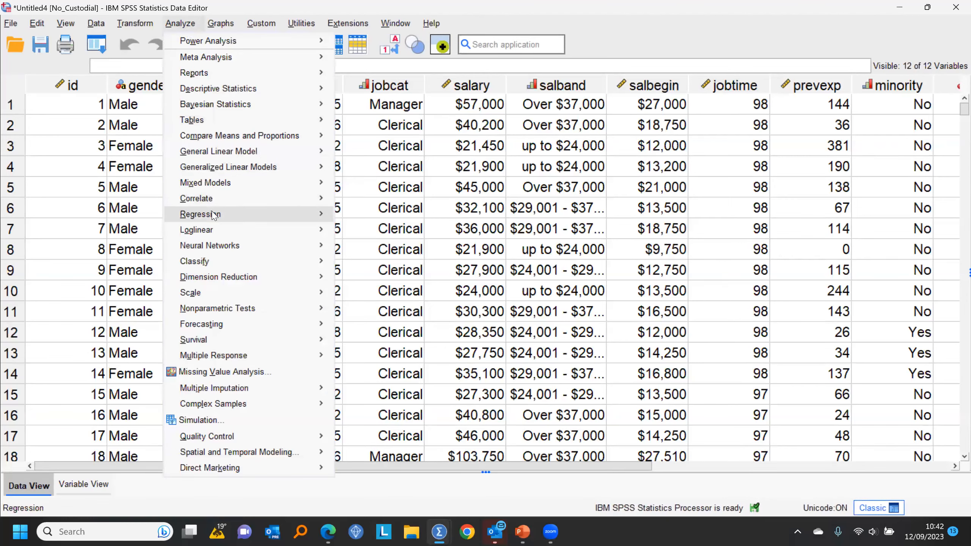
pyautogui.moveTo(217, 203)
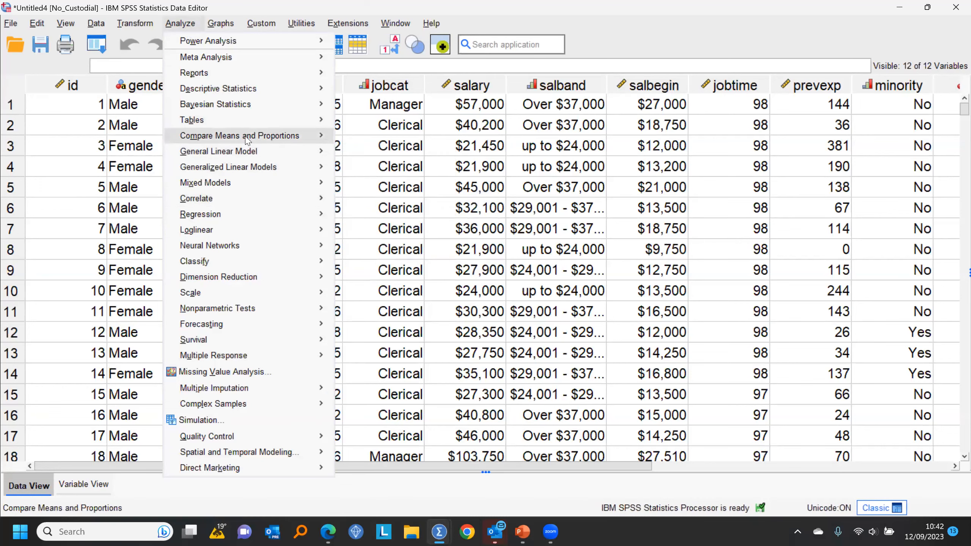
pyautogui.moveTo(247, 137)
pyautogui.click(374, 139)
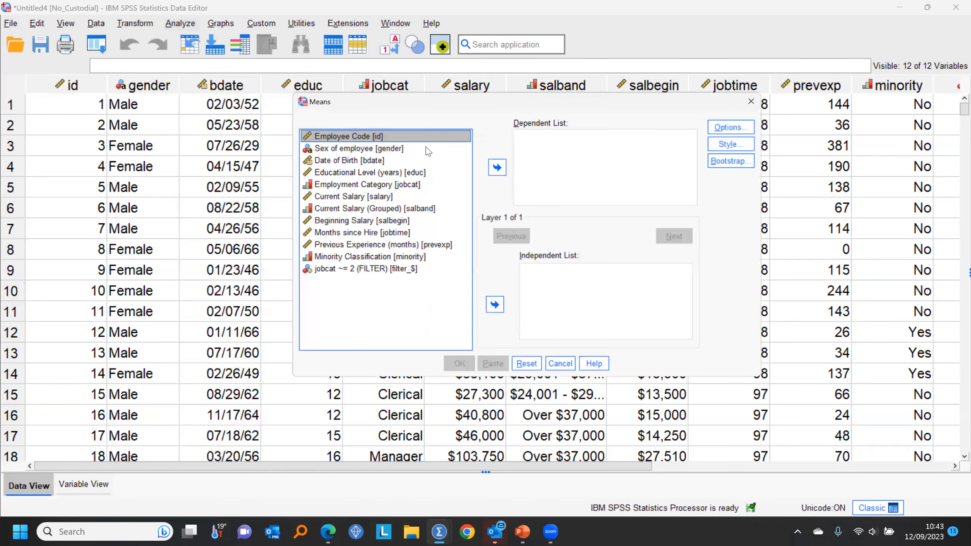
pyautogui.click(343, 223)
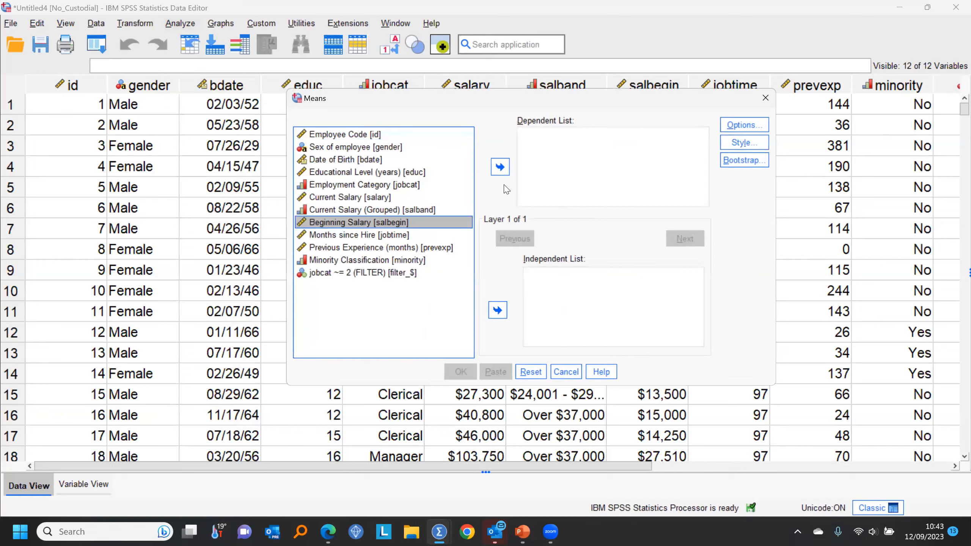
pyautogui.click(499, 168)
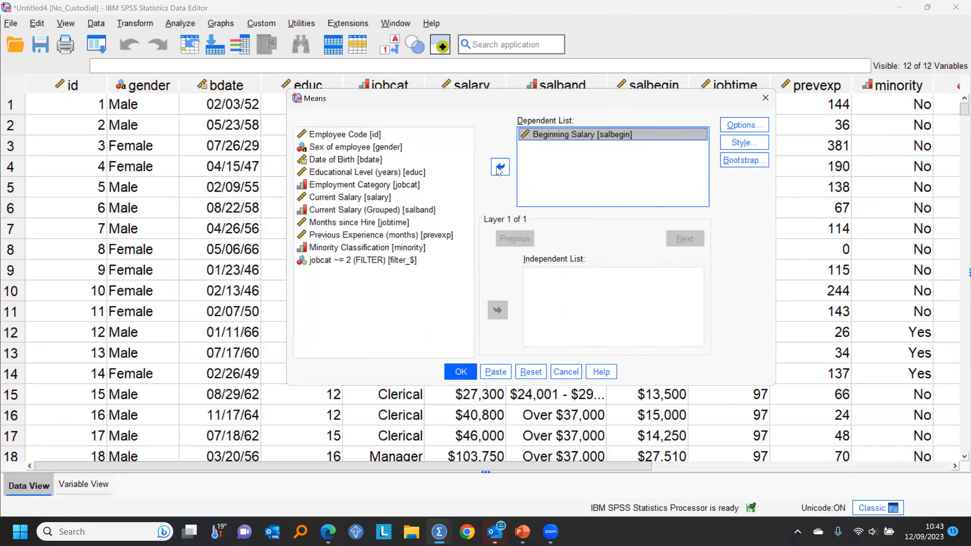
pyautogui.moveTo(345, 186); pyautogui.dragTo(545, 297)
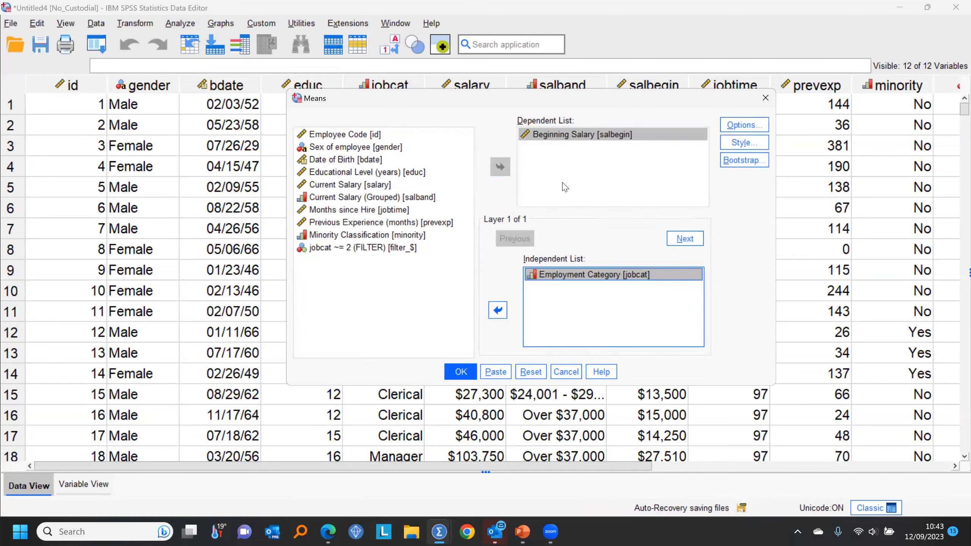
# Add Minority Classification as the second layer, run the Means procedure and examine the Beginning Salary report
pyautogui.click(691, 240)
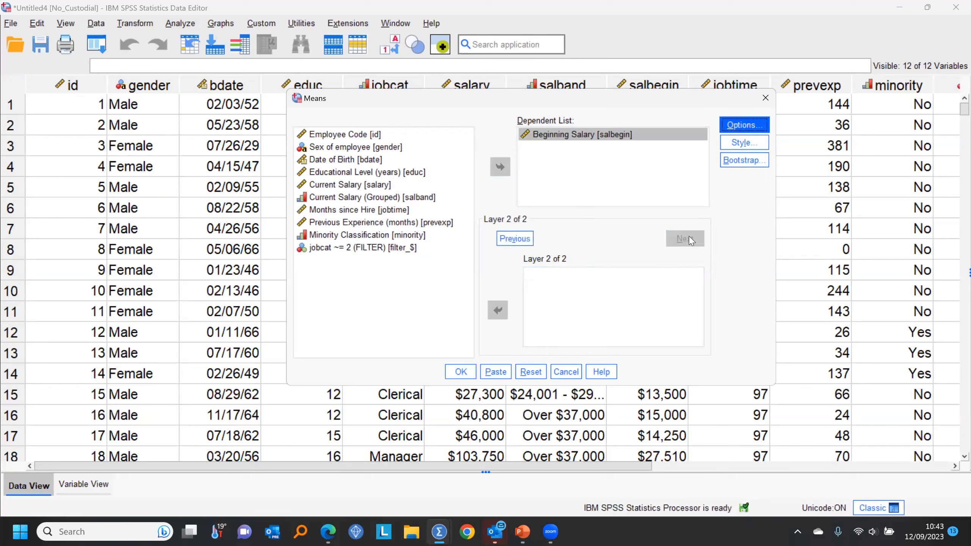
pyautogui.moveTo(335, 237); pyautogui.dragTo(577, 293)
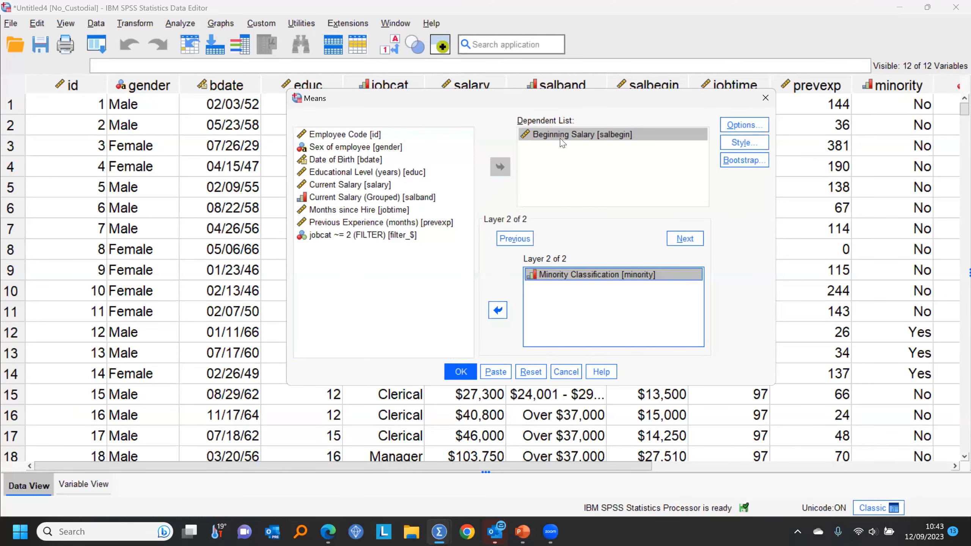
pyautogui.moveTo(545, 95); pyautogui.dragTo(534, 14)
pyautogui.click(450, 290)
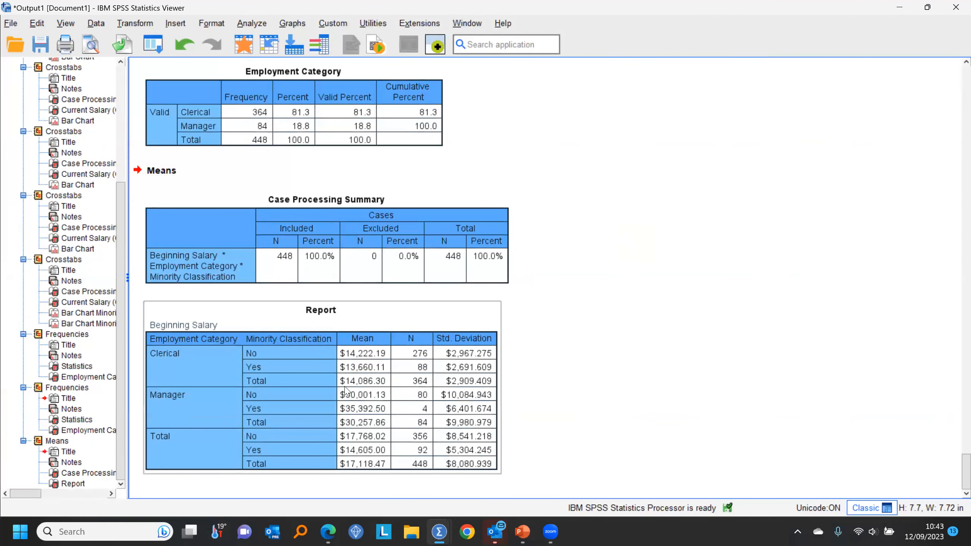
pyautogui.click(366, 358)
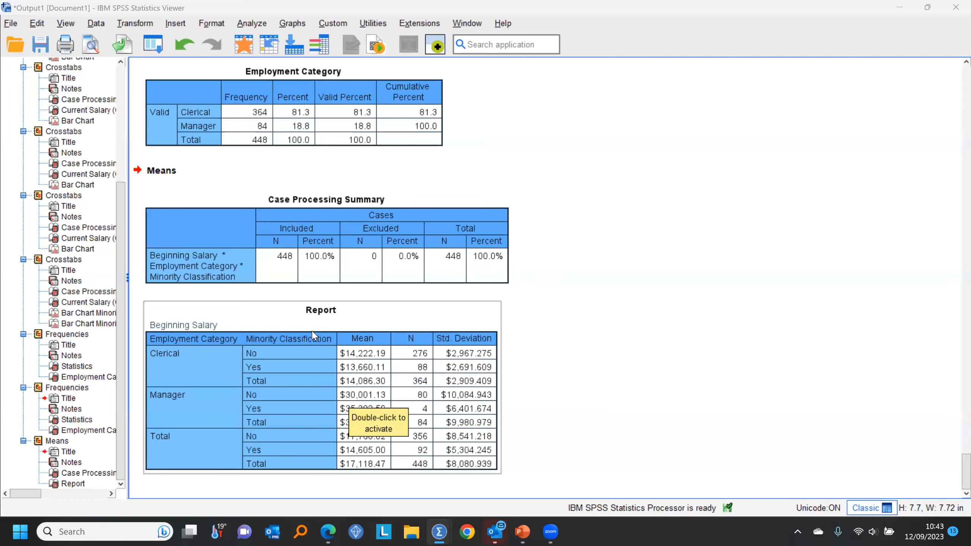
# Close the No_Custodial dataset without saving its changes
pyautogui.click(468, 24)
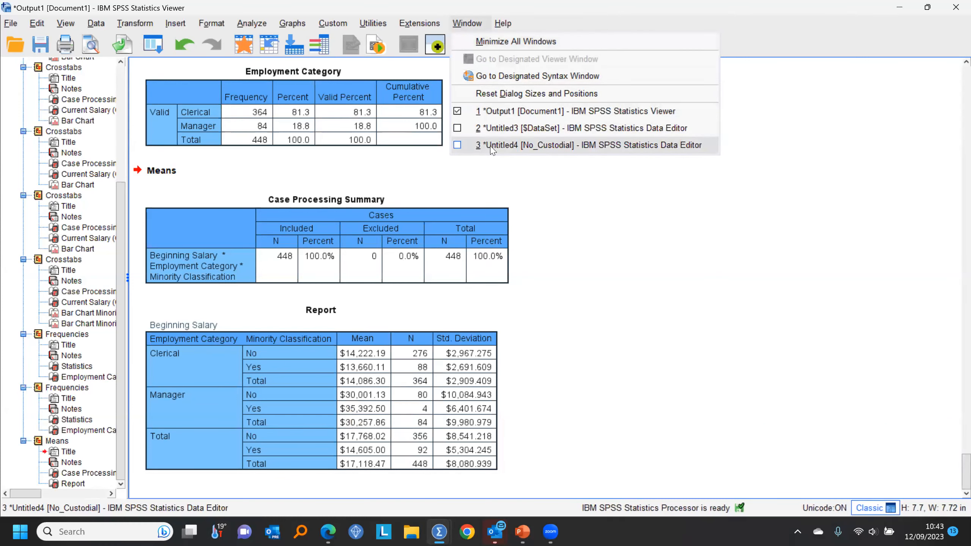
pyautogui.click(956, 8)
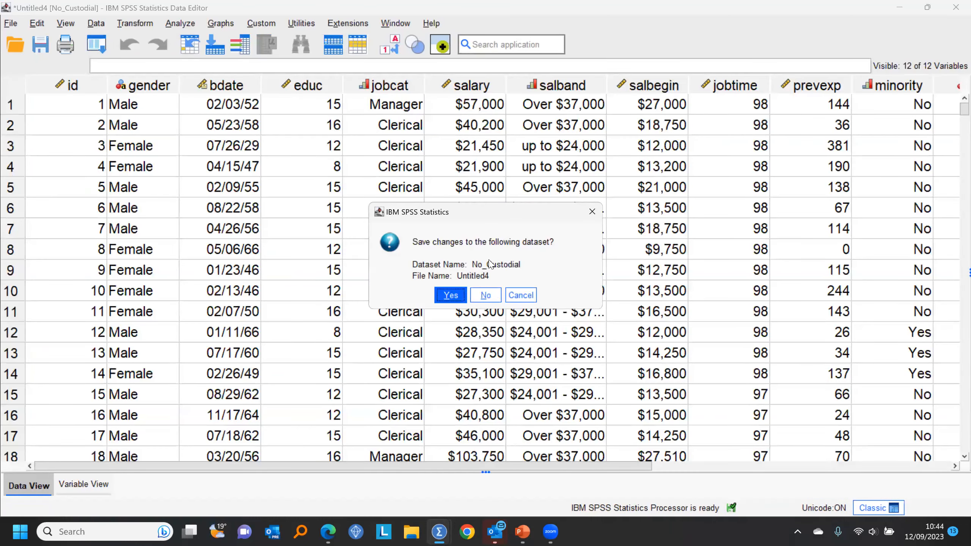
pyautogui.click(478, 297)
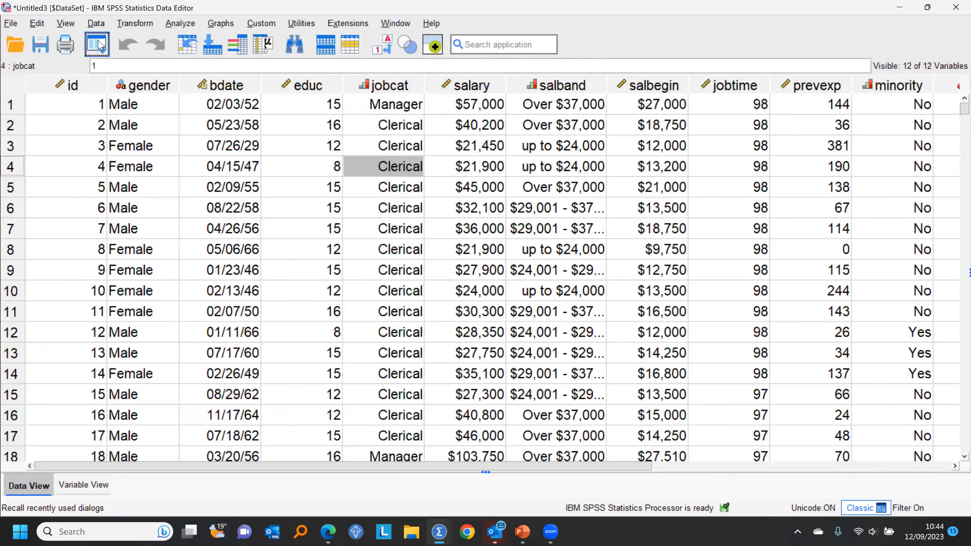
# Remove the case filter from the original dataset by selecting all cases
pyautogui.click(100, 24)
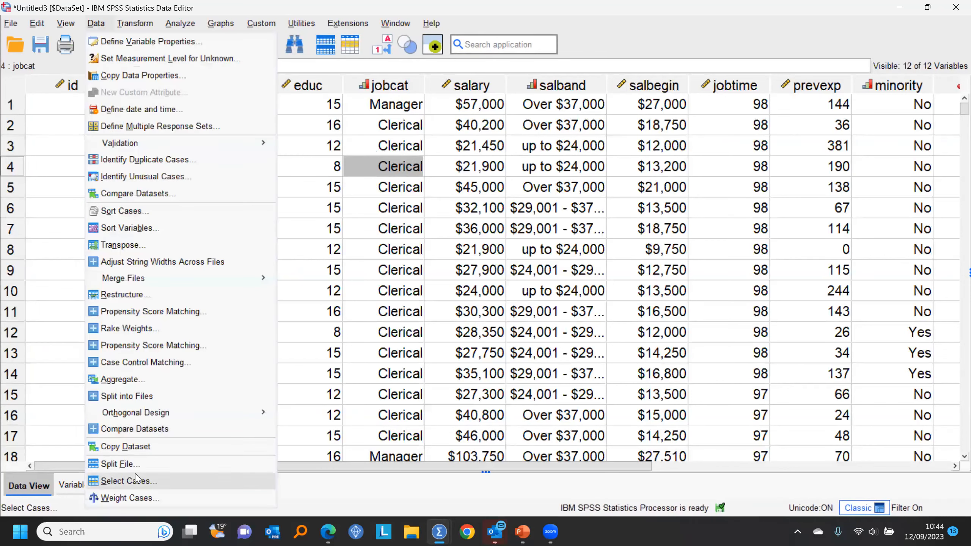
pyautogui.click(153, 463)
pyautogui.click(370, 48)
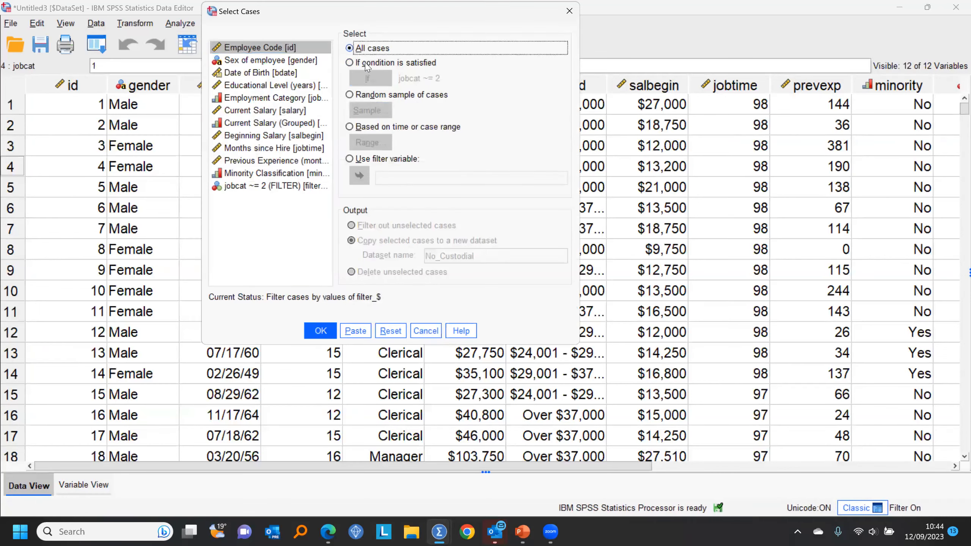
pyautogui.click(319, 331)
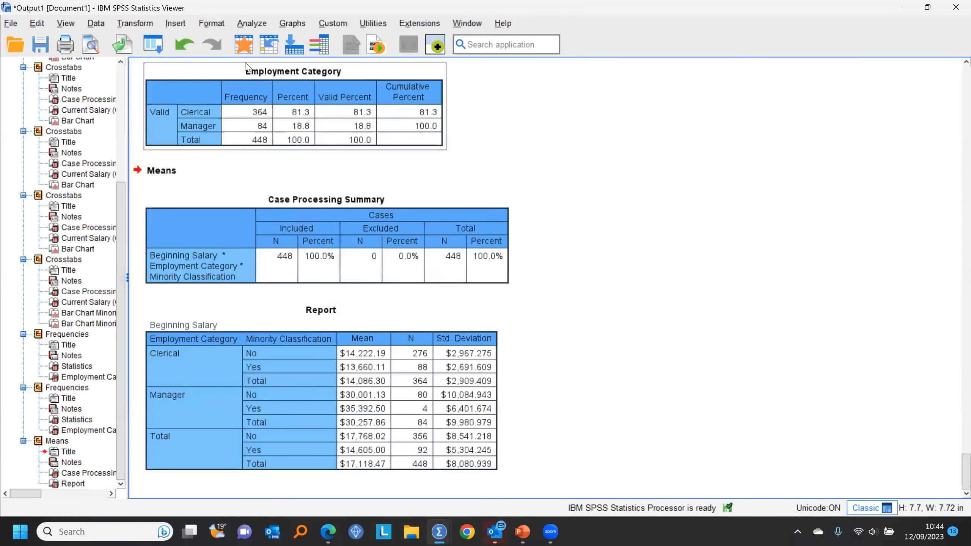
# Delete all results from the output document and return to the original dataset
pyautogui.hotkey('ctrl', 'a')
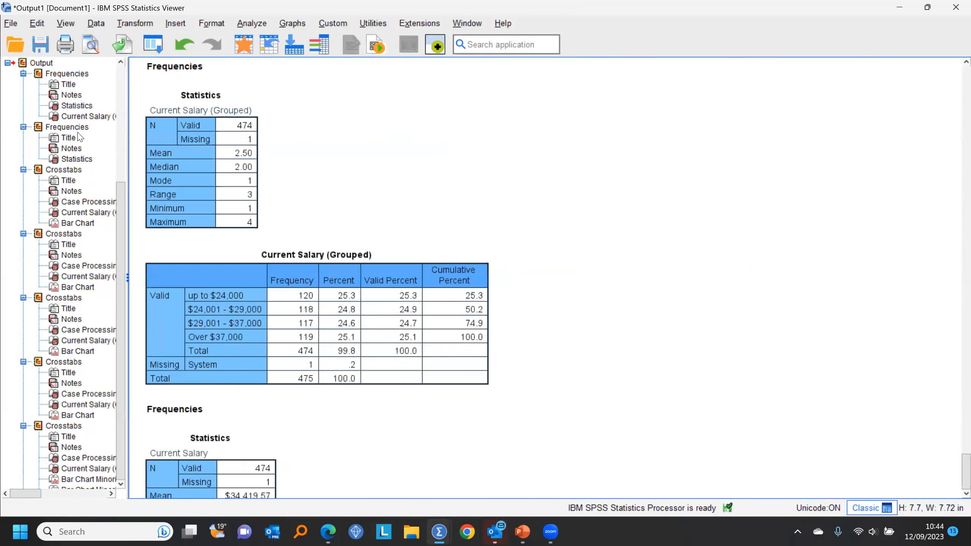
pyautogui.press('Delete')
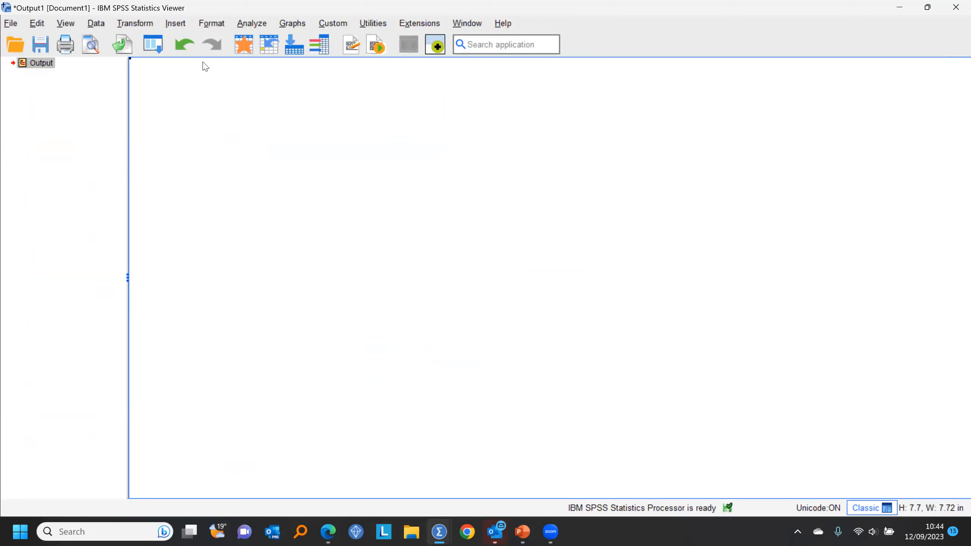
pyautogui.click(244, 45)
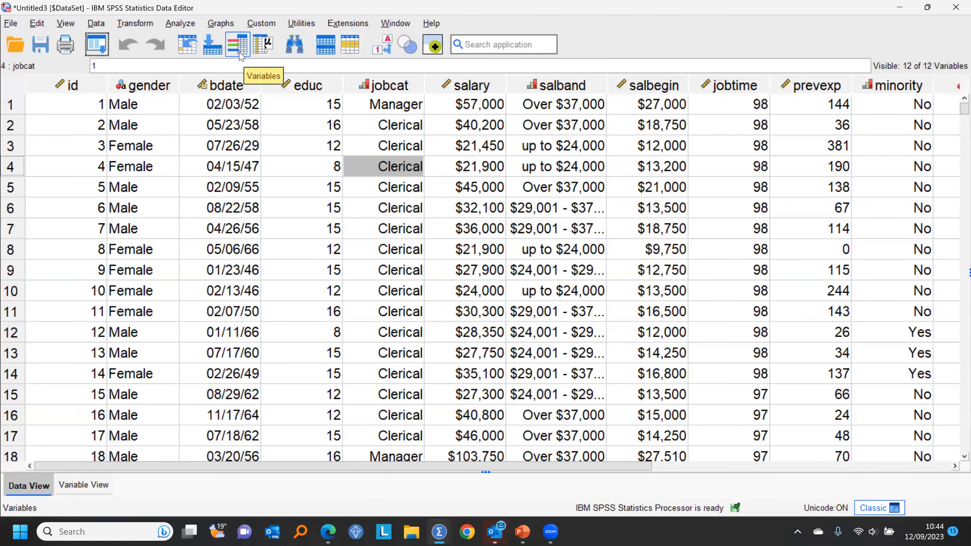
# Start a custom table with Employment Category in the rows and Current Salary (Grouped) in the columns
pyautogui.click(256, 24)
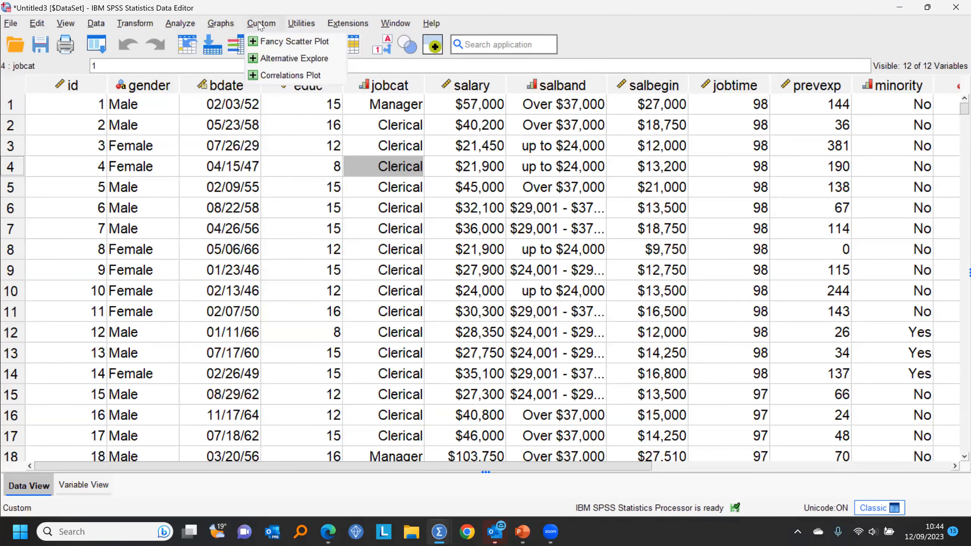
pyautogui.moveTo(186, 26)
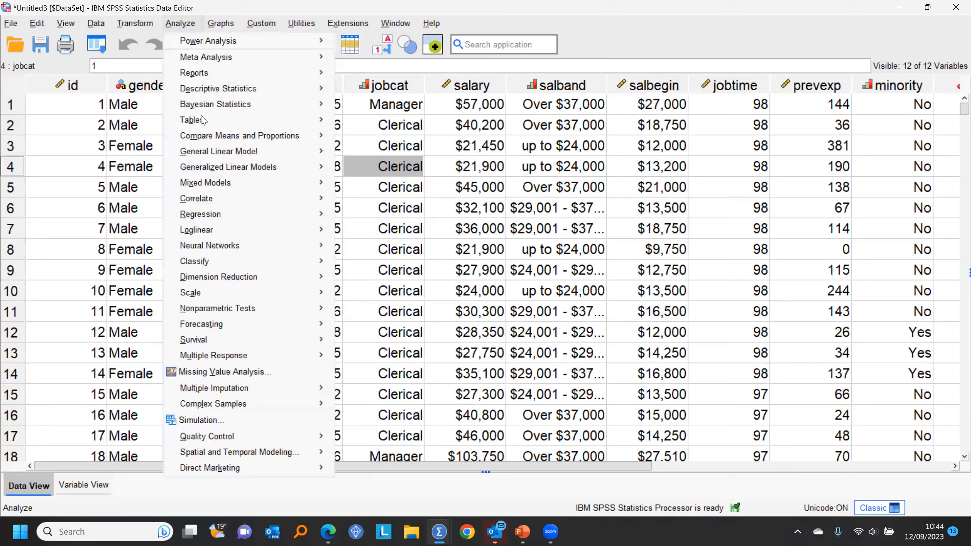
pyautogui.moveTo(202, 120)
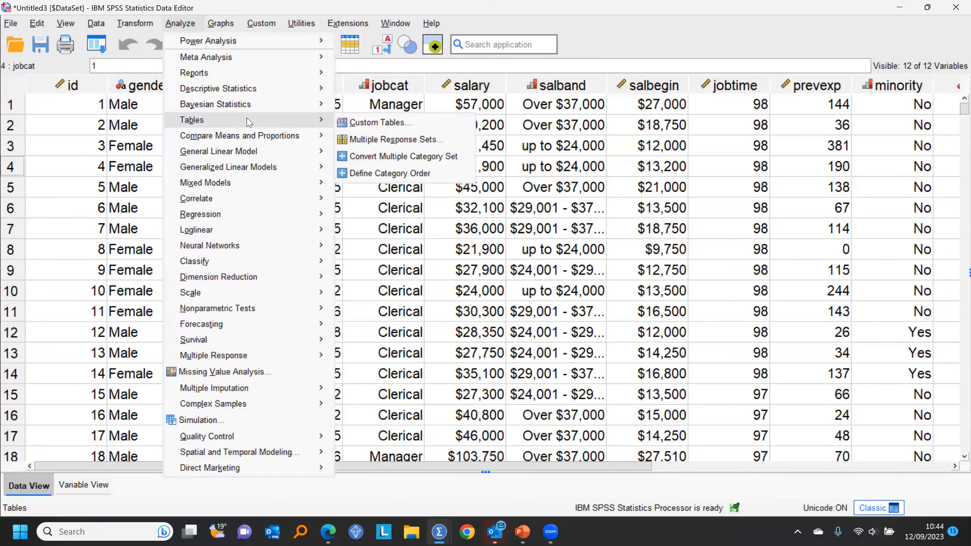
pyautogui.click(384, 123)
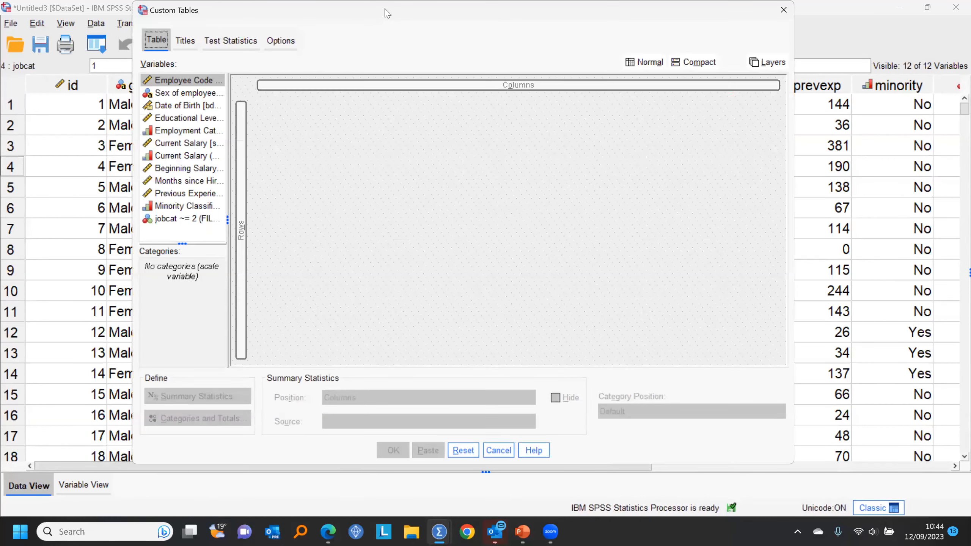
pyautogui.moveTo(100, 213); pyautogui.dragTo(186, 206)
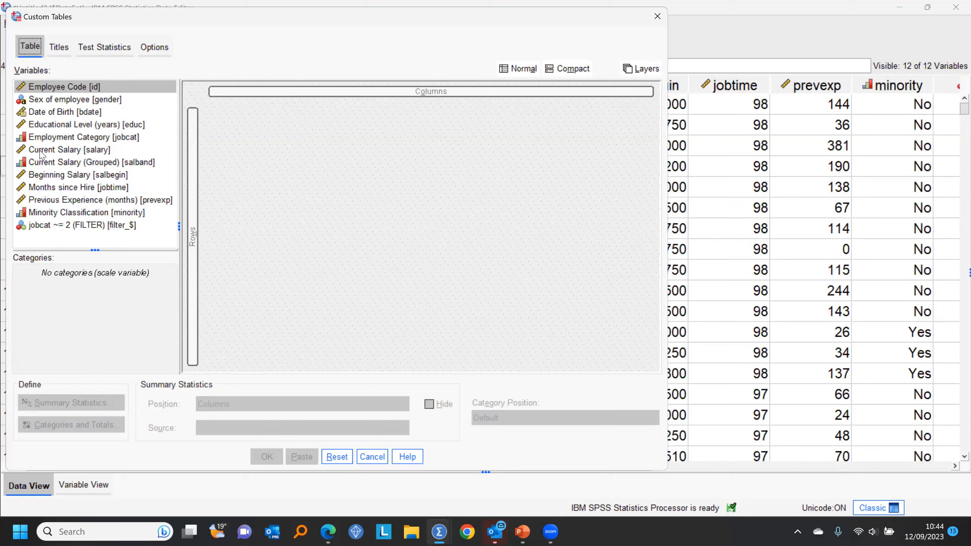
pyautogui.moveTo(41, 141); pyautogui.dragTo(195, 146)
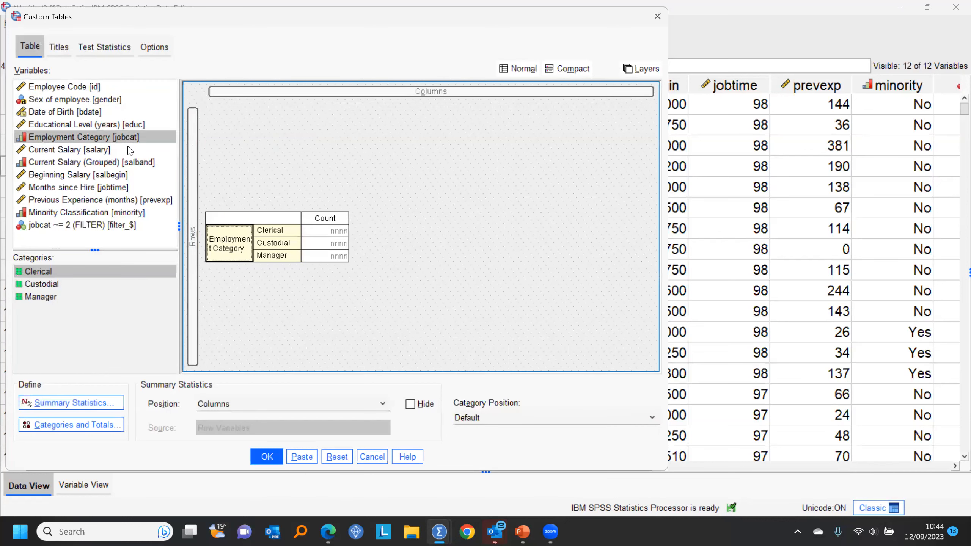
pyautogui.moveTo(61, 167); pyautogui.dragTo(286, 90)
pyautogui.moveTo(132, 167); pyautogui.dragTo(331, 93)
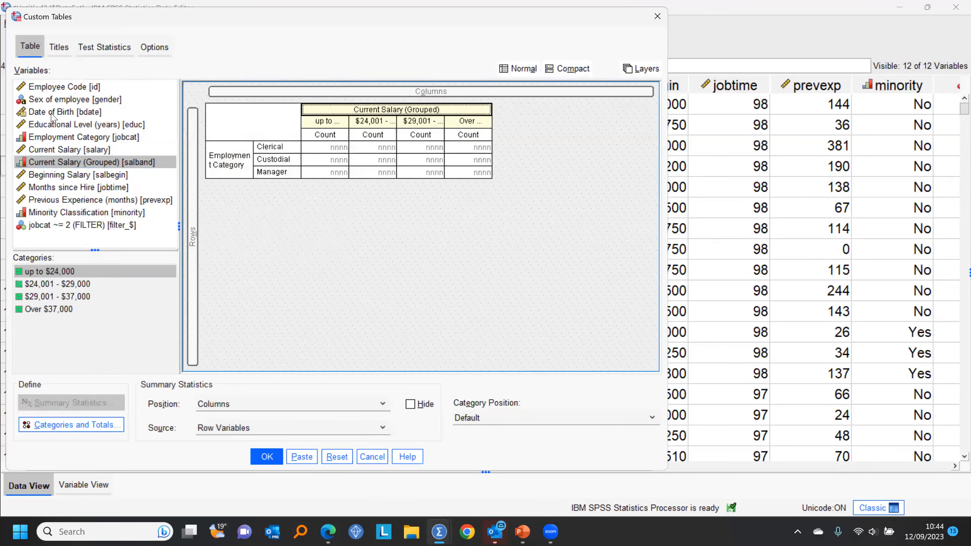
# Nest Sex of employee within the Employment Category rows and hide its variable label
pyautogui.moveTo(55, 100); pyautogui.dragTo(345, 160)
pyautogui.rightClick(328, 154)
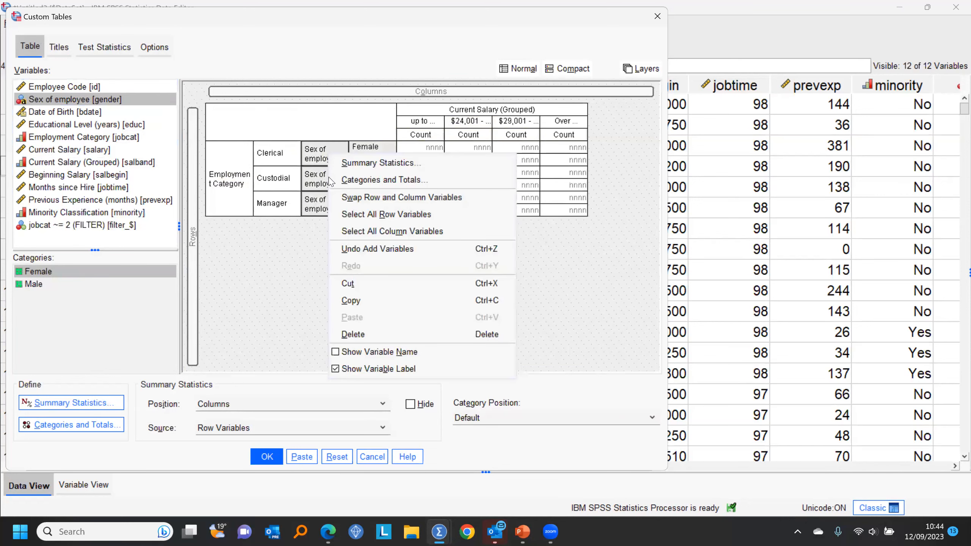
pyautogui.click(346, 365)
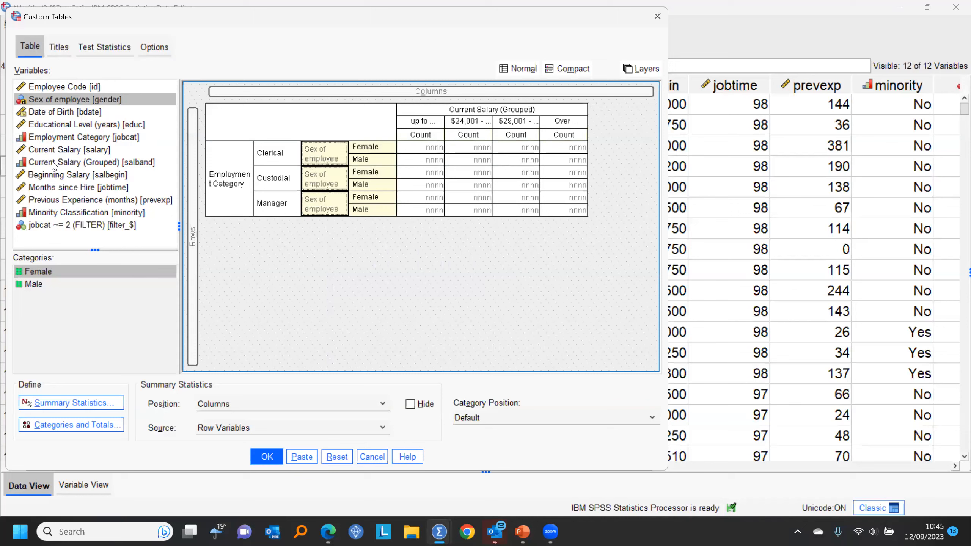
# Add Educational Level, Previous Experience and Months since Hire as columns beside the salary groups, and widen the table builder
pyautogui.moveTo(54, 125); pyautogui.dragTo(579, 123)
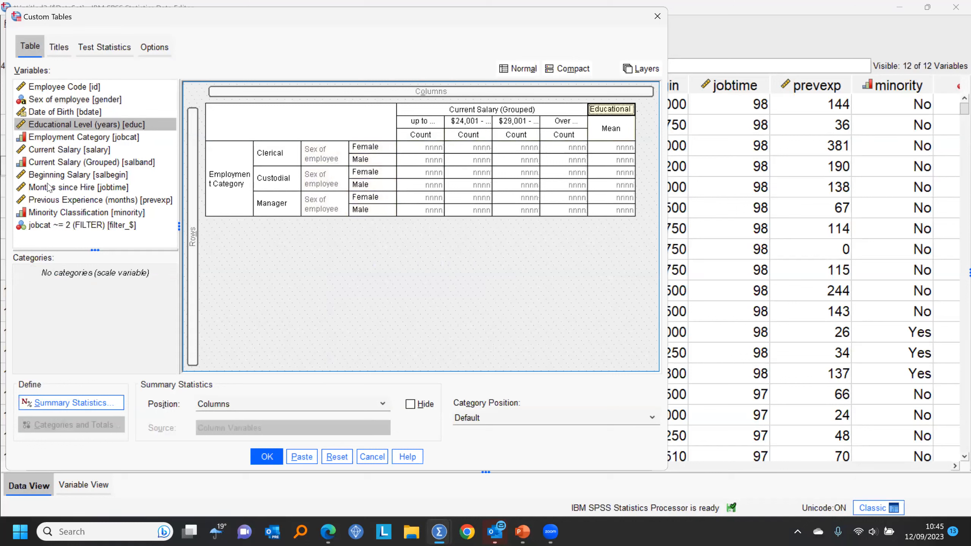
pyautogui.moveTo(36, 190); pyautogui.dragTo(633, 130)
pyautogui.moveTo(58, 203); pyautogui.dragTo(635, 131)
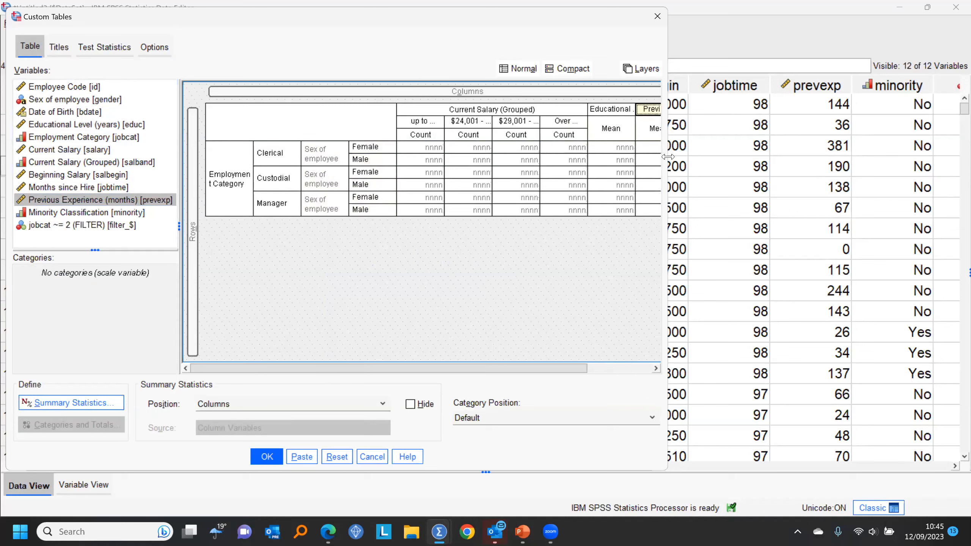
pyautogui.moveTo(665, 161); pyautogui.dragTo(903, 156)
# Exclude the Custodial category from Employment Category in the table rows
pyautogui.click(213, 173)
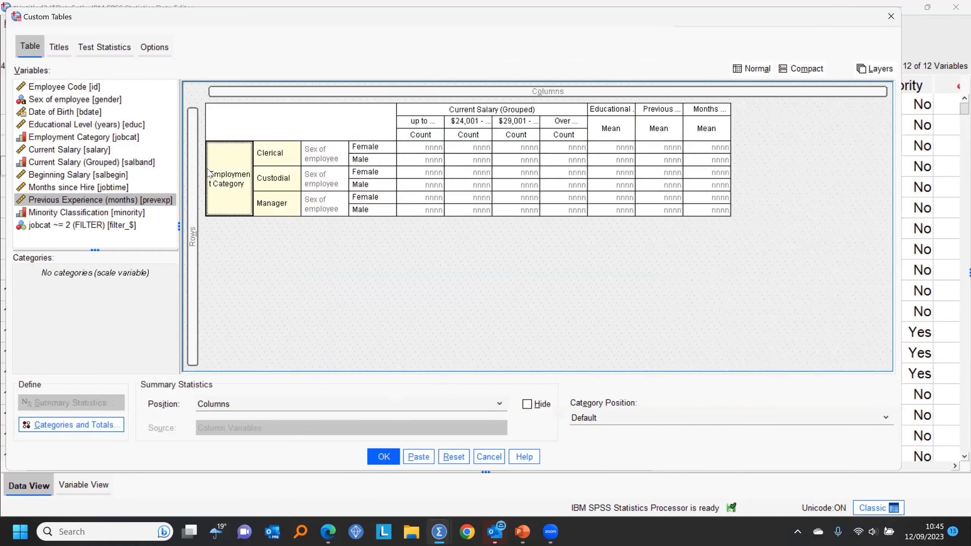
pyautogui.click(88, 426)
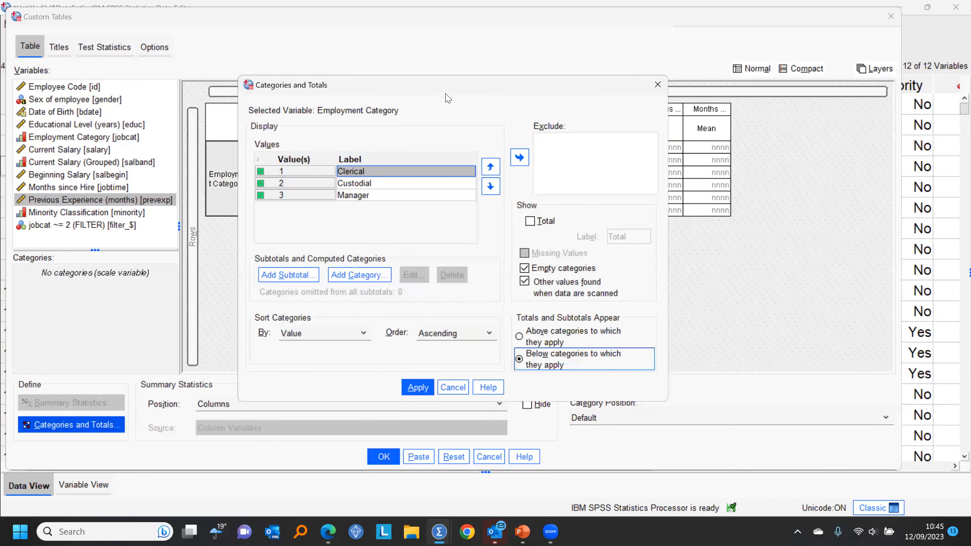
pyautogui.moveTo(436, 95); pyautogui.dragTo(258, 67)
pyautogui.click(188, 158)
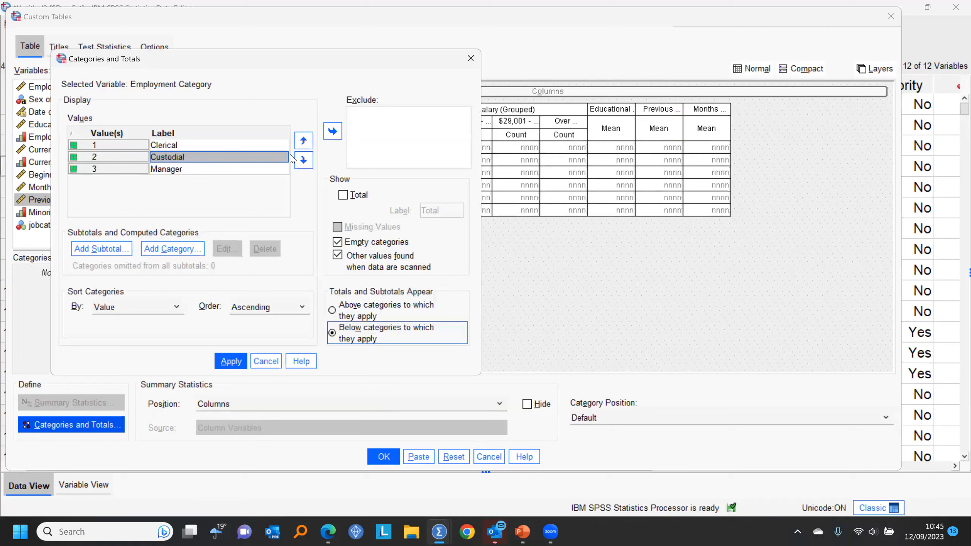
pyautogui.click(333, 132)
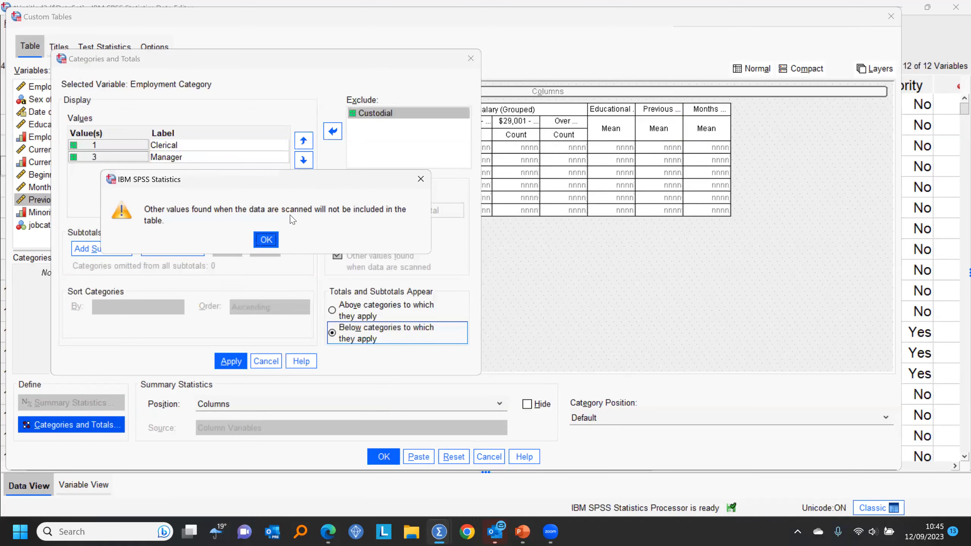
pyautogui.click(257, 241)
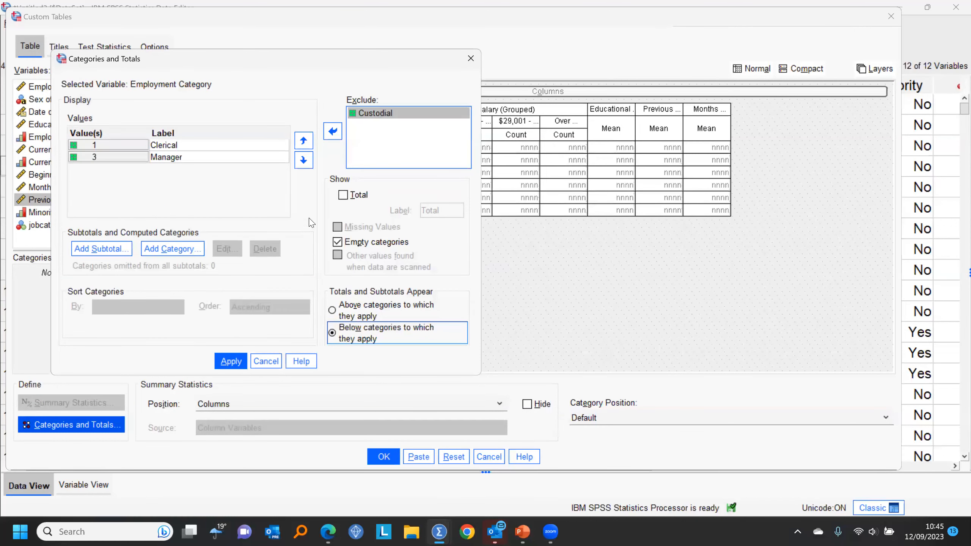
# Add a total labelled Base to Employment Category and place it above the categories it applies to
pyautogui.click(342, 194)
pyautogui.click(431, 209)
pyautogui.doubleClick(445, 209)
pyautogui.write('Base')
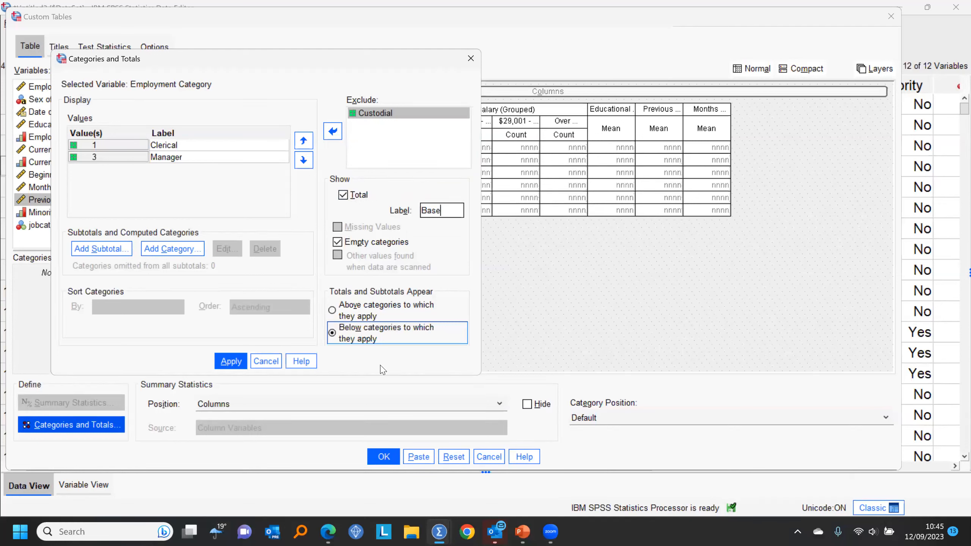
pyautogui.click(357, 306)
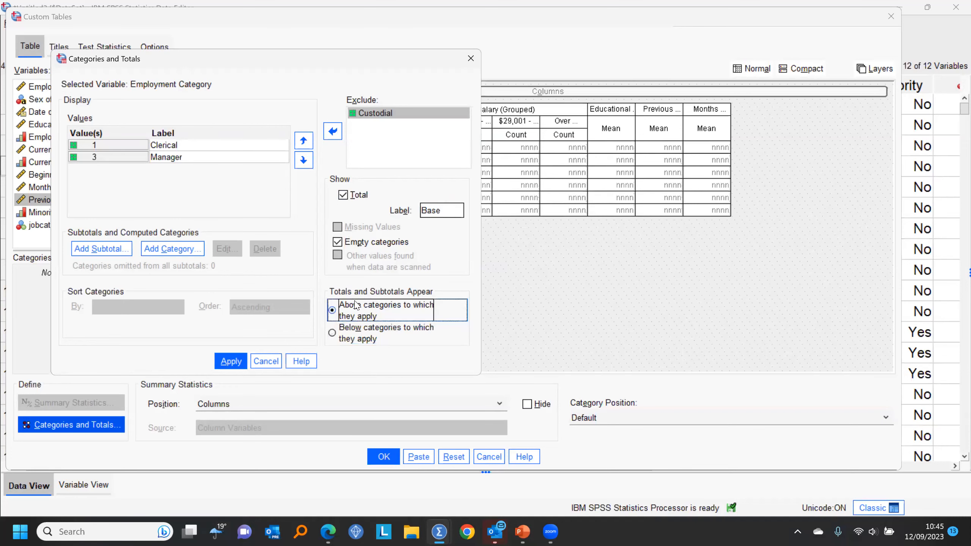
pyautogui.click(234, 361)
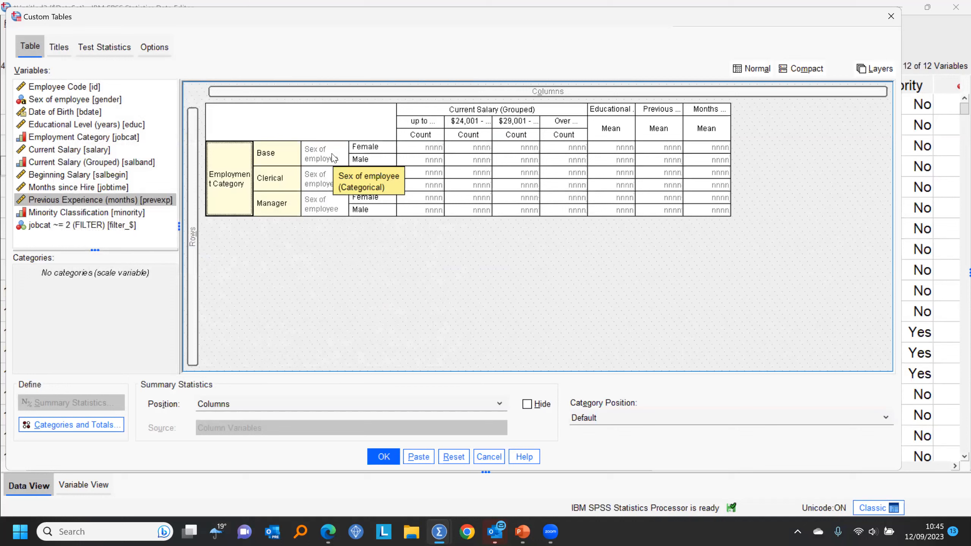
# Add Row N % labelled "Row Percent" to the Current Salary (Grouped) statistics and generate the custom table
pyautogui.click(421, 126)
pyautogui.click(60, 406)
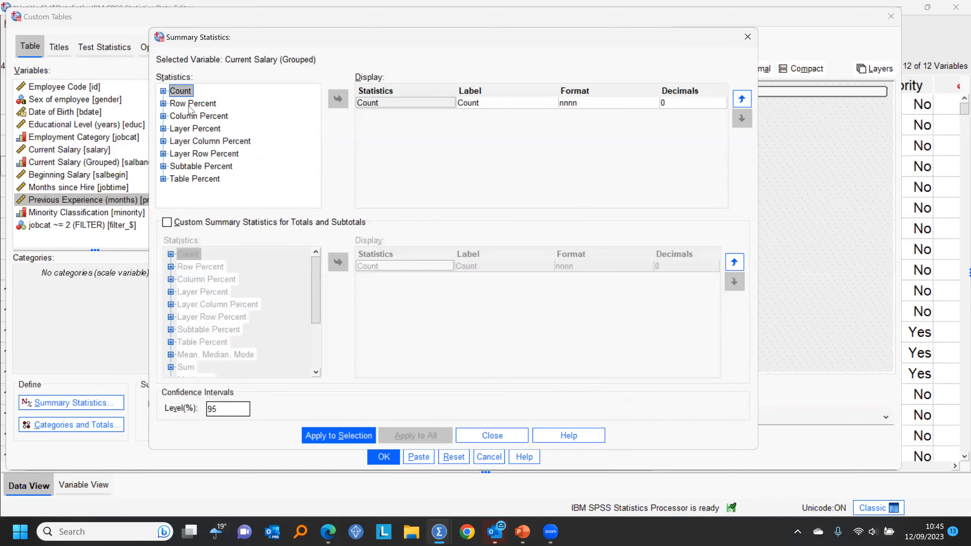
pyautogui.click(163, 103)
pyautogui.click(203, 104)
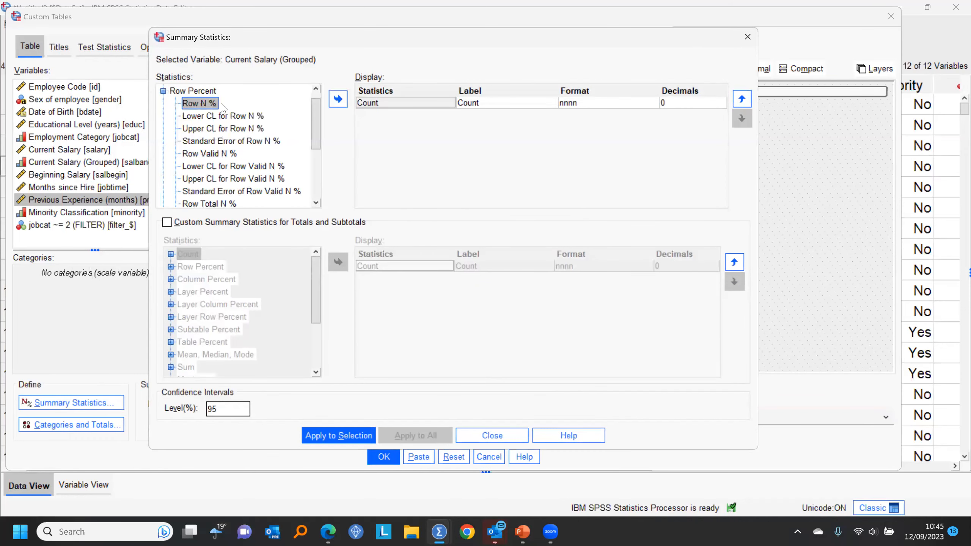
pyautogui.click(338, 98)
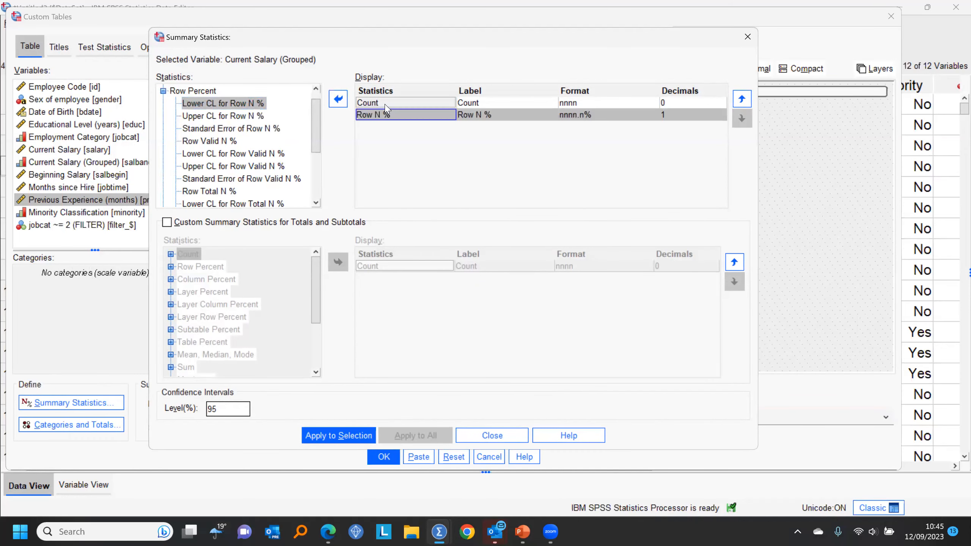
pyautogui.doubleClick(491, 115)
pyautogui.moveTo(475, 114); pyautogui.dragTo(513, 115)
pyautogui.write('Percent')
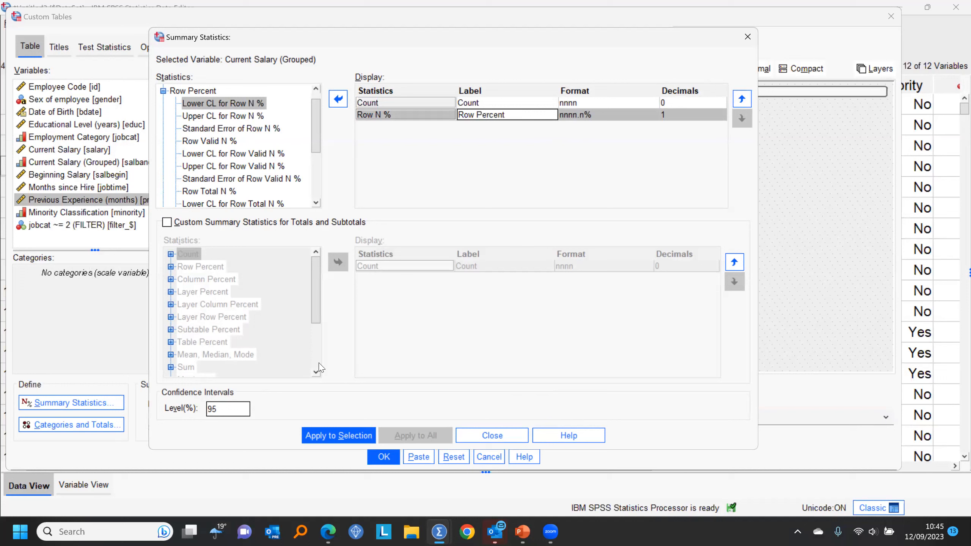
pyautogui.click(383, 461)
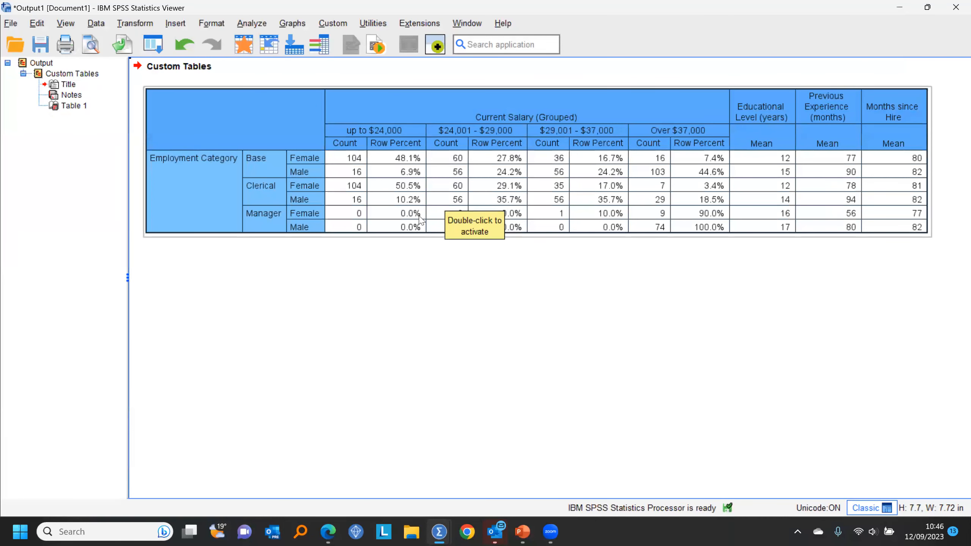
# Open the generated custom table for editing and highlight trial ranges of its Educational Level and Previous Experience means
pyautogui.click(418, 196)
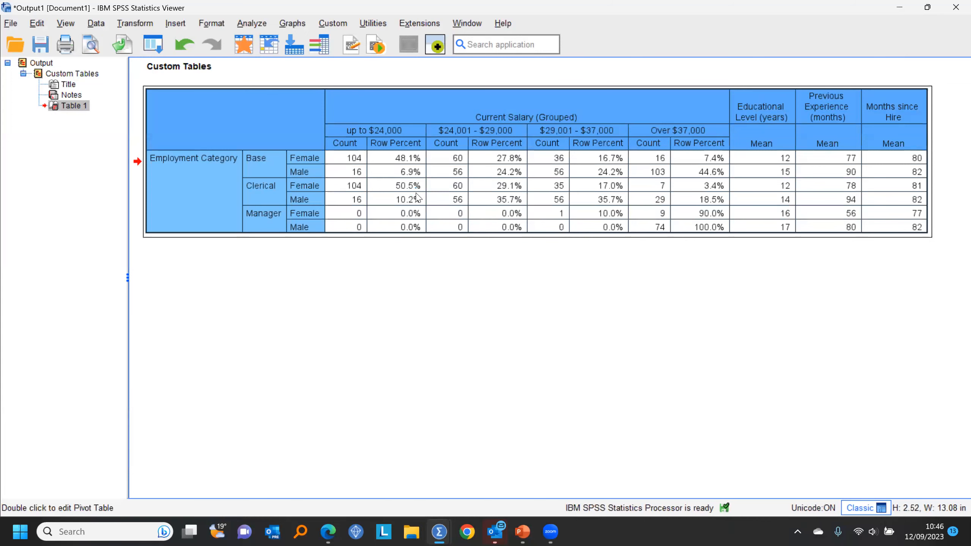
pyautogui.doubleClick(714, 229)
pyautogui.moveTo(710, 227); pyautogui.dragTo(711, 271)
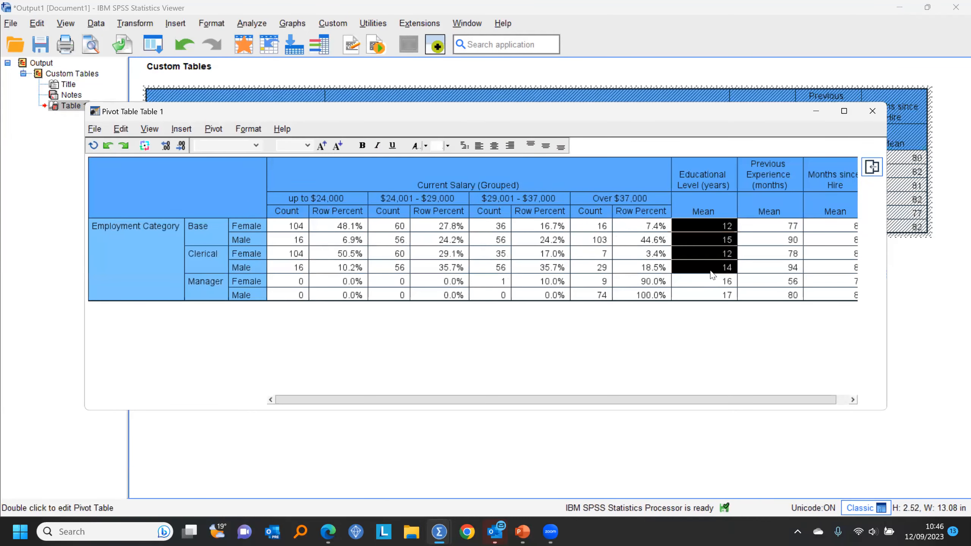
pyautogui.click(711, 270)
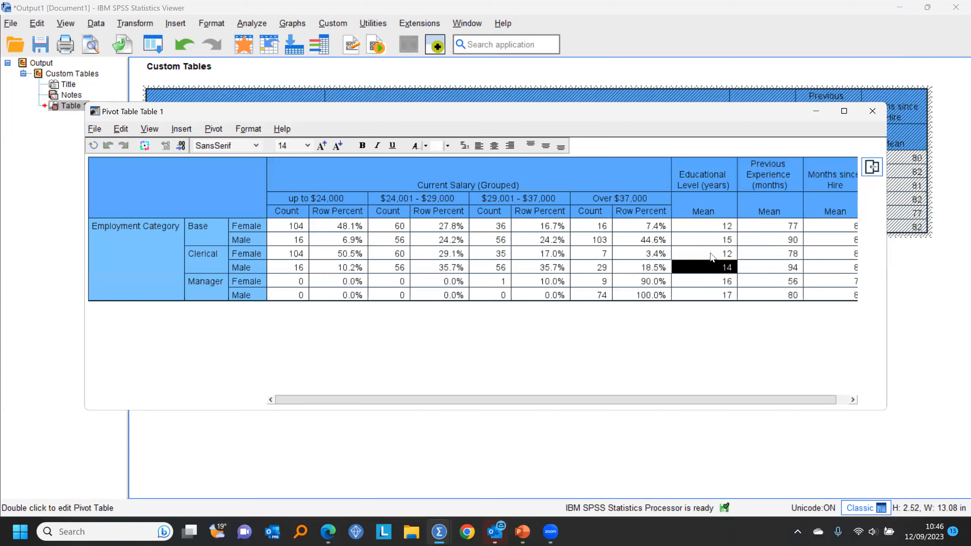
pyautogui.moveTo(711, 272); pyautogui.dragTo(778, 297)
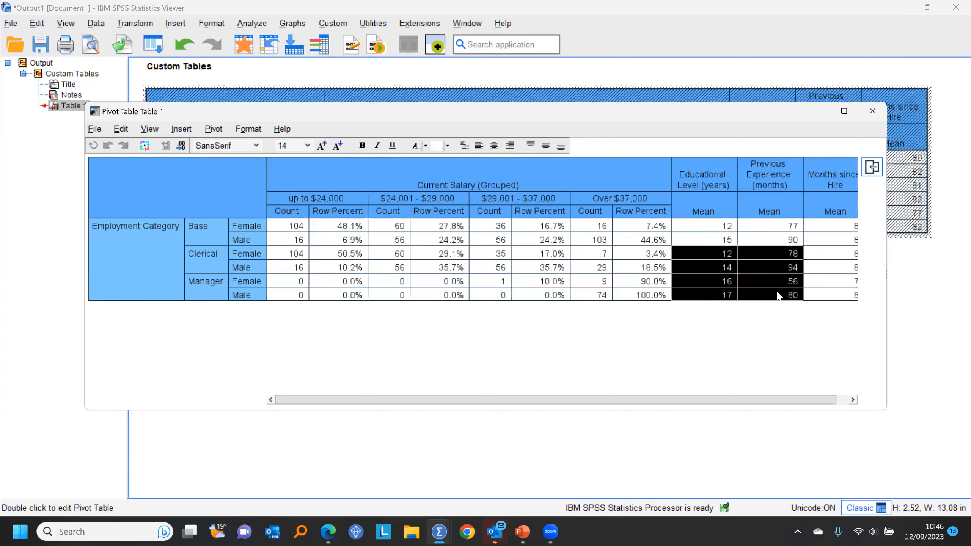
pyautogui.click(751, 279)
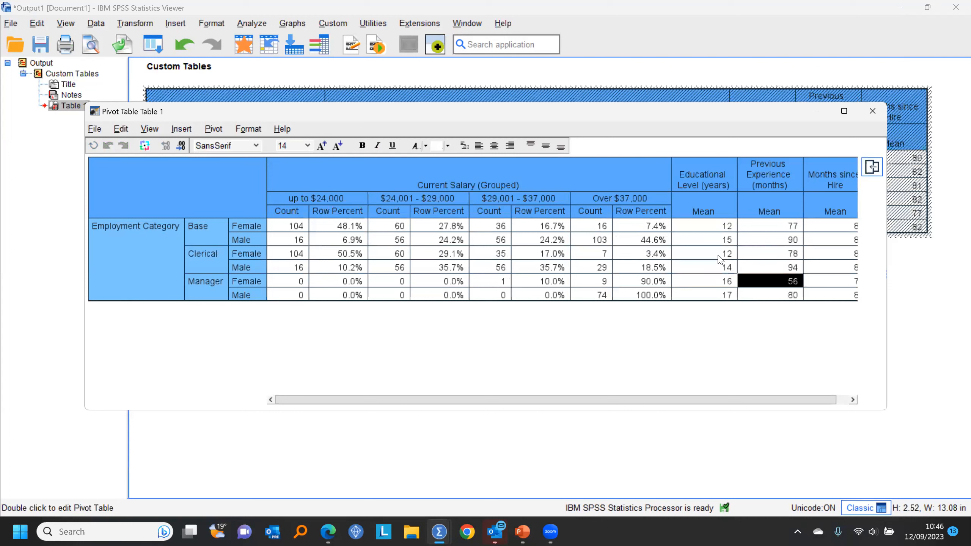
# Create a bar chart from the Educational Level means of the Clerical and Manager rows, then close the table editor and view the chart
pyautogui.moveTo(722, 254); pyautogui.dragTo(722, 295)
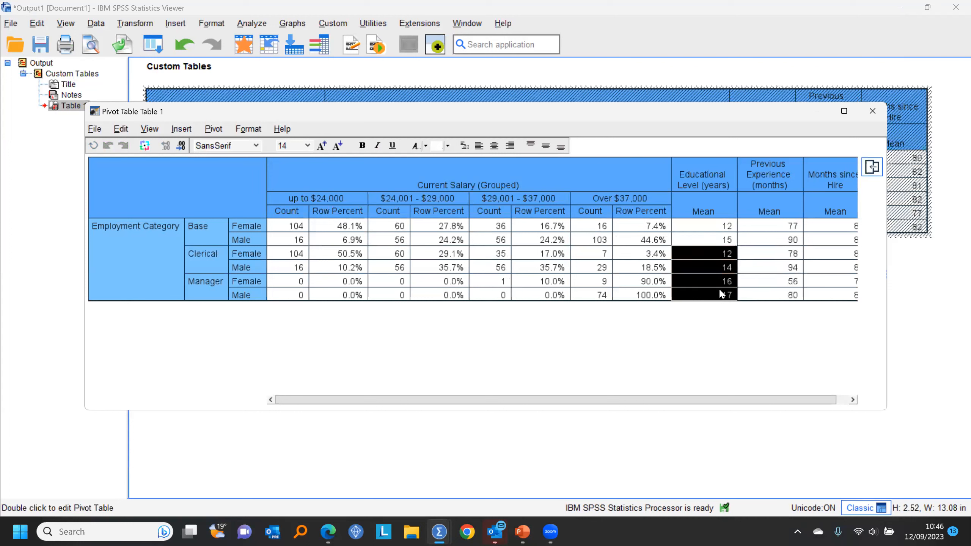
pyautogui.rightClick(720, 290)
pyautogui.moveTo(883, 399)
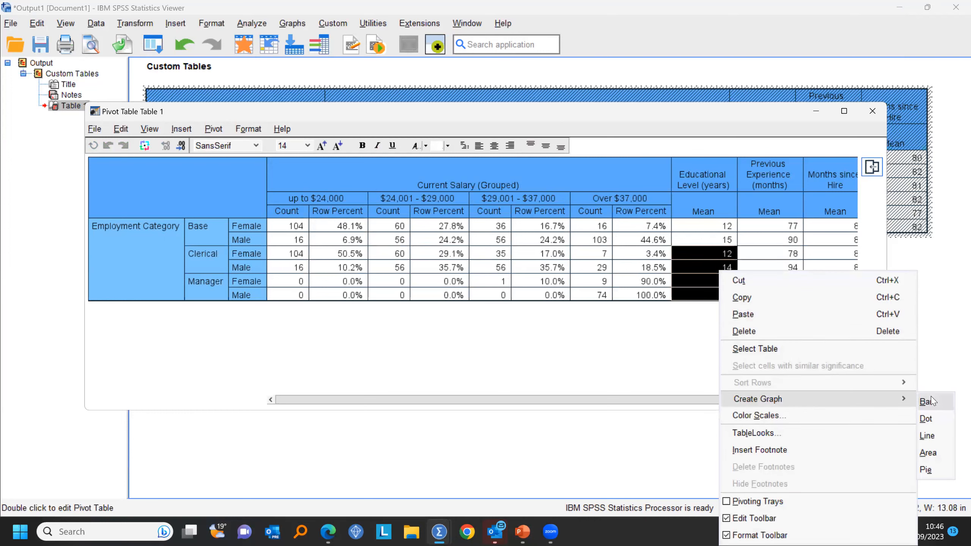
pyautogui.click(931, 400)
pyautogui.click(872, 110)
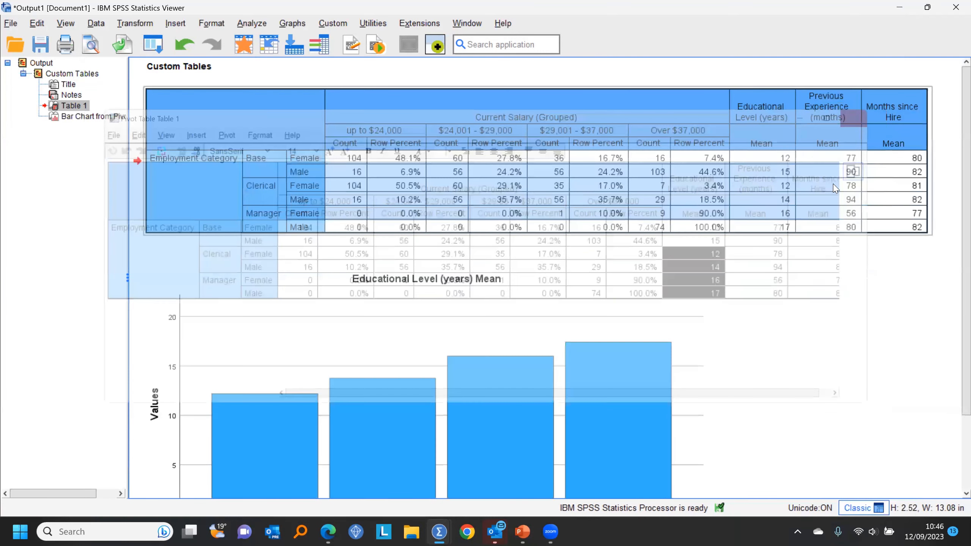
pyautogui.scroll(-3, 799, 217)
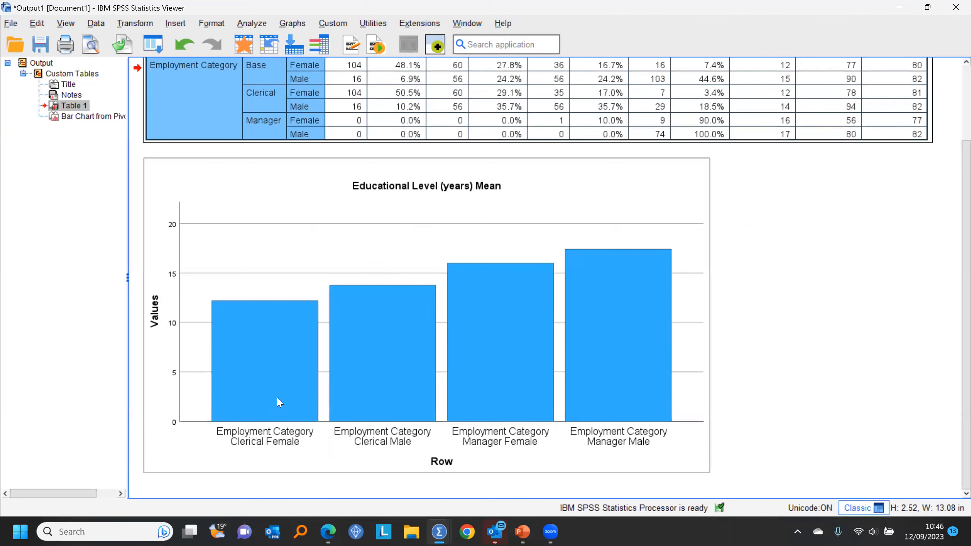
pyautogui.scroll(3, 569, 250)
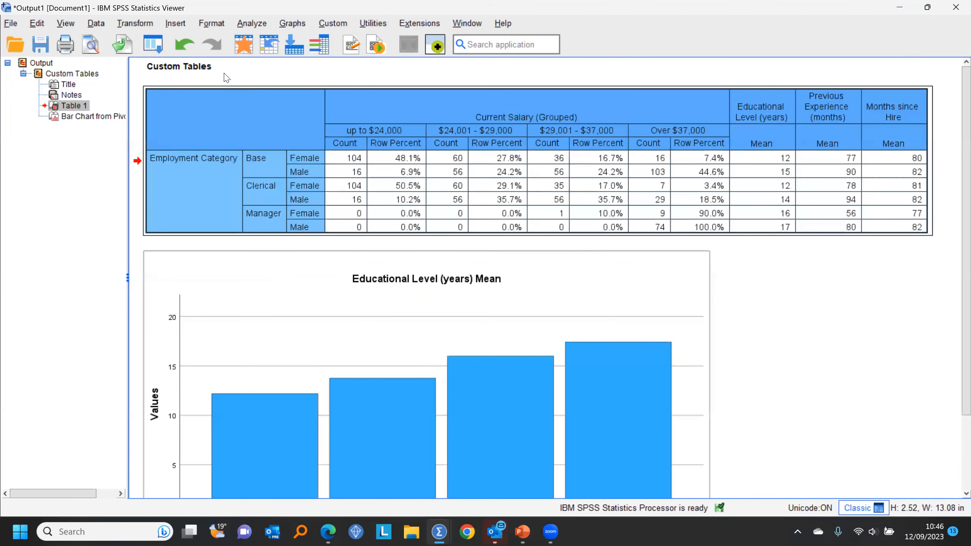
# Return to the dataset and look over the list of recently used dialogs
pyautogui.click(245, 54)
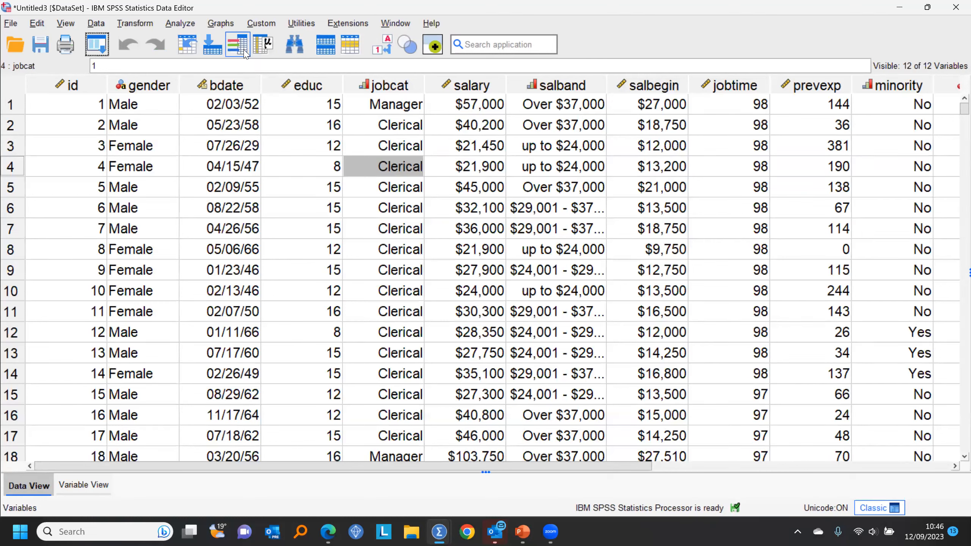
pyautogui.click(98, 45)
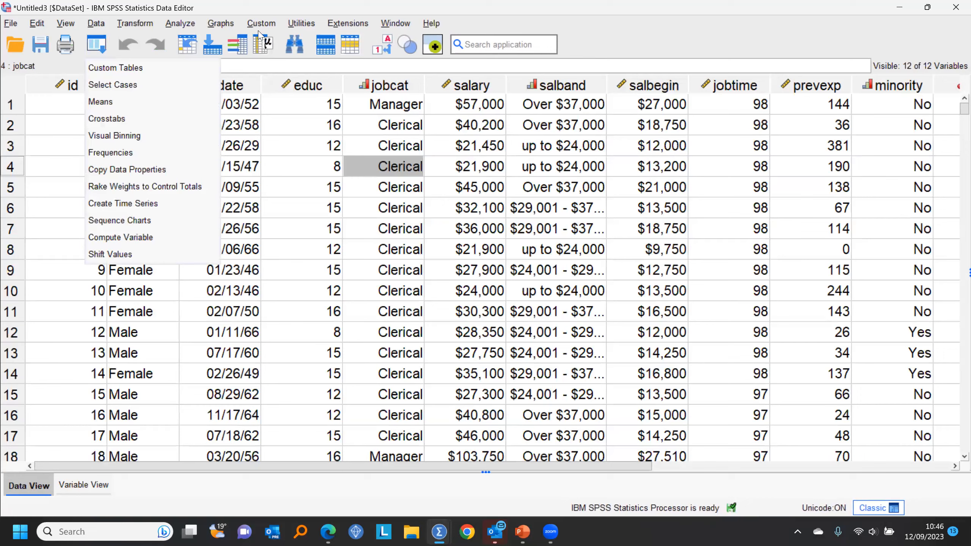
pyautogui.click(372, 128)
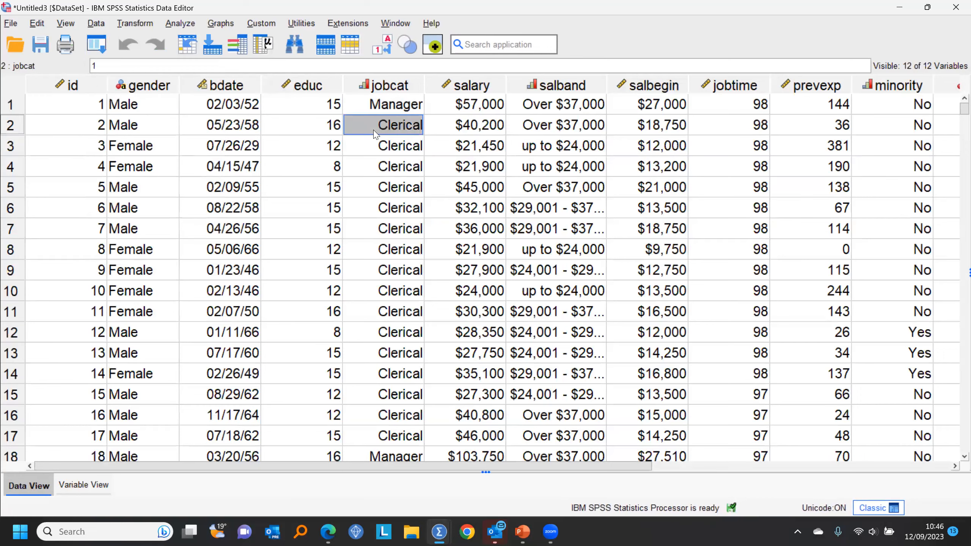
pyautogui.click(379, 164)
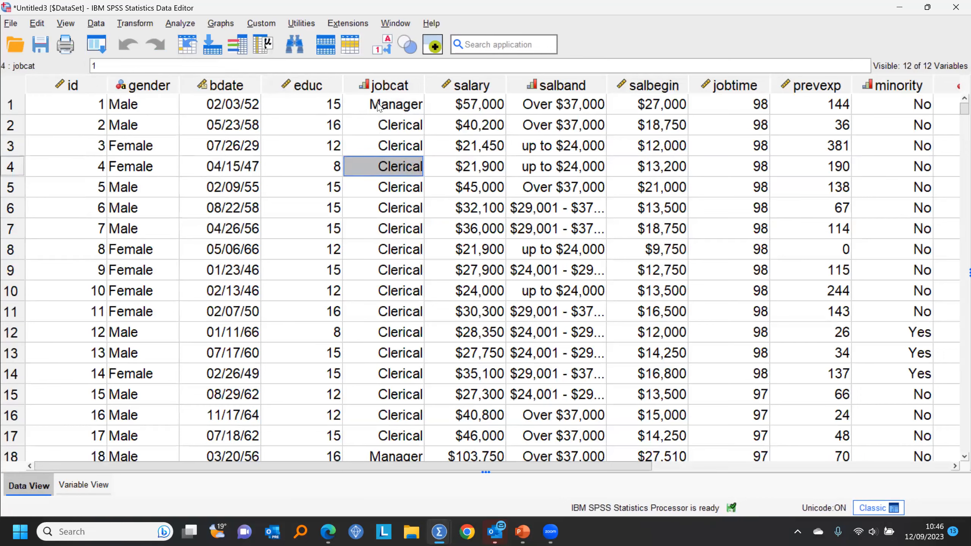
# Set up a fresh crosstab with Sex of employee in the rows and Employment Category in the columns, clearing the previous settings
pyautogui.click(192, 26)
pyautogui.moveTo(205, 97)
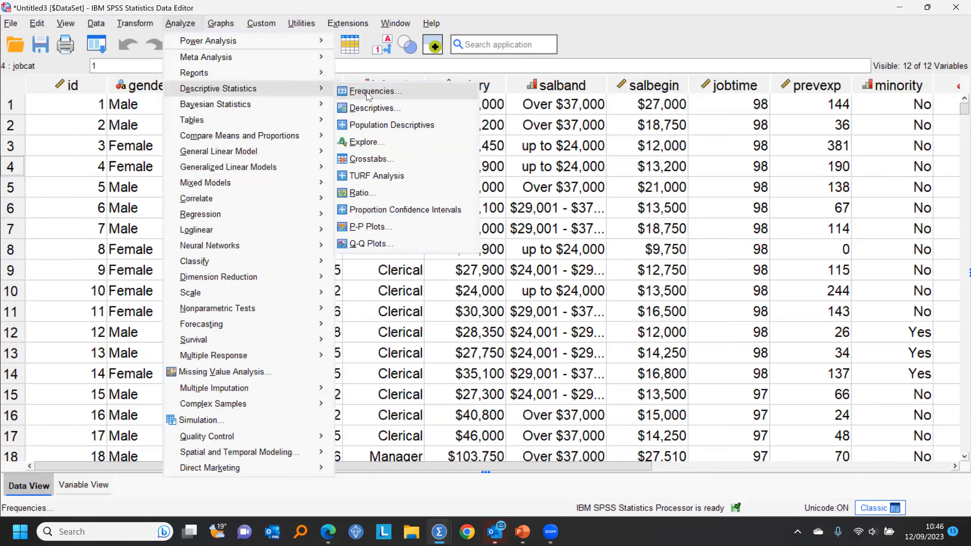
pyautogui.click(371, 159)
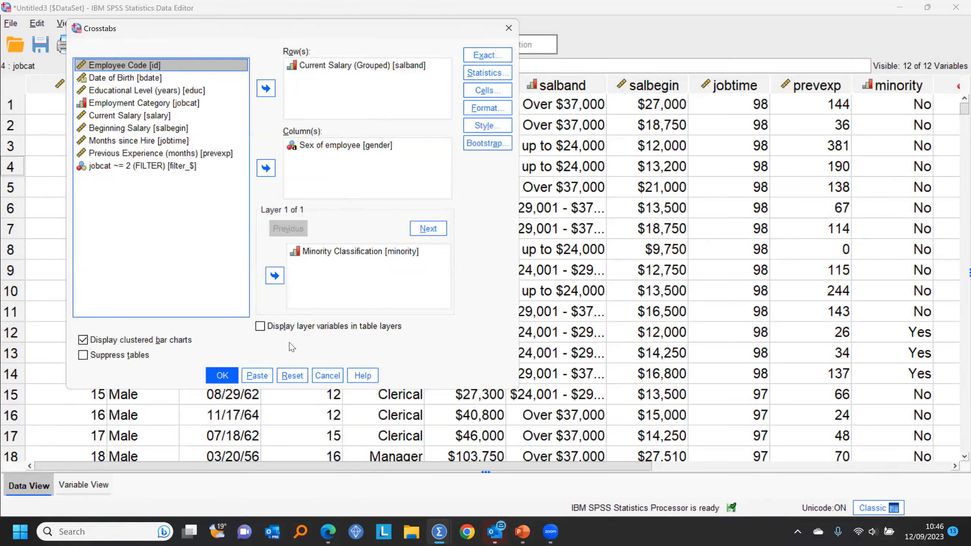
pyautogui.click(291, 375)
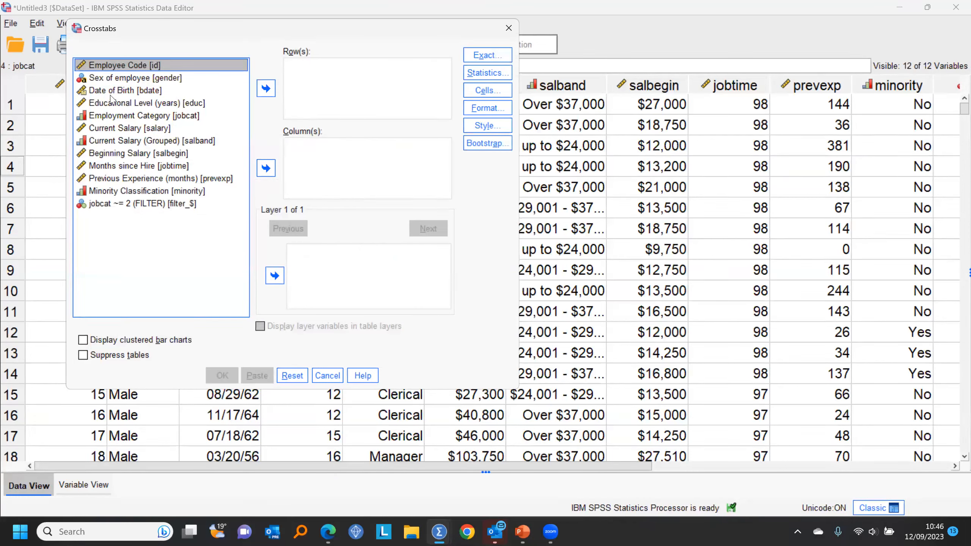
pyautogui.moveTo(115, 79); pyautogui.dragTo(246, 111)
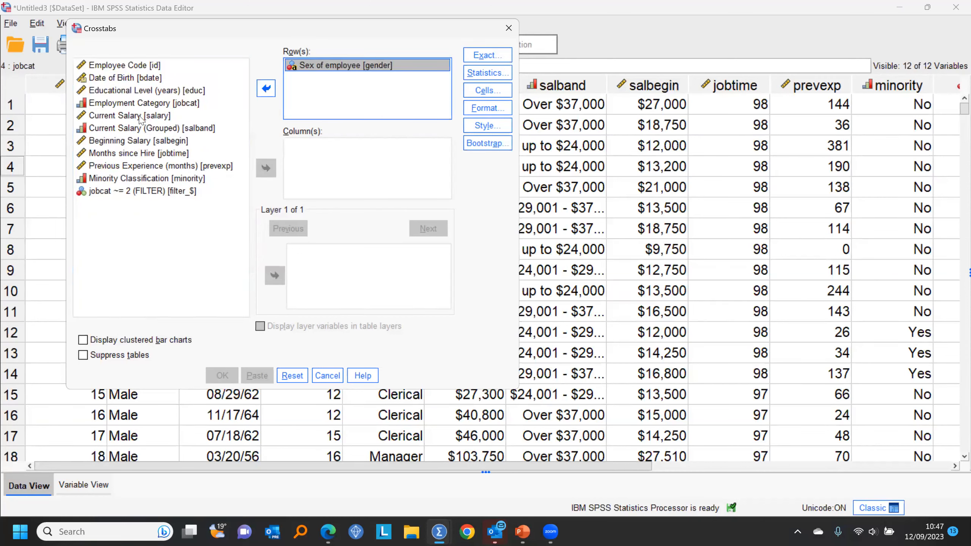
pyautogui.moveTo(176, 110); pyautogui.dragTo(305, 153)
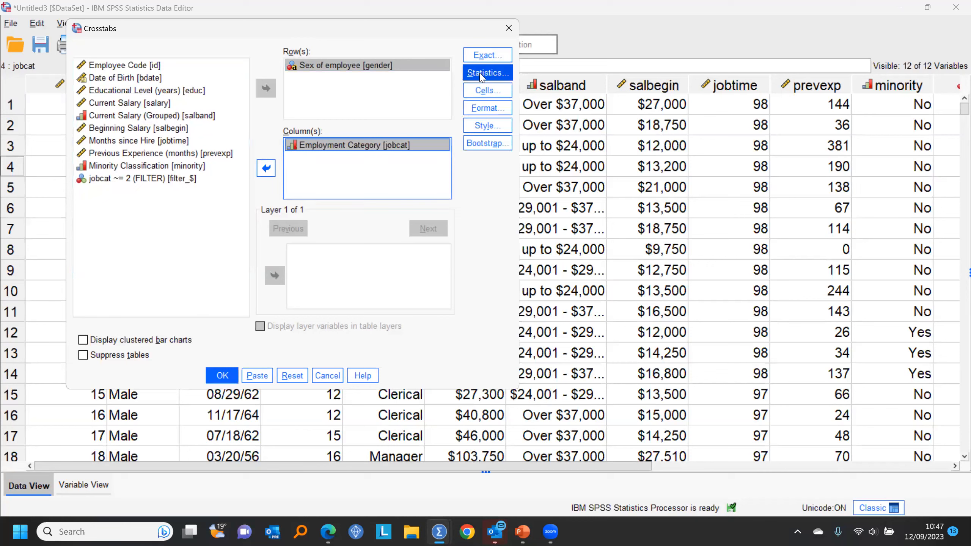
# Add row percentages and the Chi-square statistic to the crosstab
pyautogui.click(483, 92)
pyautogui.click(470, 177)
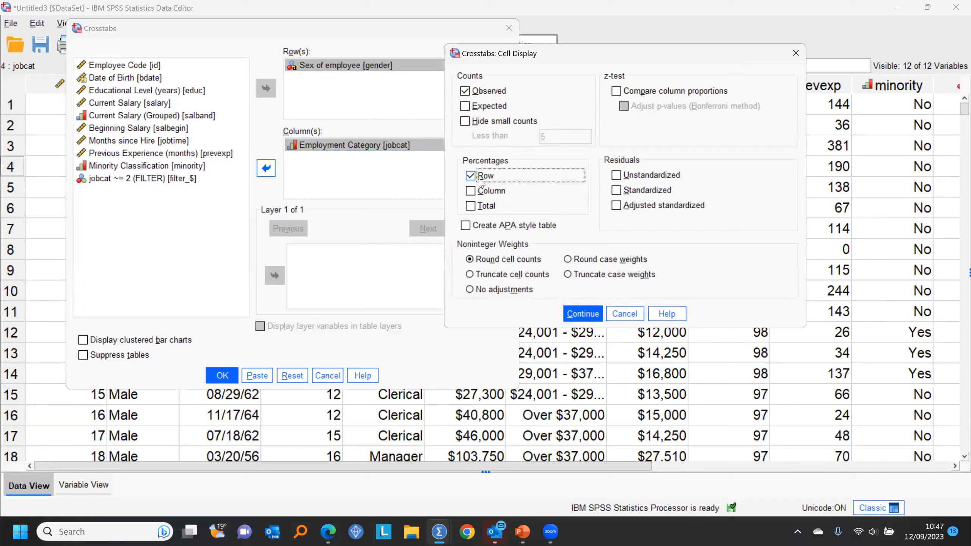
pyautogui.click(580, 314)
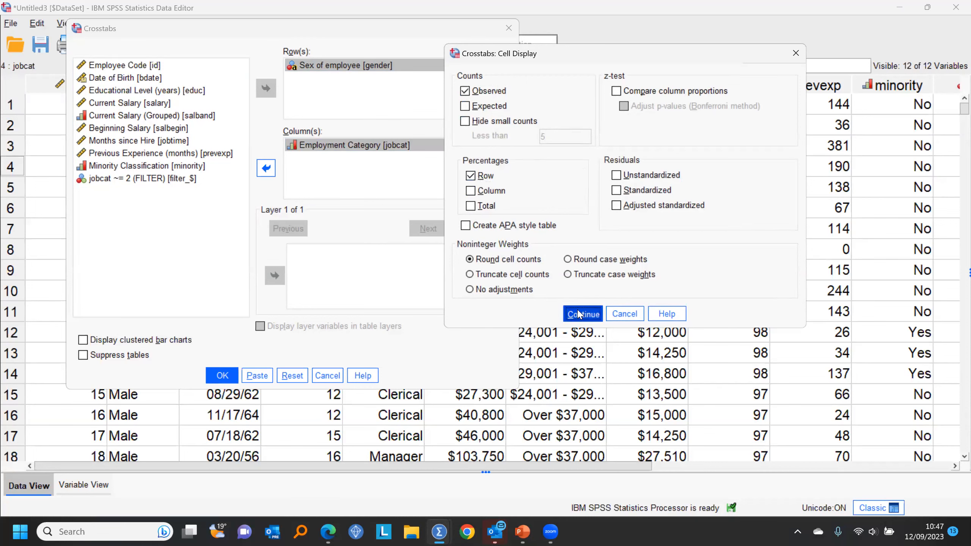
pyautogui.click(490, 74)
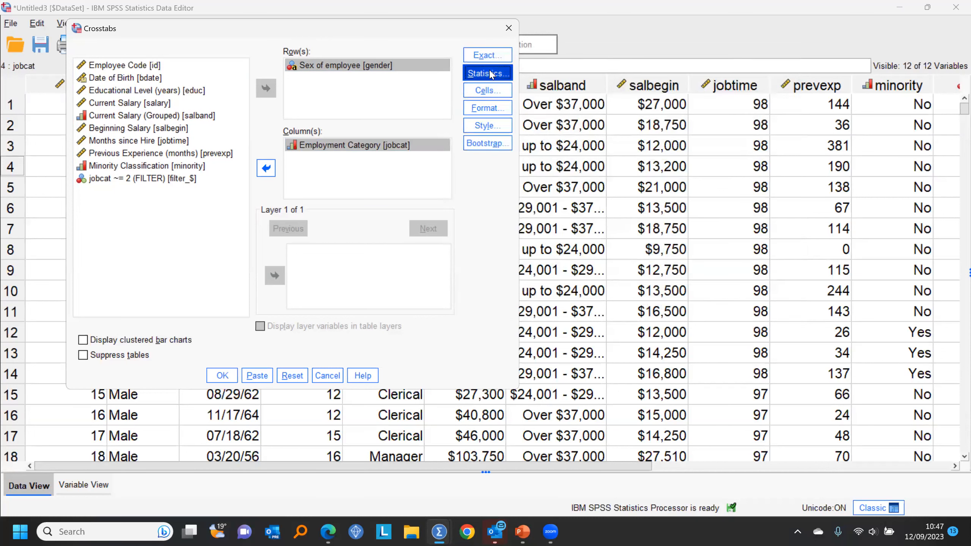
pyautogui.click(348, 123)
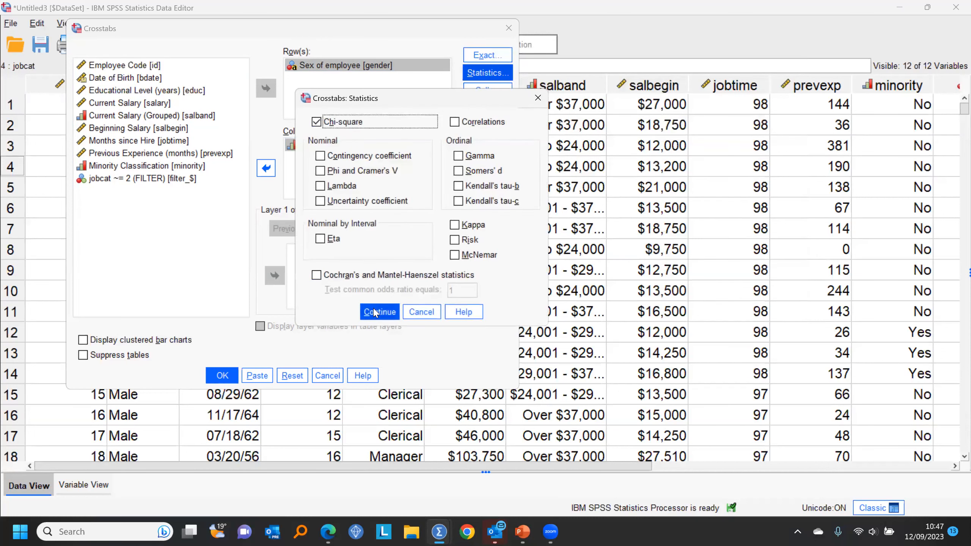
pyautogui.click(378, 312)
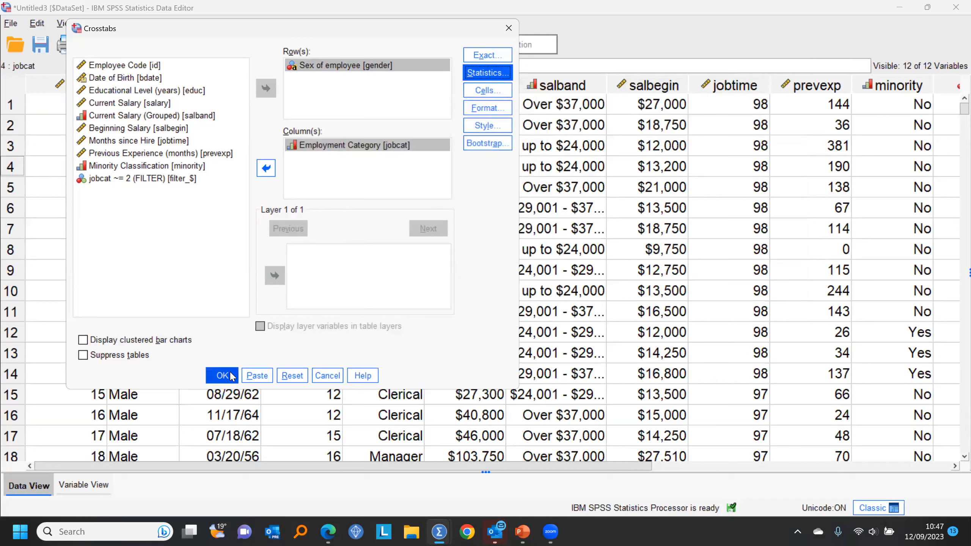
# Switch to the PowerPoint slide show and page through the slides on SPSS decision trees and key capabilities
pyautogui.click(523, 532)
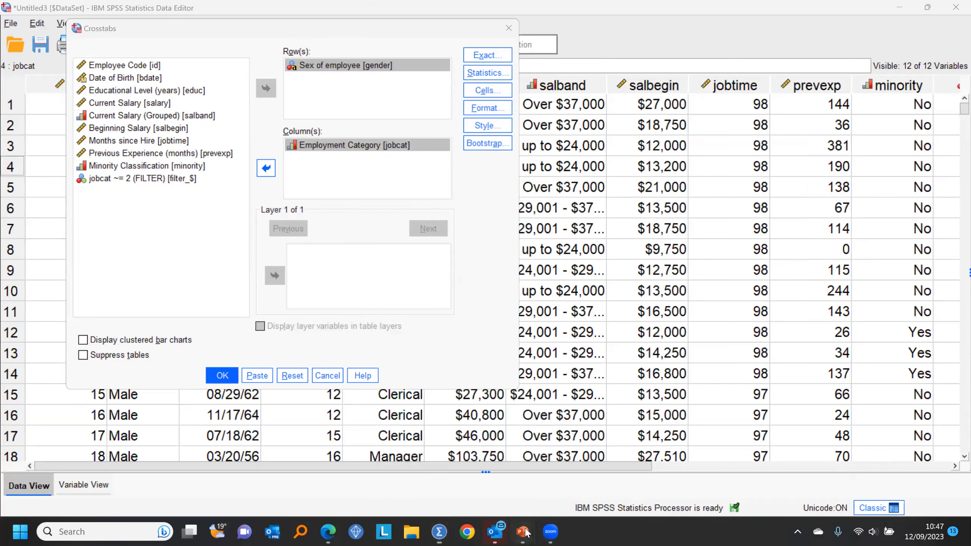
pyautogui.click(585, 490)
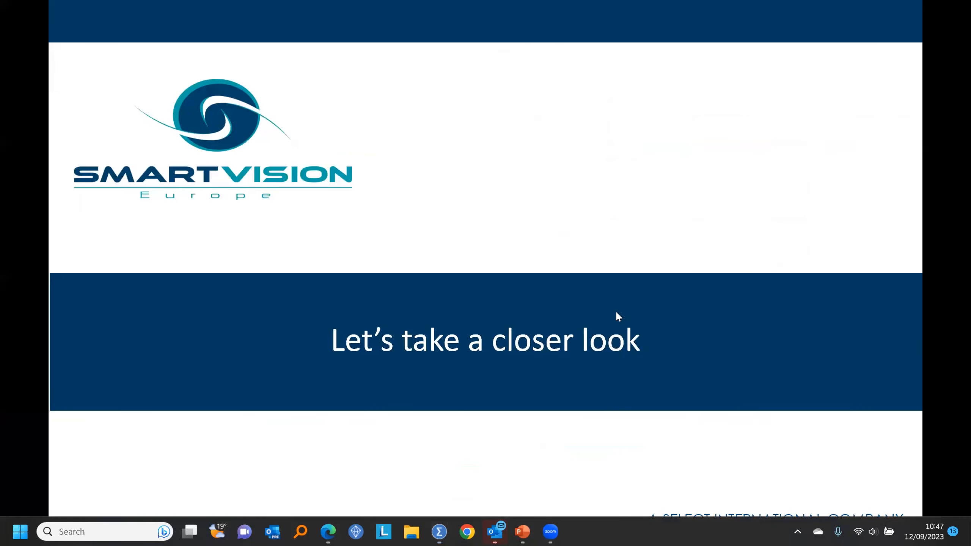
pyautogui.press('Right')
pyautogui.press('Right')
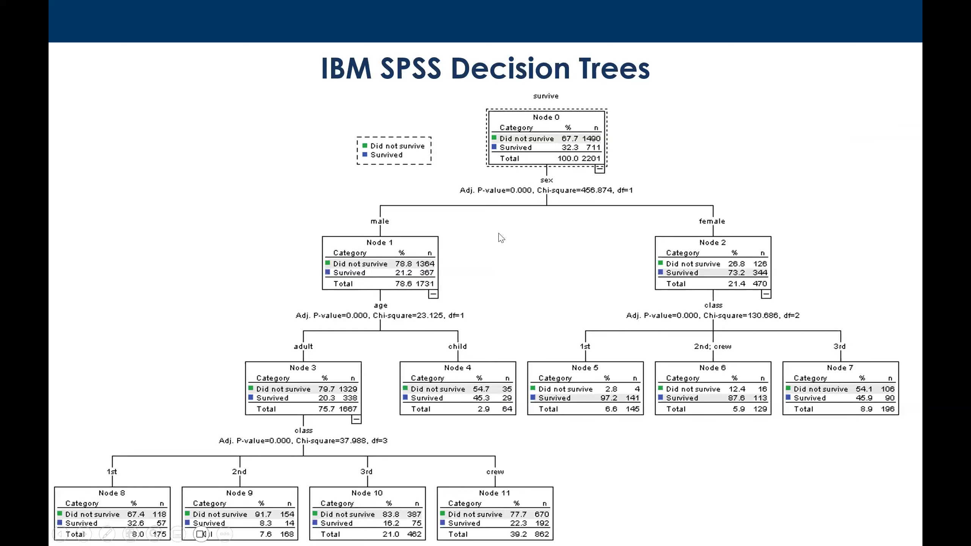
pyautogui.click(555, 192)
pyautogui.click(557, 196)
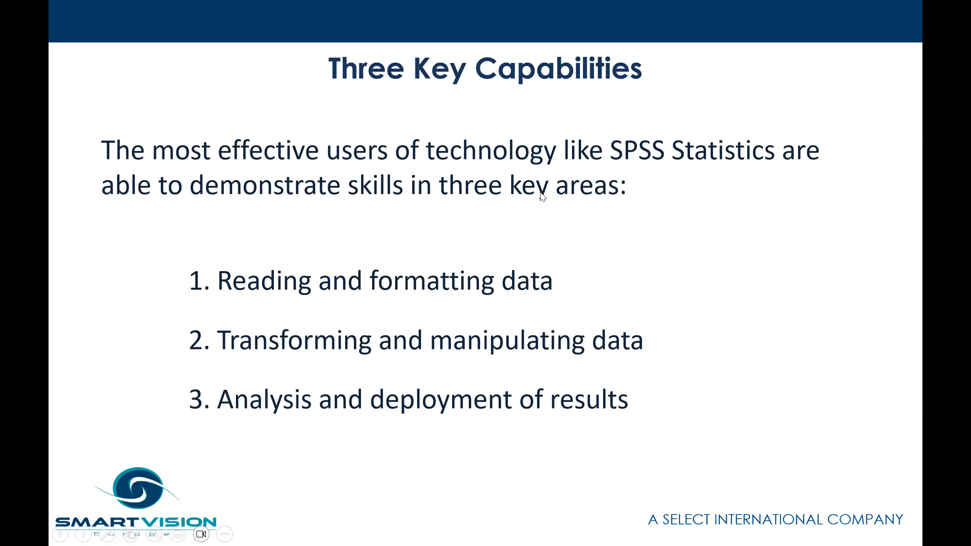
# Switch back to SPSS Statistics and run the configured crosstab of employee sex by employment category
pyautogui.hotkey('alt', 'Tab')
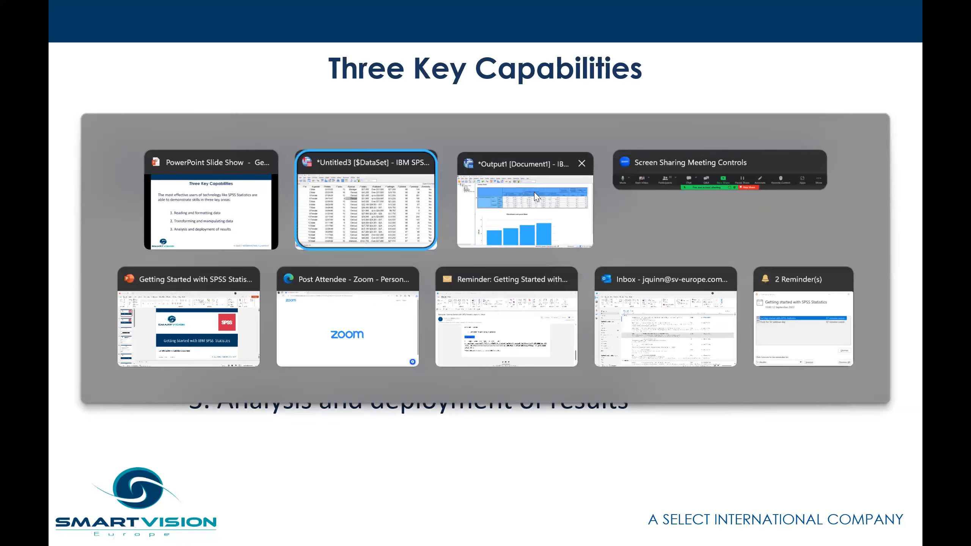
pyautogui.hotkey('alt', 'Tab')
pyautogui.click(245, 49)
pyautogui.click(222, 374)
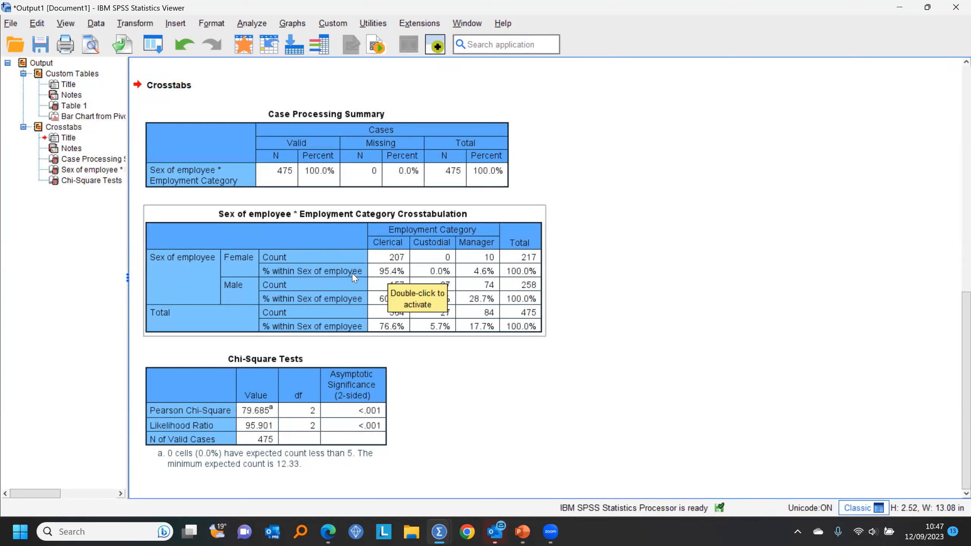
# Open the Chi-Square Tests table, inspect the unrounded Pearson Chi-Square significance, and close the table editor
pyautogui.click(410, 303)
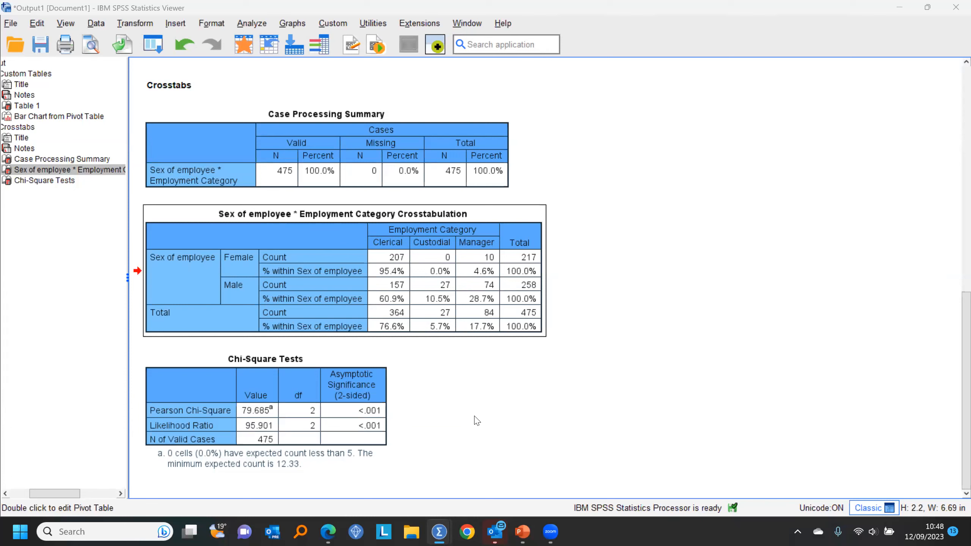
pyautogui.click(370, 416)
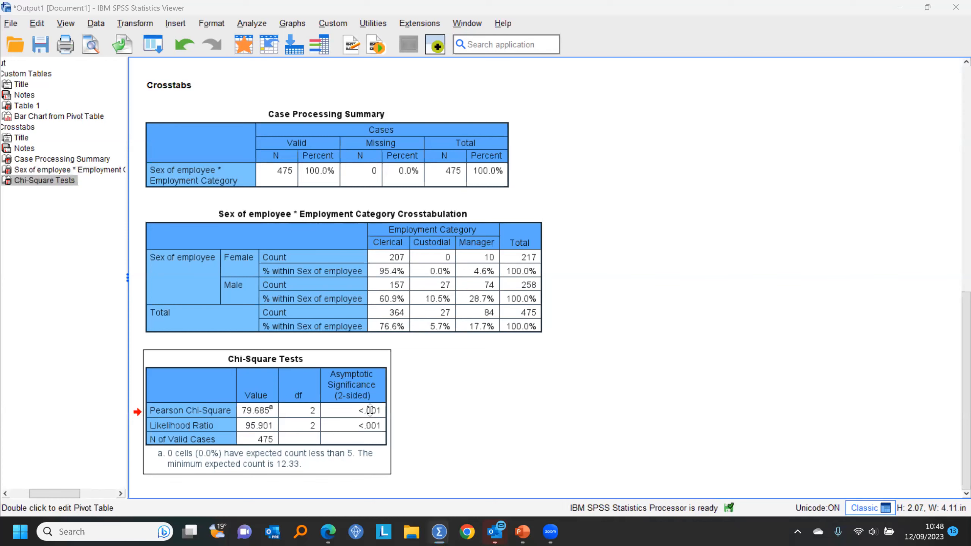
pyautogui.doubleClick(370, 410)
pyautogui.doubleClick(404, 216)
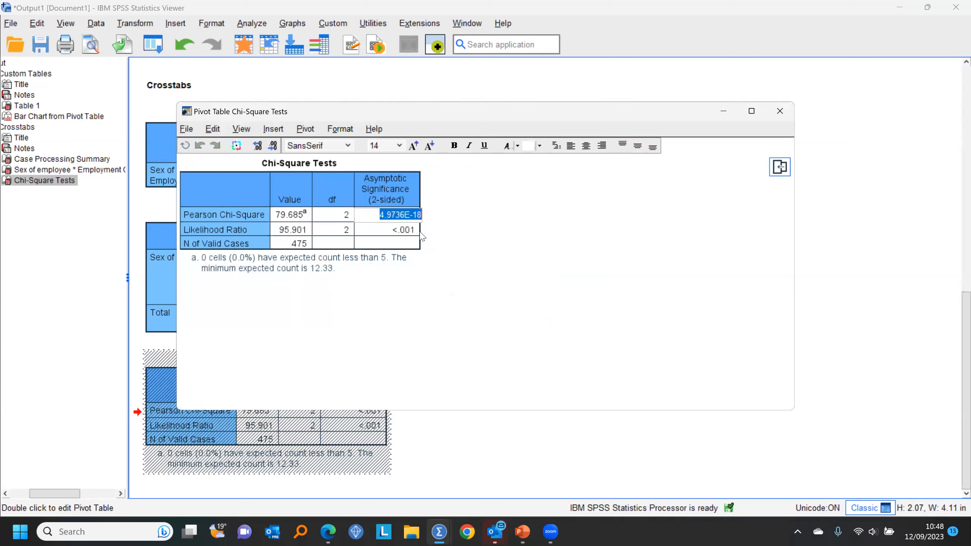
pyautogui.click(496, 252)
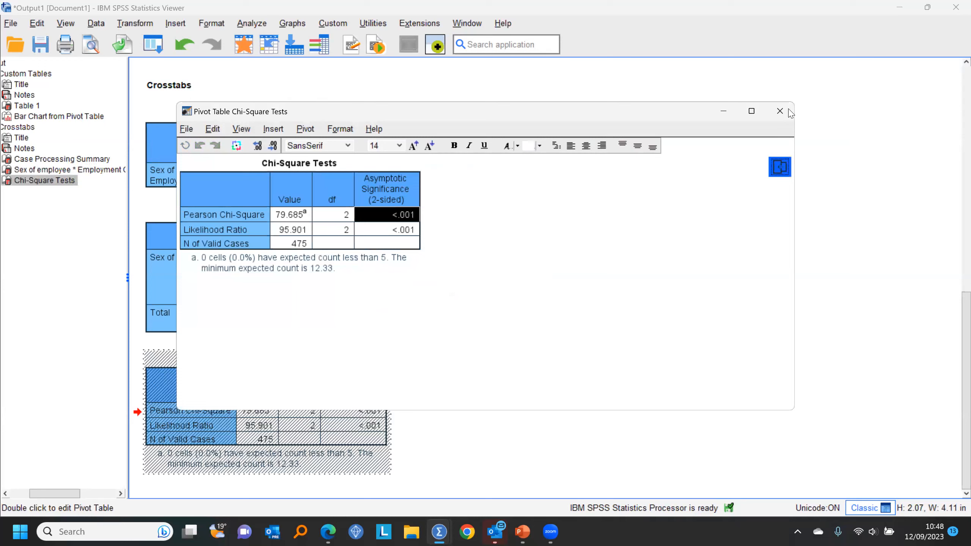
pyautogui.click(470, 421)
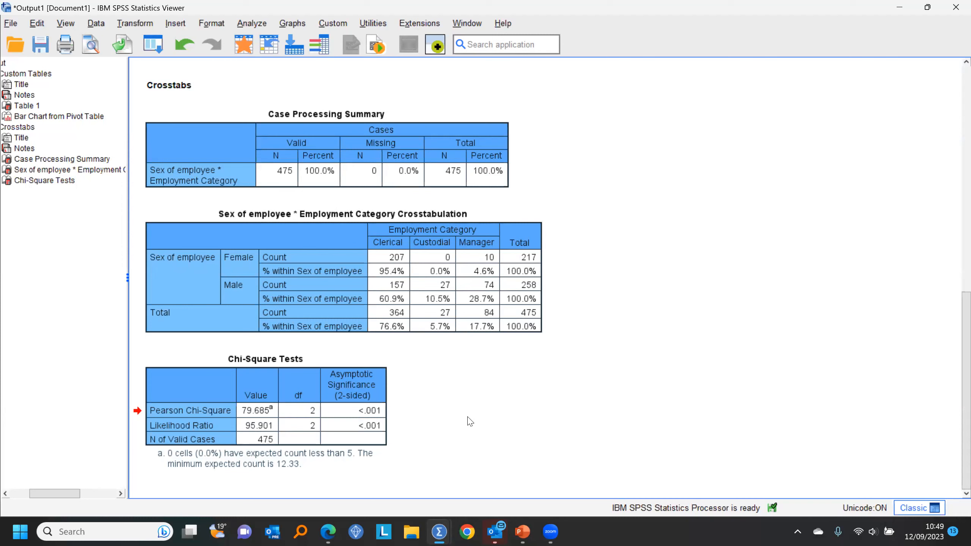
pyautogui.click(374, 258)
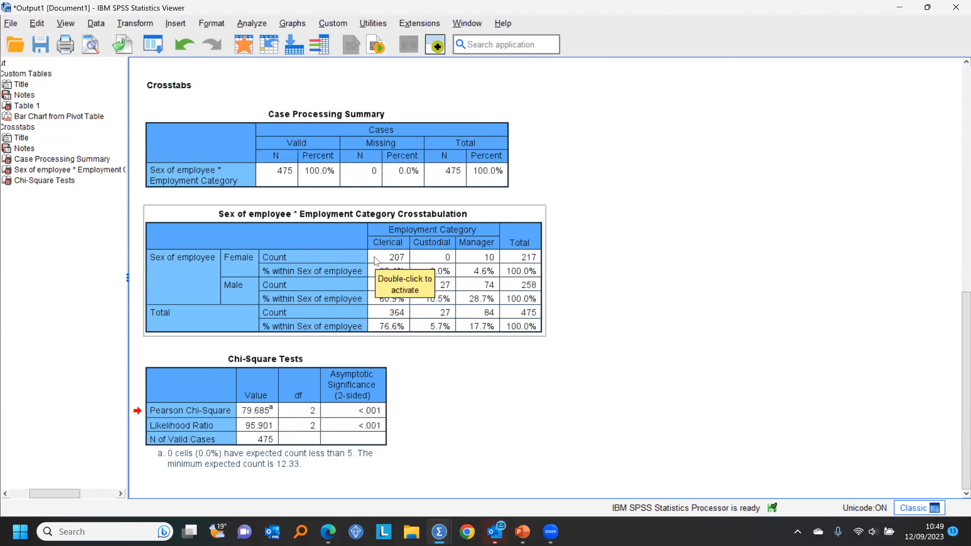
pyautogui.click(375, 439)
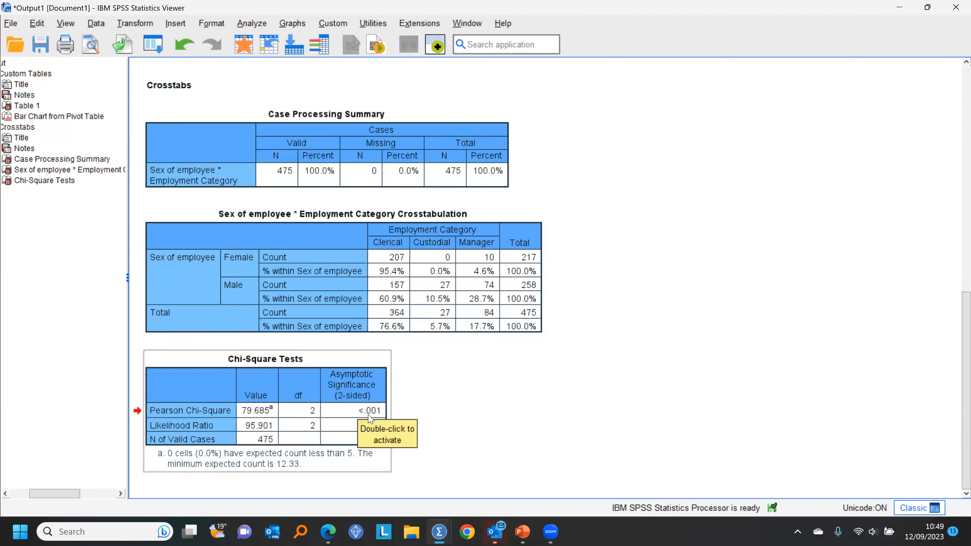
pyautogui.click(557, 413)
pyautogui.click(361, 412)
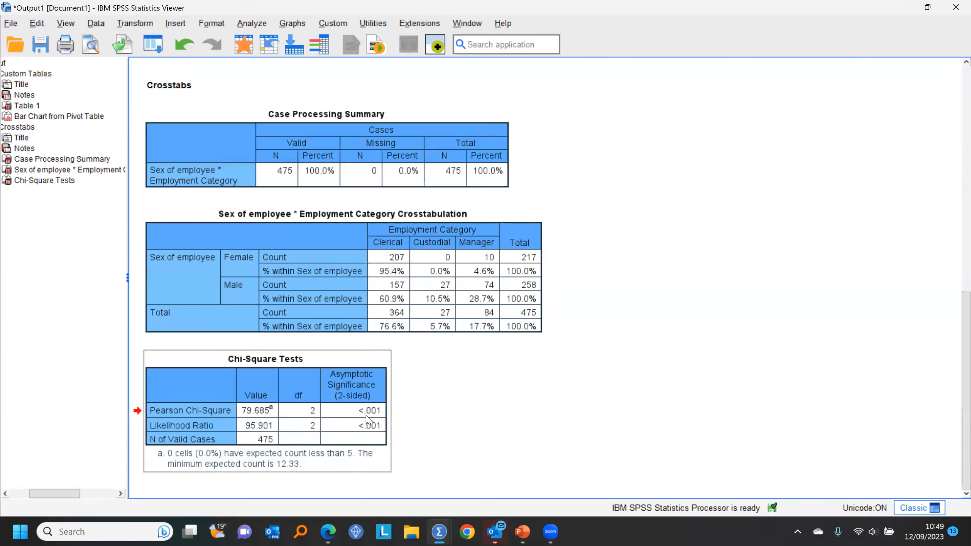
pyautogui.click(560, 408)
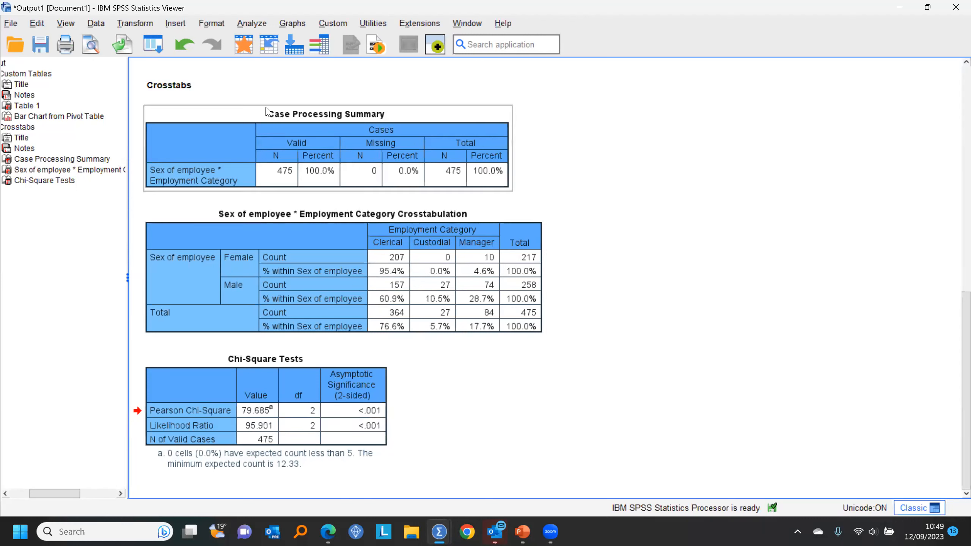
# Return to the dataset and start a simple Scatter Plot in the Chart Builder
pyautogui.click(243, 49)
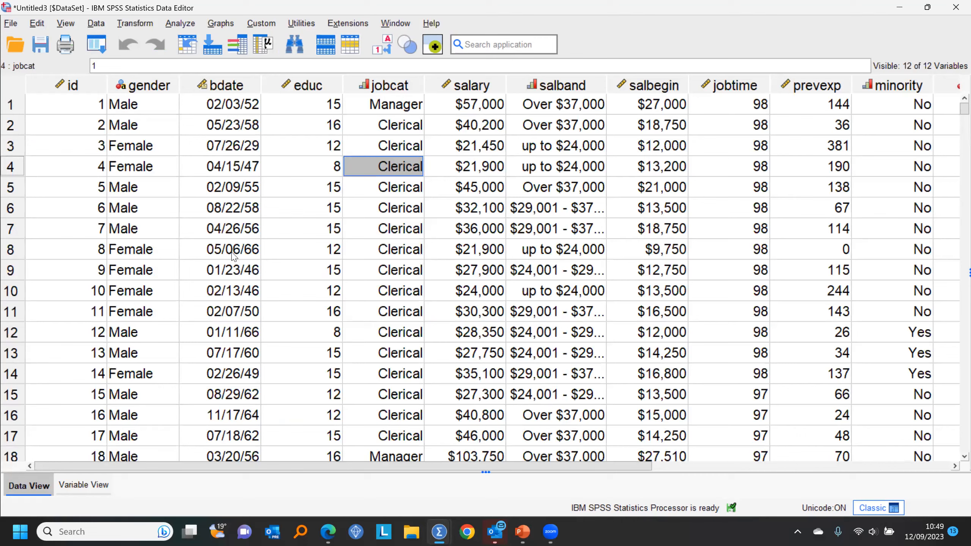
pyautogui.click(222, 24)
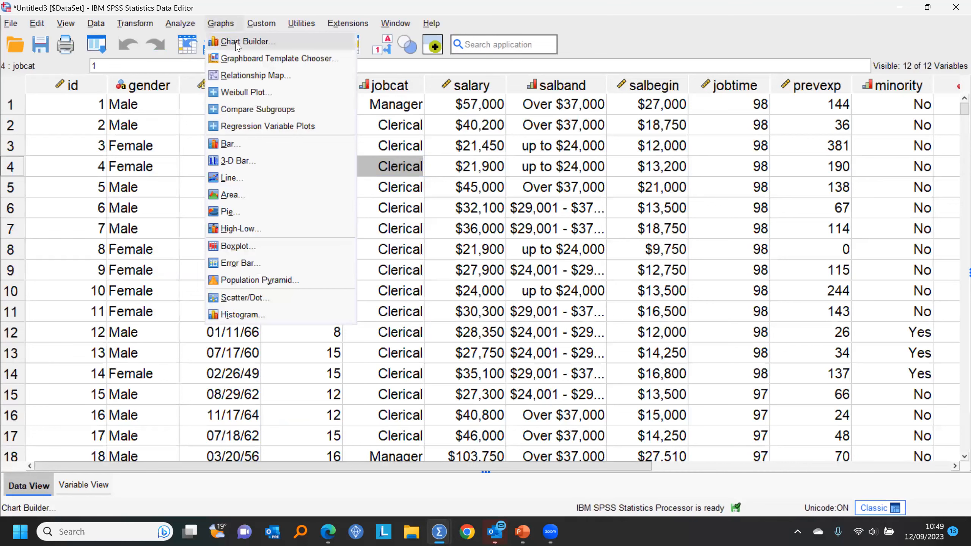
pyautogui.click(237, 42)
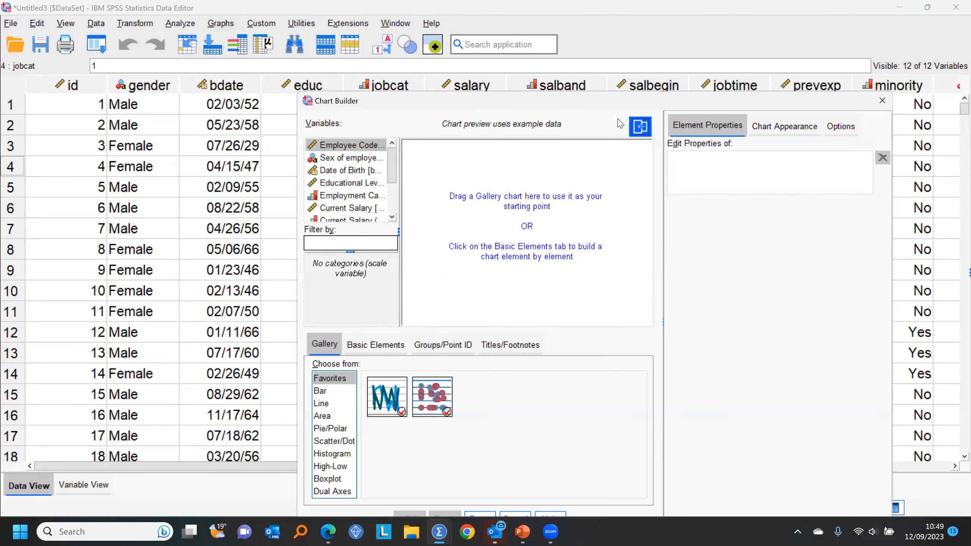
pyautogui.click(108, 36)
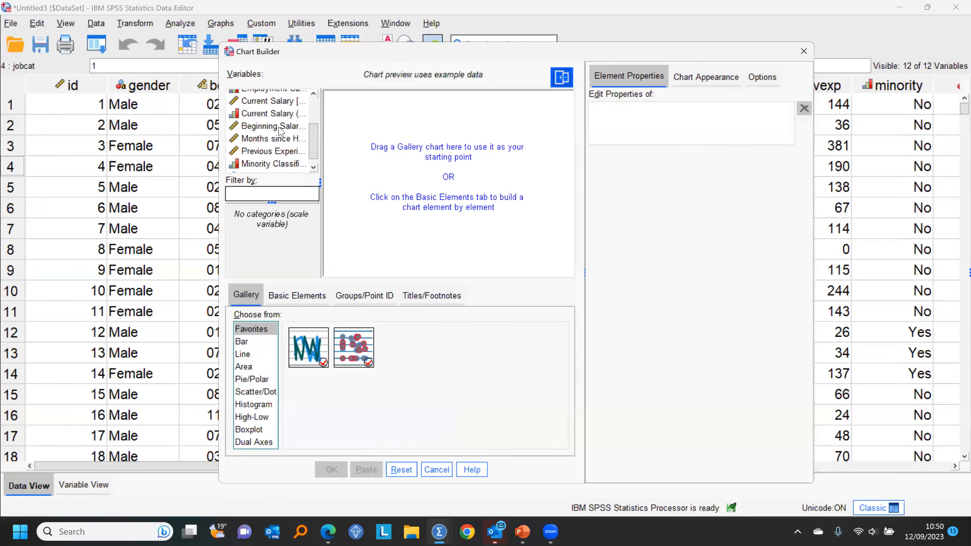
pyautogui.click(278, 129)
pyautogui.scroll(1, 313, 145)
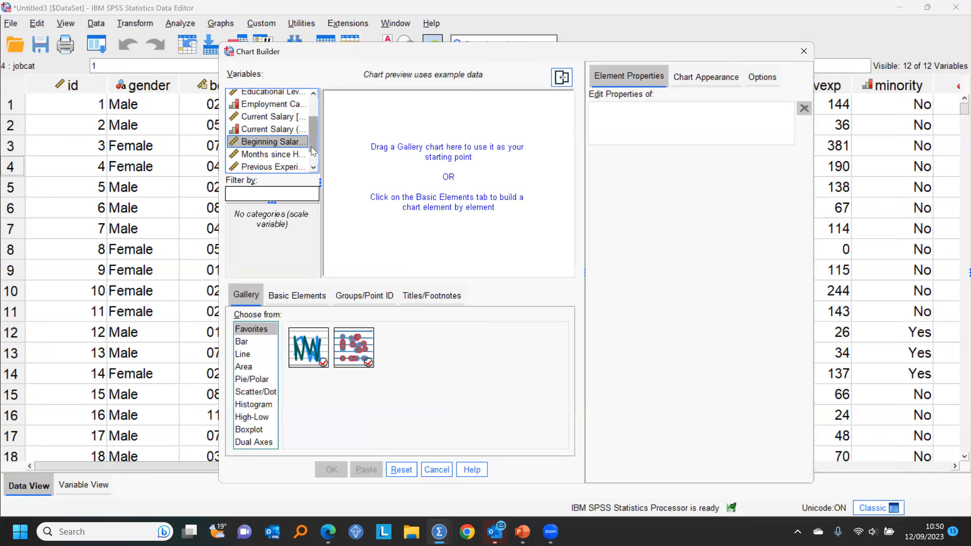
pyautogui.click(252, 393)
pyautogui.moveTo(302, 352); pyautogui.dragTo(425, 189)
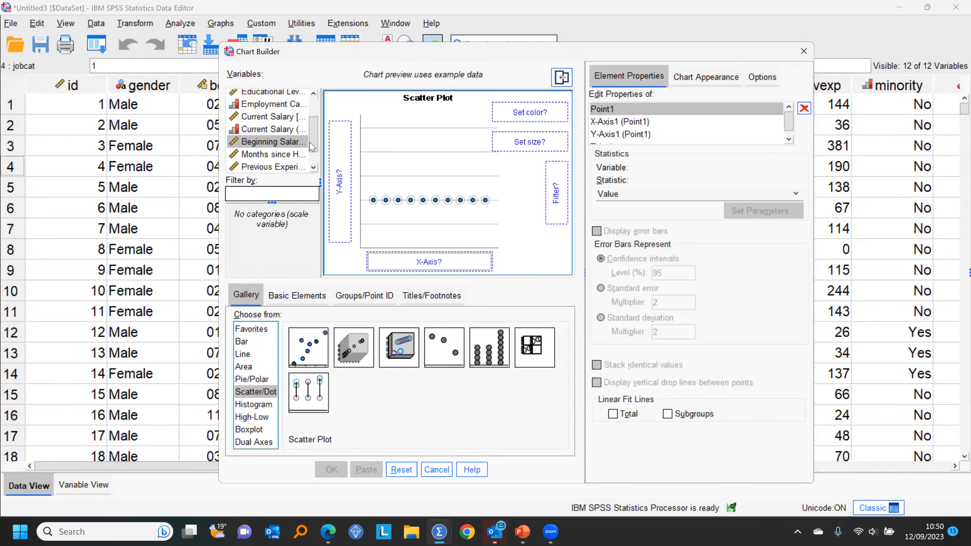
# Assign Current Salary to the scatter plot's Y axis and Beginning Salary to its X axis
pyautogui.scroll(2, 312, 146)
pyautogui.moveTo(277, 147); pyautogui.dragTo(336, 145)
pyautogui.scroll(-1, 317, 146)
pyautogui.moveTo(273, 144); pyautogui.dragTo(398, 264)
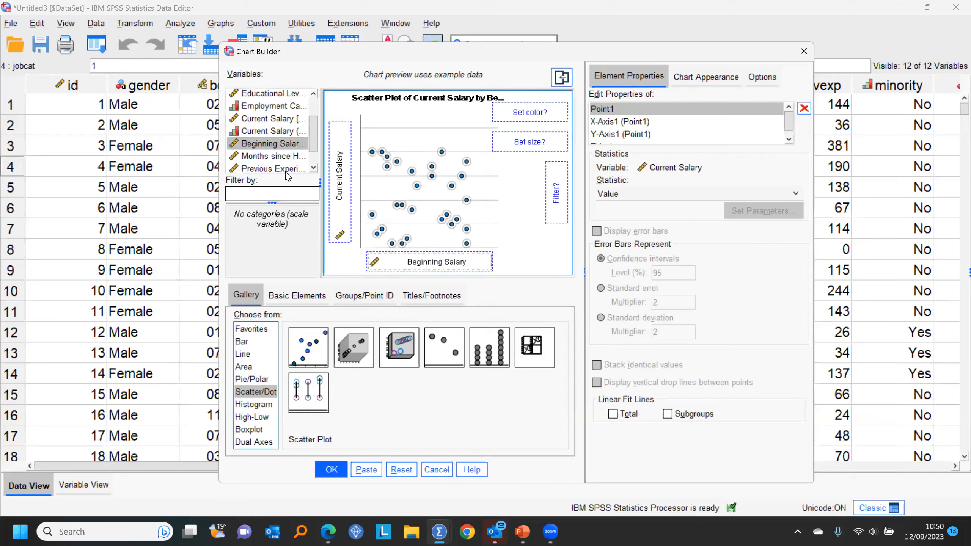
# Color the points by Employment Category, size them by Previous Experience, and generate the scatter plot
pyautogui.moveTo(268, 107); pyautogui.dragTo(524, 112)
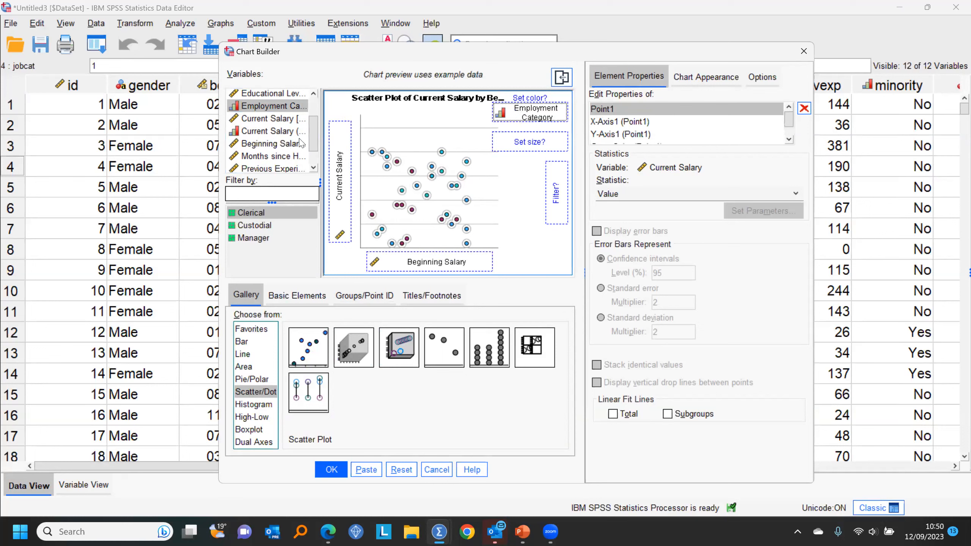
pyautogui.moveTo(311, 133); pyautogui.dragTo(311, 138)
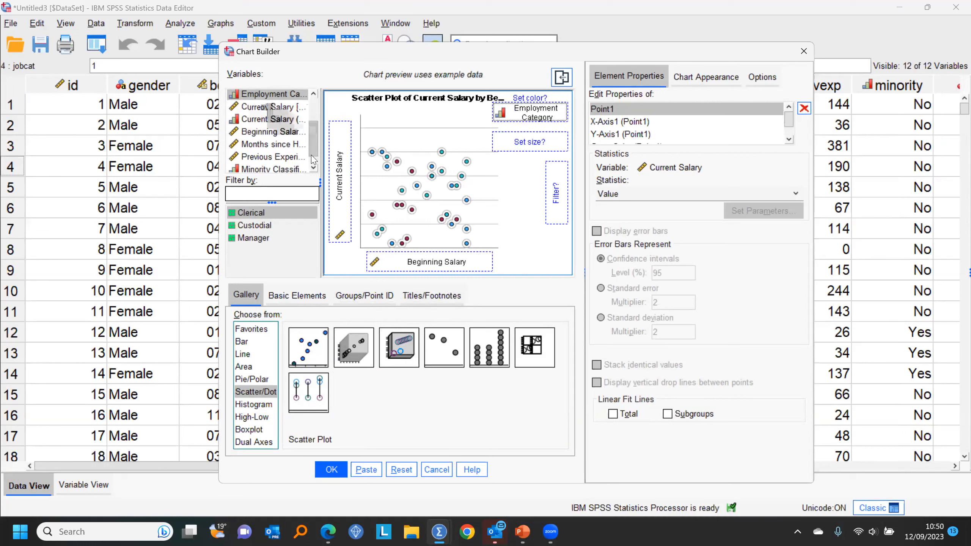
pyautogui.click(314, 167)
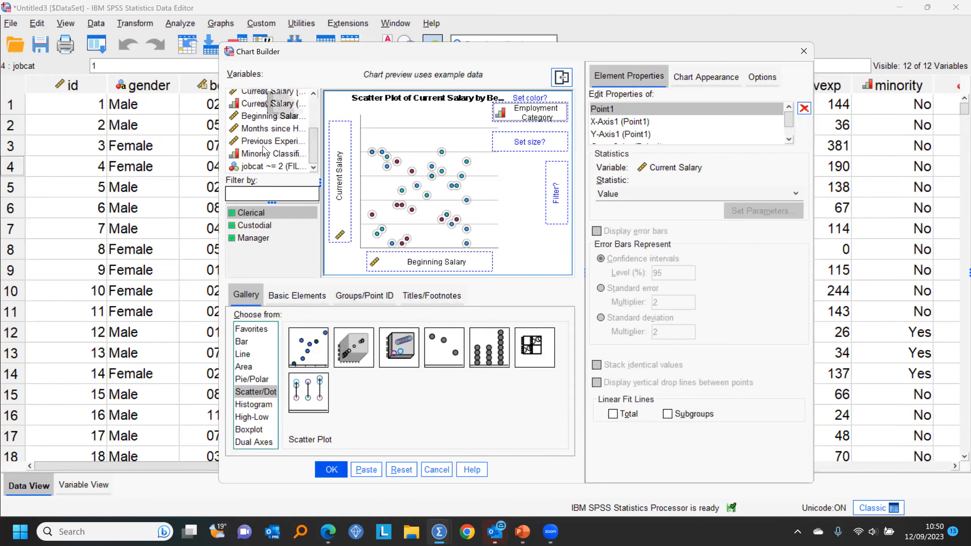
pyautogui.moveTo(263, 141); pyautogui.dragTo(526, 142)
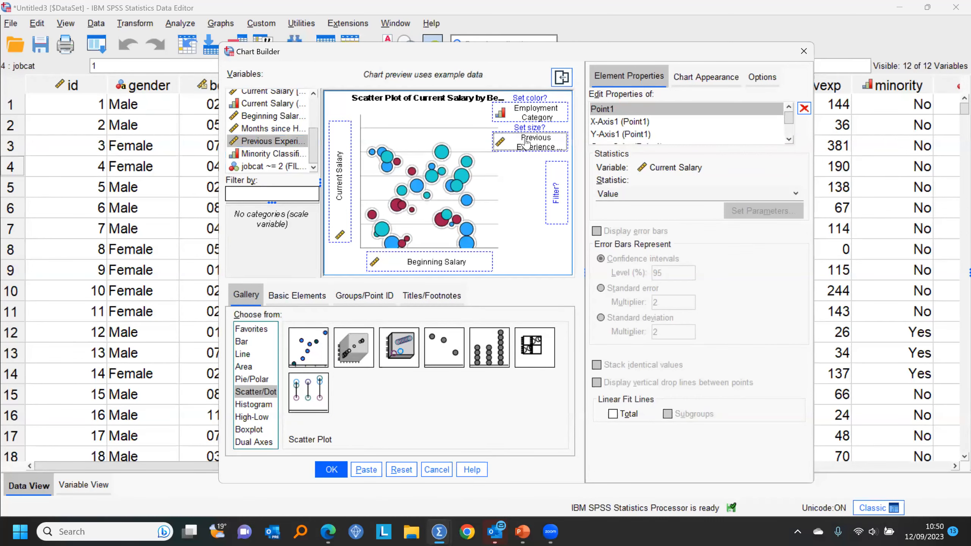
pyautogui.click(332, 469)
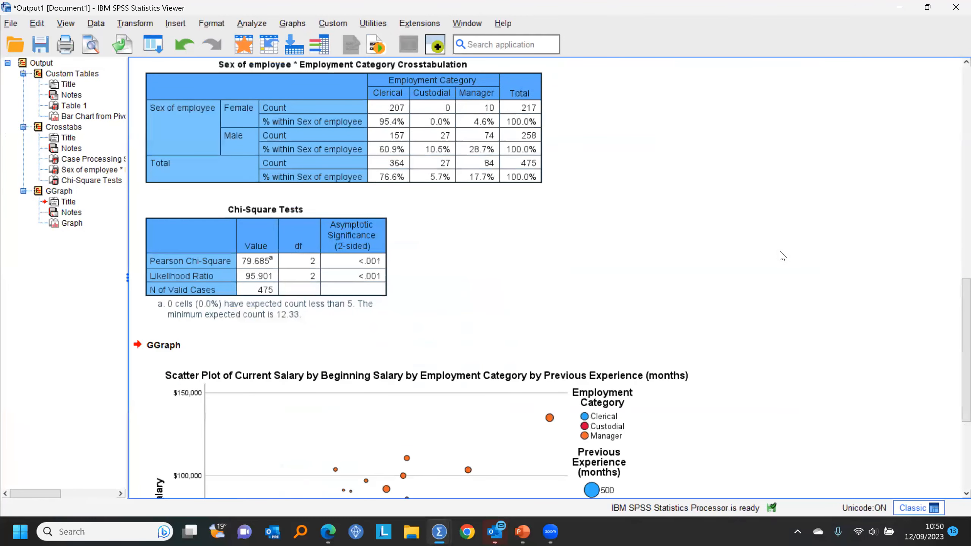
# Enlarge the scatter plot in the output to about 9.41 in wide and 5.24 in high, then deselect it
pyautogui.scroll(-5, 782, 257)
pyautogui.click(707, 472)
pyautogui.moveTo(710, 473); pyautogui.dragTo(896, 514)
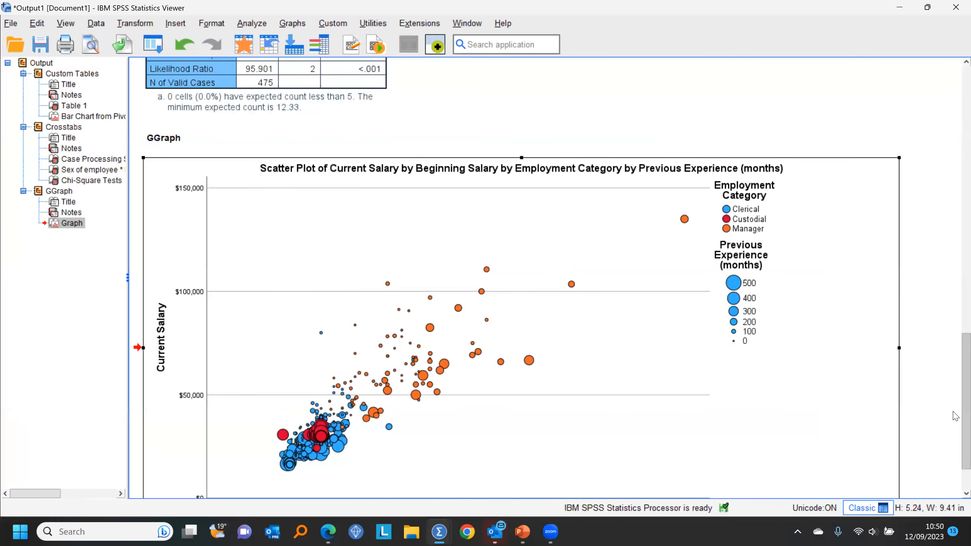
pyautogui.scroll(-2, 956, 416)
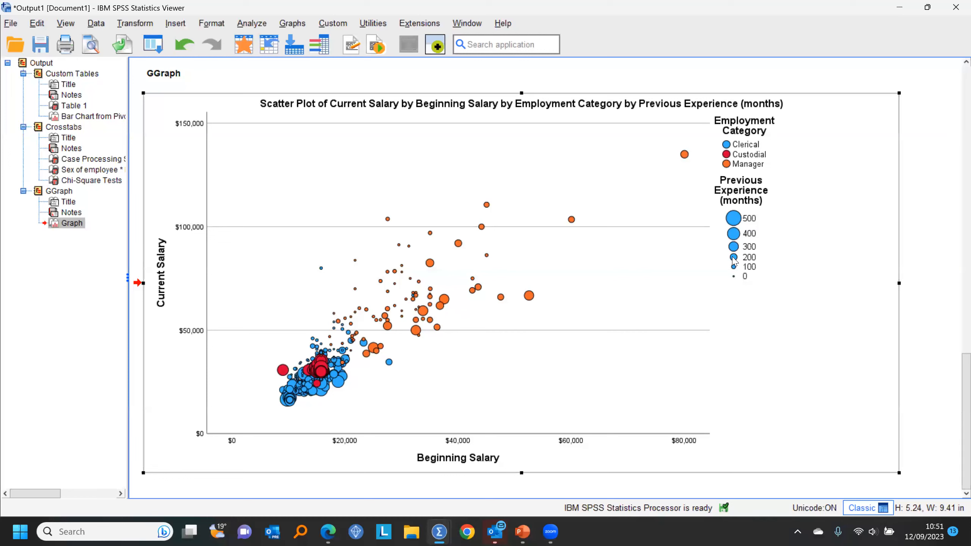
pyautogui.click(920, 269)
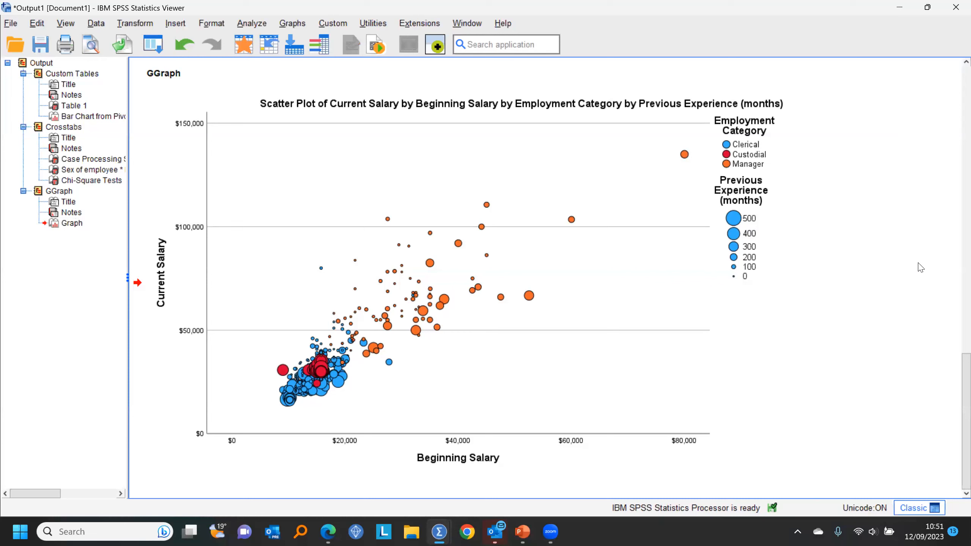
# Return to the dataset and set the Date and Time Wizard to calculate the number of time units between two dates
pyautogui.moveTo(963, 397); pyautogui.dragTo(962, 376)
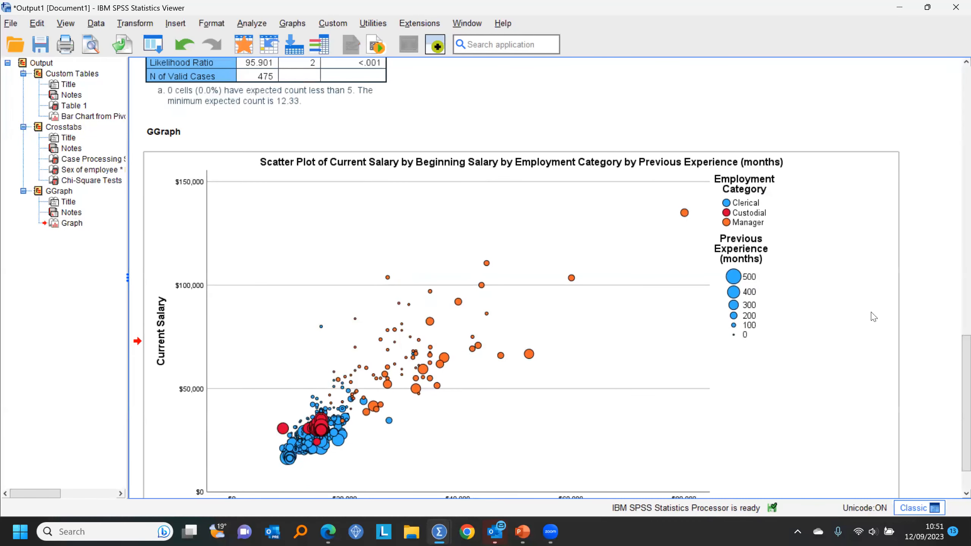
pyautogui.scroll(2, 956, 361)
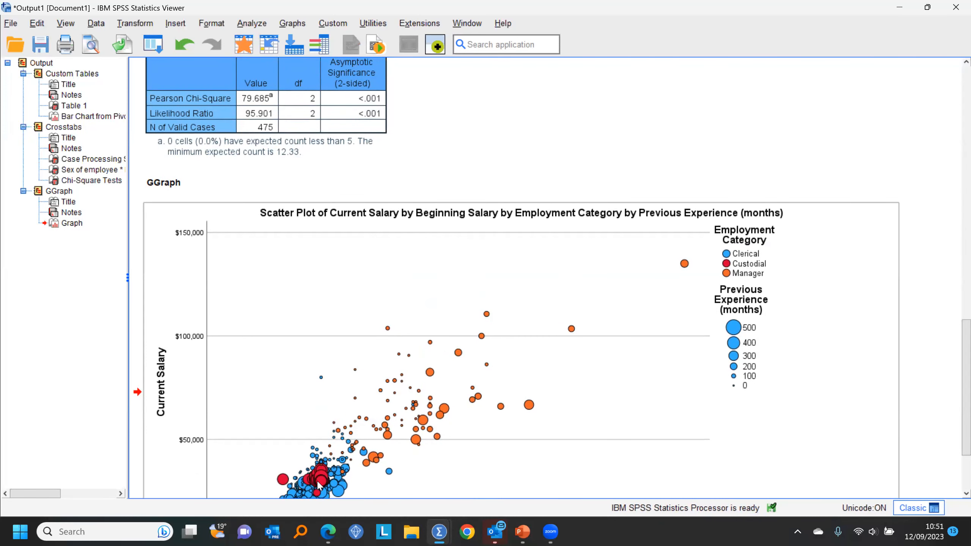
pyautogui.click(252, 54)
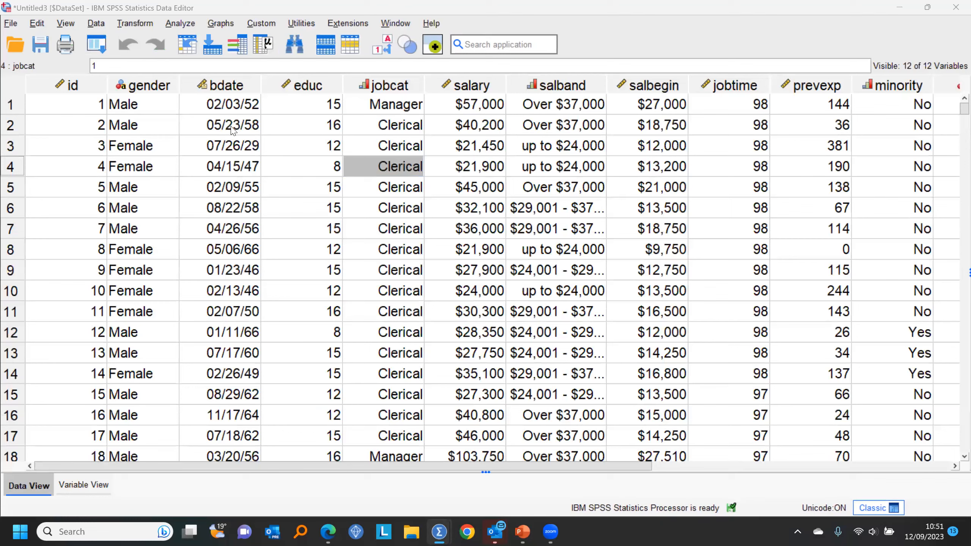
pyautogui.click(136, 24)
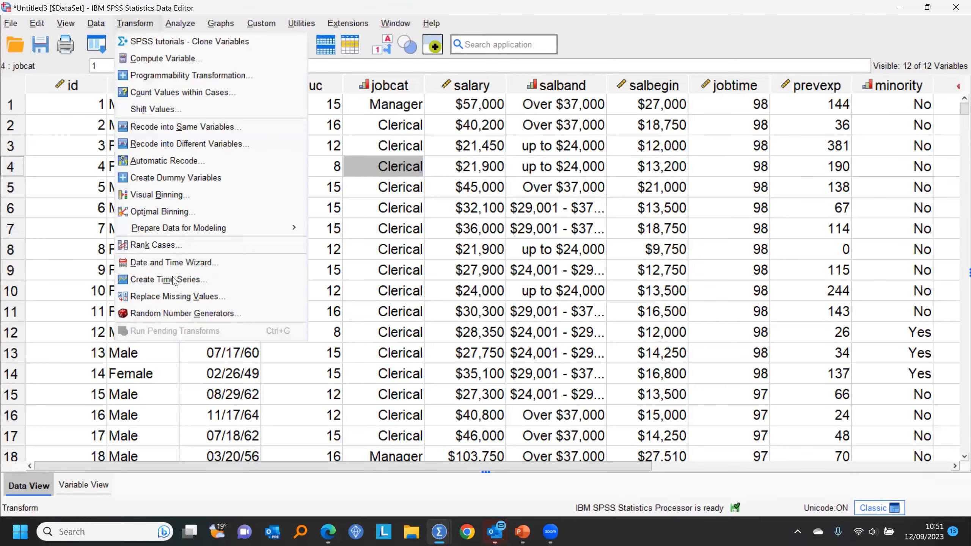
pyautogui.click(177, 264)
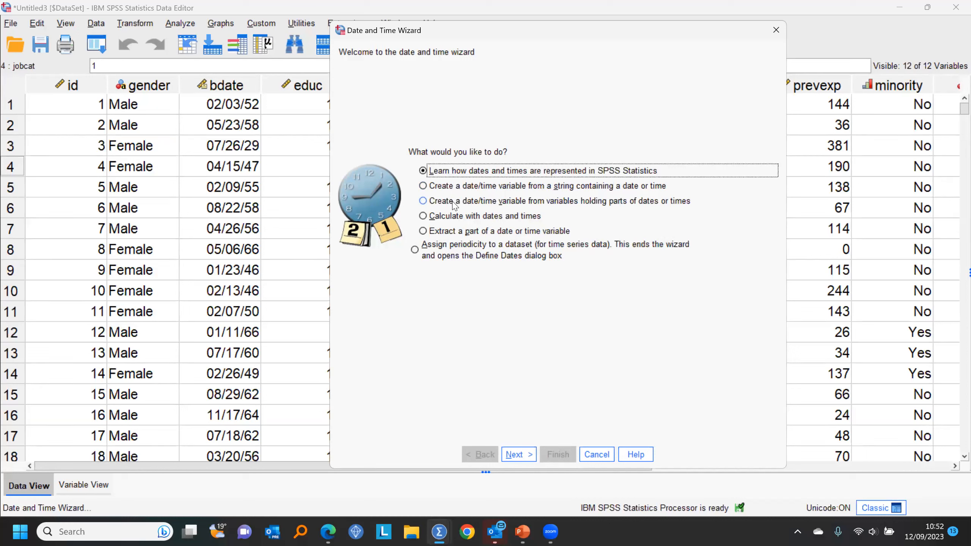
pyautogui.click(451, 216)
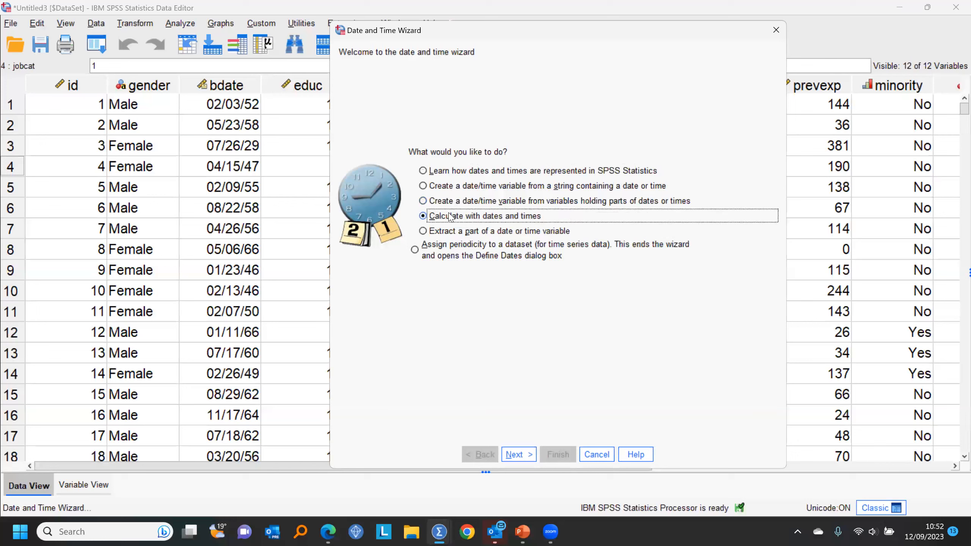
pyautogui.click(518, 455)
pyautogui.click(436, 181)
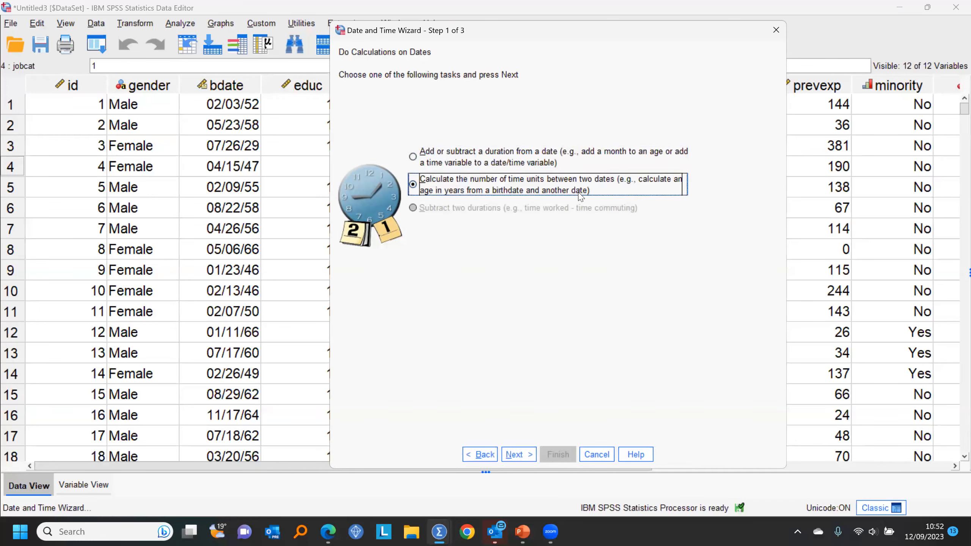
pyautogui.click(516, 455)
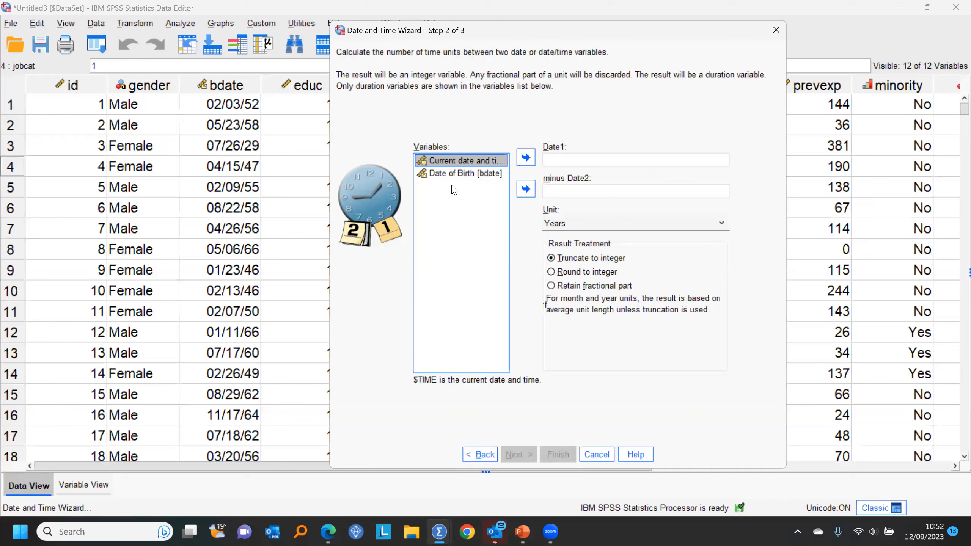
# Define the calculation as current date and time minus Date of Birth, in years truncated to integer
pyautogui.doubleClick(450, 162)
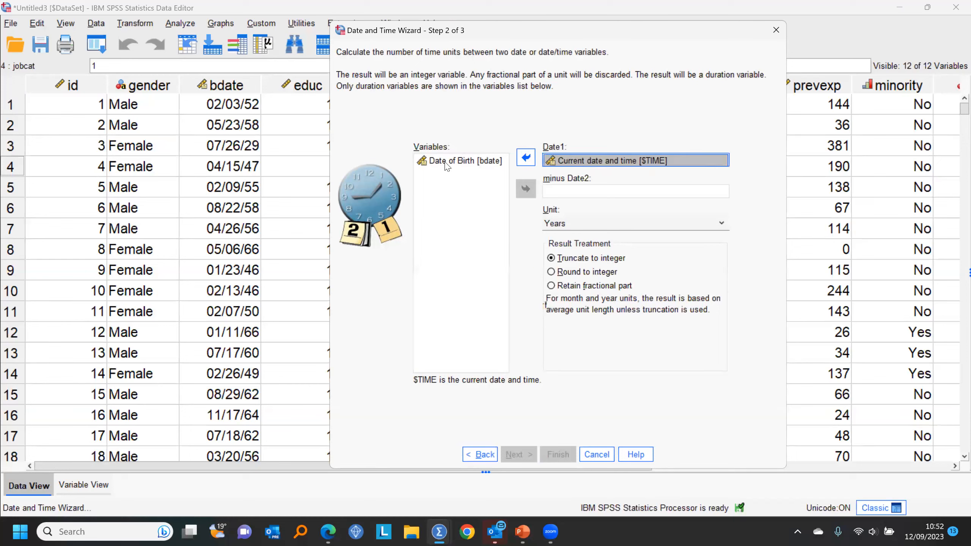
pyautogui.click(455, 161)
pyautogui.click(526, 189)
pyautogui.click(518, 455)
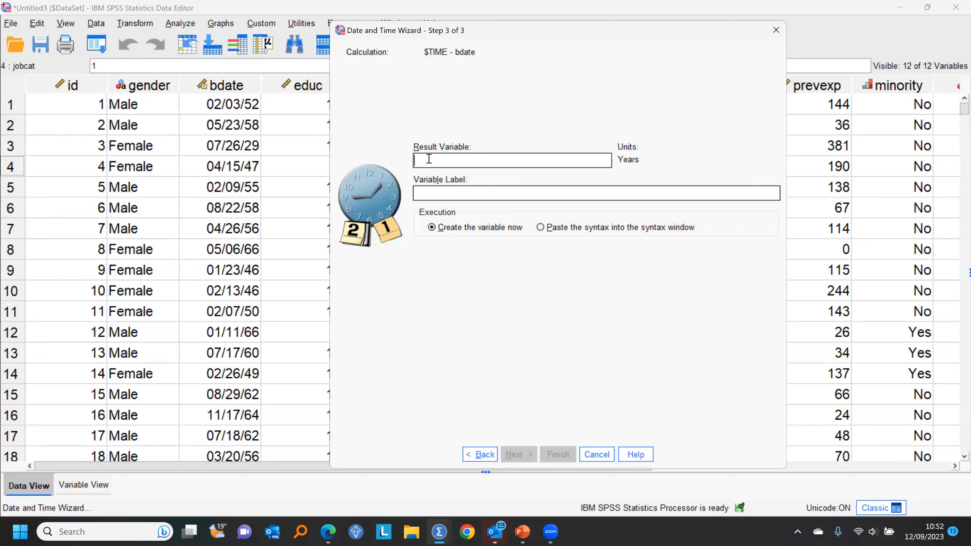
# Name the result variable age_today, create it, and bring its column into view in the dataset
pyautogui.write('age')
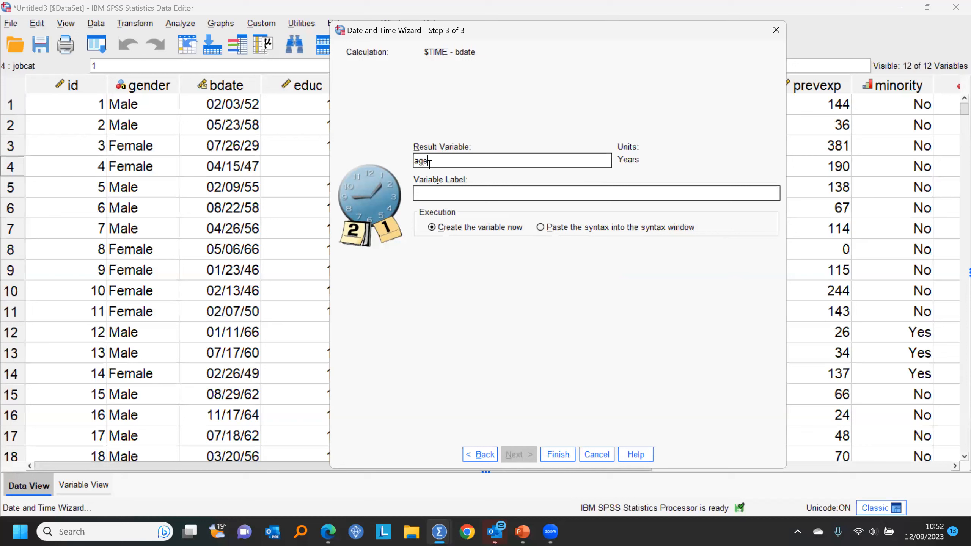
pyautogui.write('_today')
pyautogui.click(557, 455)
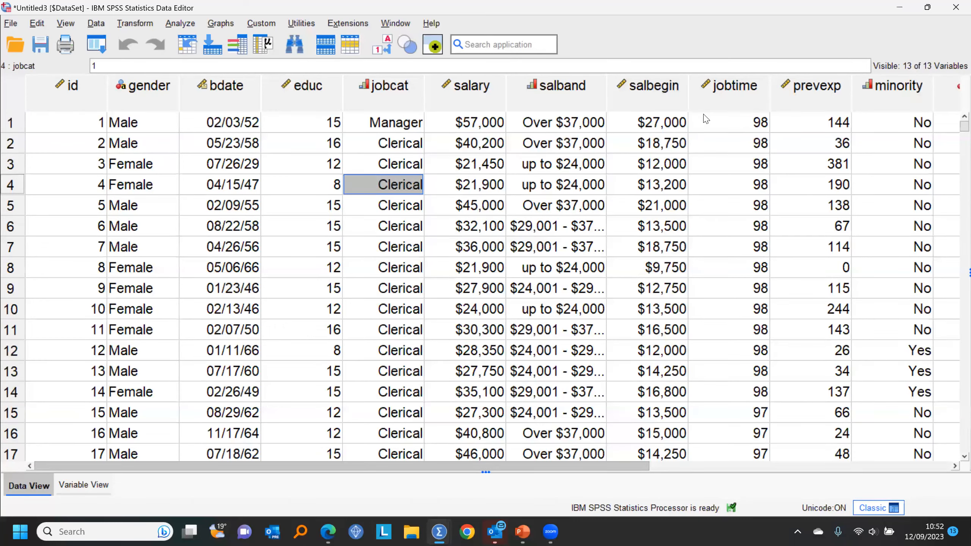
pyautogui.moveTo(802, 84); pyautogui.dragTo(801, 84)
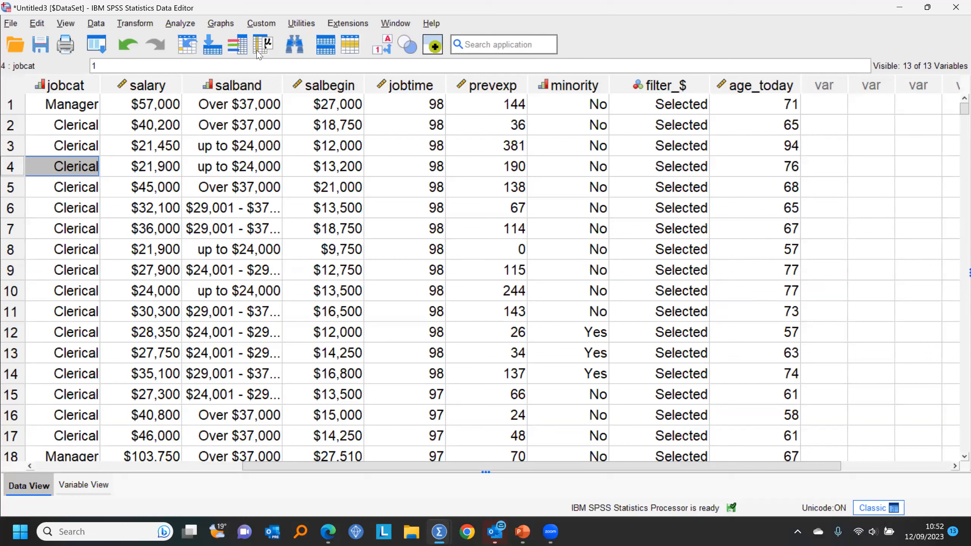
# Compute a new variable age_then as age_today - 35 and return to the dataset
pyautogui.click(136, 24)
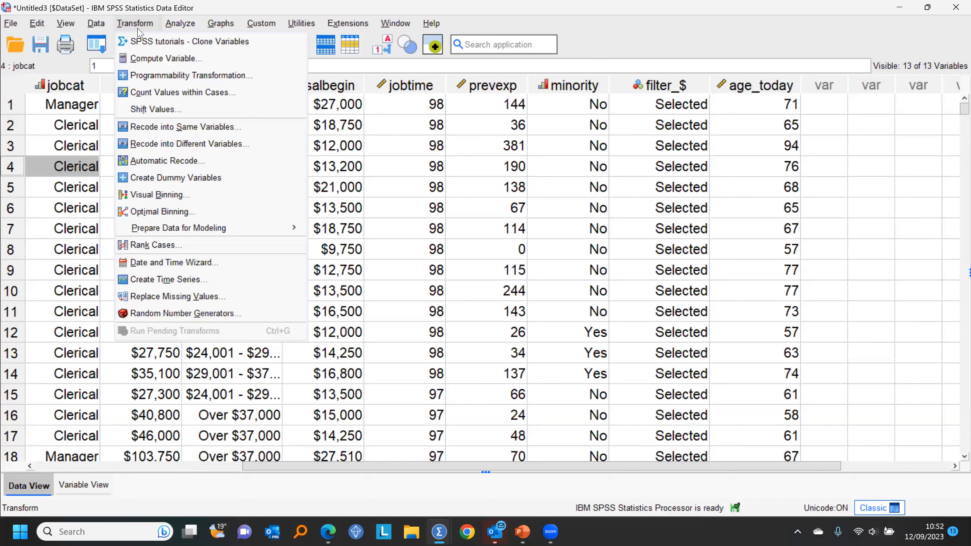
pyautogui.click(141, 57)
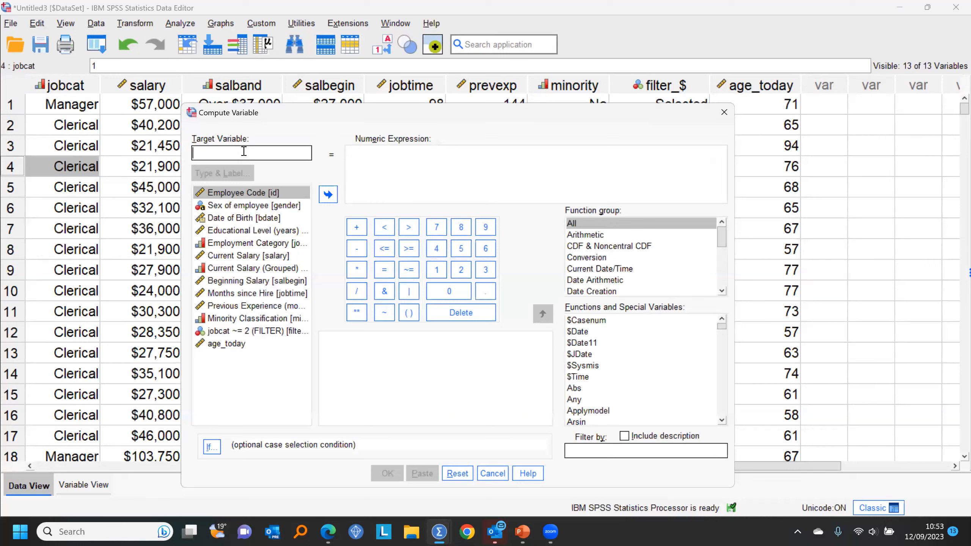
pyautogui.write('age_t')
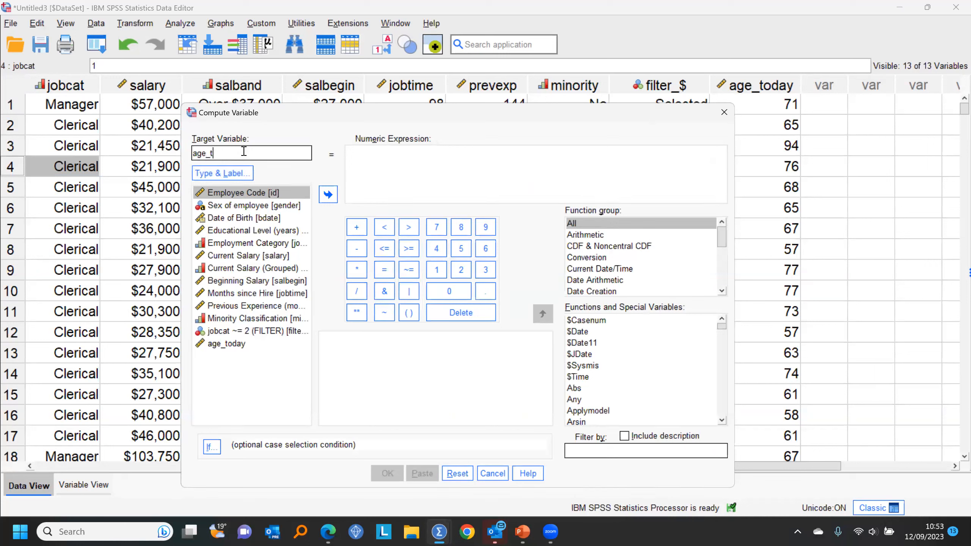
pyautogui.write('hen')
pyautogui.click(227, 344)
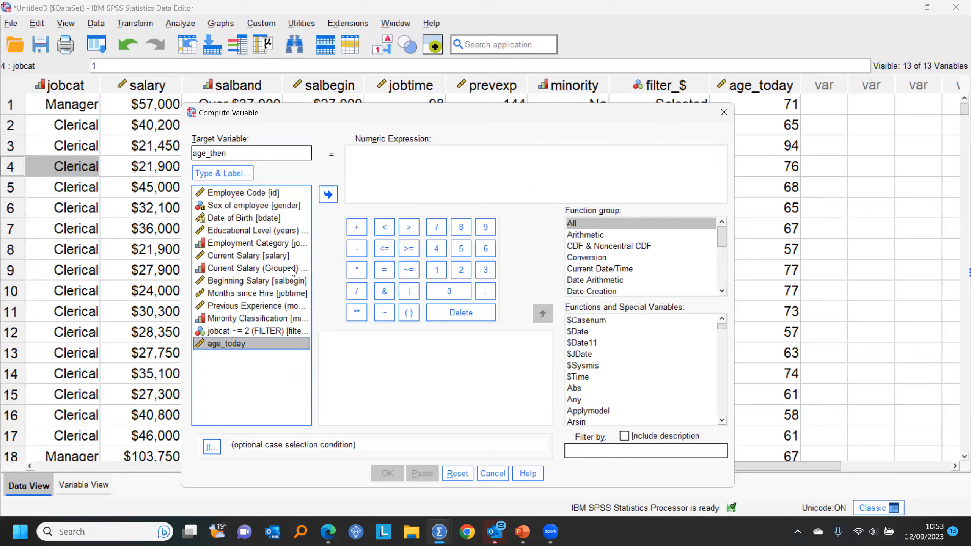
pyautogui.click(328, 195)
pyautogui.click(362, 249)
pyautogui.write('35')
pyautogui.click(386, 473)
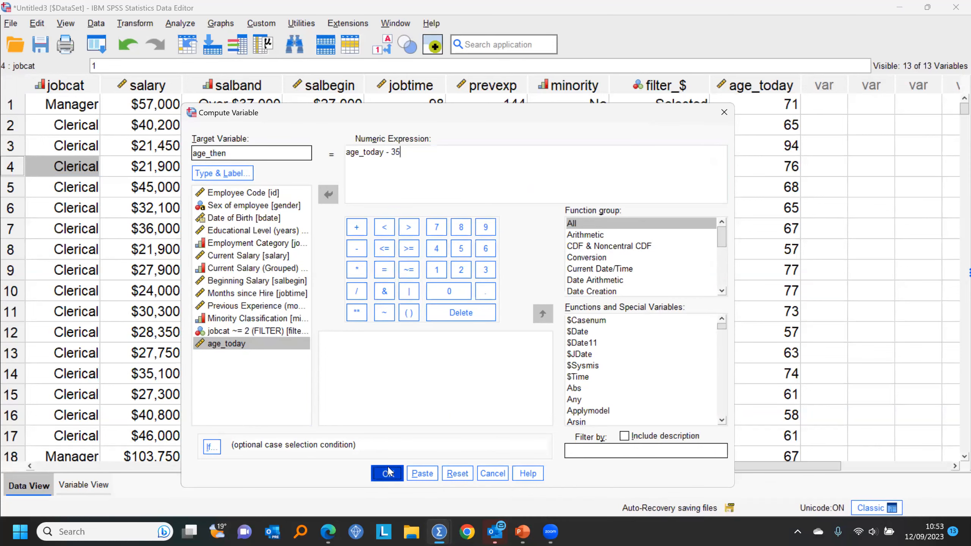
pyautogui.click(243, 44)
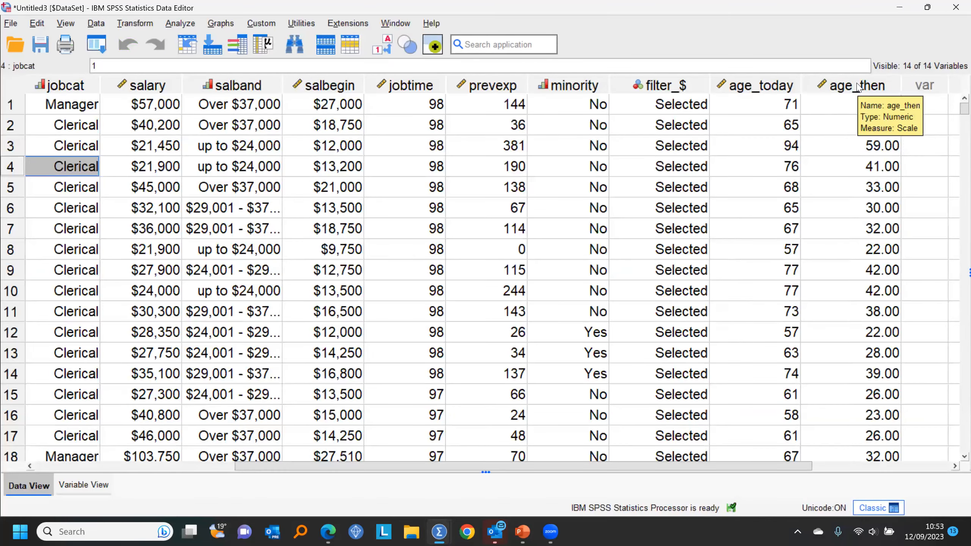
# Set the age_then variable to 0 decimals and label it "Age of employee"
pyautogui.doubleClick(836, 87)
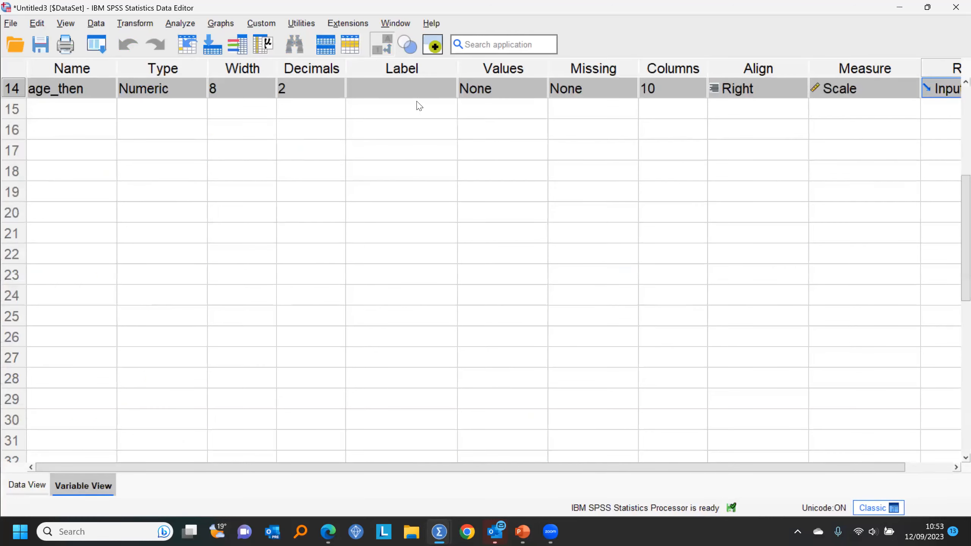
pyautogui.doubleClick(339, 94)
pyautogui.click(383, 90)
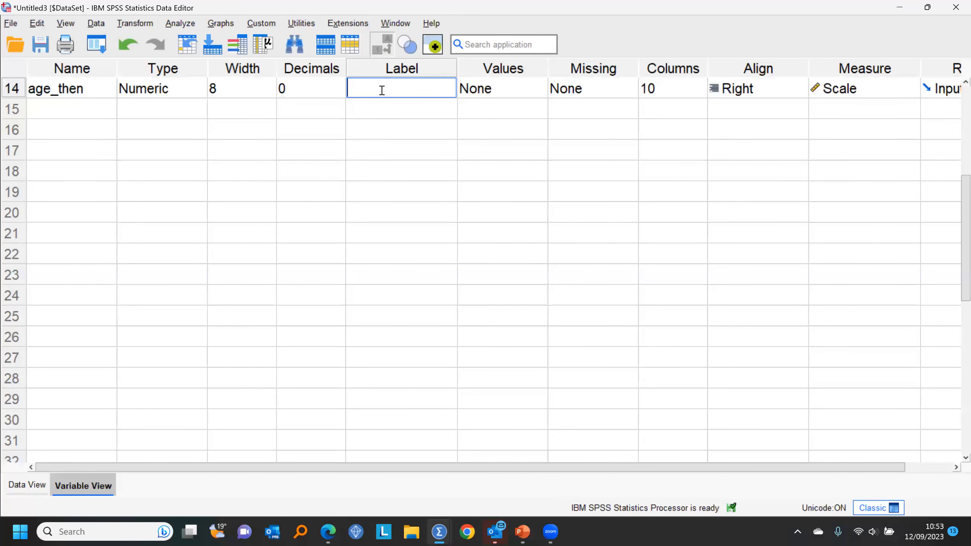
pyautogui.write('Age of employee')
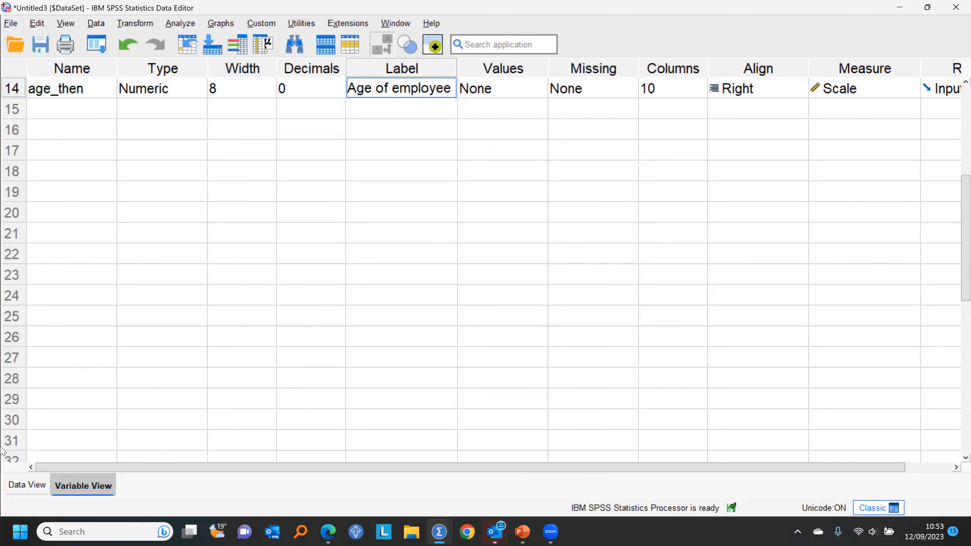
# Run descriptive statistics on the age_then column from the data and review the minimum and maximum ages in the output
pyautogui.click(27, 485)
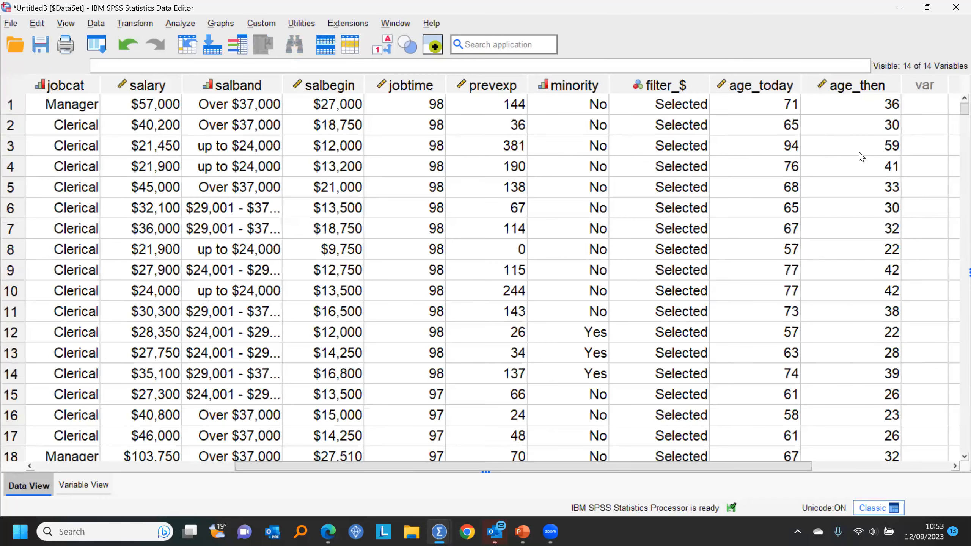
pyautogui.rightClick(859, 151)
pyautogui.click(873, 334)
pyautogui.click(256, 457)
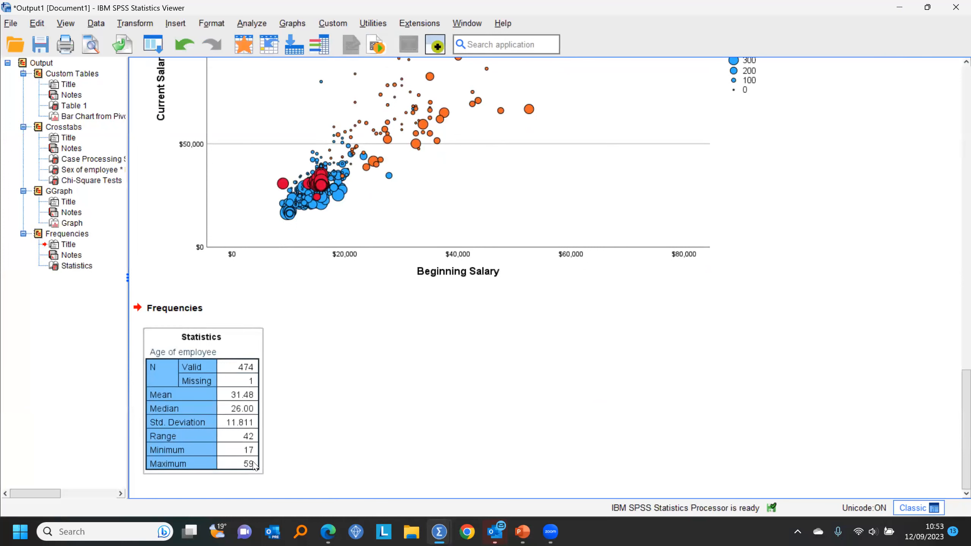
pyautogui.click(302, 462)
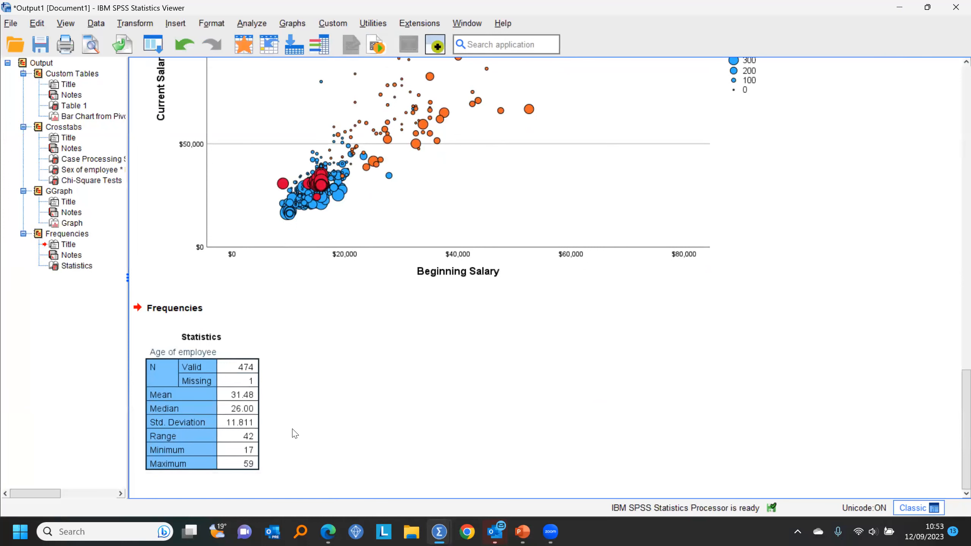
pyautogui.click(236, 459)
pyautogui.click(344, 434)
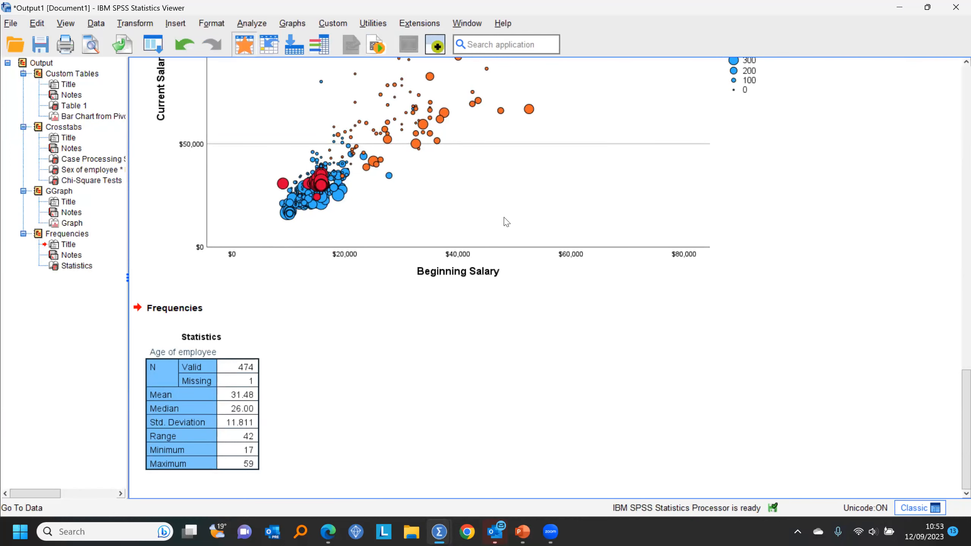
# Return to the dataset, recall the Sex of employee by Employment Category crosstab, and paste it as syntax
pyautogui.click(245, 45)
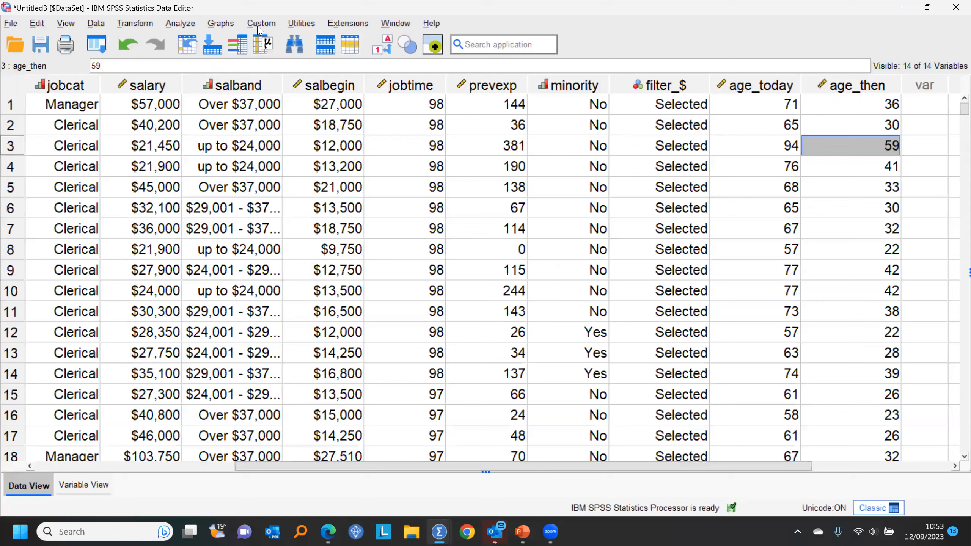
pyautogui.click(97, 47)
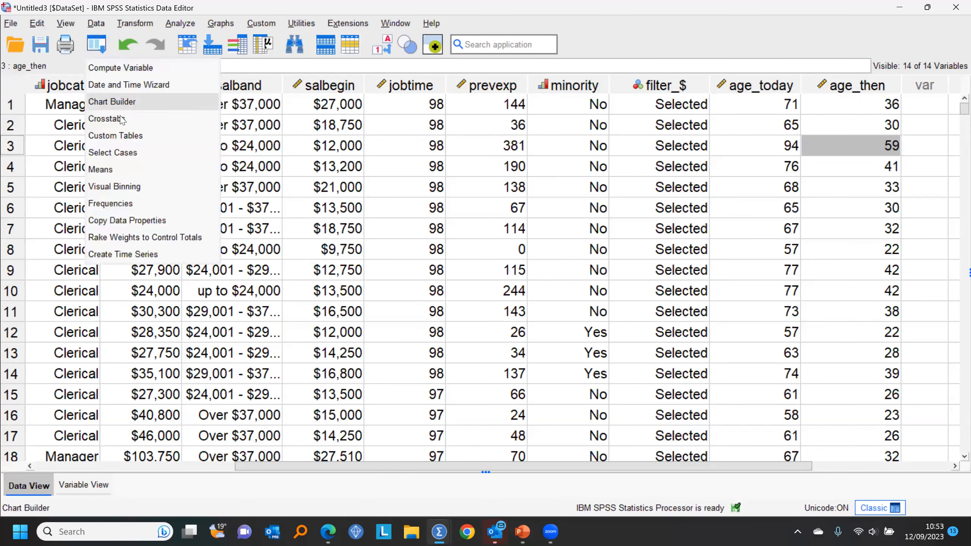
pyautogui.click(107, 119)
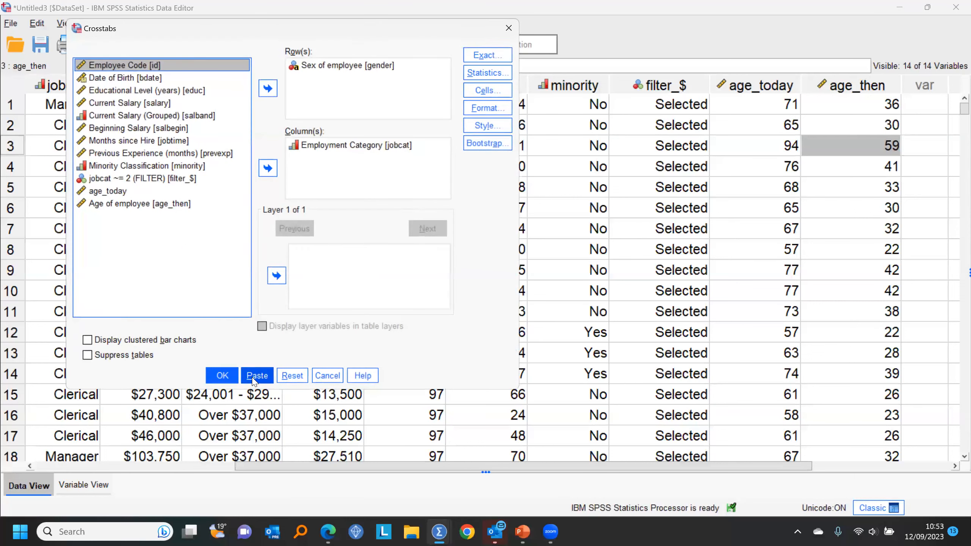
pyautogui.click(257, 375)
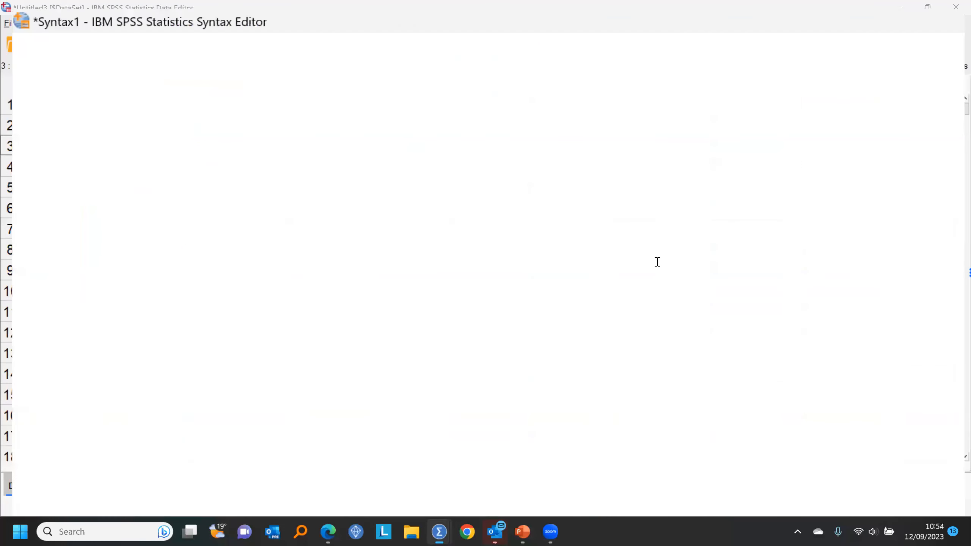
# Select the CROSSTABS command in the pasted syntax, from its name to /COUNT ROUND CELL, and run it
pyautogui.moveTo(312, 196); pyautogui.dragTo(155, 86)
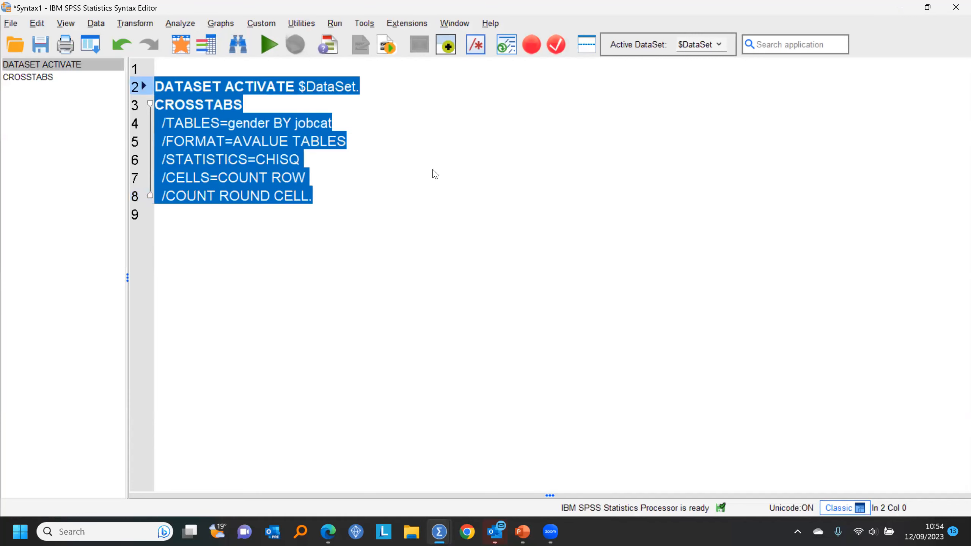
pyautogui.click(311, 177)
pyautogui.moveTo(338, 201); pyautogui.dragTo(152, 104)
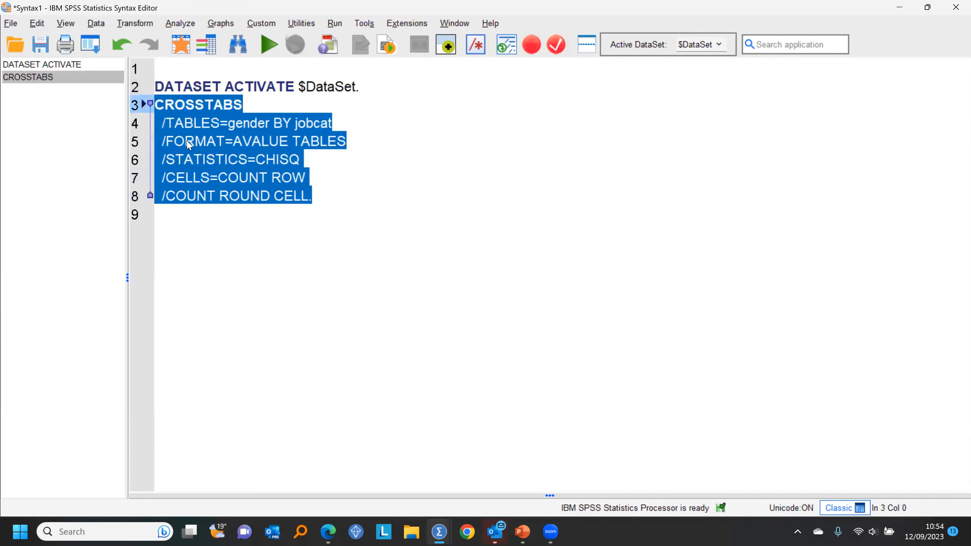
pyautogui.click(270, 45)
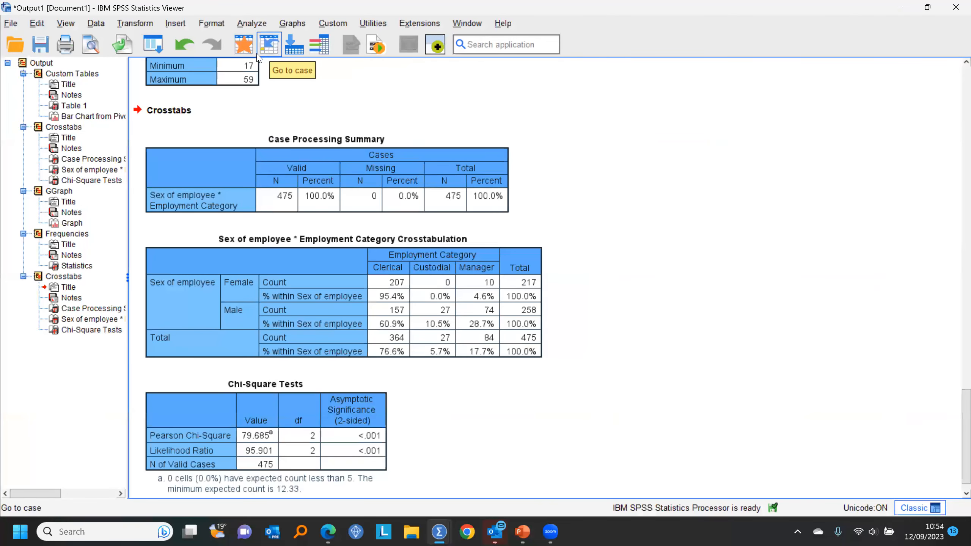
# Recall the Chart Builder scatter plot of current salary by beginning salary, paste it as syntax, and switch to the syntax window
pyautogui.click(153, 45)
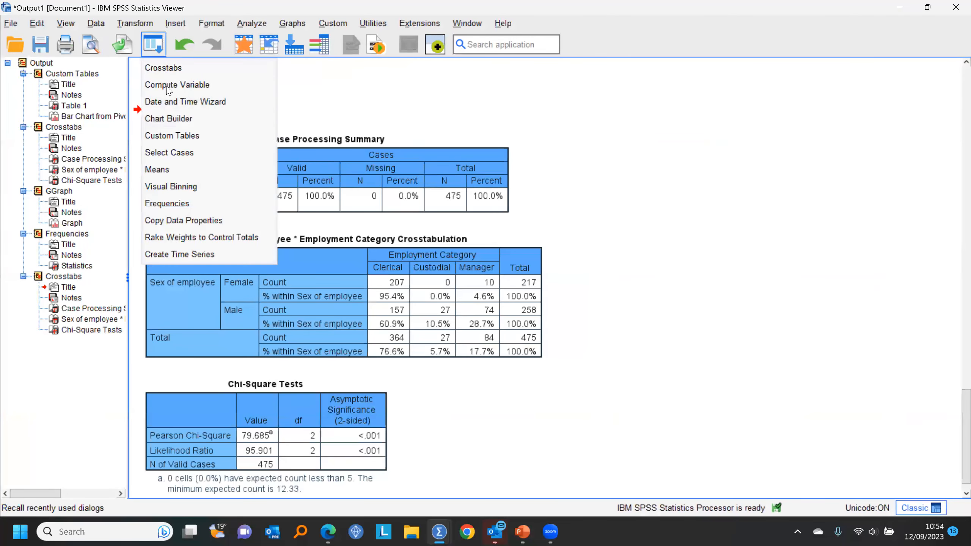
pyautogui.click(169, 119)
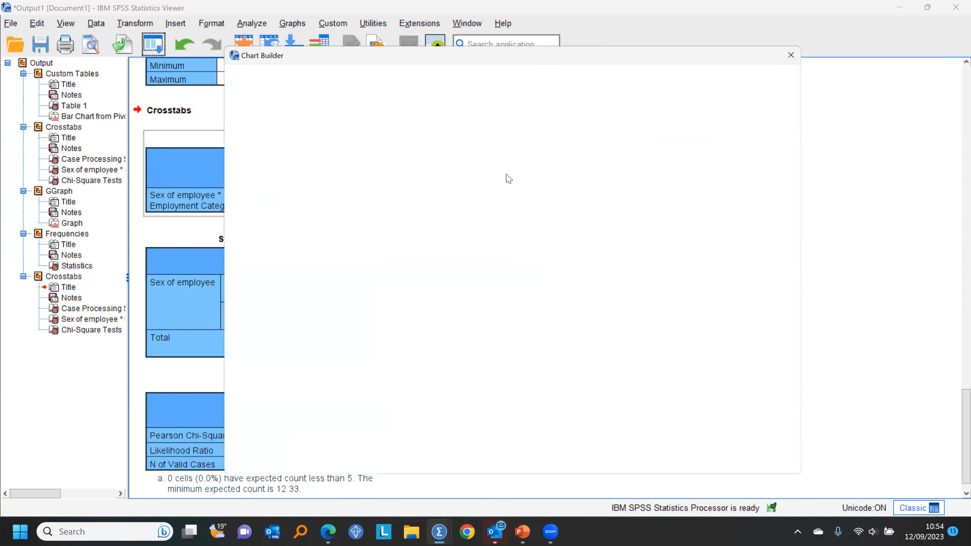
pyautogui.click(366, 467)
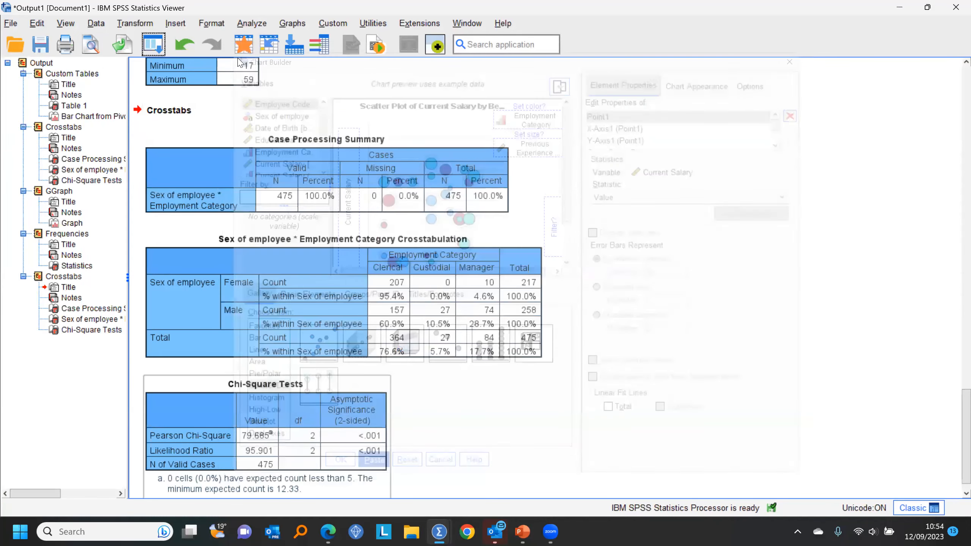
pyautogui.doubleClick(287, 14)
pyautogui.click(451, 78)
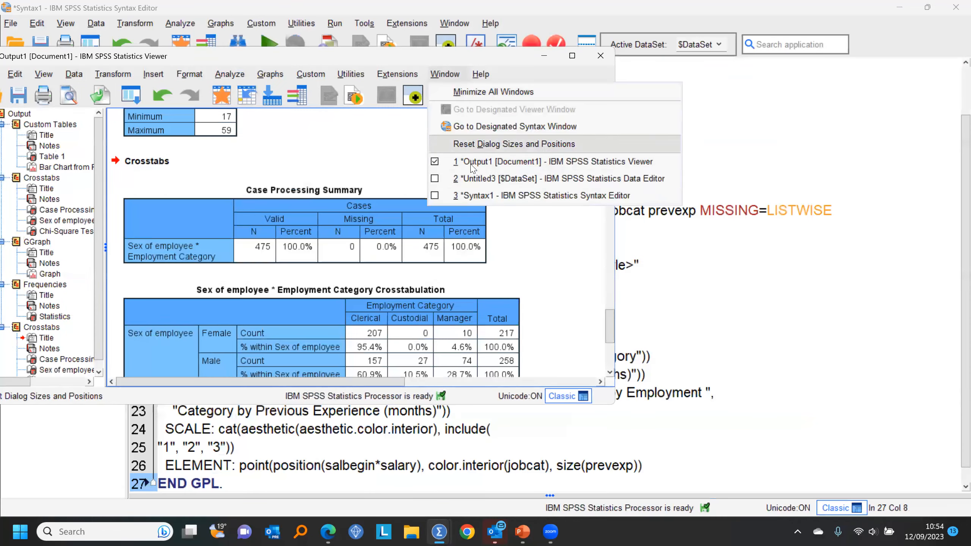
pyautogui.click(483, 196)
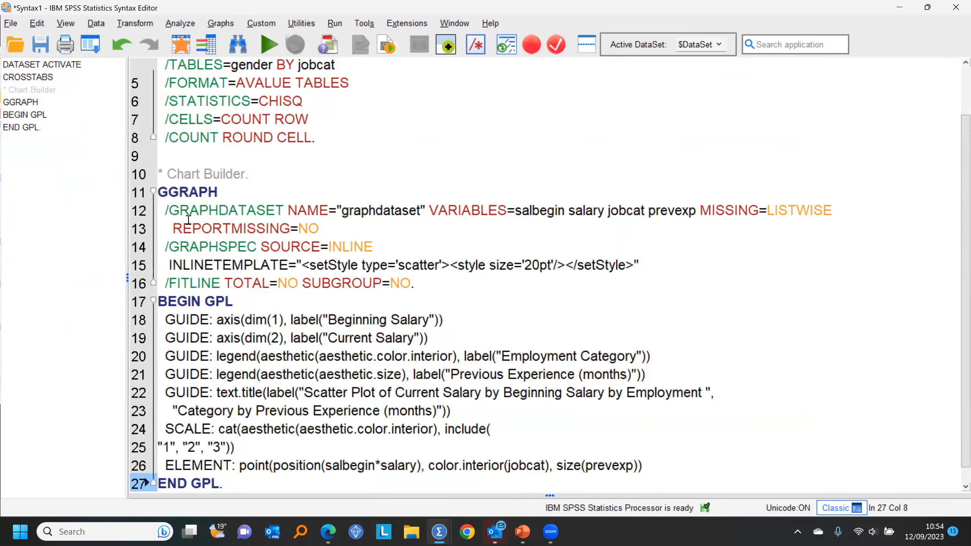
# Recall the Means procedure and add Educational Level (years) and Current Salary as dependent variables
pyautogui.click(95, 47)
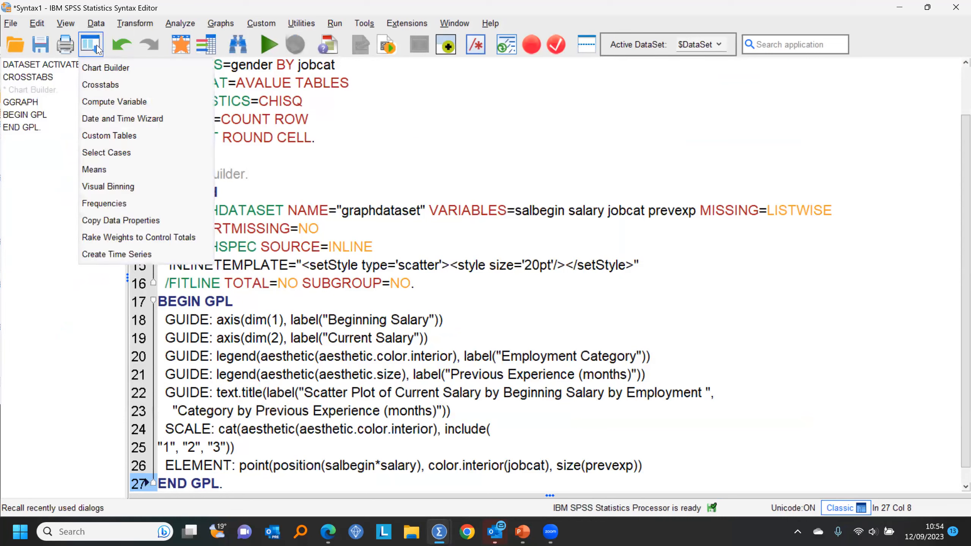
pyautogui.click(110, 170)
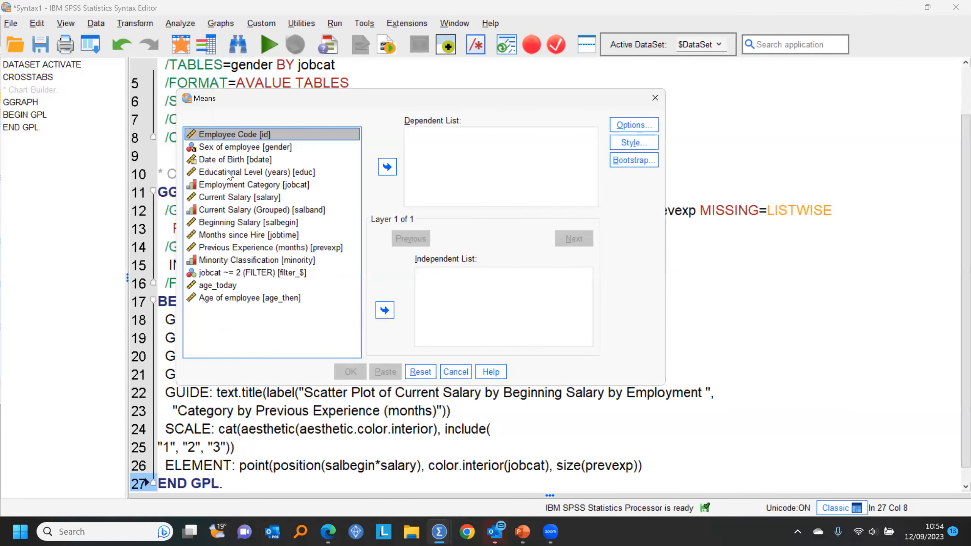
pyautogui.click(225, 173)
pyautogui.click(387, 168)
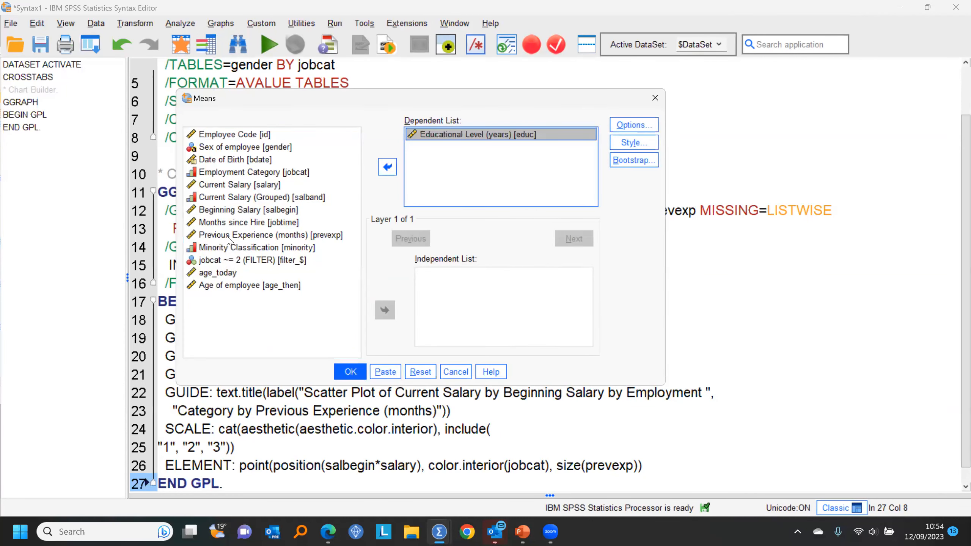
pyautogui.click(250, 186)
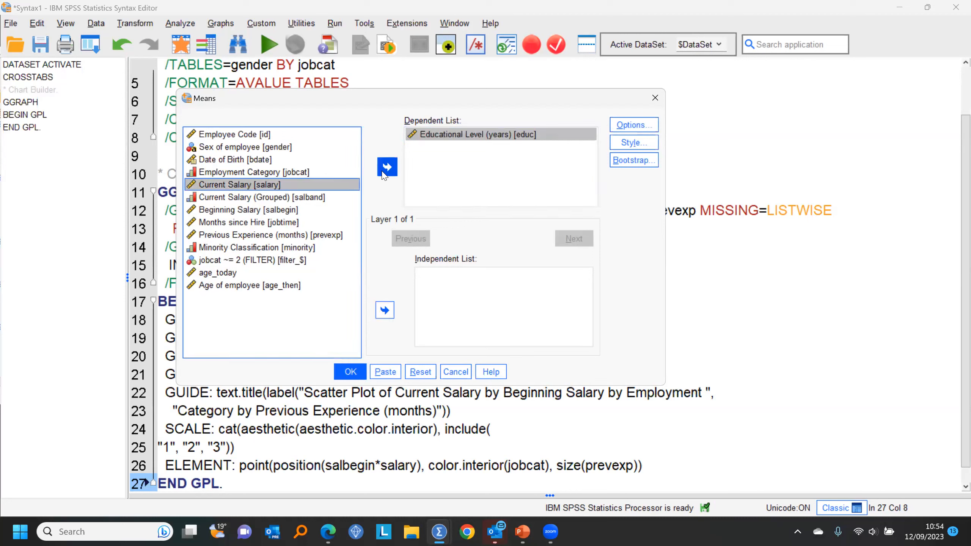
pyautogui.click(387, 173)
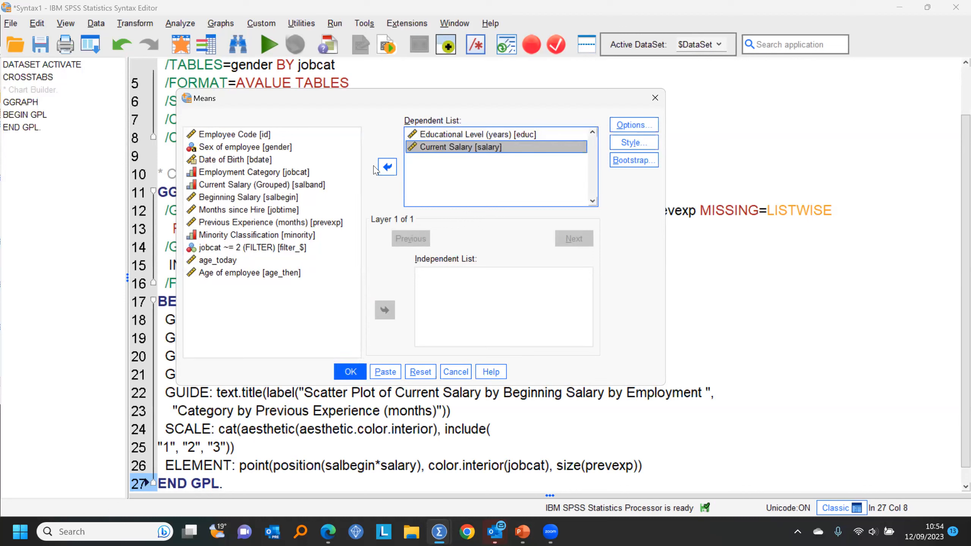
# Add Employment Category as the first layer and Minority Classification as the second, and paste the Means procedure as syntax
pyautogui.click(246, 174)
pyautogui.click(385, 310)
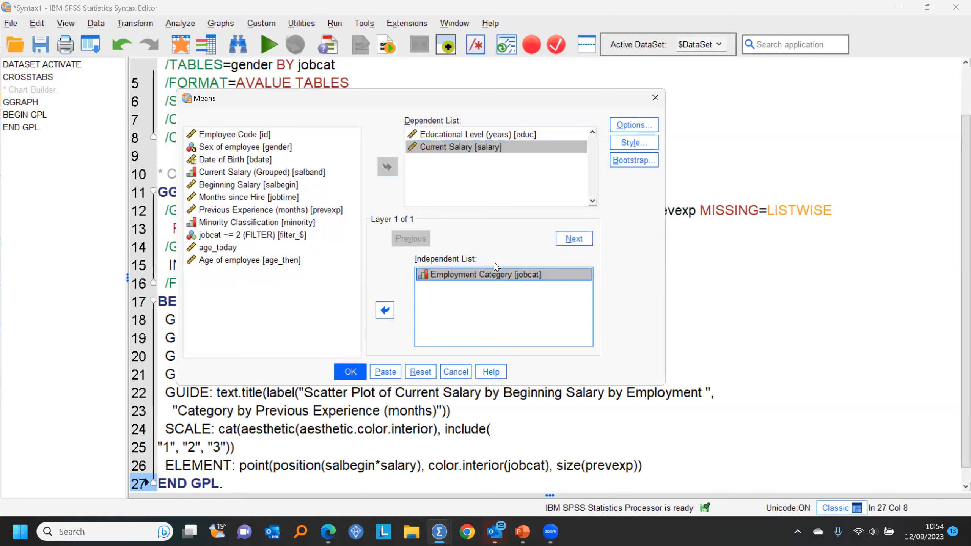
pyautogui.click(570, 238)
pyautogui.click(224, 225)
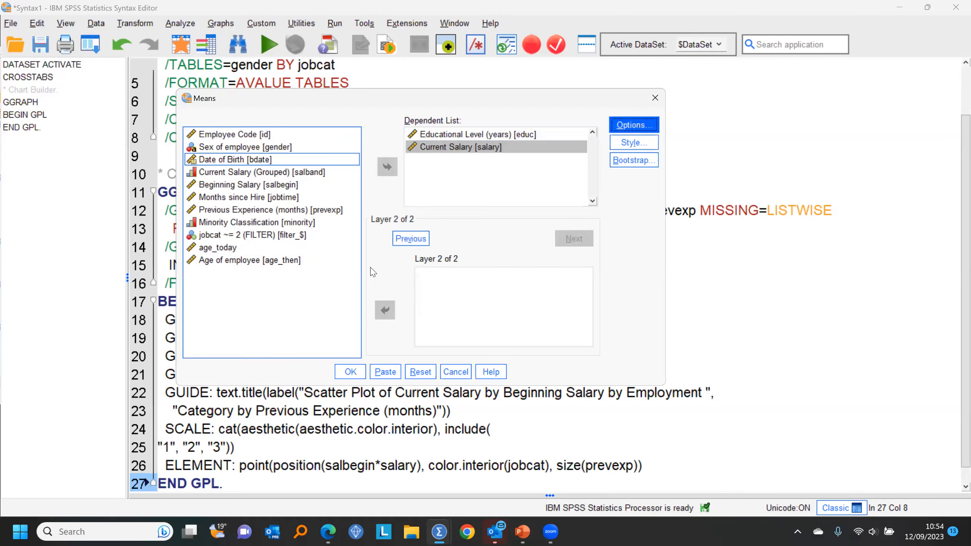
pyautogui.click(385, 310)
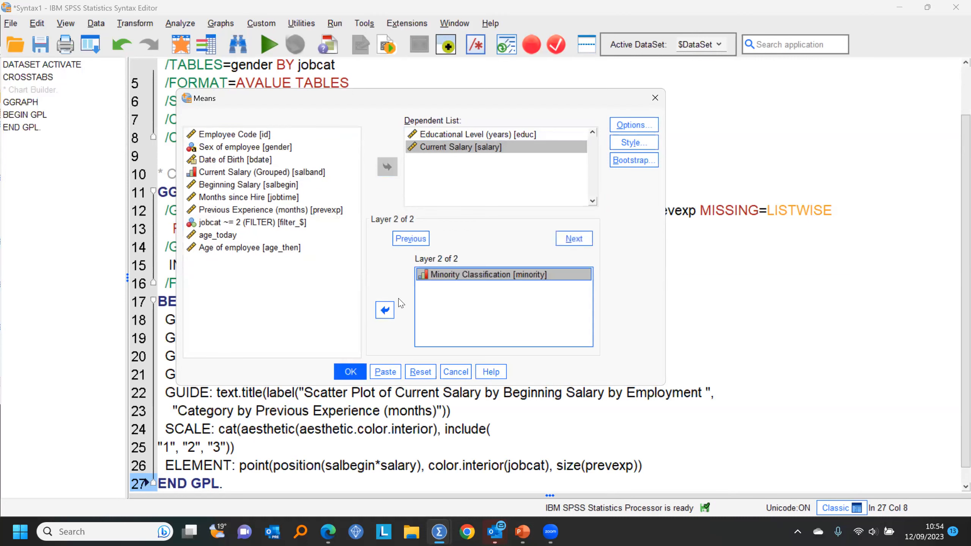
pyautogui.click(386, 372)
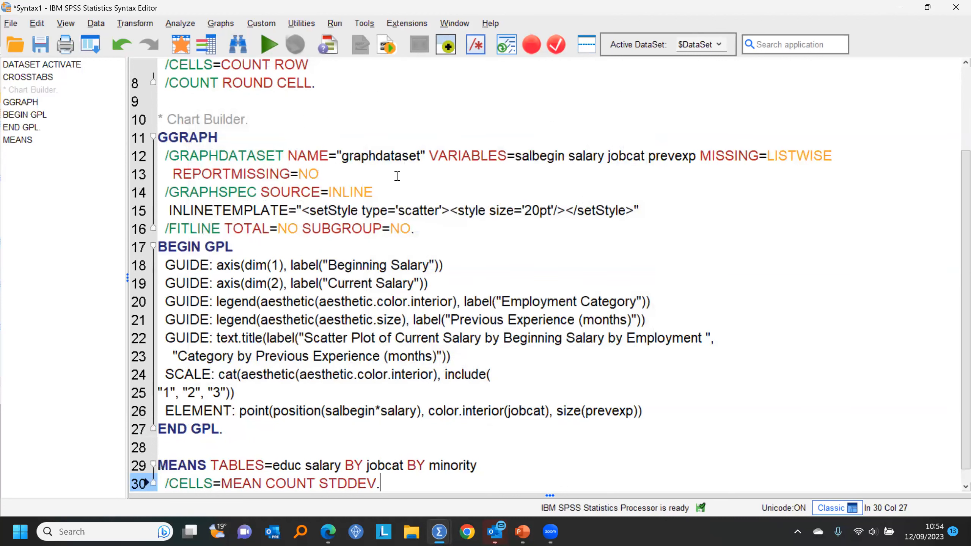
# Run all the commands in the syntax file and maximize the output window
pyautogui.hotkey('ctrl', 'a')
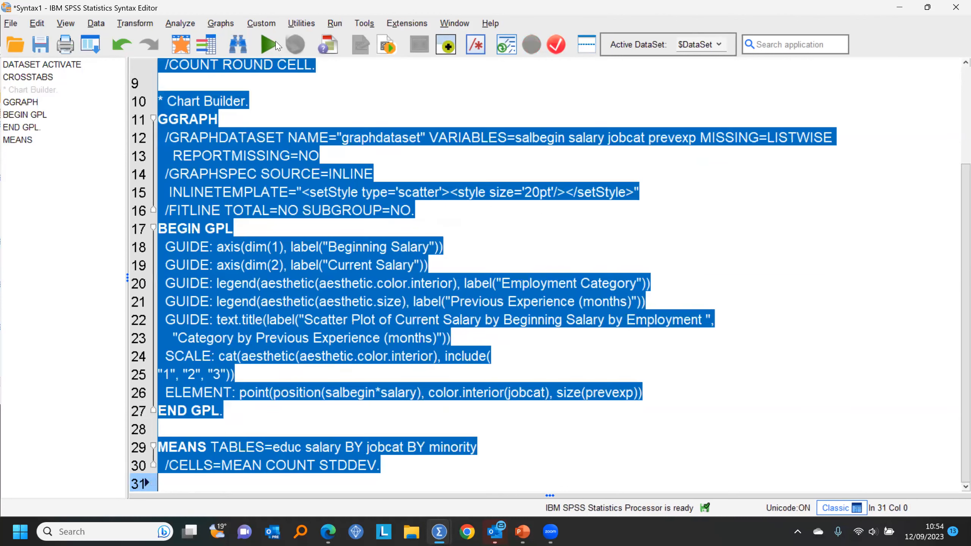
pyautogui.click(269, 45)
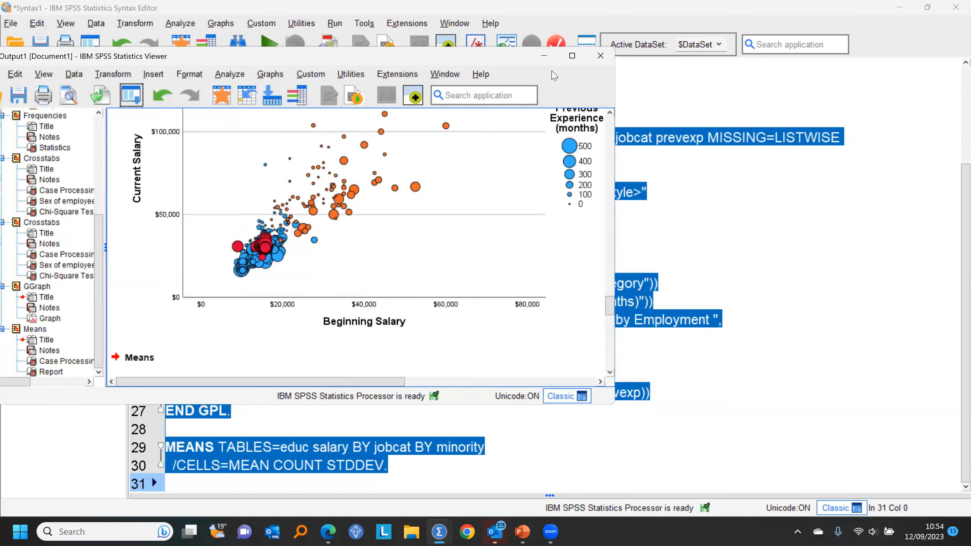
pyautogui.click(571, 56)
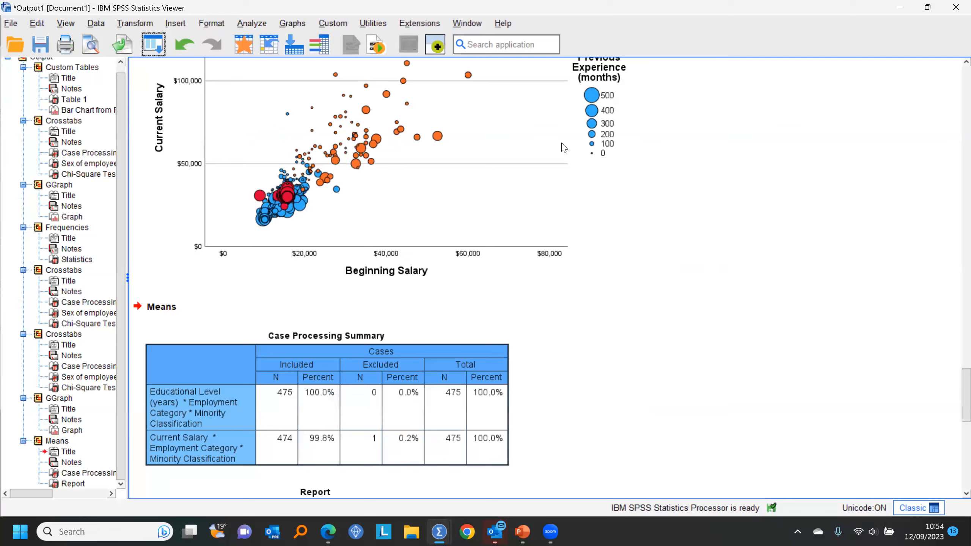
# Close the output and syntax windows without saving their contents
pyautogui.click(612, 126)
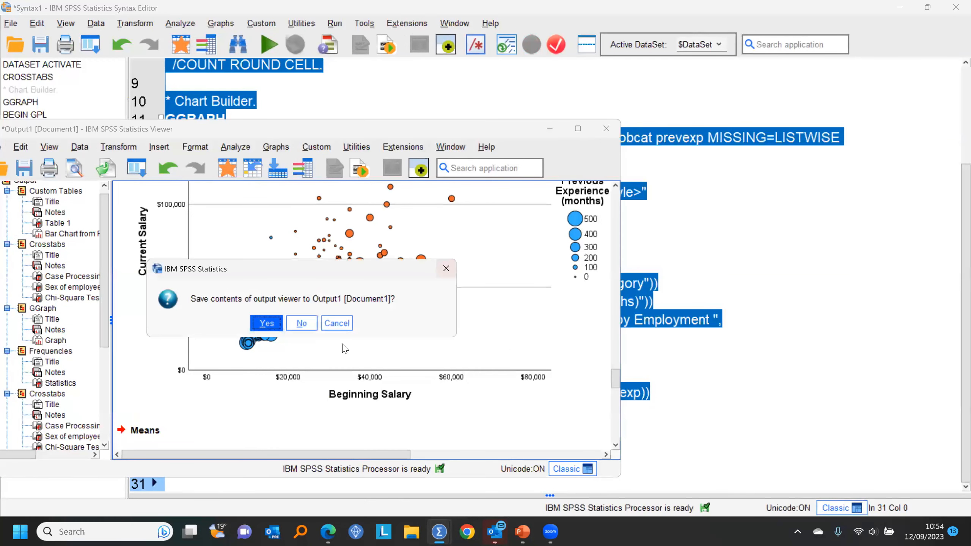
pyautogui.press('n')
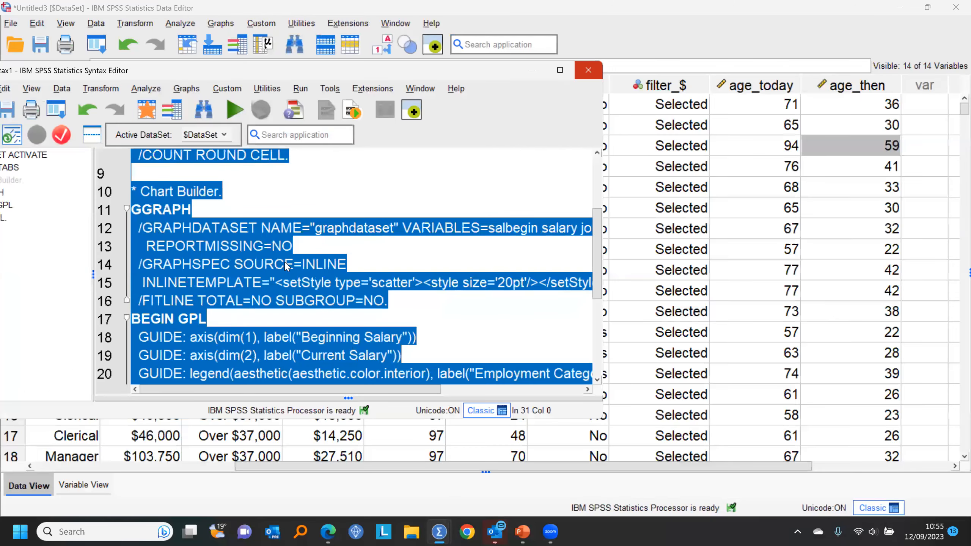
pyautogui.click(284, 262)
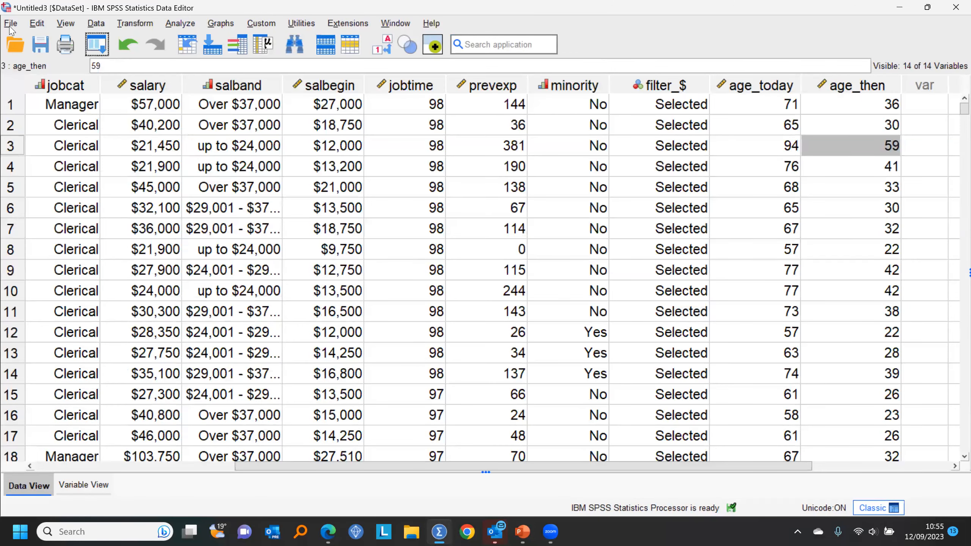
# Create a new blank dataset, discarding changes to the current one, and check which windows remain open
pyautogui.click(10, 24)
pyautogui.moveTo(36, 41)
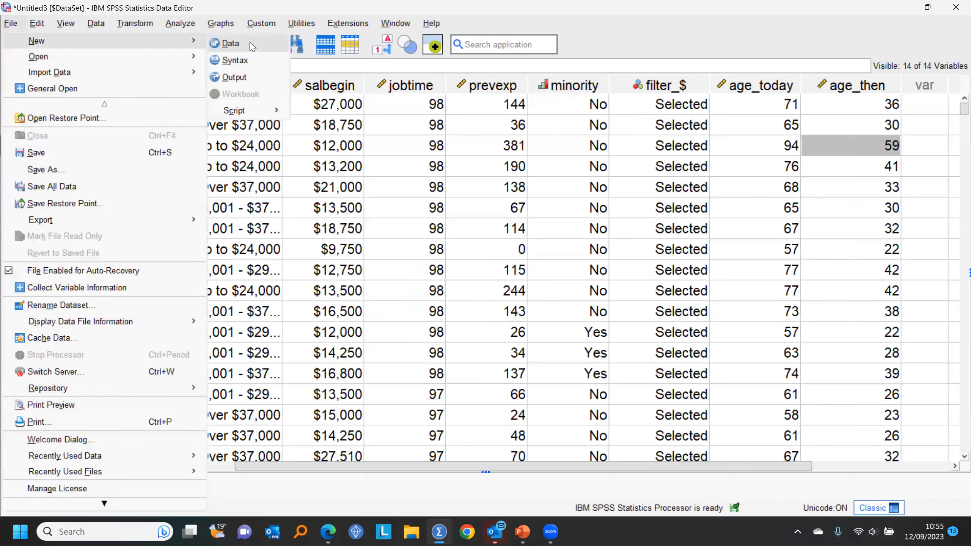
pyautogui.click(252, 46)
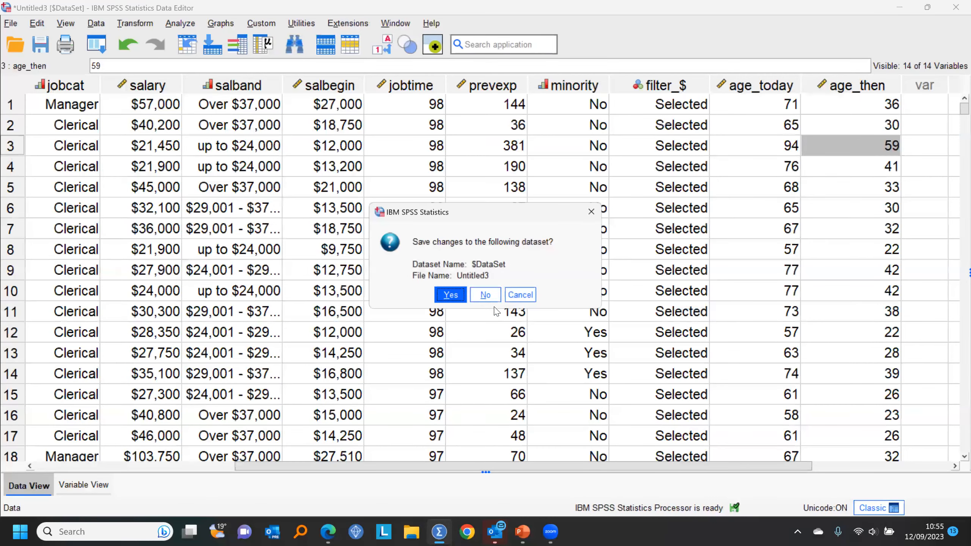
pyautogui.click(491, 298)
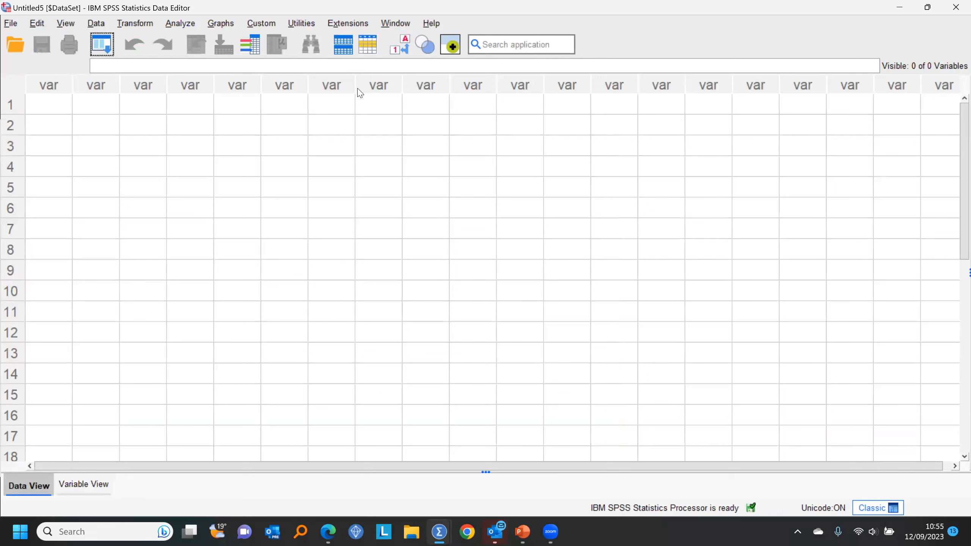
pyautogui.click(406, 24)
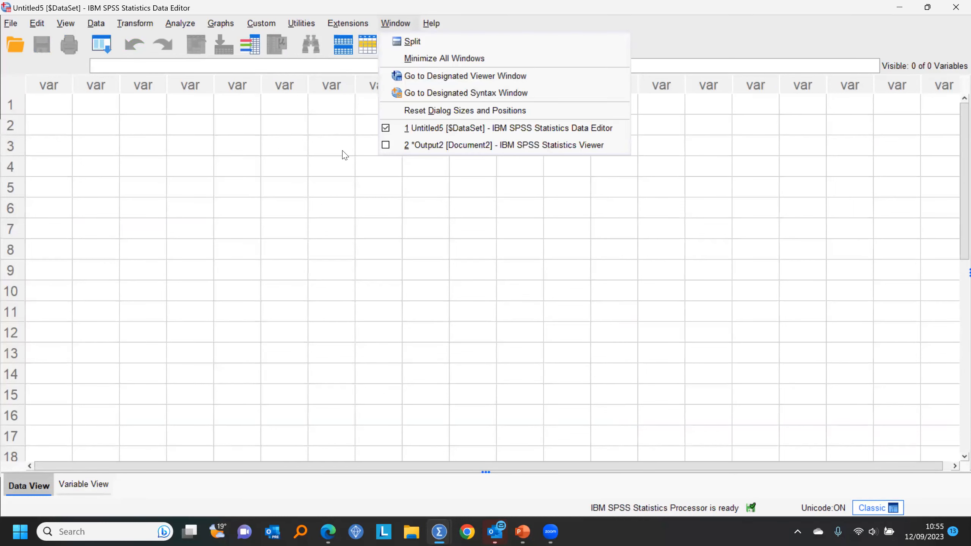
pyautogui.click(11, 24)
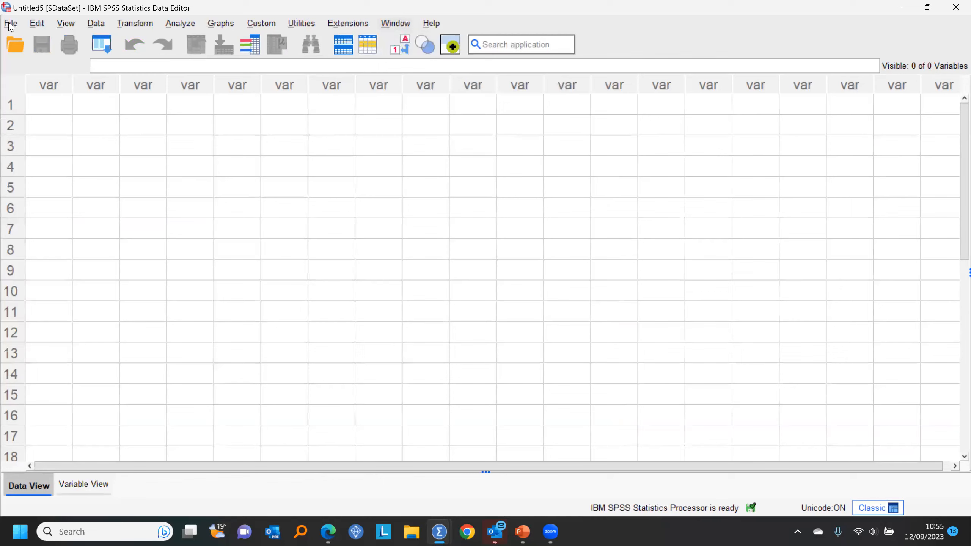
# Start opening an existing syntax file and browse through the SE Demos folder to its Webinars folder
pyautogui.click(11, 24)
pyautogui.moveTo(78, 59)
pyautogui.click(236, 93)
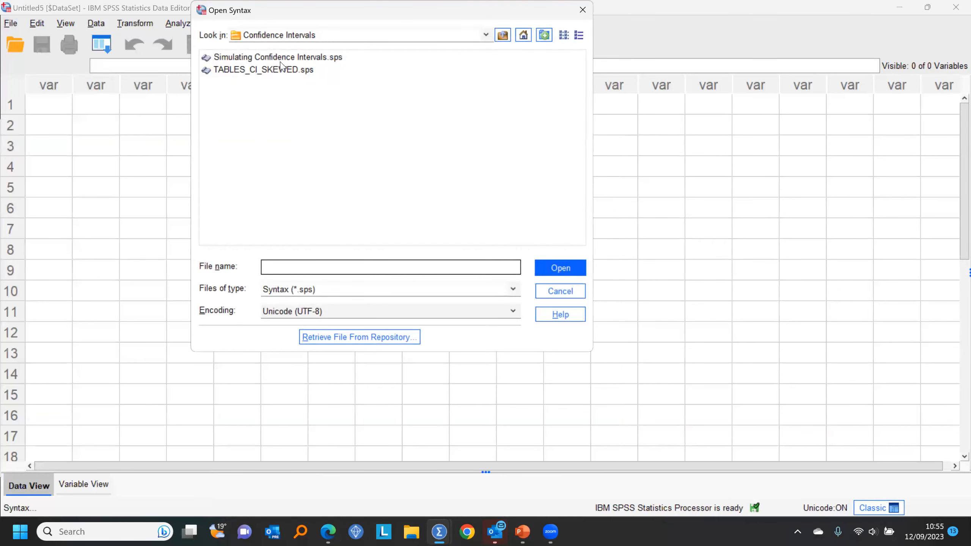
pyautogui.click(375, 113)
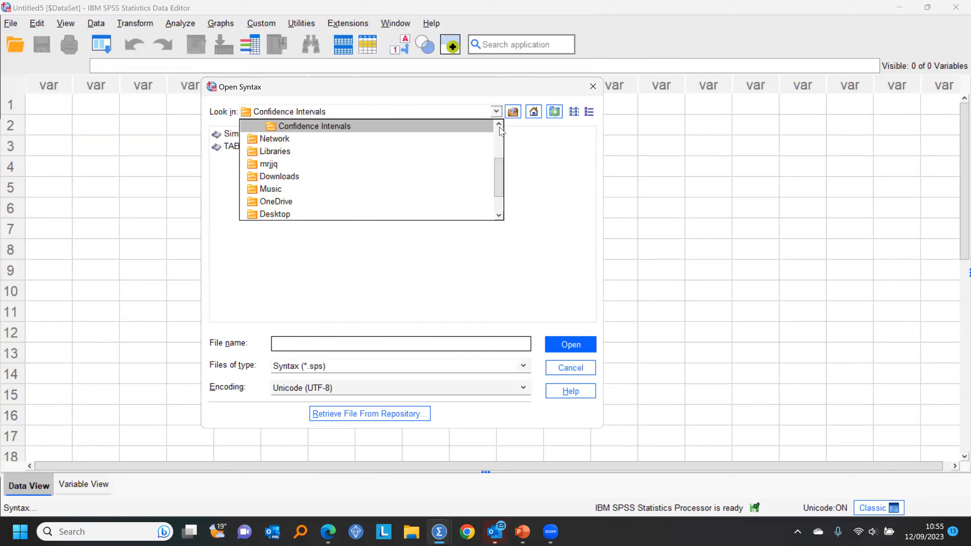
pyautogui.scroll(2, 497, 130)
pyautogui.click(374, 139)
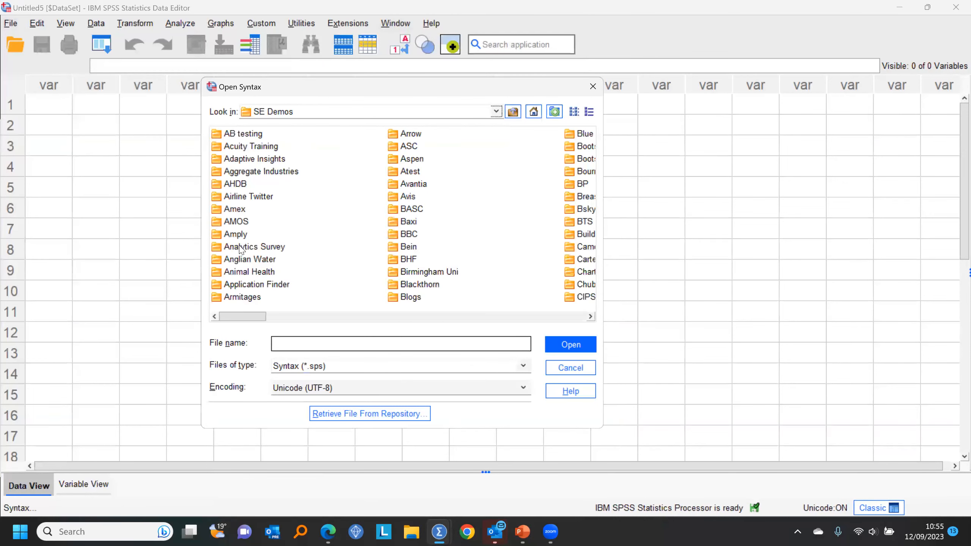
pyautogui.press('s')
pyautogui.hscroll(1, 321, 253)
pyautogui.doubleClick(440, 273)
pyautogui.doubleClick(237, 160)
# Open sample_syntax.sps from the Getting started with SPSS Statistics folder and maximize its window
pyautogui.click(255, 223)
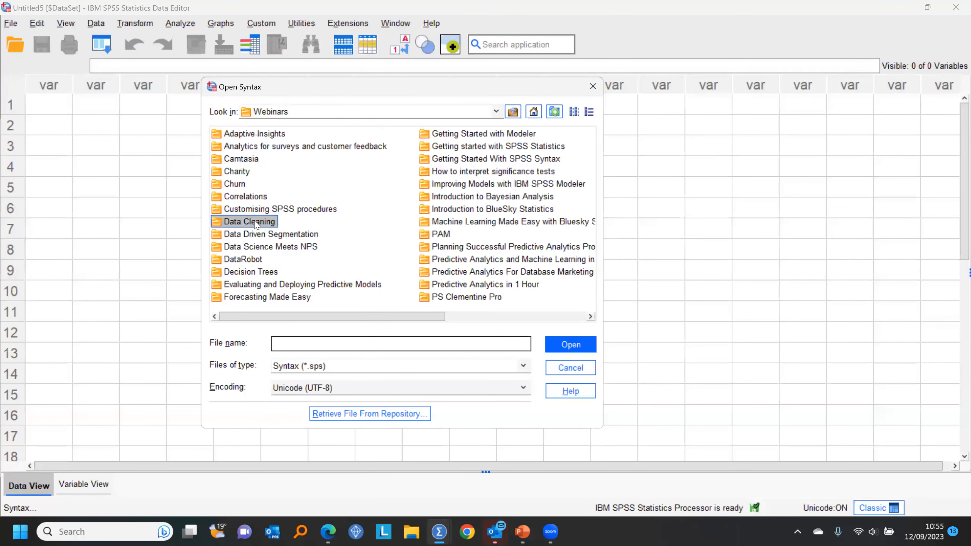
pyautogui.press('g')
pyautogui.click(446, 145)
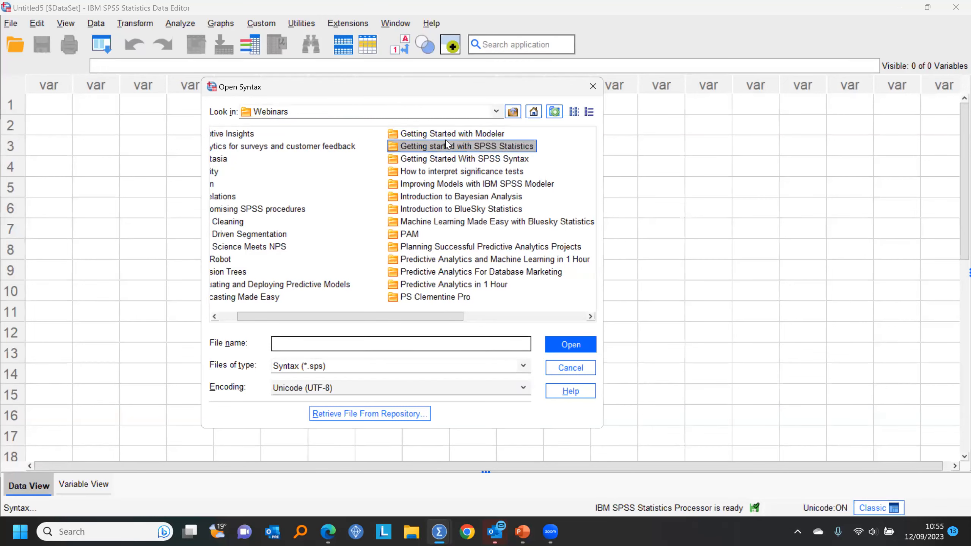
pyautogui.doubleClick(446, 145)
pyautogui.click(258, 134)
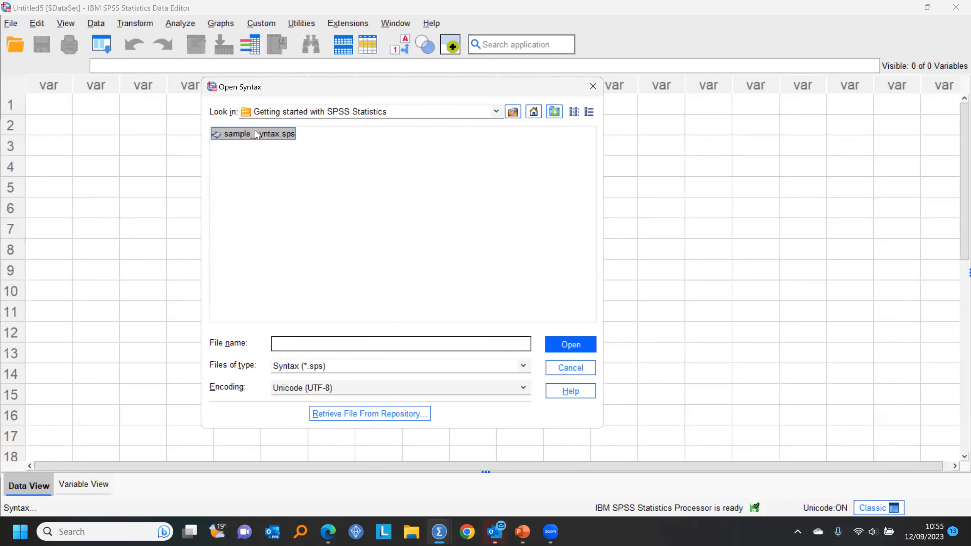
pyautogui.click(571, 345)
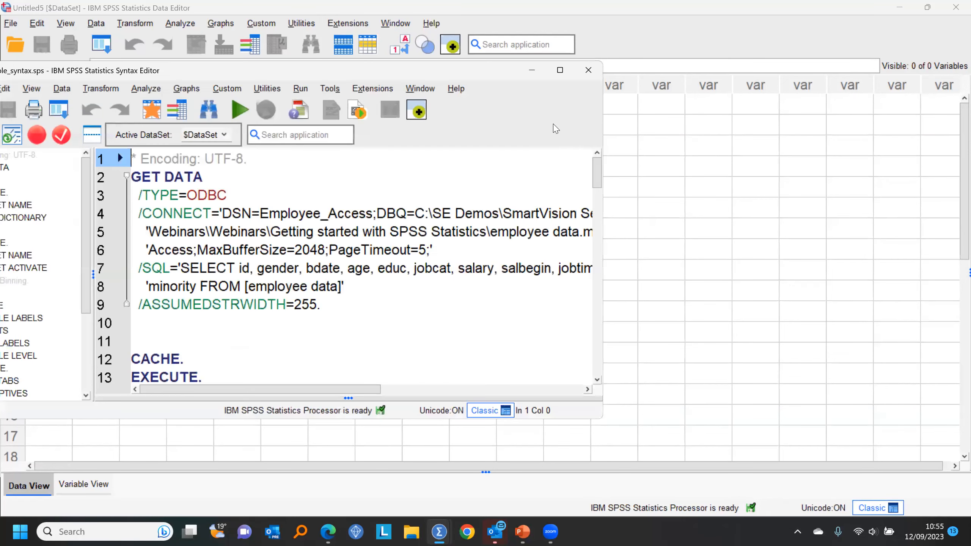
pyautogui.click(561, 71)
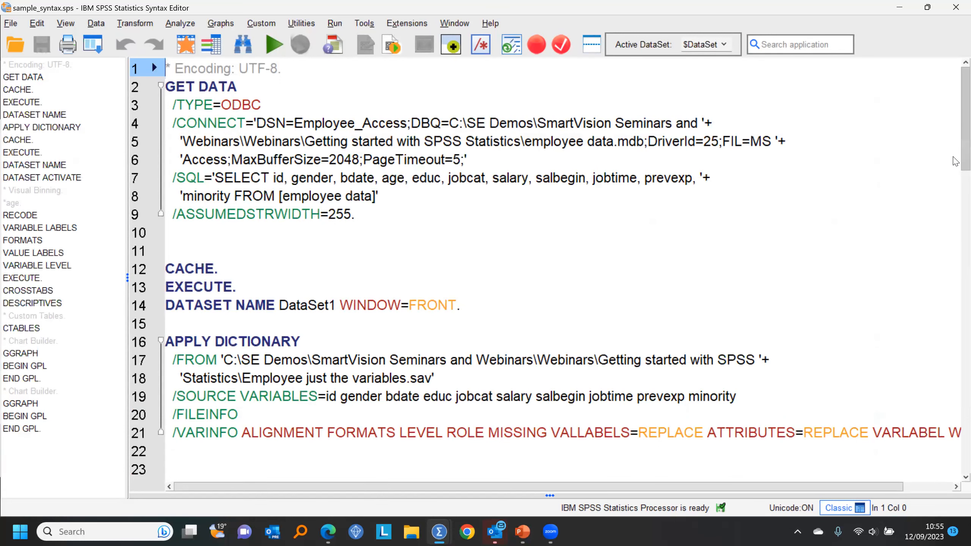
# Review the commands in sample_syntax.sps from the data import to the chart definitions, and return to the first line
pyautogui.scroll(-3, 955, 161)
pyautogui.scroll(-4, 955, 207)
pyautogui.scroll(-2, 955, 241)
pyautogui.moveTo(954, 258); pyautogui.dragTo(955, 299)
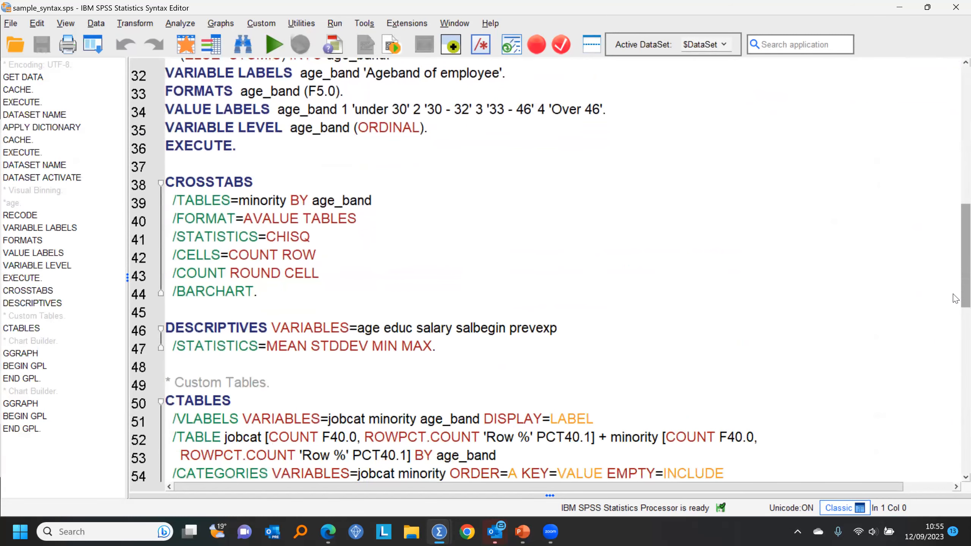
pyautogui.scroll(-4, 954, 320)
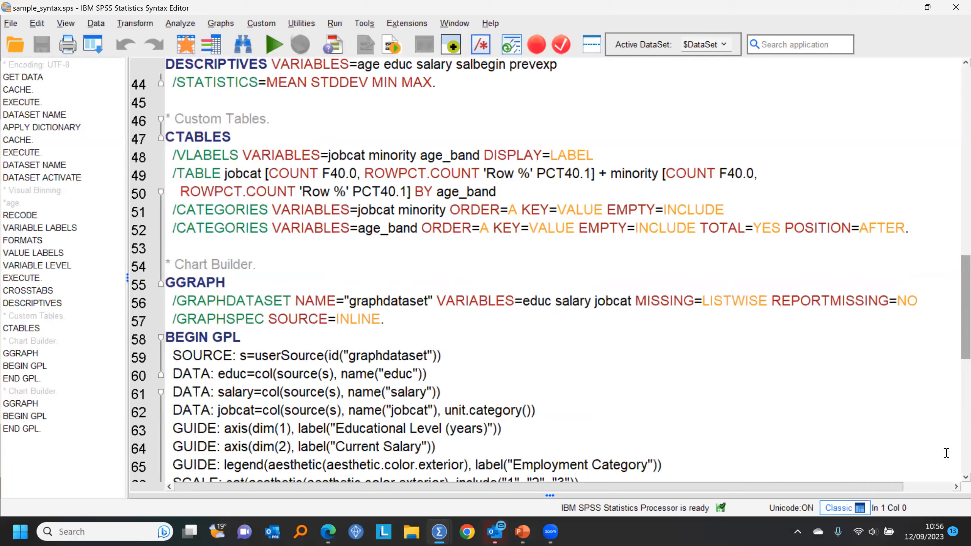
pyautogui.scroll(-4, 945, 477)
pyautogui.hotkey('ctrl', 'Home')
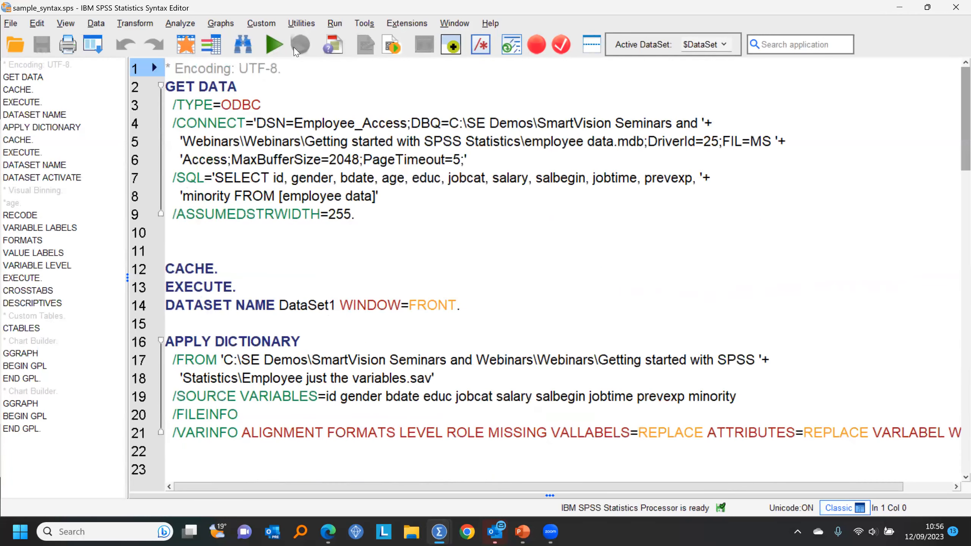
# Run all commands in sample_syntax.sps and bring the newly loaded dataset's window to the front
pyautogui.click(335, 24)
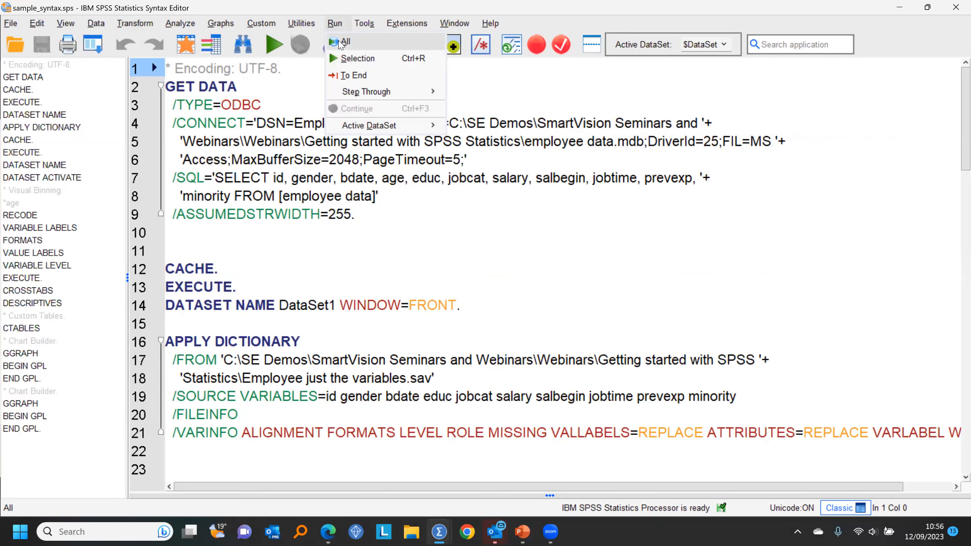
pyautogui.click(344, 41)
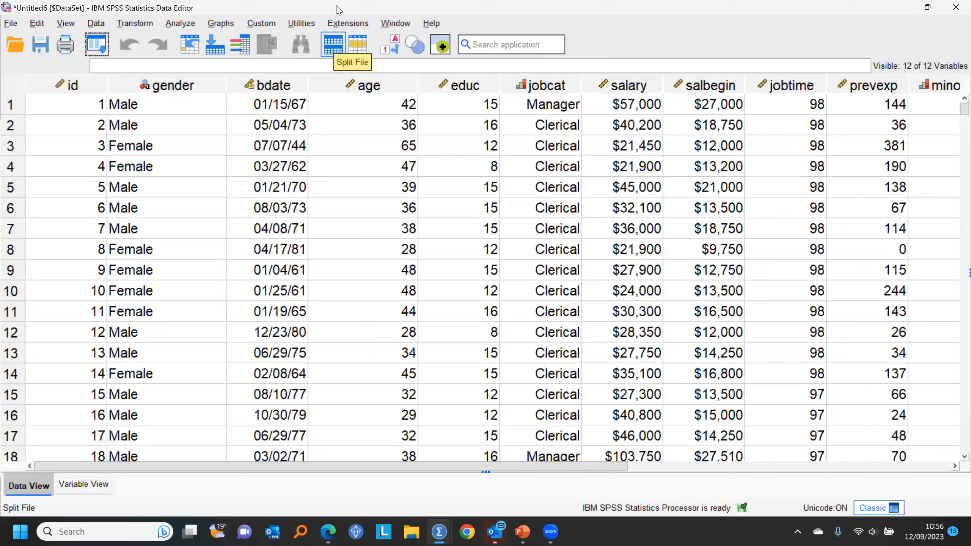
pyautogui.click(395, 24)
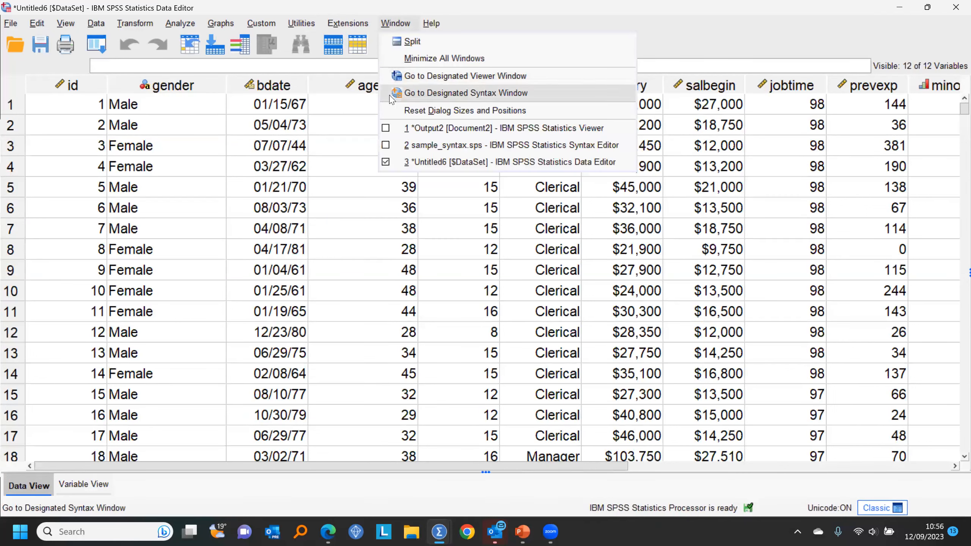
pyautogui.click(417, 164)
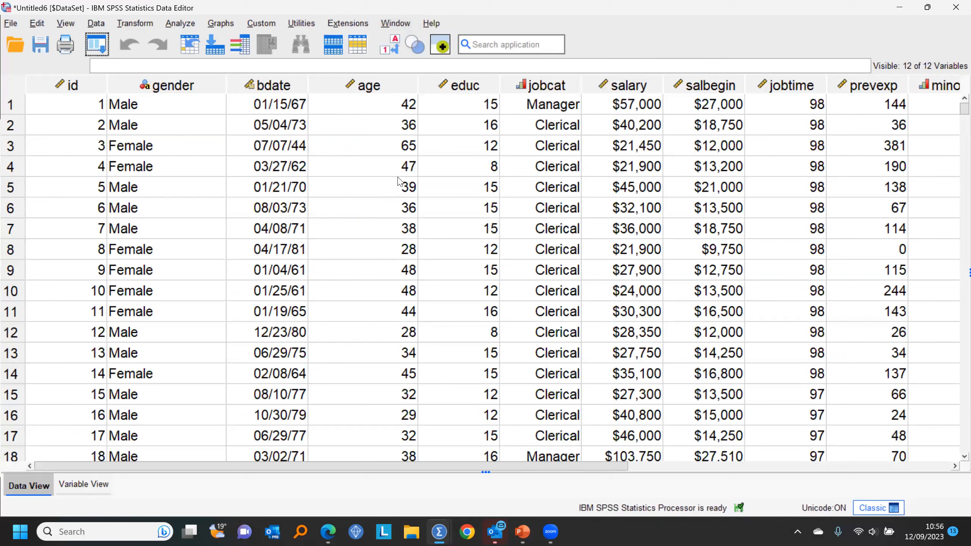
# Return to the sample_syntax.sps window and look at its APPLY DICTIONARY and dataset naming commands
pyautogui.click(405, 24)
pyautogui.click(417, 163)
pyautogui.click(401, 24)
pyautogui.click(441, 146)
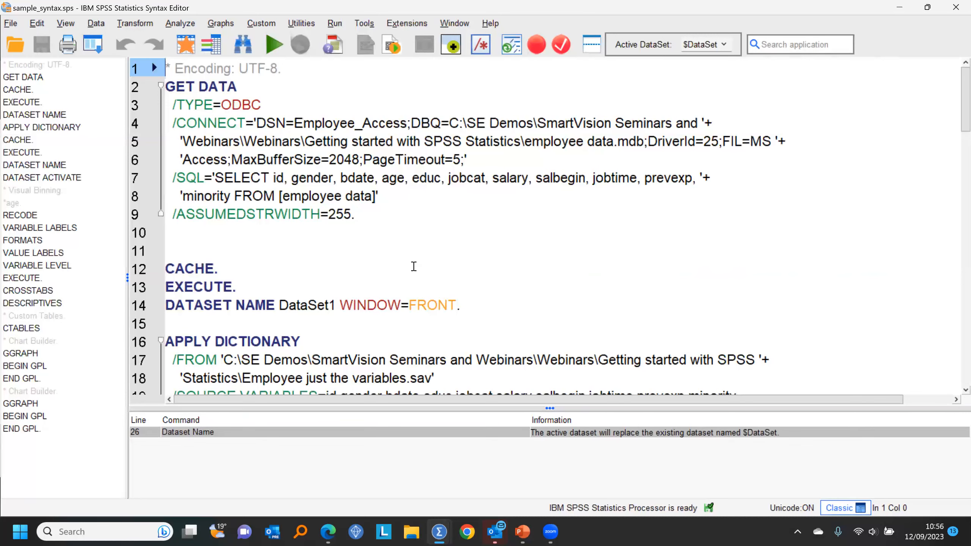
pyautogui.scroll(-3, 276, 263)
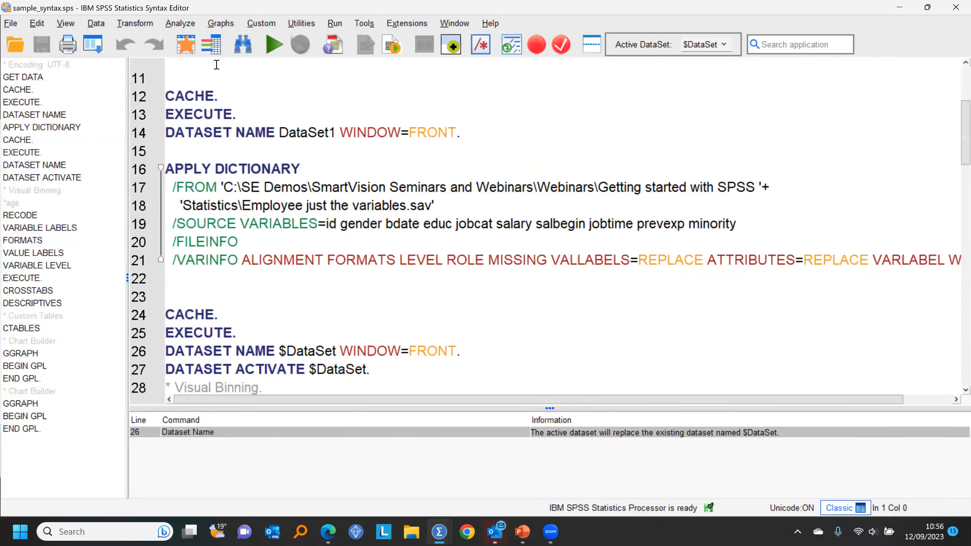
# Switch to the dataset window and check its variable definitions and its data values
pyautogui.click(191, 54)
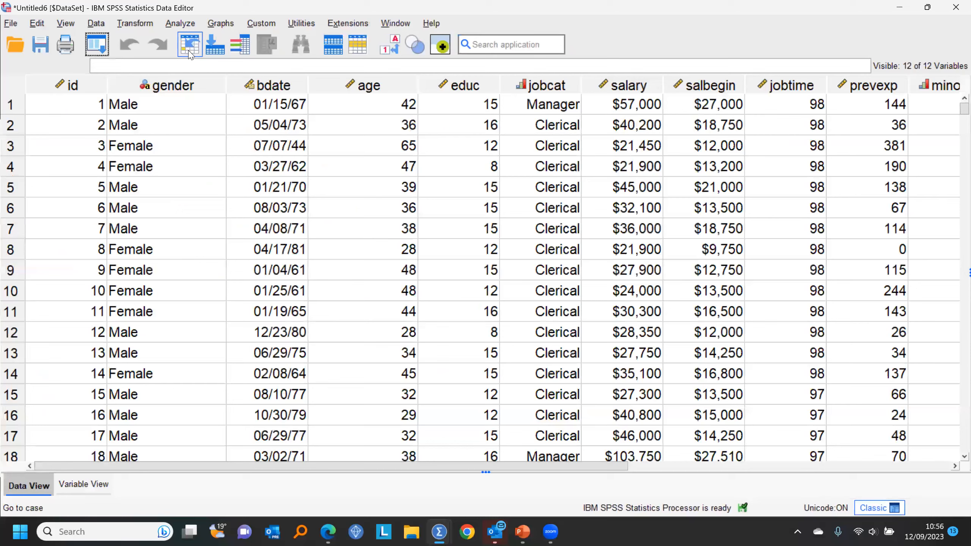
pyautogui.click(83, 484)
pyautogui.click(29, 485)
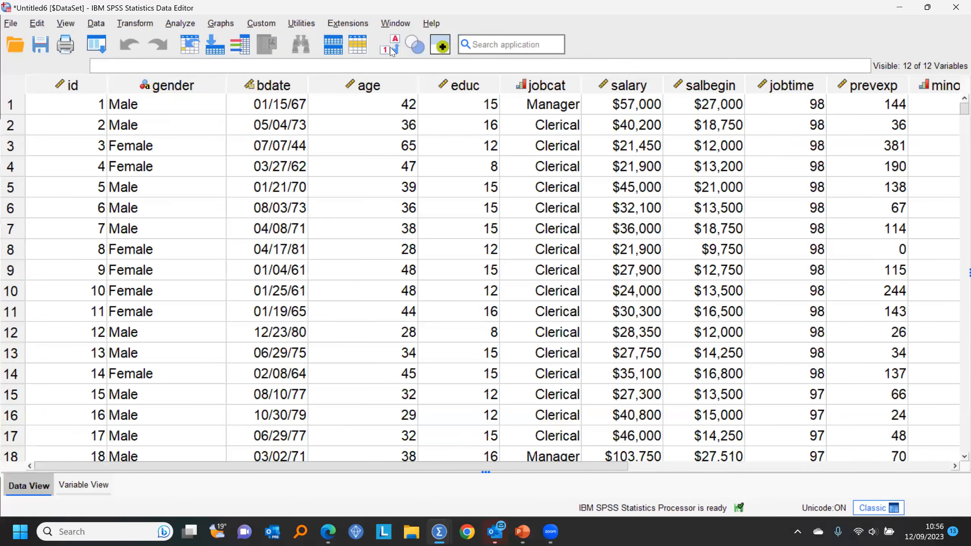
# Go back to sample_syntax.sps, select the CACHE and EXECUTE commands on lines 24 and 25, and rerun the whole file
pyautogui.click(395, 23)
pyautogui.scroll(-6, 474, 271)
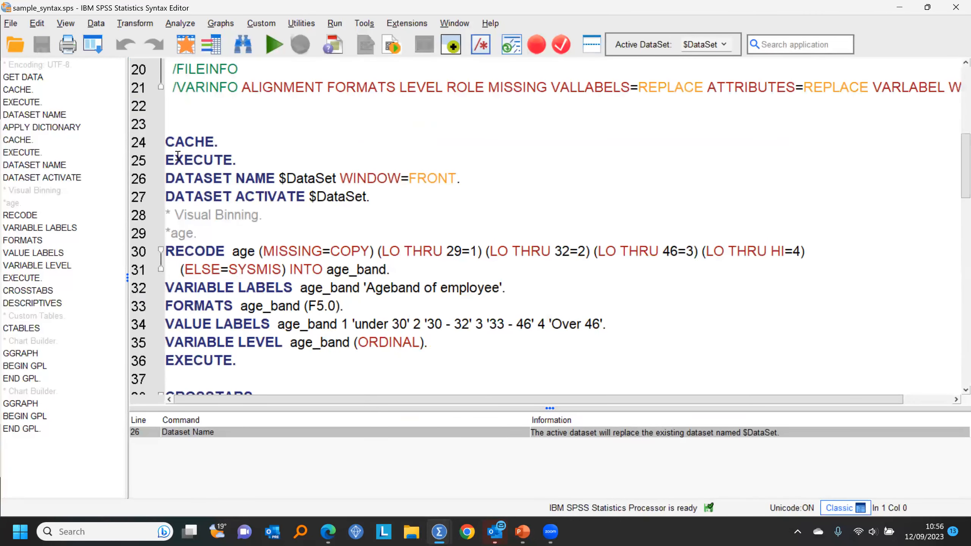
pyautogui.moveTo(175, 142); pyautogui.dragTo(272, 160)
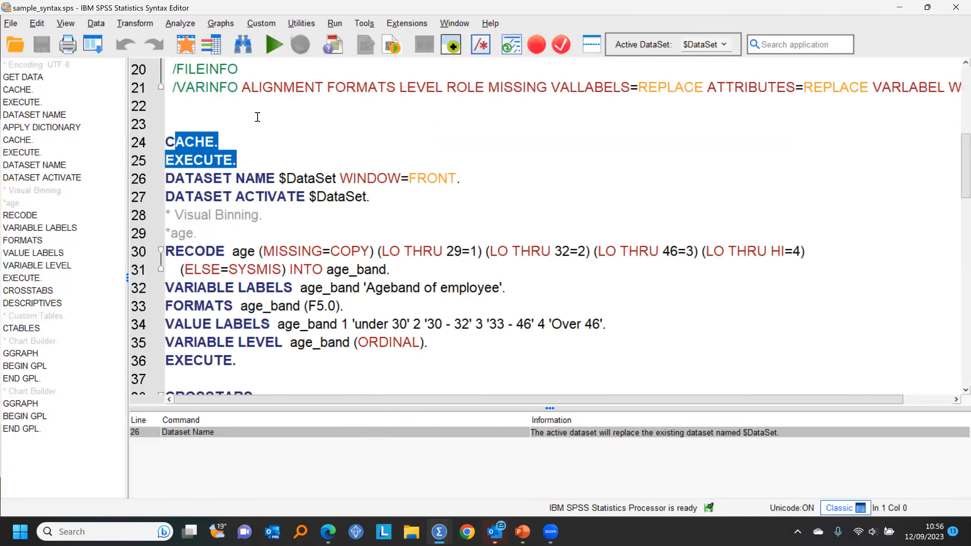
pyautogui.click(336, 27)
pyautogui.click(342, 42)
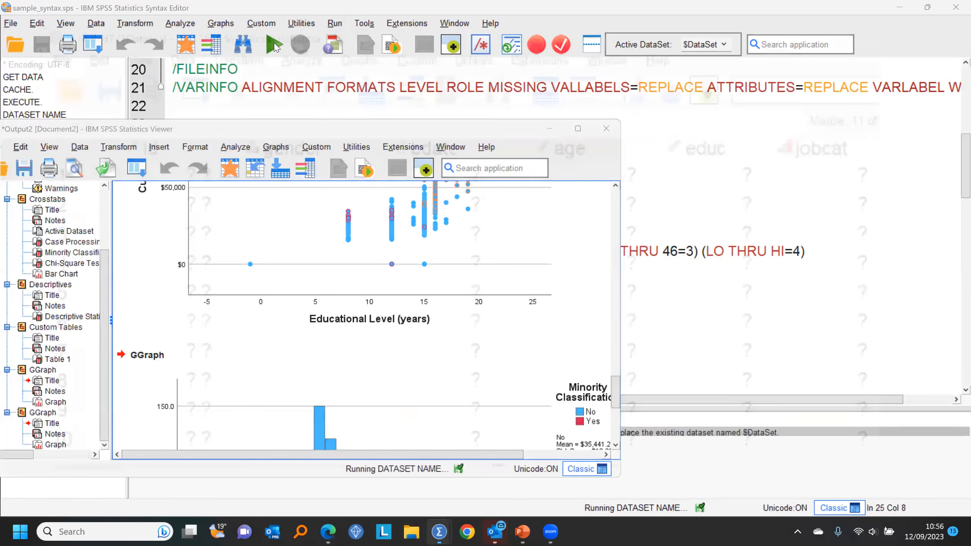
# Switch from the reloaded dataset to the sample_syntax.sps window and check the list of open windows
pyautogui.click(396, 24)
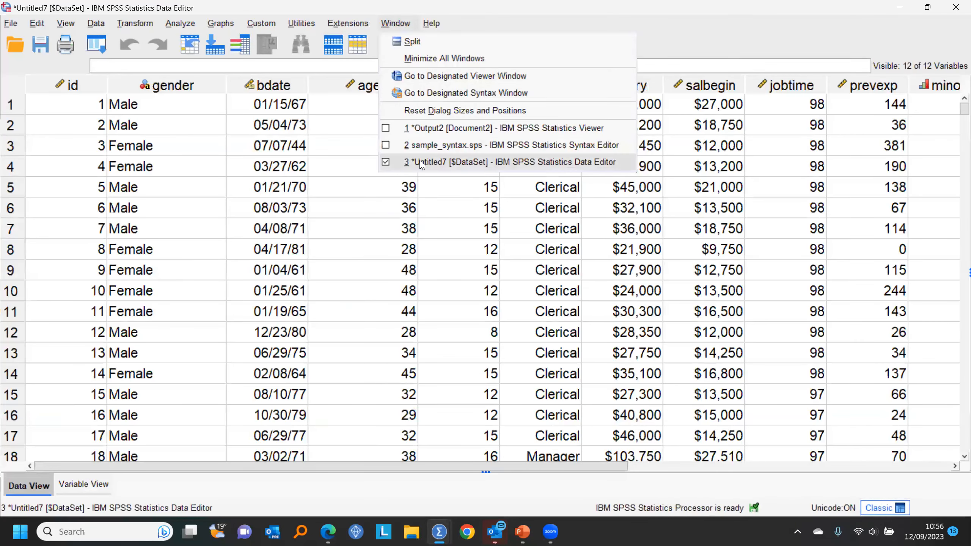
pyautogui.click(420, 146)
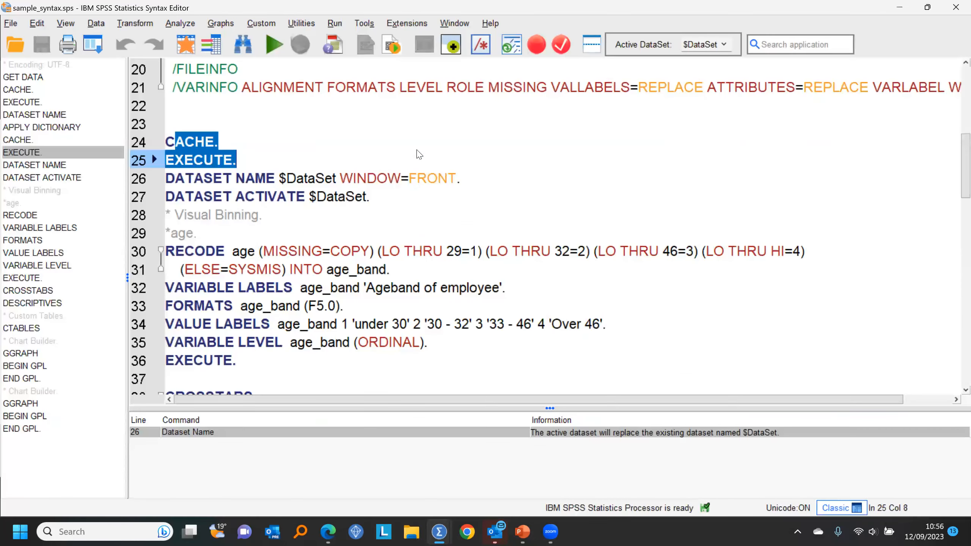
pyautogui.click(454, 24)
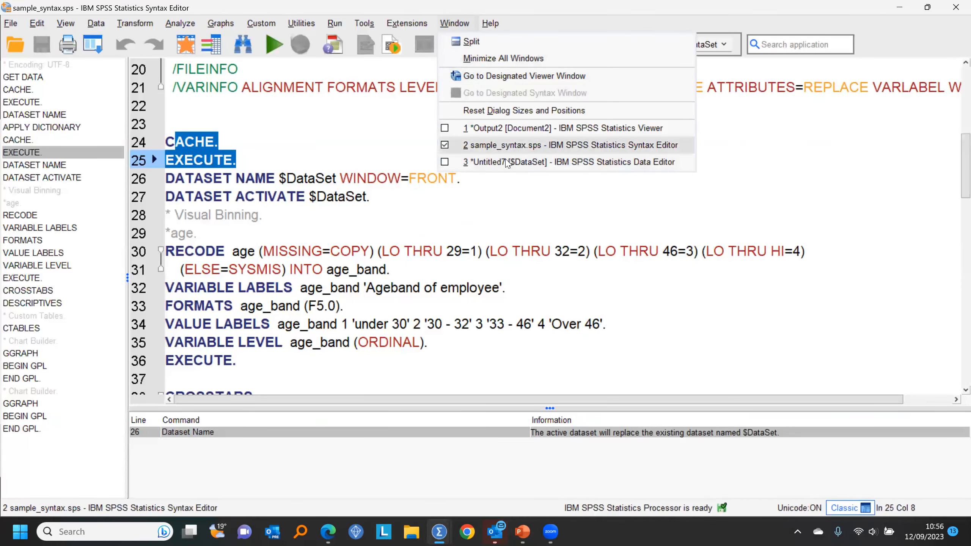
pyautogui.click(328, 114)
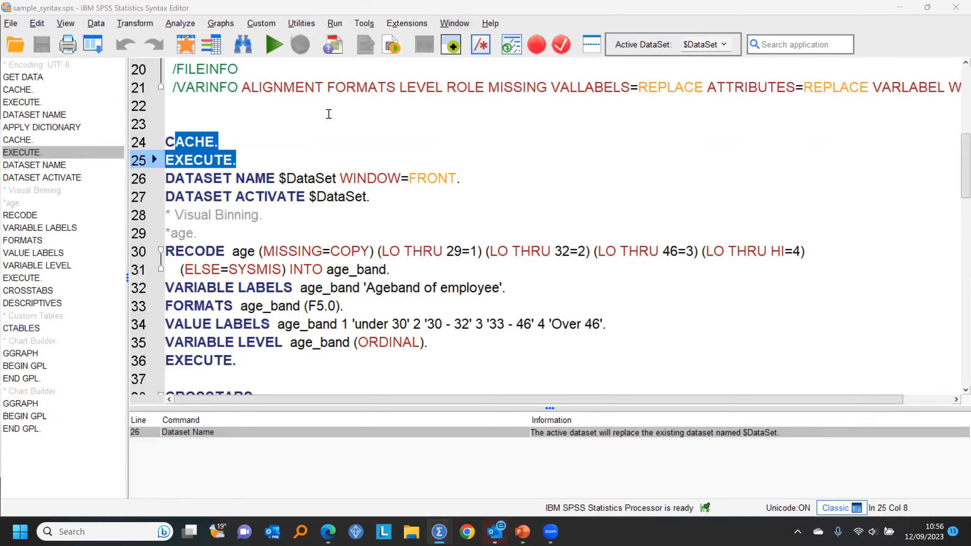
# Bring up the Output2 viewer, maximize it and look through the tables and charts from the syntax runs
pyautogui.click(468, 23)
pyautogui.click(562, 129)
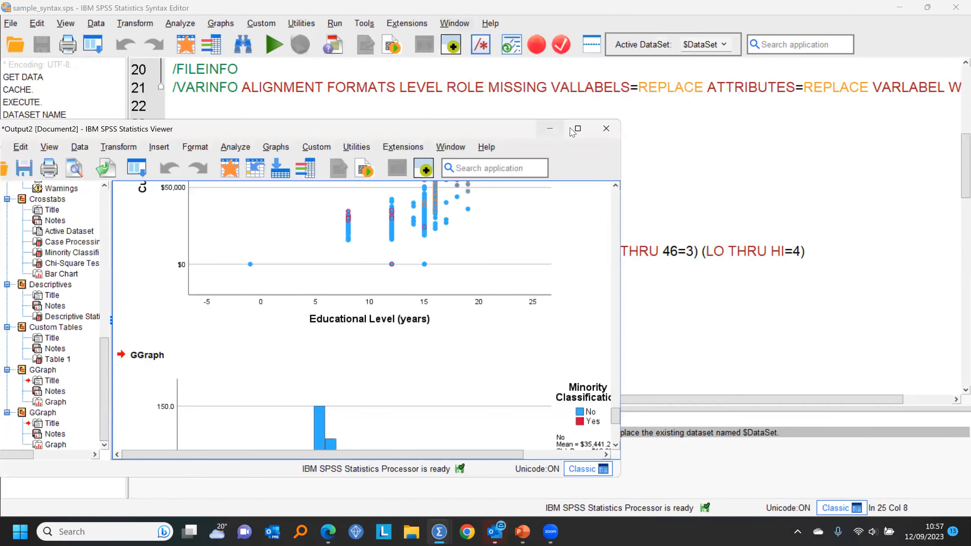
pyautogui.scroll(20, 865, 197)
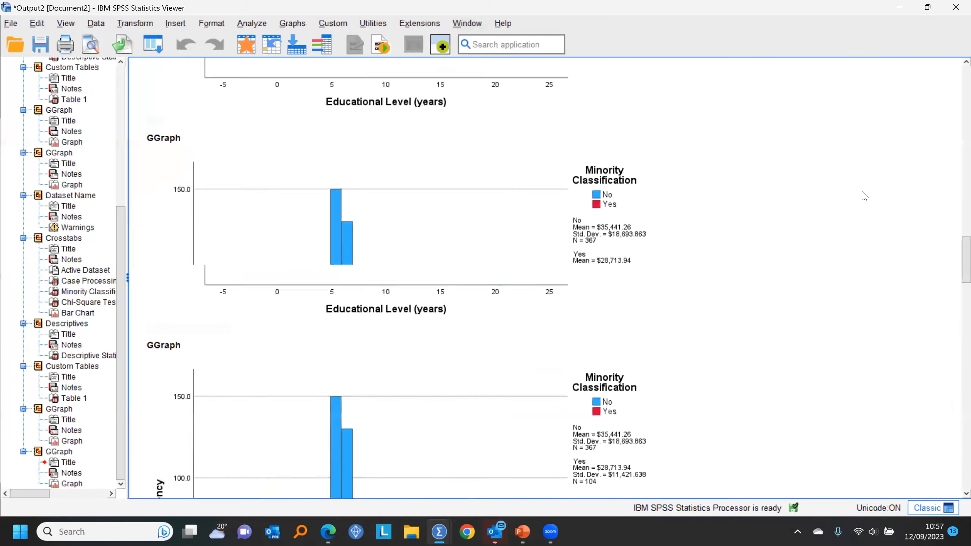
pyautogui.moveTo(956, 118); pyautogui.dragTo(926, 398)
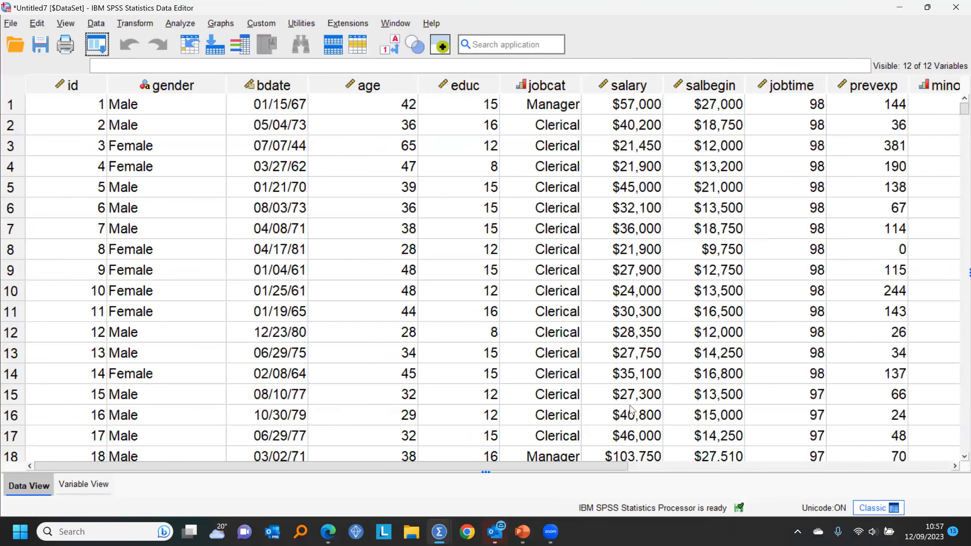
# Switch to the running PowerPoint slide show and advance to the Additional Resources slide
pyautogui.moveTo(522, 532)
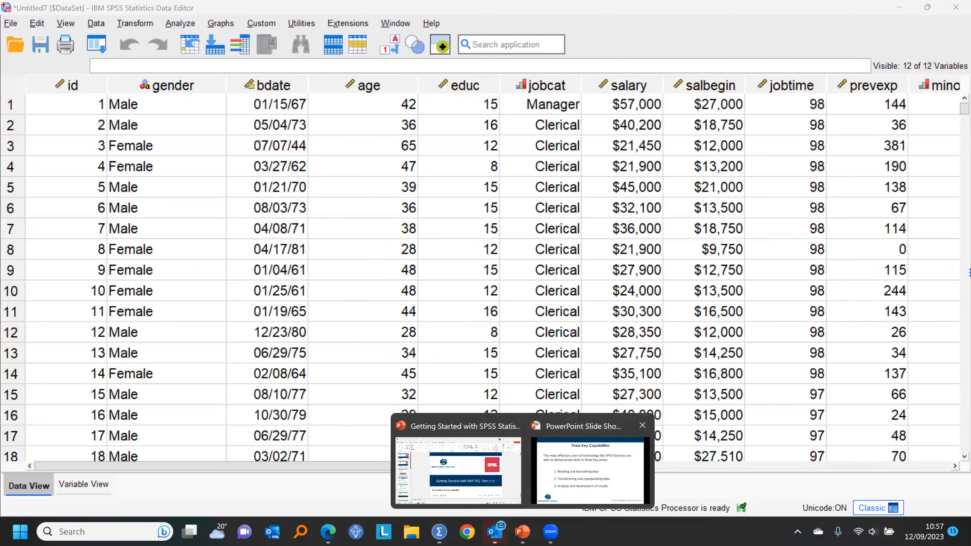
pyautogui.click(590, 471)
pyautogui.click(834, 180)
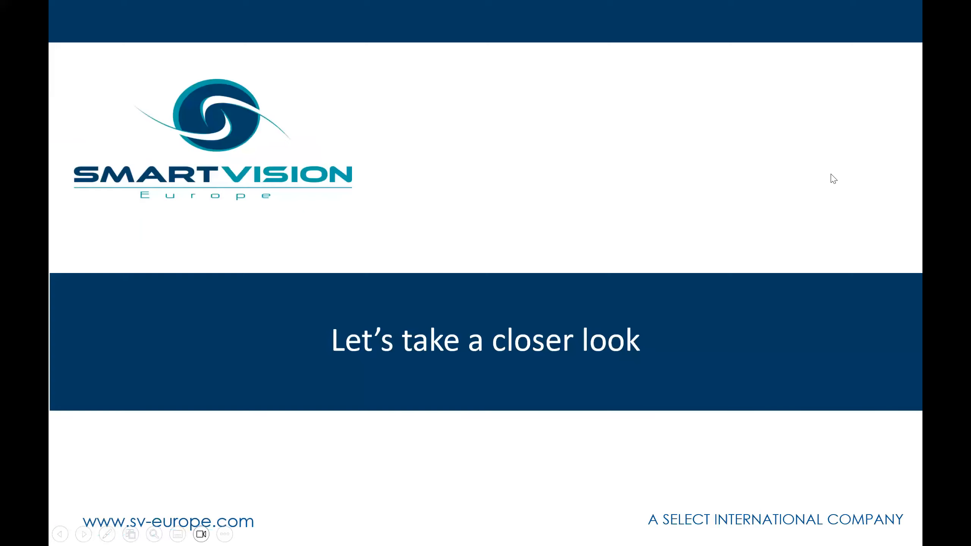
pyautogui.click(834, 177)
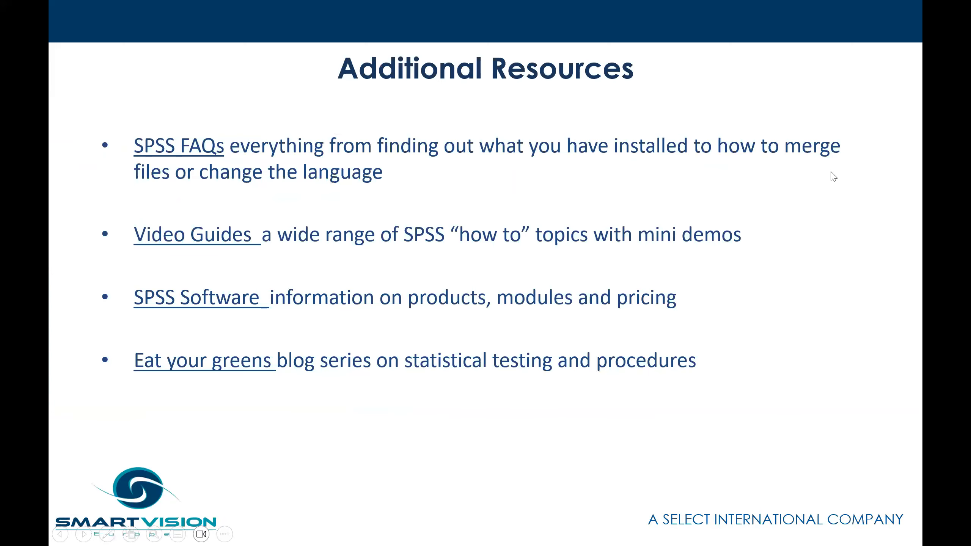